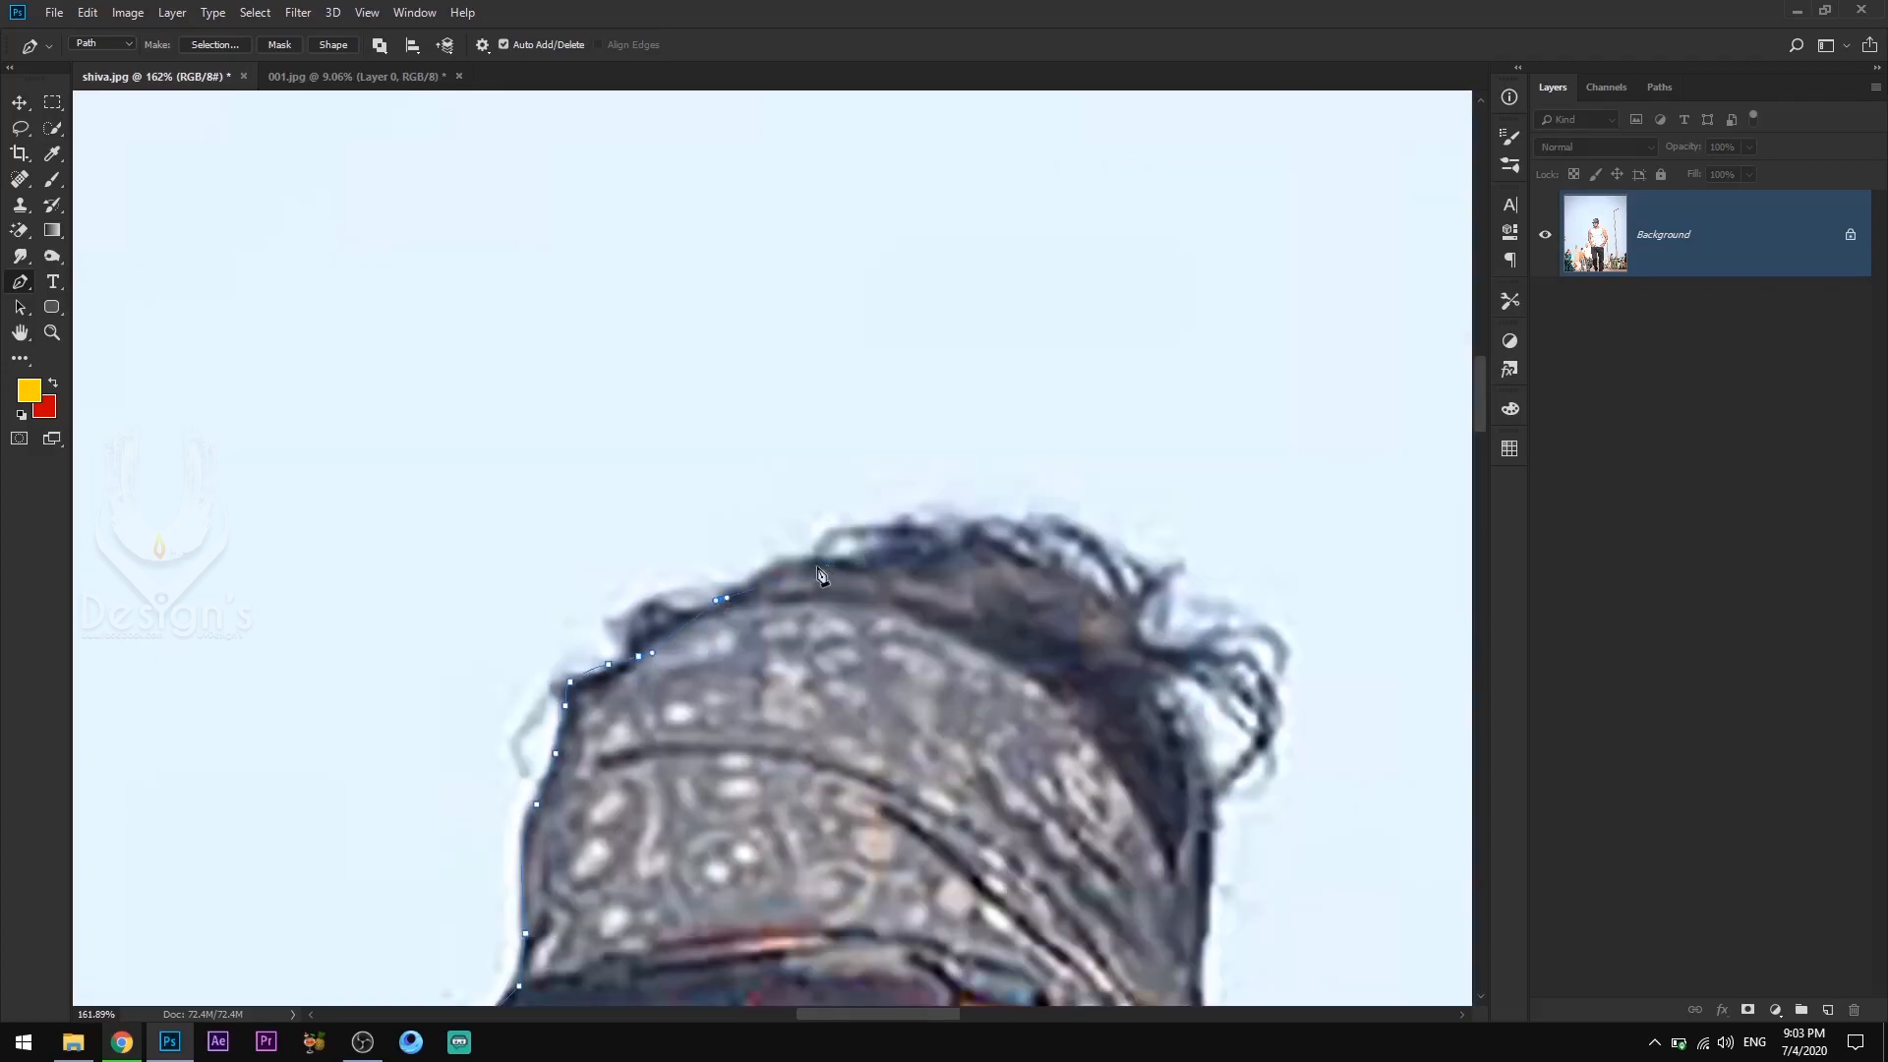
Continue the Pen tool path along the man's hair and headscarf and down over his shoulder.
left_click_drag(1153, 749, 1041, 154)
left_click(1120, 630)
left_click_drag(1038, 541, 1113, 581)
left_click_drag(1412, 716, 860, 472)
left_click(860, 472)
left_click_drag(1134, 610, 823, 350)
left_click_drag(823, 350, 993, 636)
left_click_drag(1001, 673, 869, 391)
left_click(869, 392)
Trace the path down the outer edge of the forearm and around the wristwatch.
left_click_drag(1067, 882, 974, 287)
left_click_drag(970, 515, 953, 590)
mouse_move(894, 687)
left_mouse_down()
mouse_move(864, 771)
mouse_move(969, 324)
left_mouse_up()
left_click_drag(883, 474, 862, 510)
left_click_drag(779, 611, 775, 627)
left_click(715, 824)
left_click(692, 846)
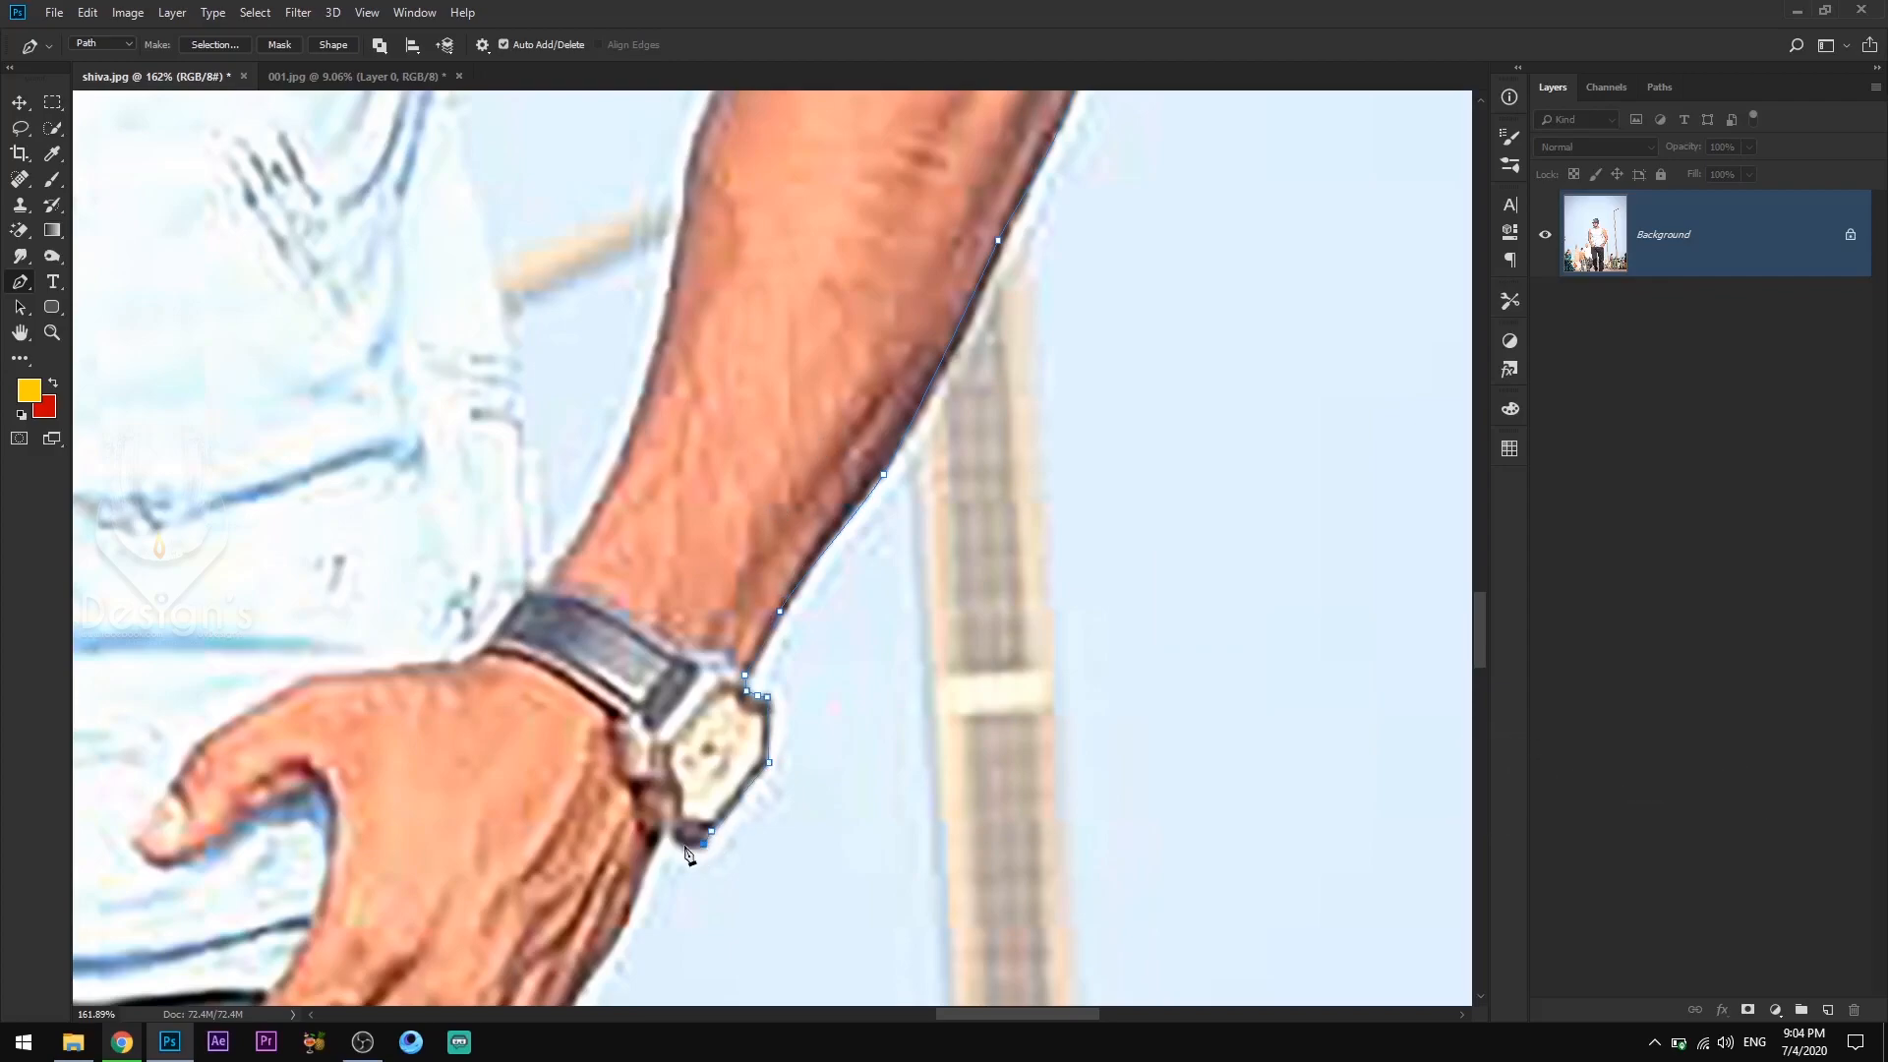
Extend the path around the hand below the watch and down the outer edge of the trouser leg.
left_click(641, 899)
left_click_drag(614, 967, 782, 568)
left_click_drag(734, 645, 694, 398)
left_click(726, 669)
left_click(756, 861)
left_click_drag(787, 934, 926, 417)
left_click(888, 631)
left_click_drag(875, 921, 927, 484)
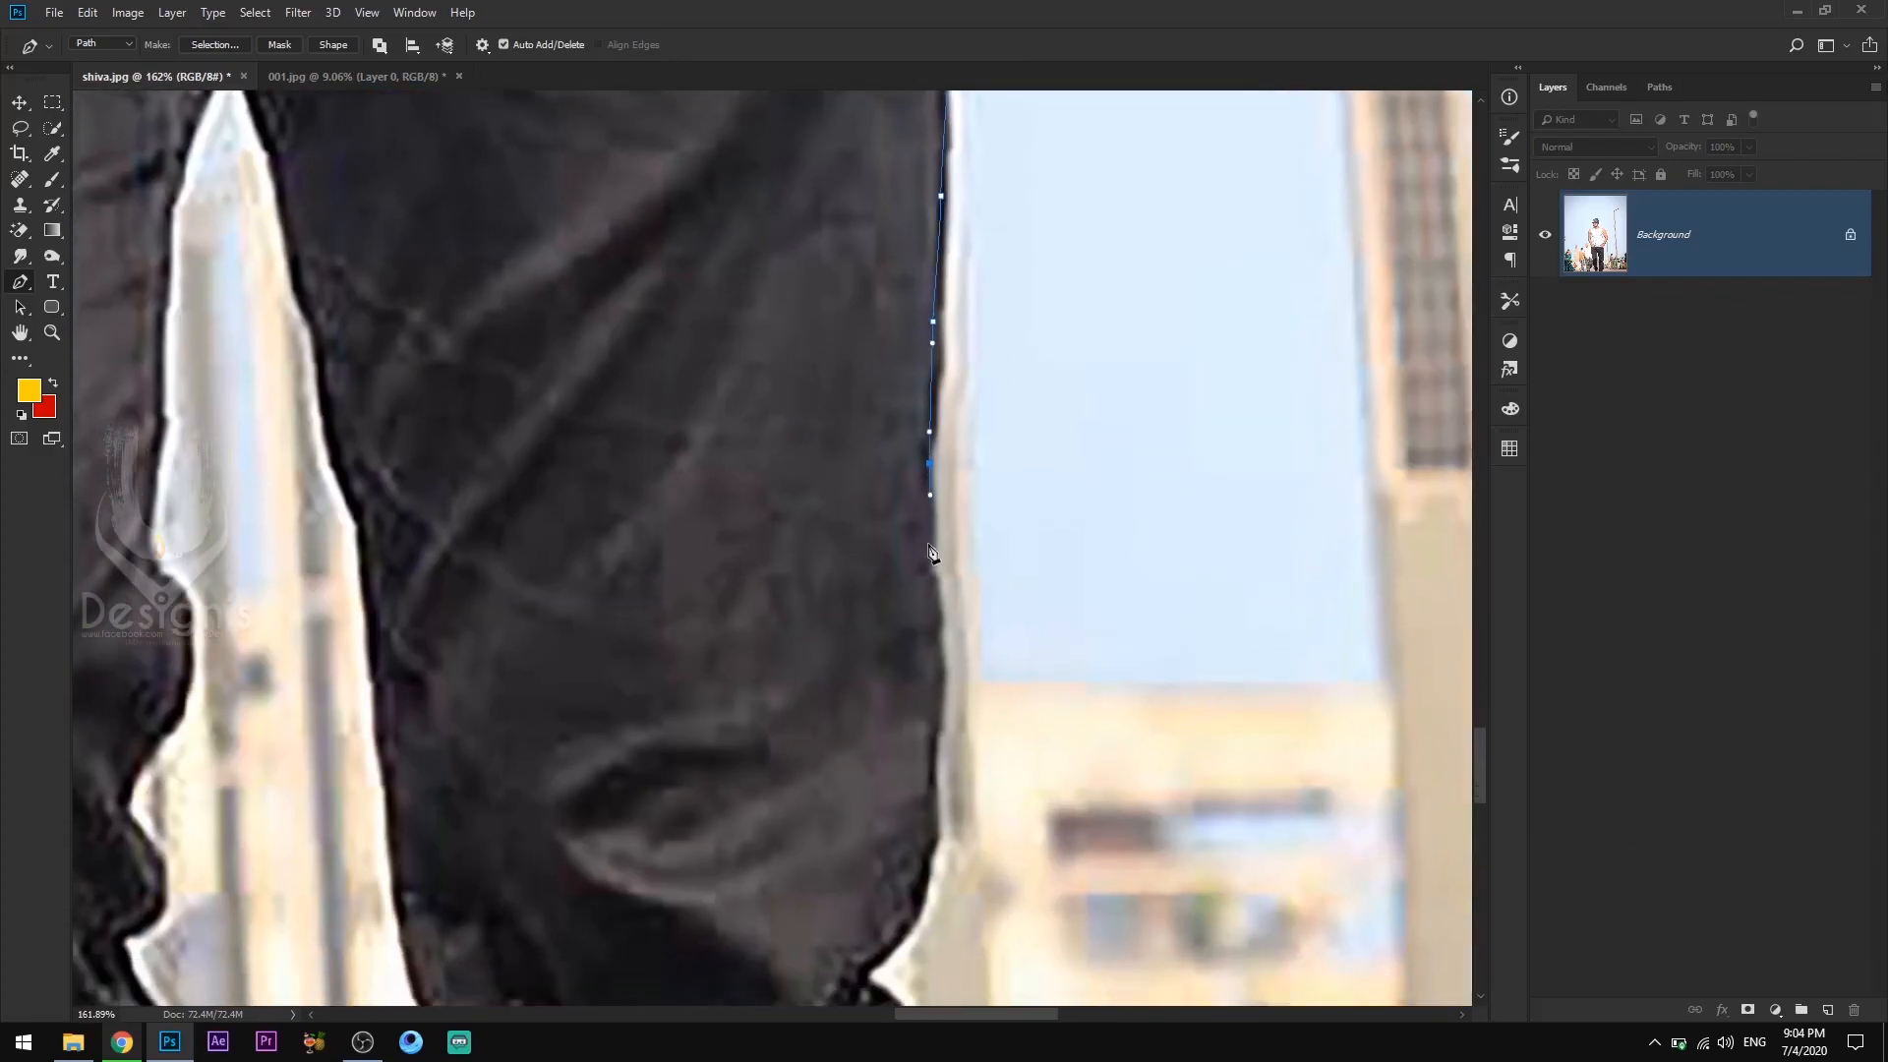
Trace the path along the lower trouser leg to the rolled cuff above the shoe.
left_click(939, 711)
left_click_drag(893, 996, 910, 576)
left_click_drag(931, 885, 948, 451)
left_click(941, 689)
left_click_drag(921, 988, 930, 413)
left_click_drag(867, 555, 822, 582)
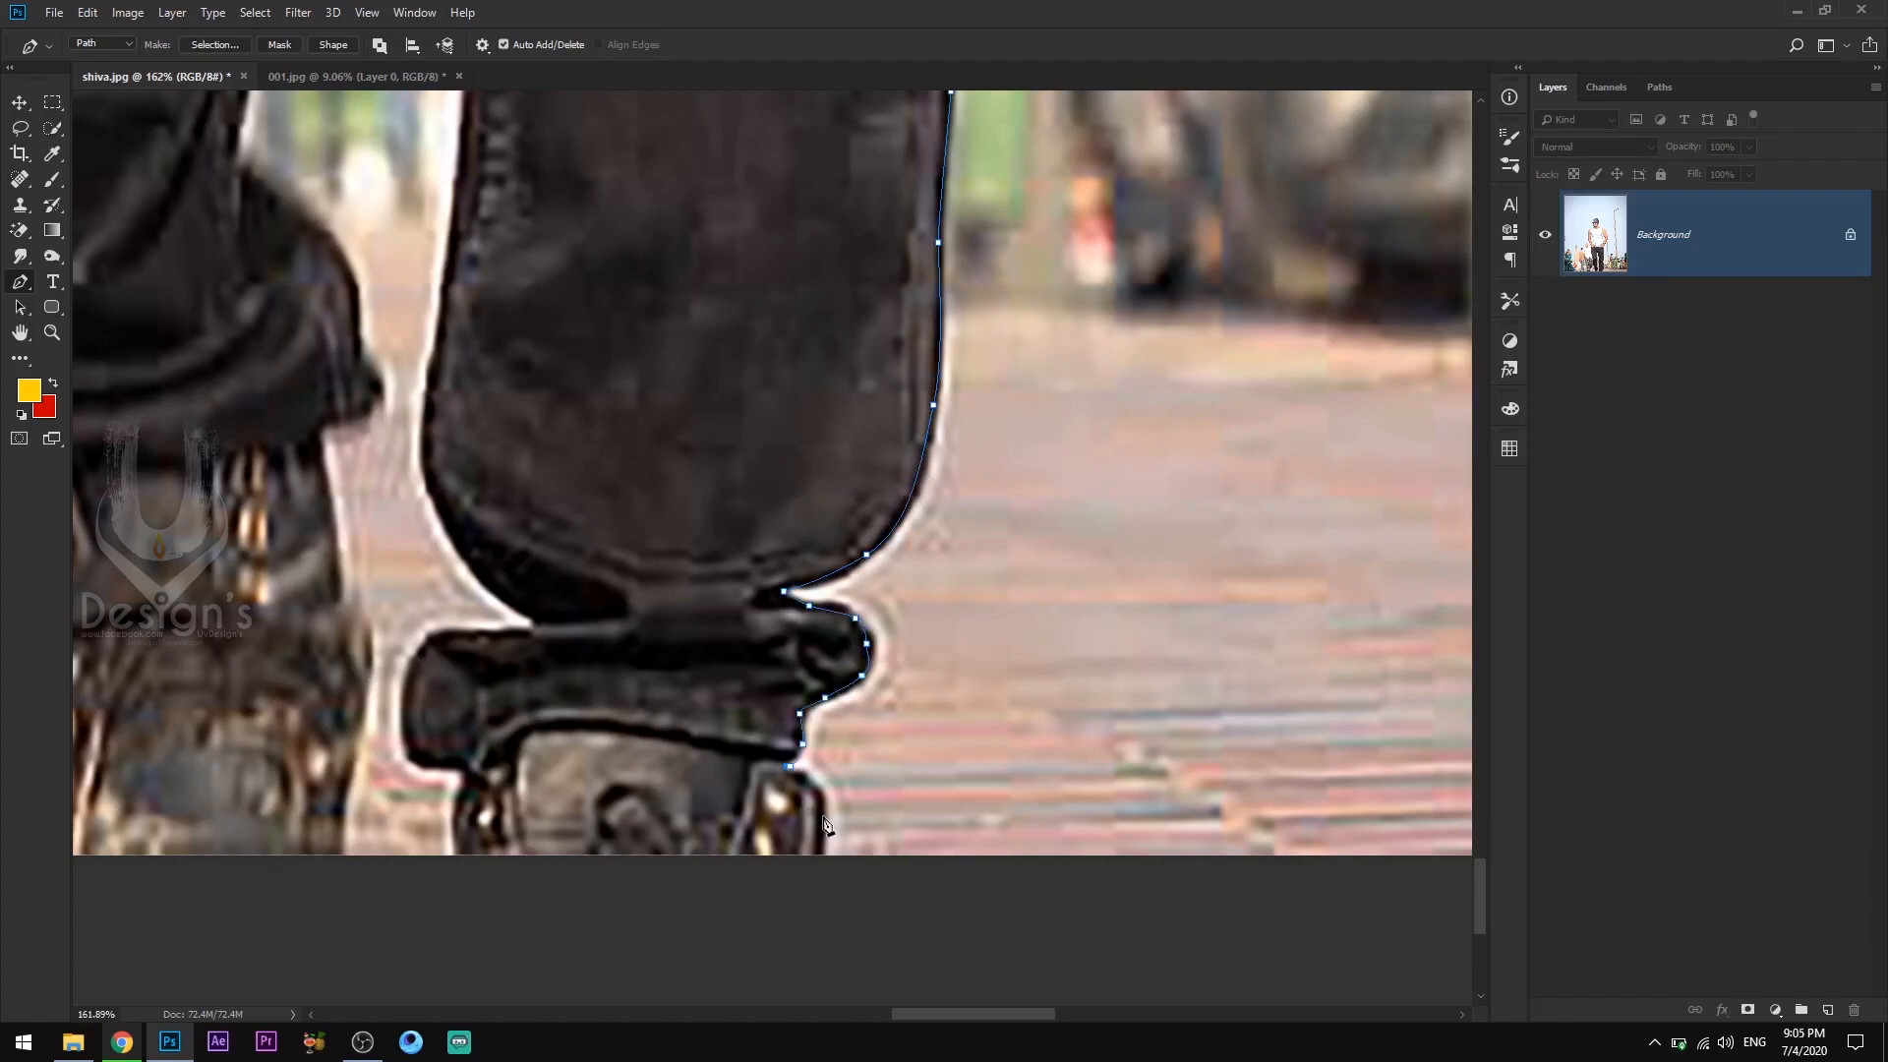
Trace around the remaining shoe and leg edges and close the path below the photo's lower edge.
left_click_drag(422, 464, 403, 290)
left_click_drag(713, 415, 898, 797)
left_click_drag(688, 216, 864, 716)
left_click(834, 527)
left_click(837, 492)
left_click(858, 374)
left_click_drag(846, 324, 888, 788)
left_click_drag(812, 610, 812, 542)
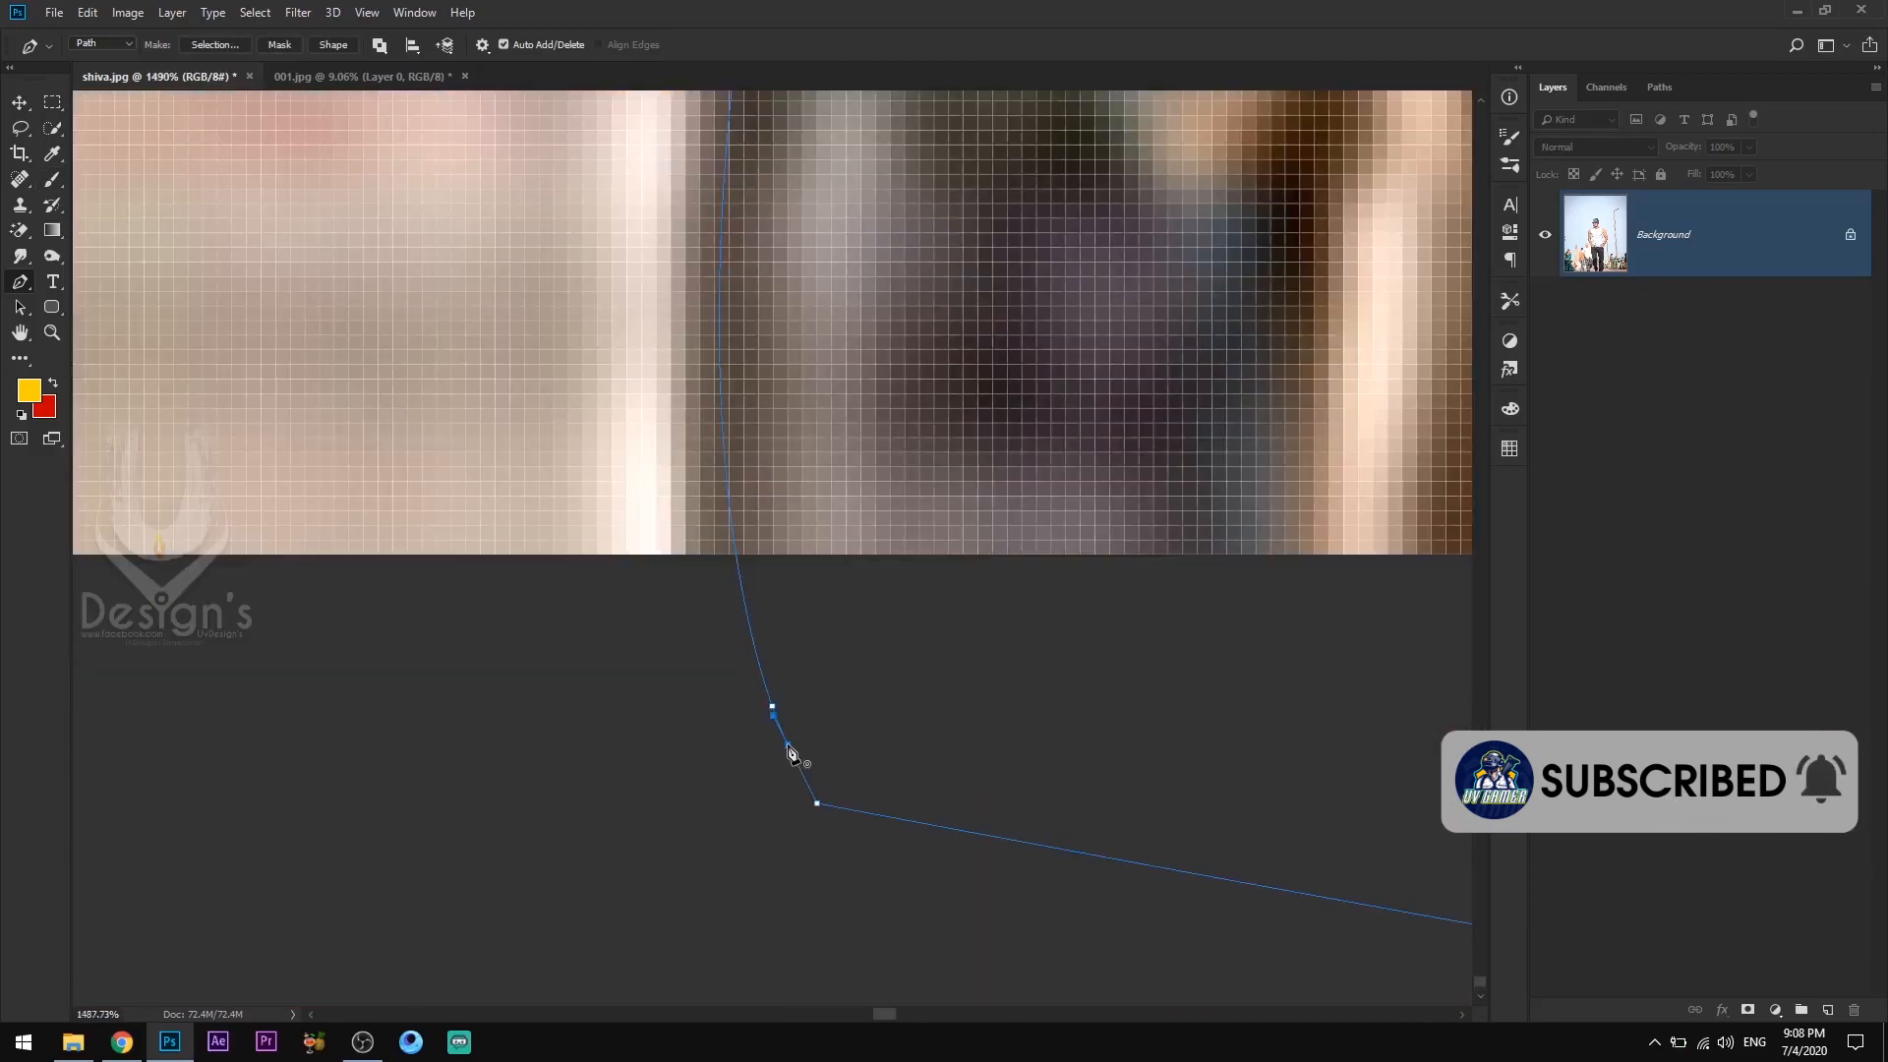
scroll(885, 442, "down", 3)
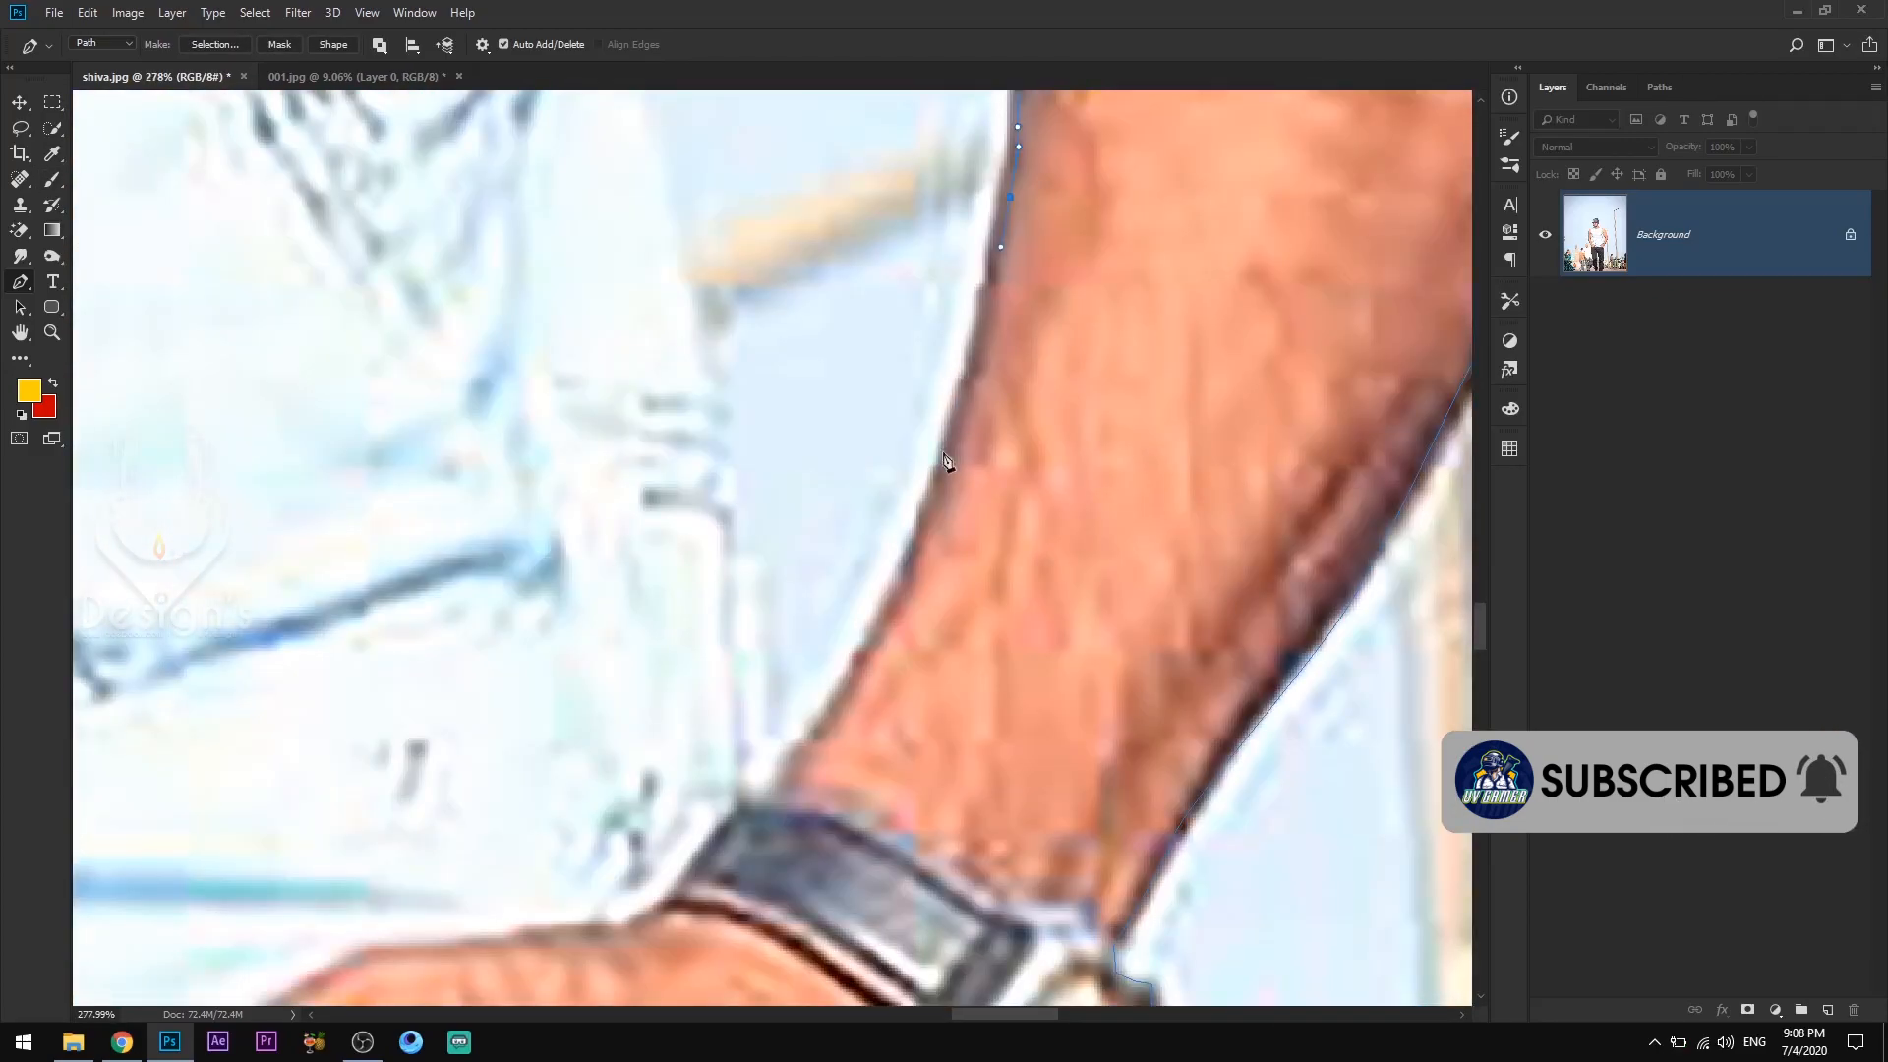
Trace closed paths around the background gaps between each arm and the shirt.
left_click_drag(737, 394, 836, 934)
left_click_drag(835, 843, 843, 759)
left_click(965, 172)
scroll(964, 197, "down", 3)
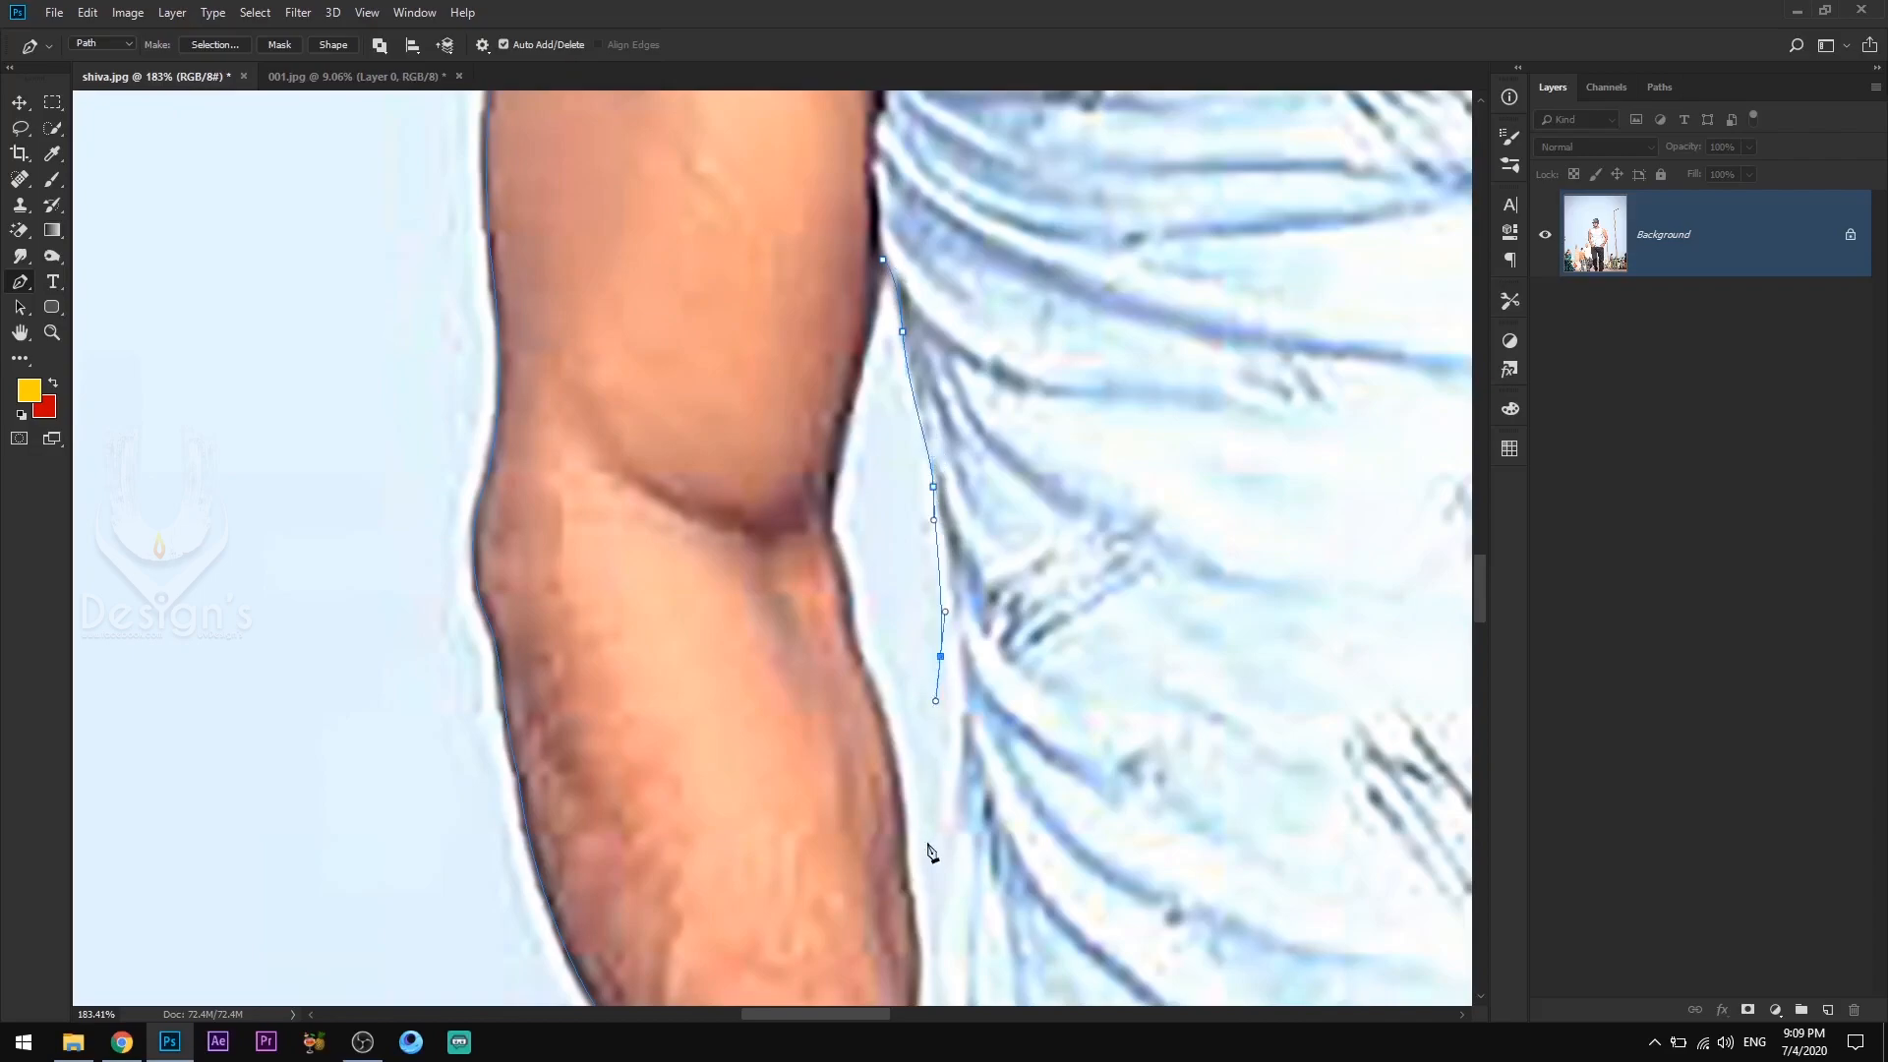
left_click(883, 262)
scroll(883, 262, "down", 10)
scroll(875, 423, "up", 3)
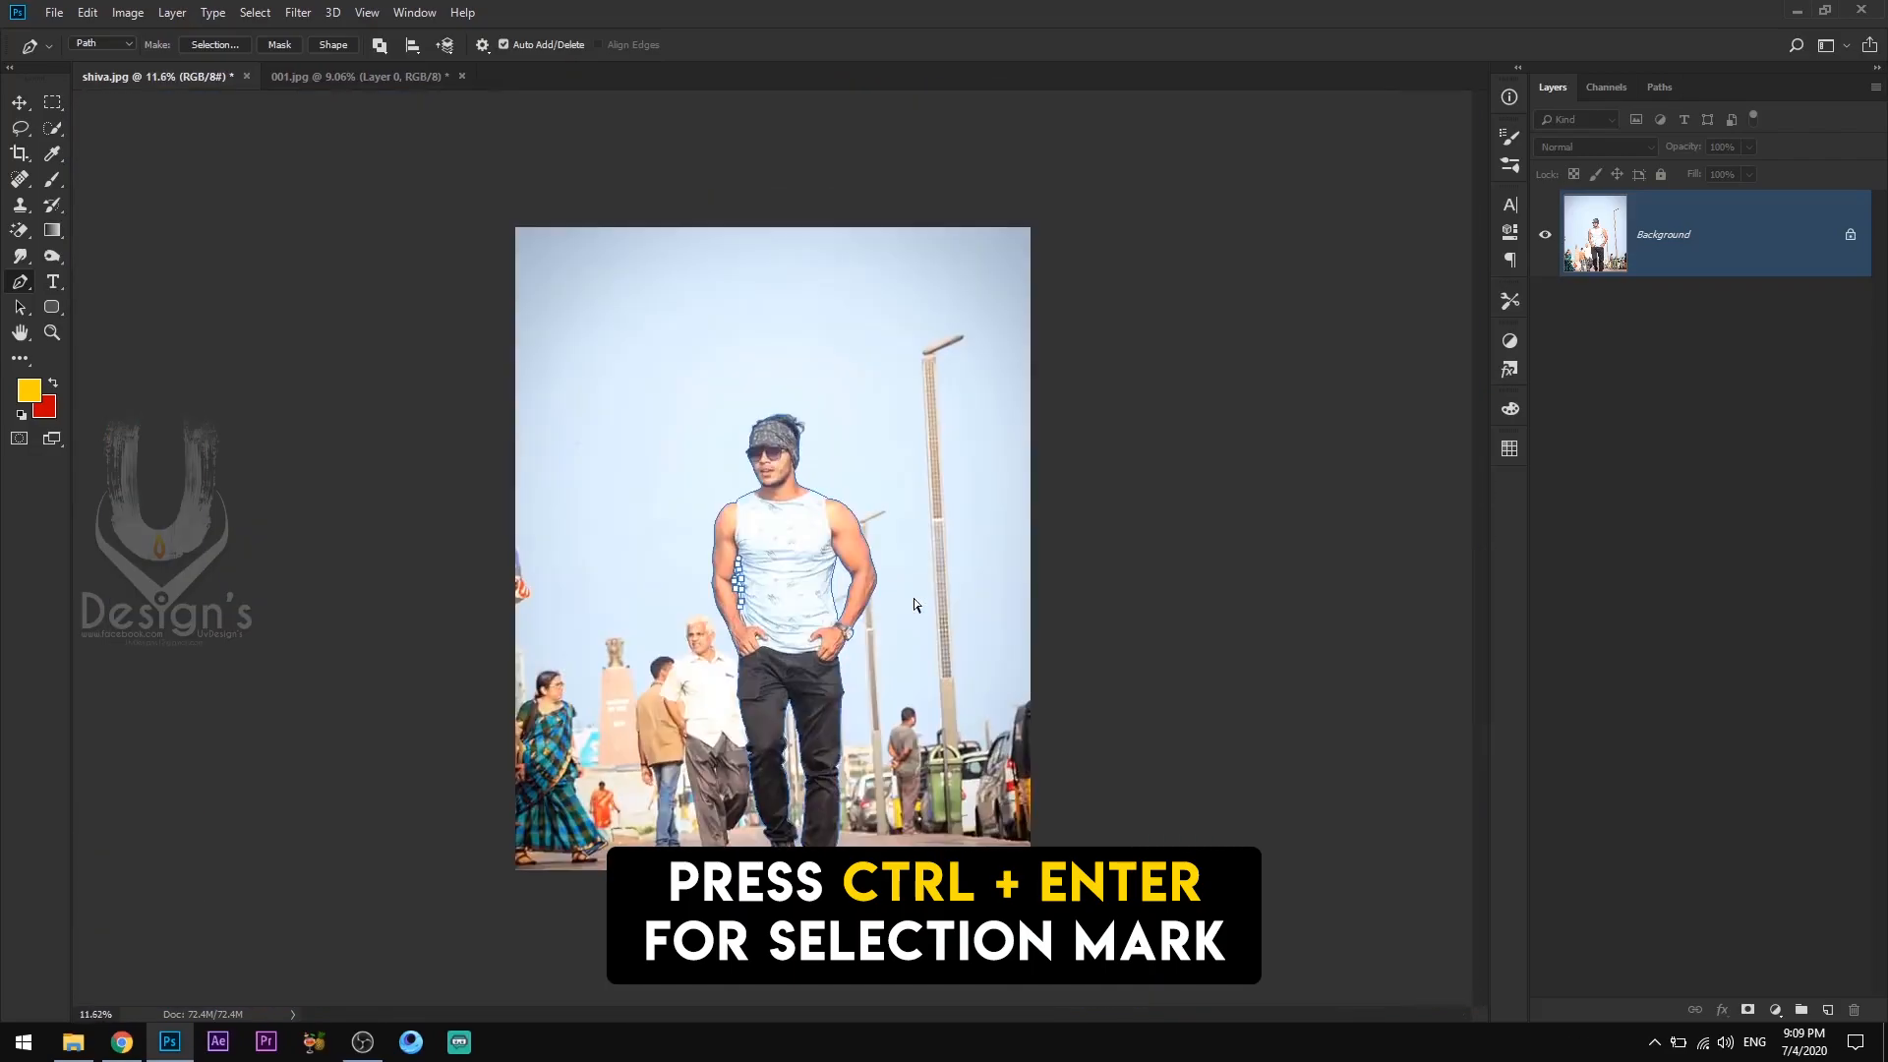
Convert the paths into a selection and open it in Select and Mask with the Quick Selection tool active.
key("ctrl+Return")
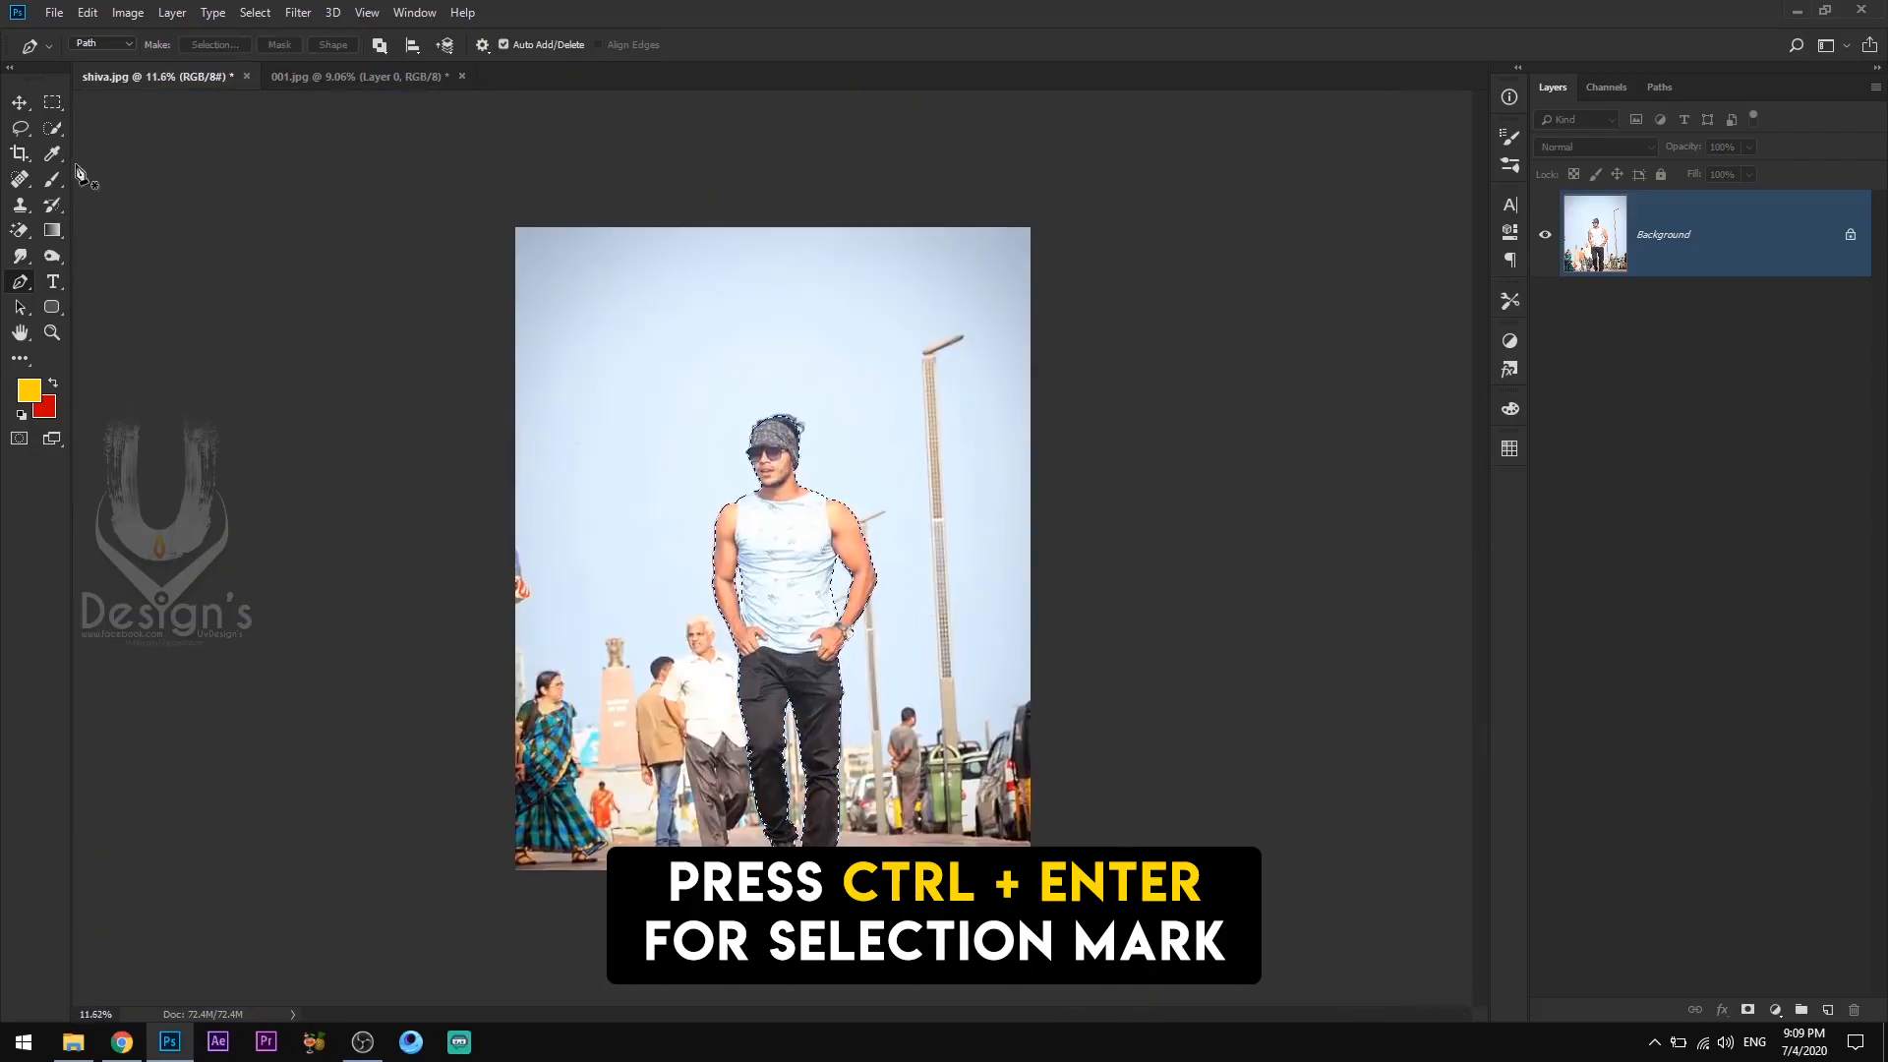
left_click(54, 129)
right_click(831, 536)
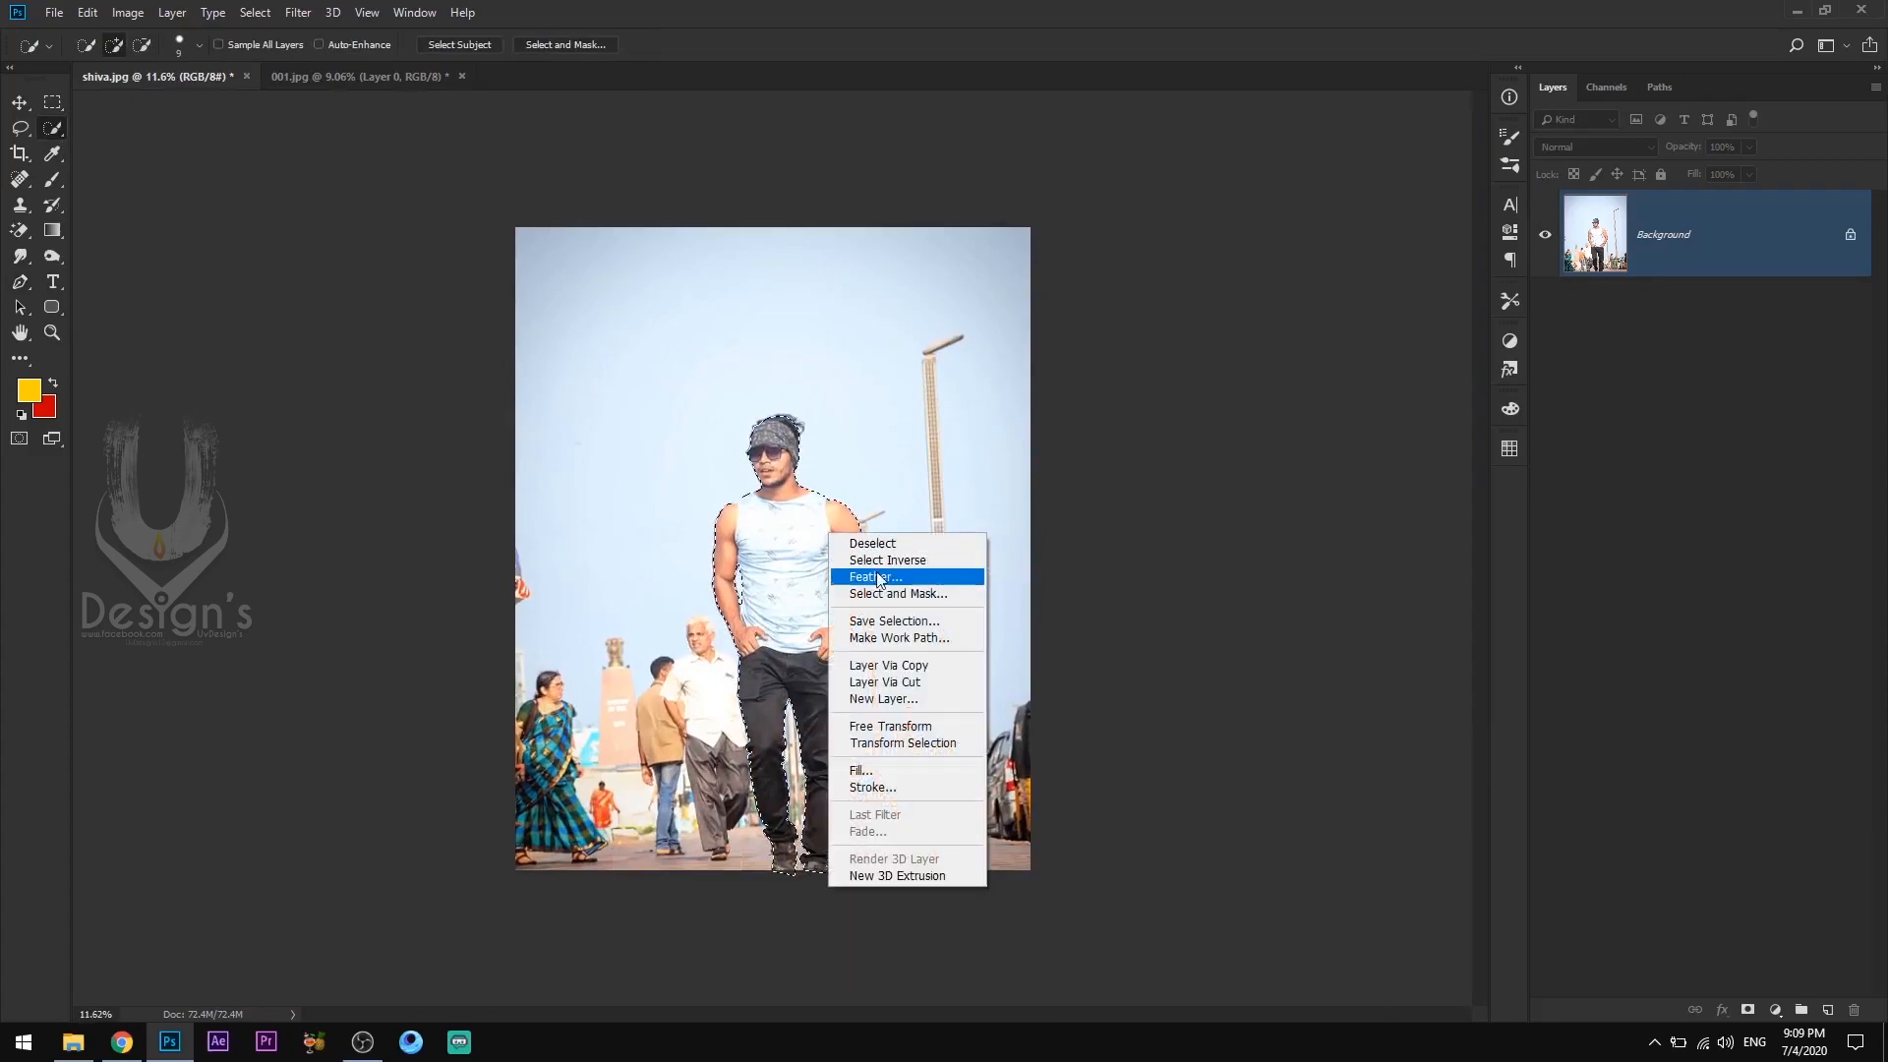
left_click(895, 592)
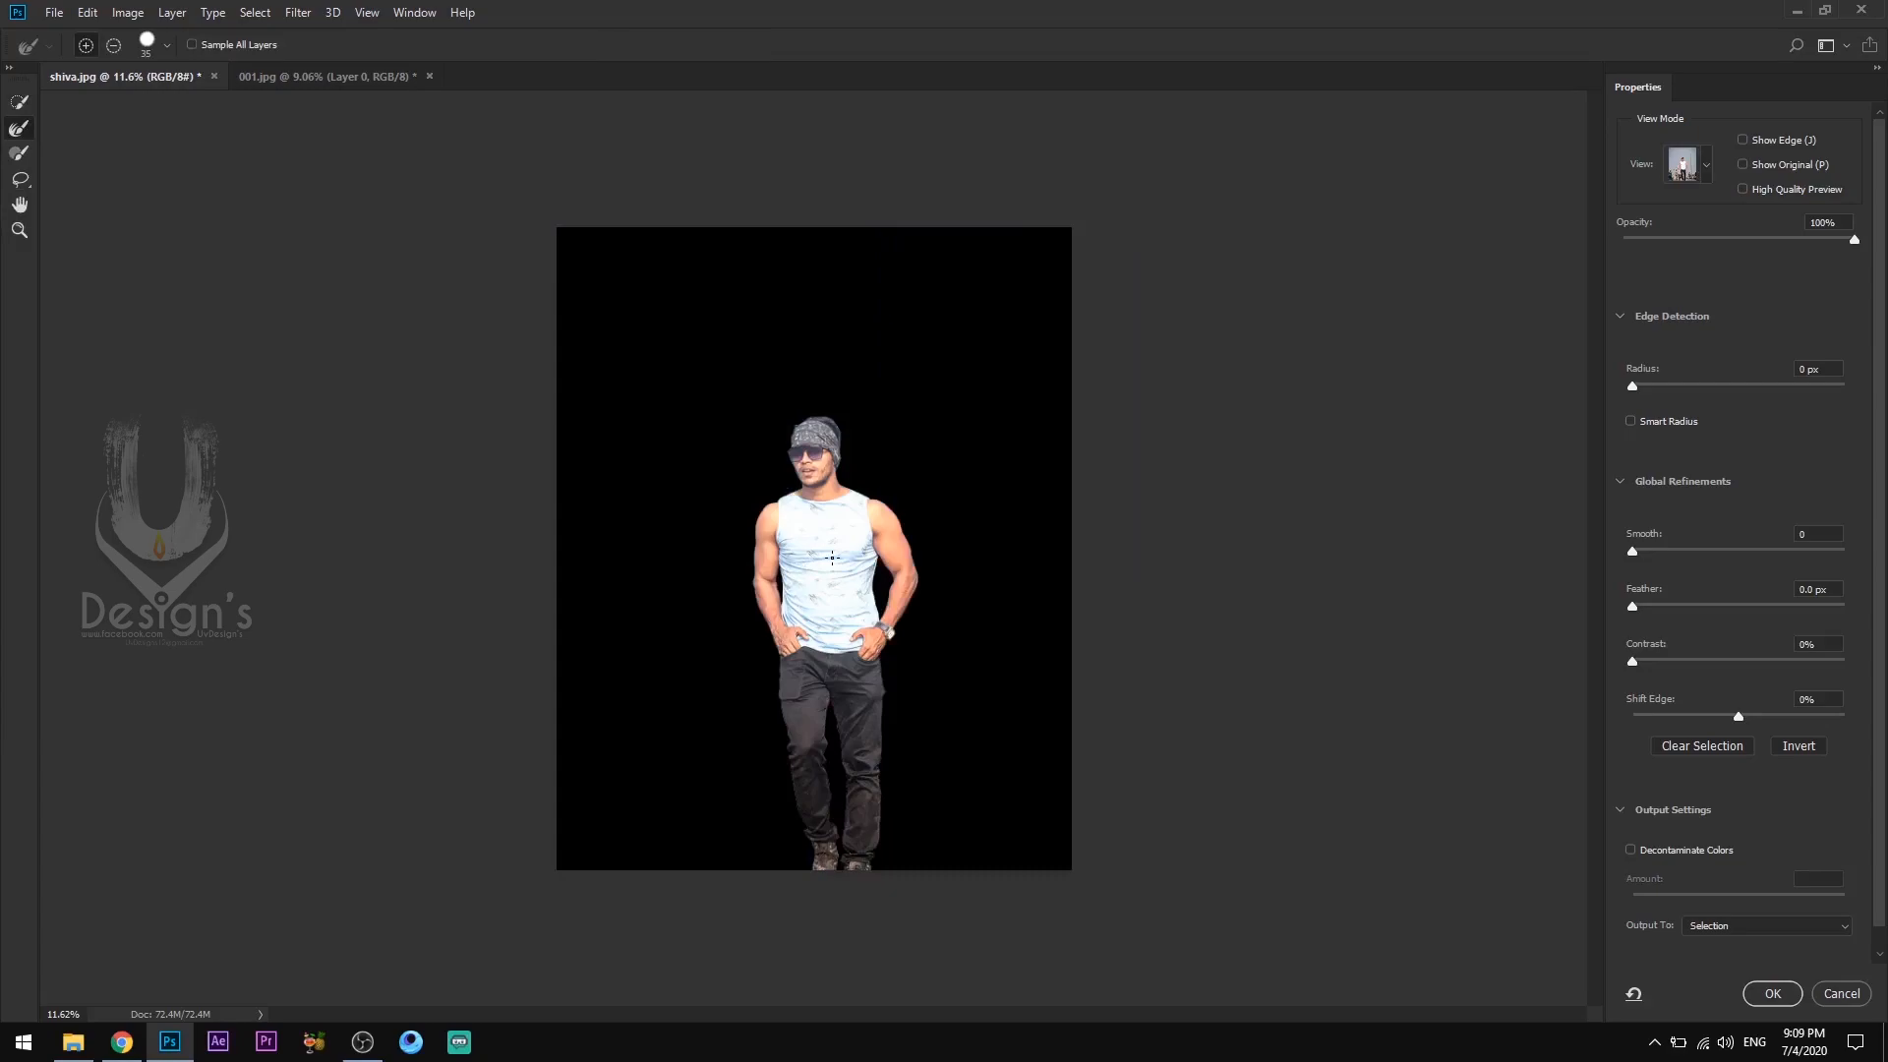
Refine the selection edge with Radius 1 px, Smooth 50, Contrast 8% and Shift Edge -16%, and output it as a selection.
left_click_drag(936, 620, 978, 632)
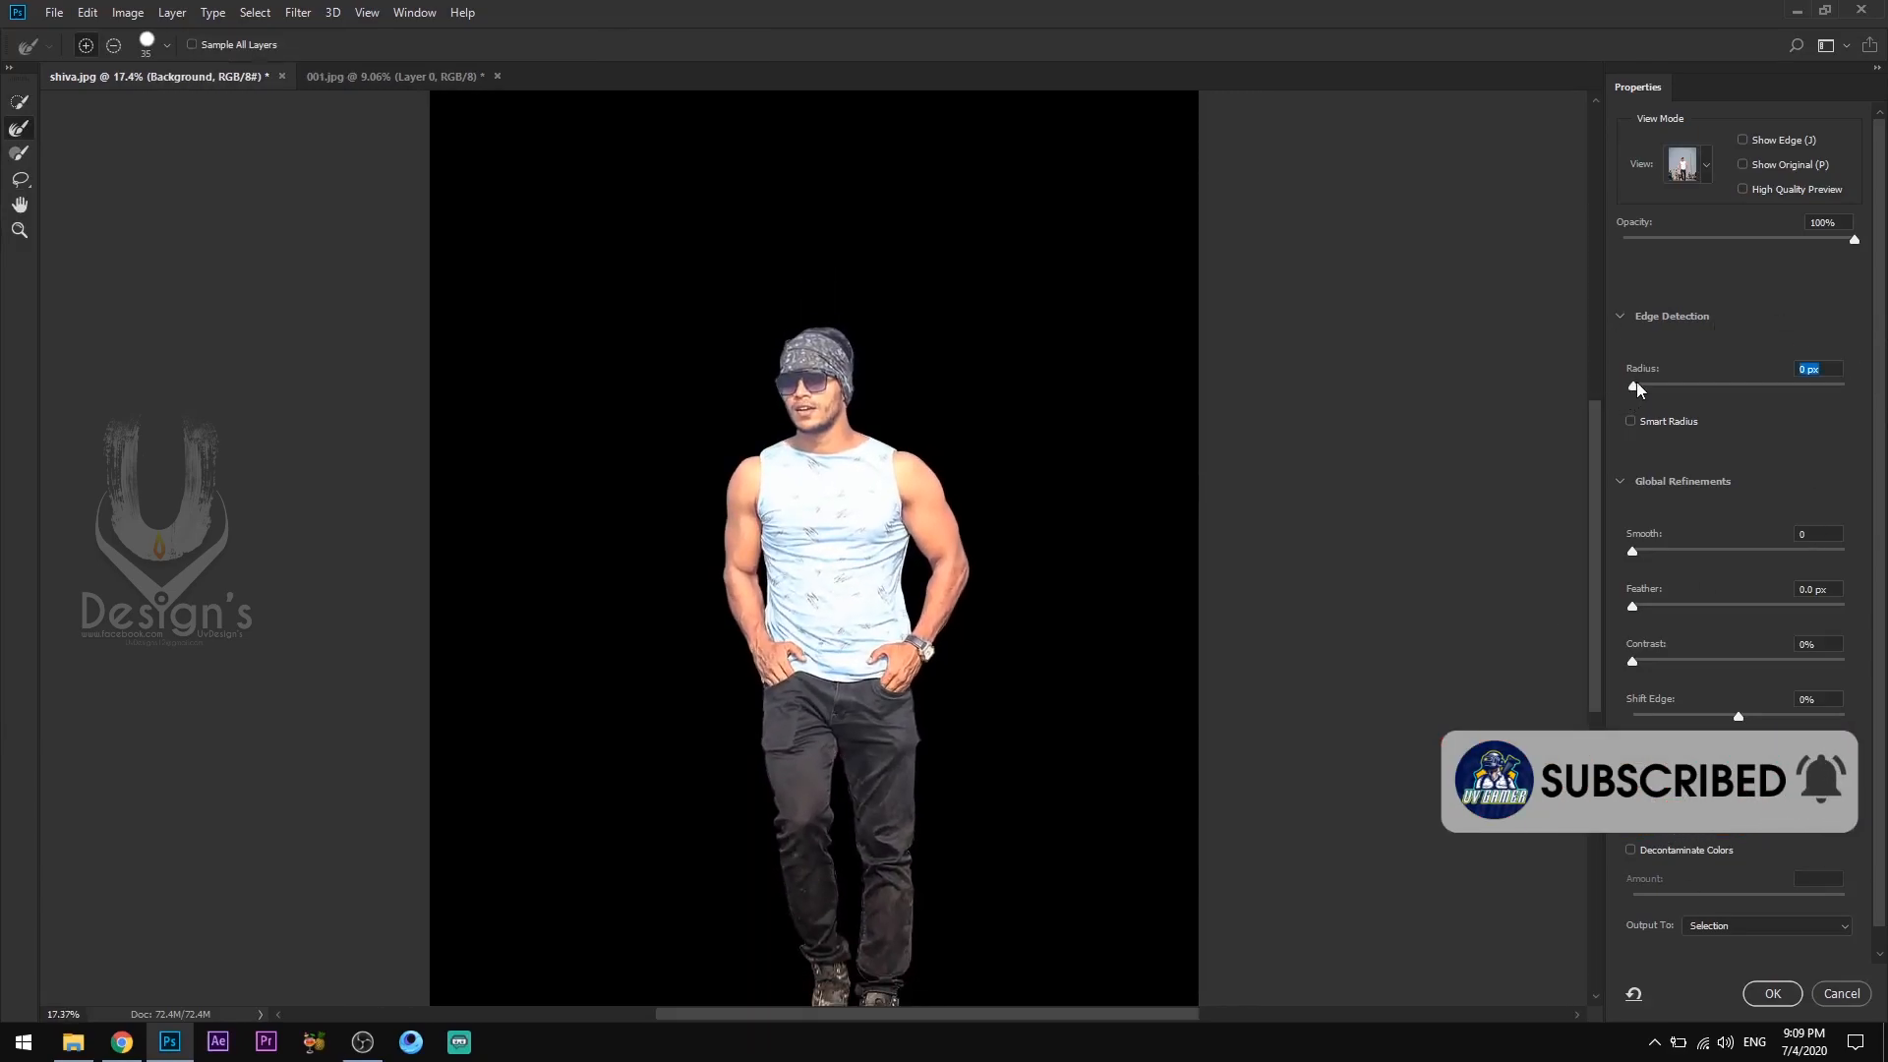
left_click_drag(1645, 386, 1653, 387)
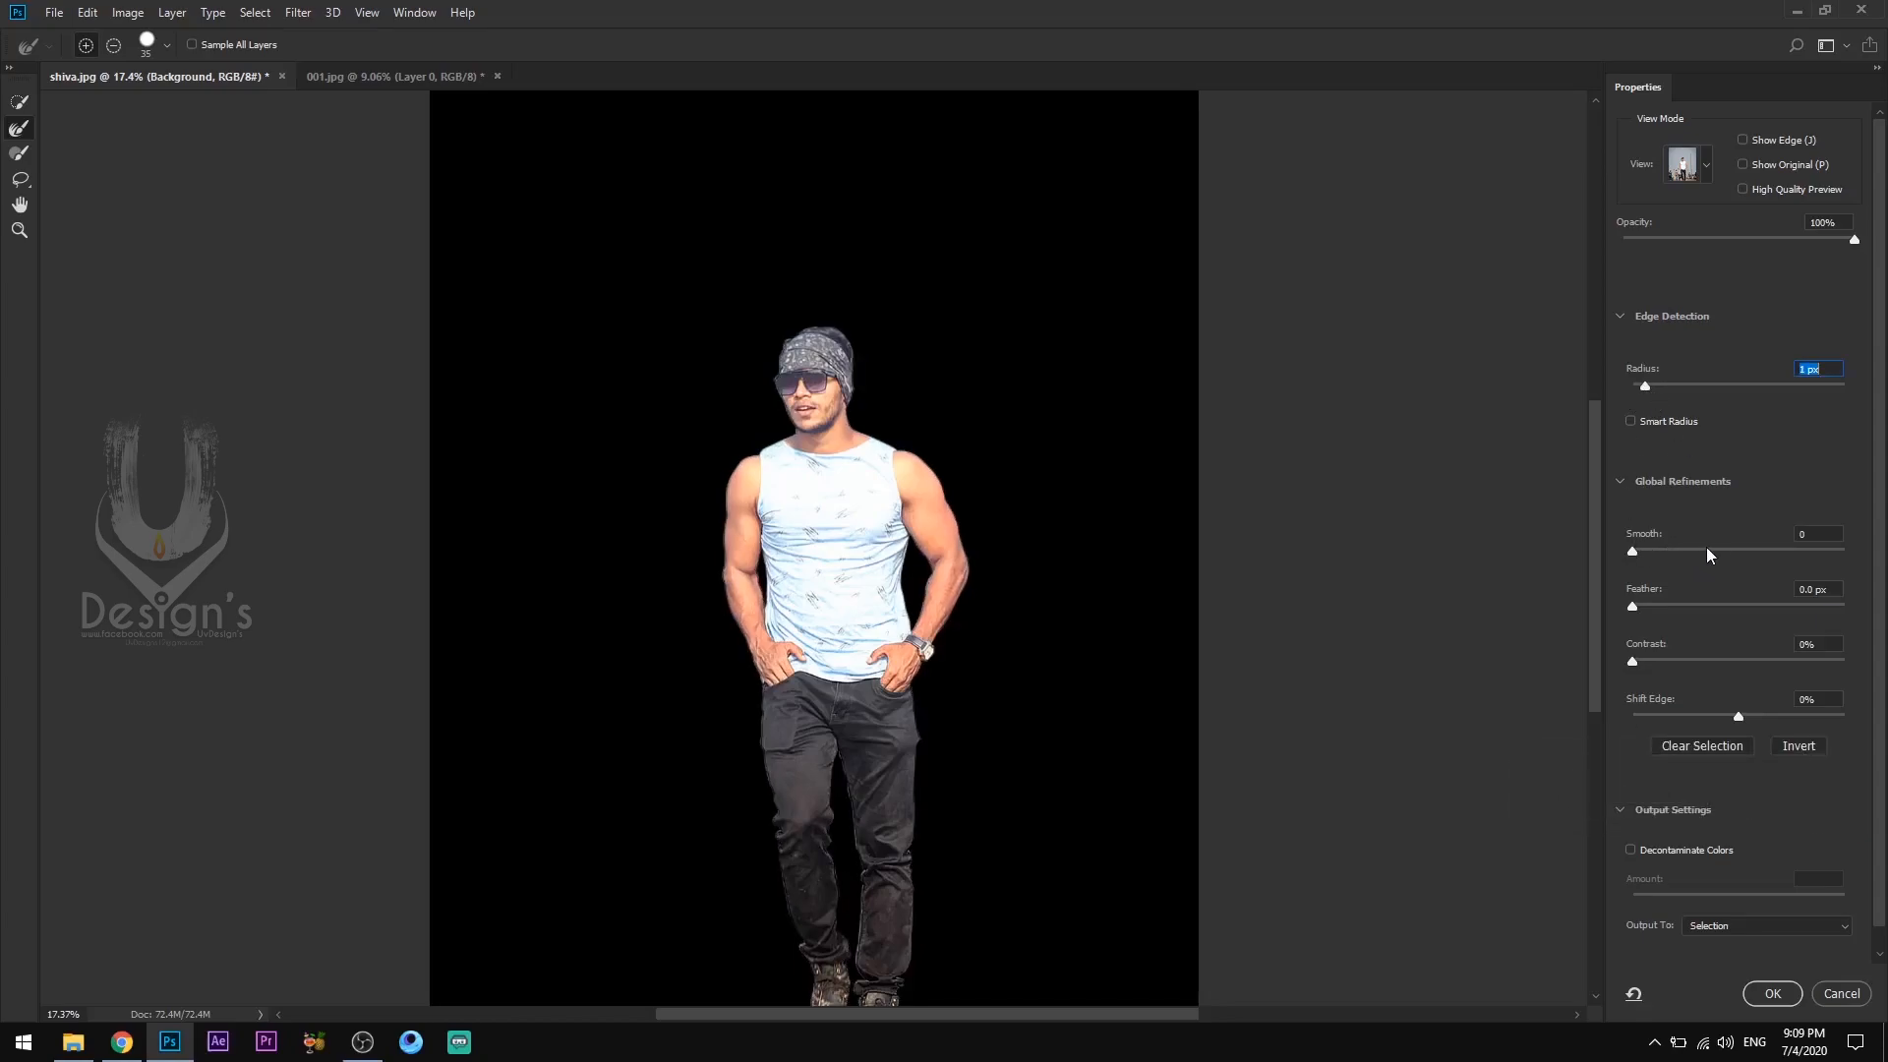
left_click(1649, 661)
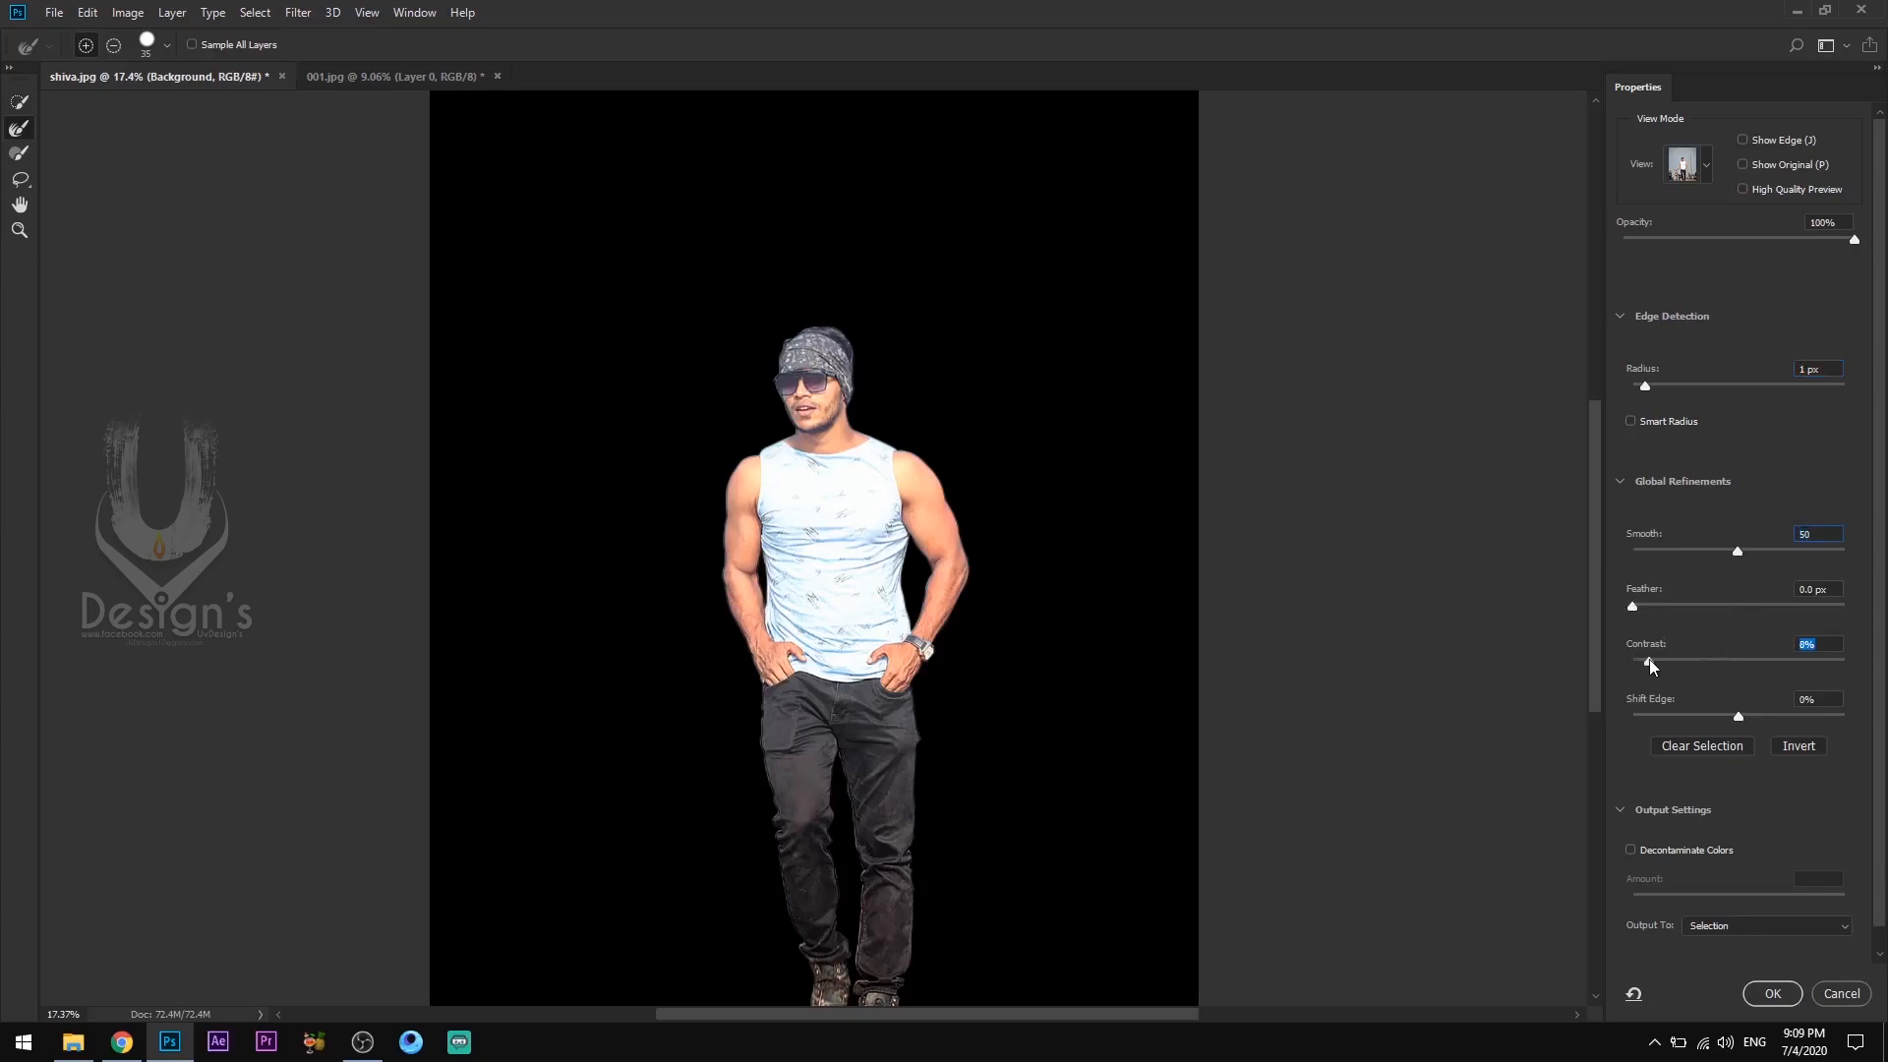
left_click(1721, 714)
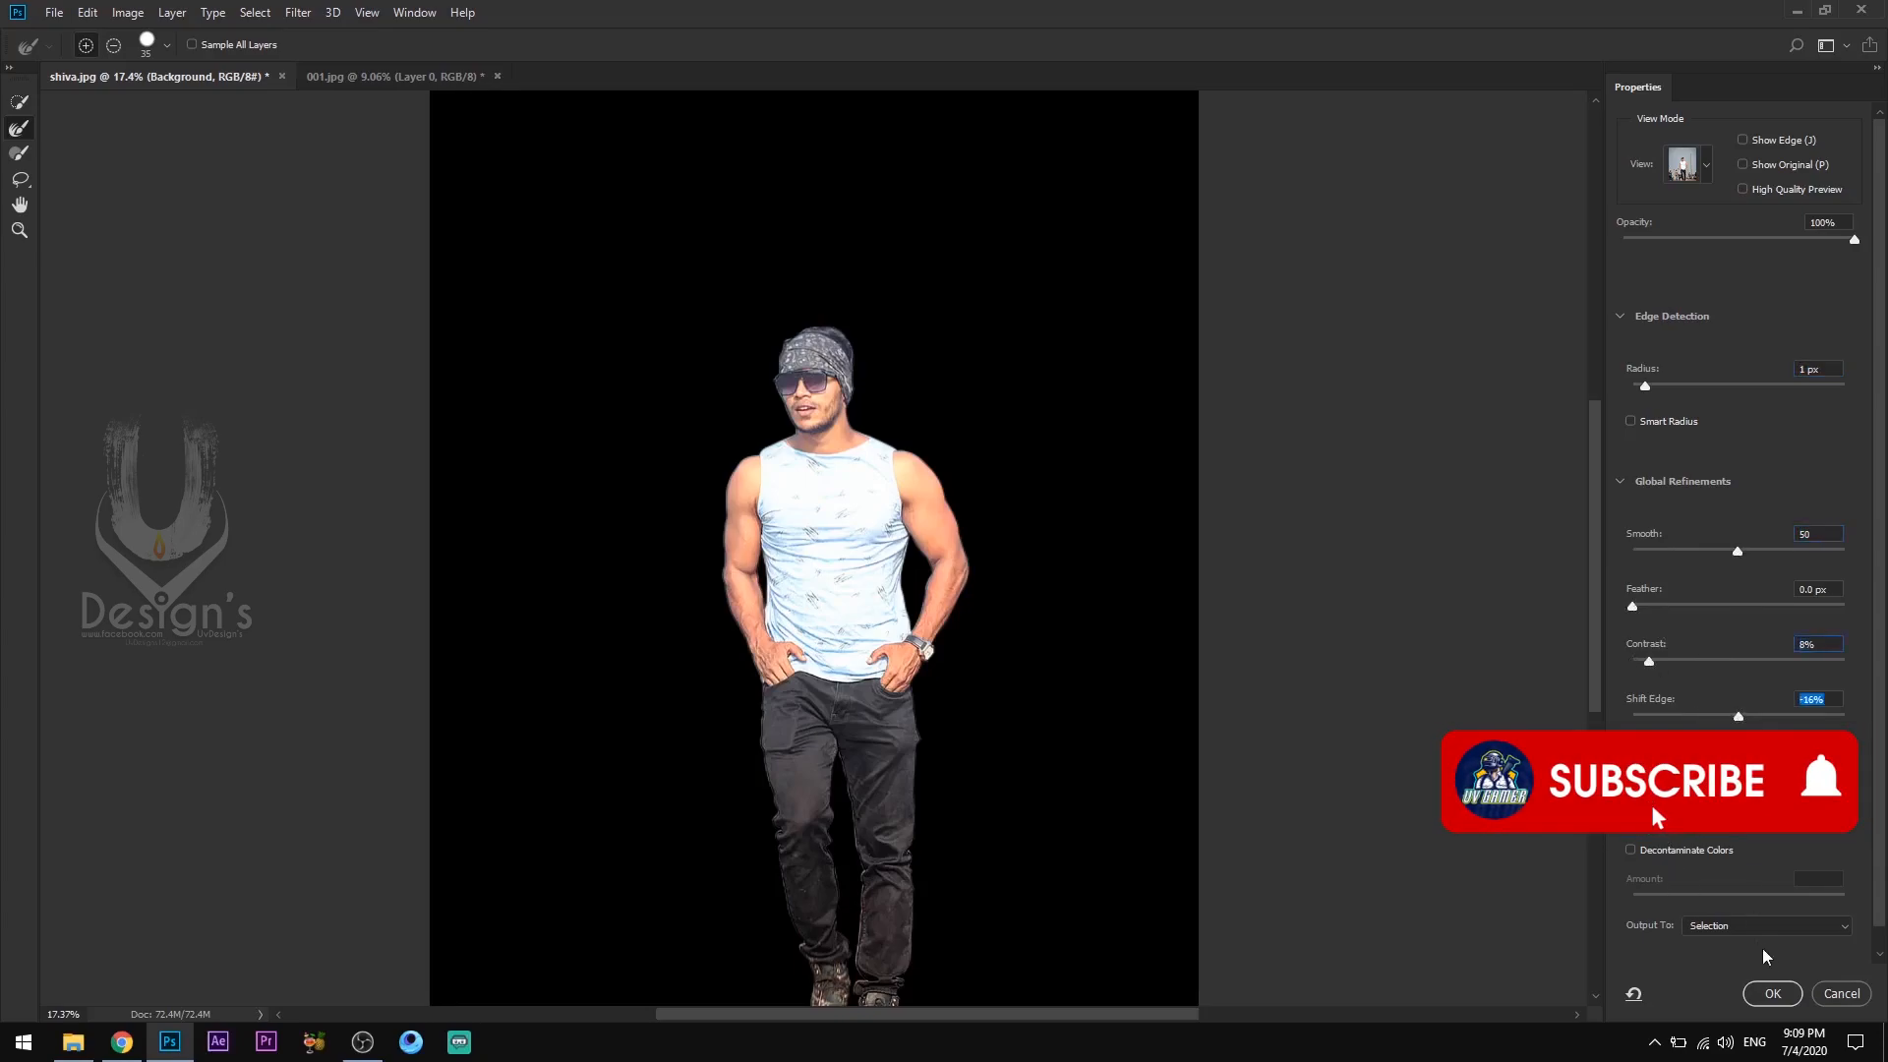
left_click(1774, 994)
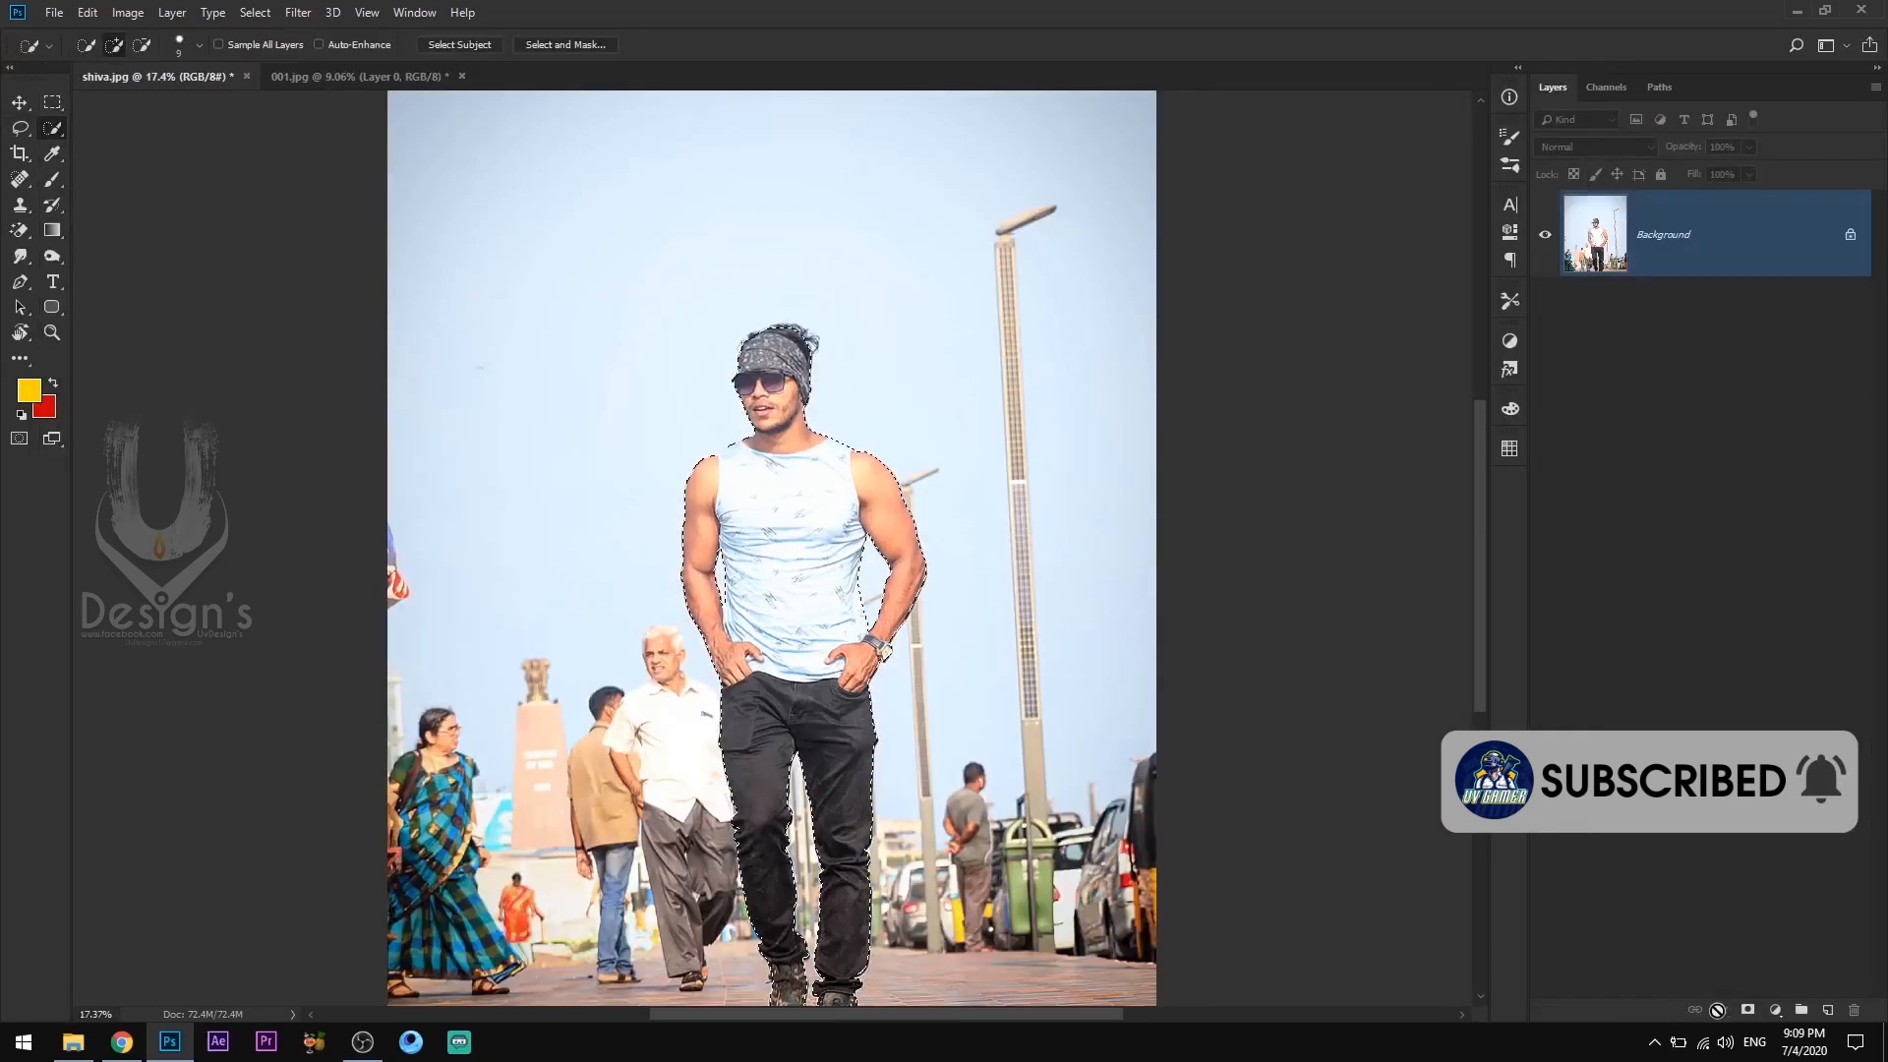
Add a layer mask from the selection to cut the man out, and switch to the Move tool.
left_click(1748, 1013)
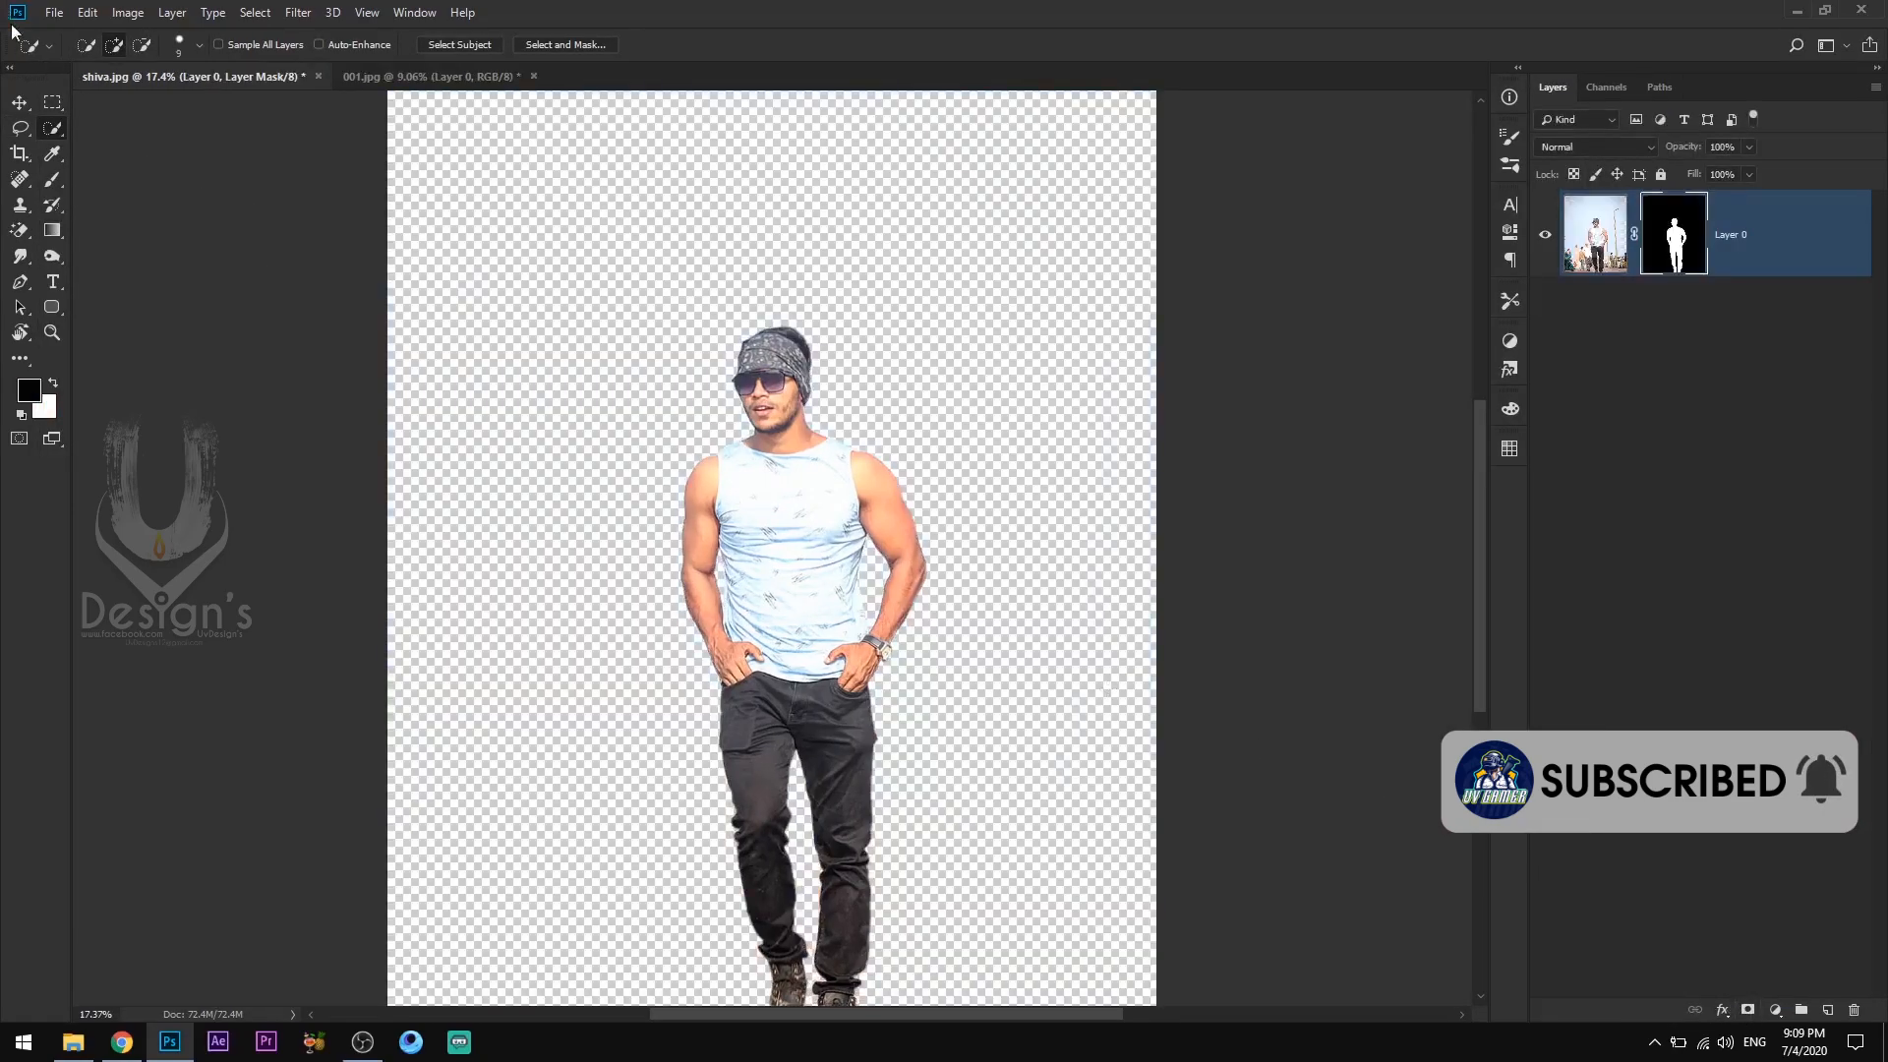
left_click(19, 104)
left_click_drag(863, 466, 771, 459)
left_click_drag(834, 531, 832, 517)
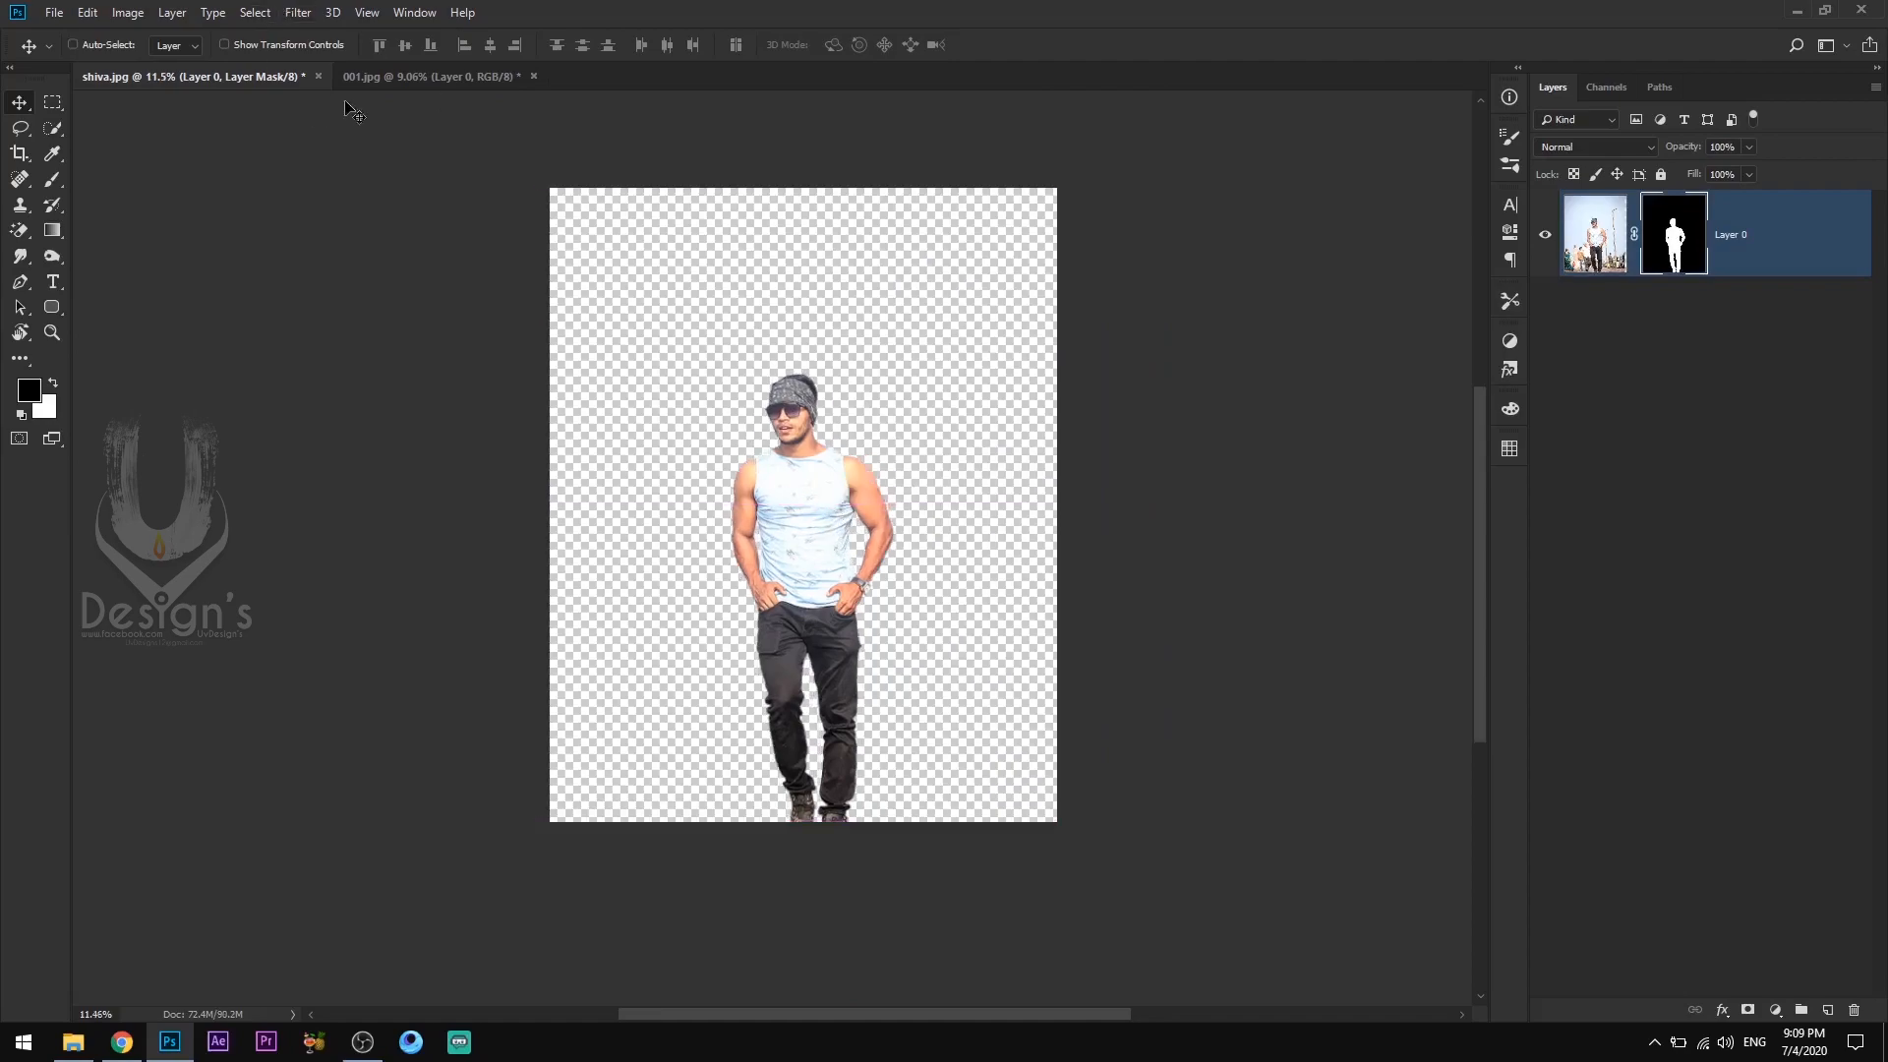
Bring the coastal image from 001.jpg into shiva.jpg and place it beneath the cut-out man.
left_click(421, 76)
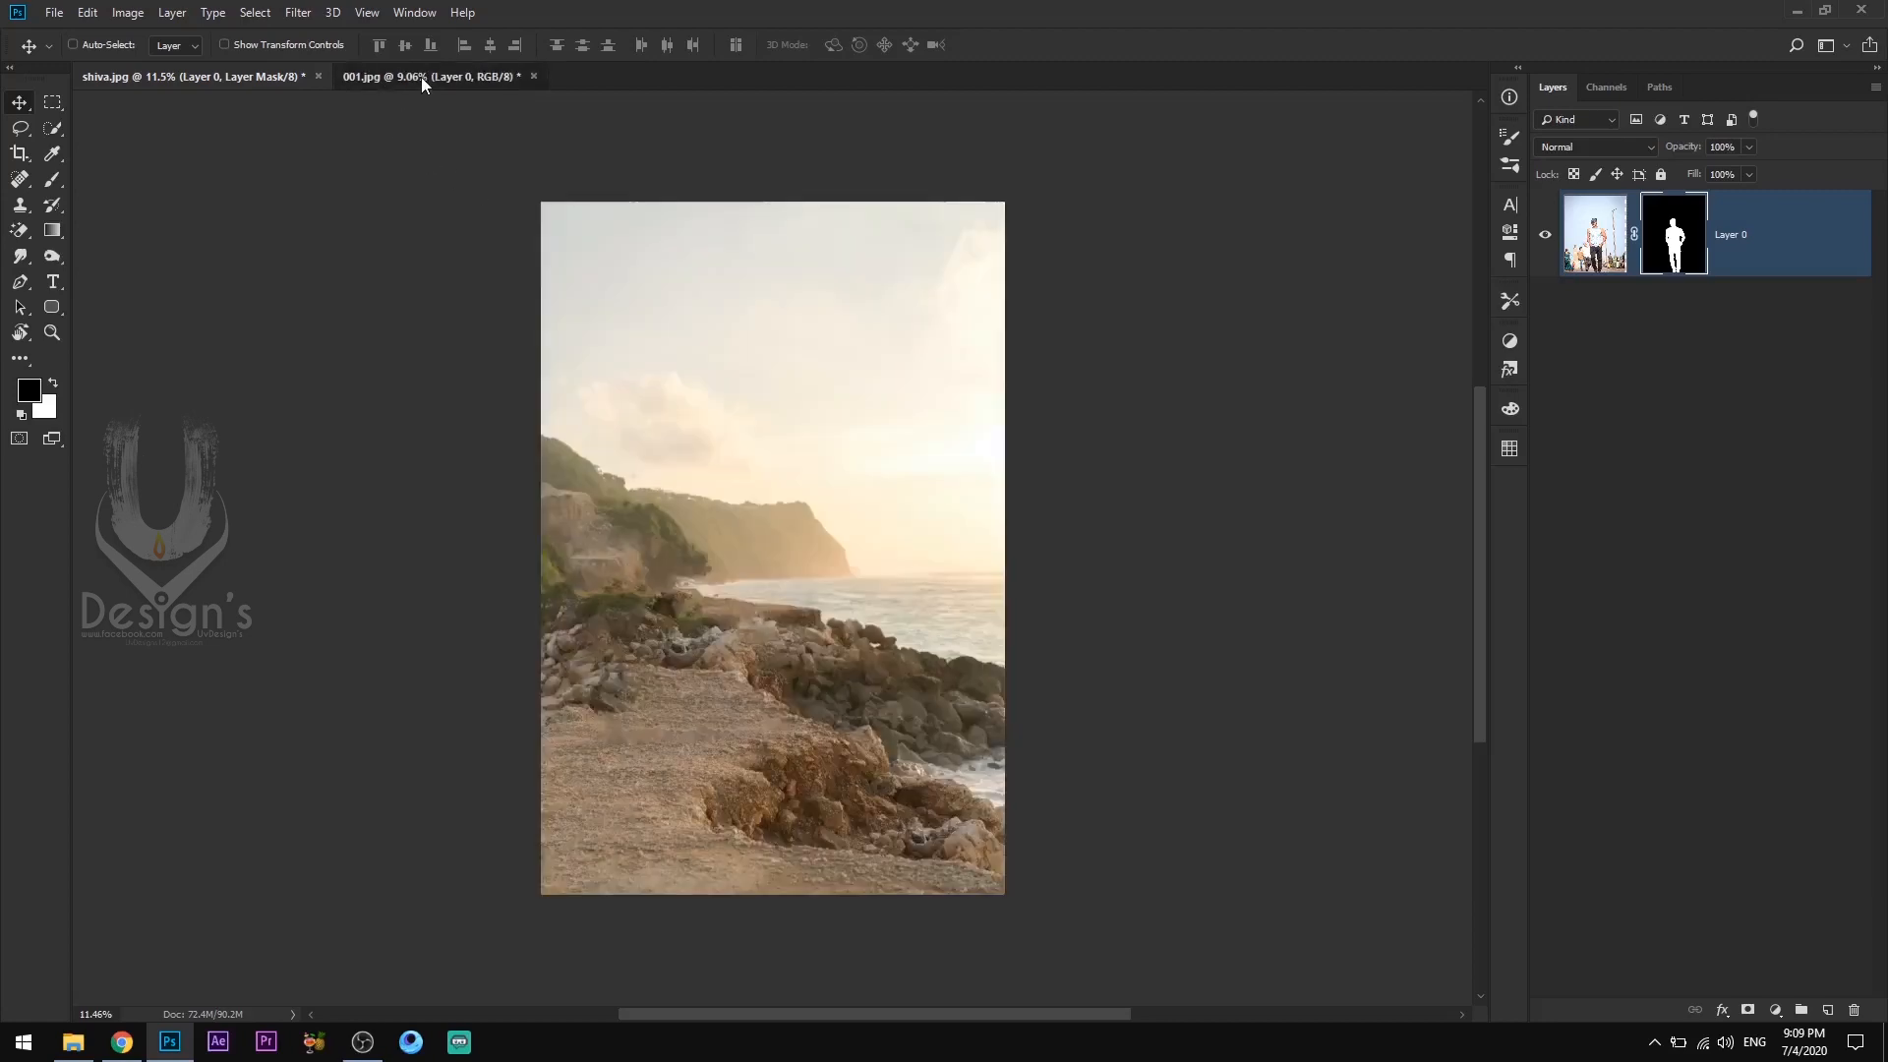
left_click_drag(792, 418, 831, 447)
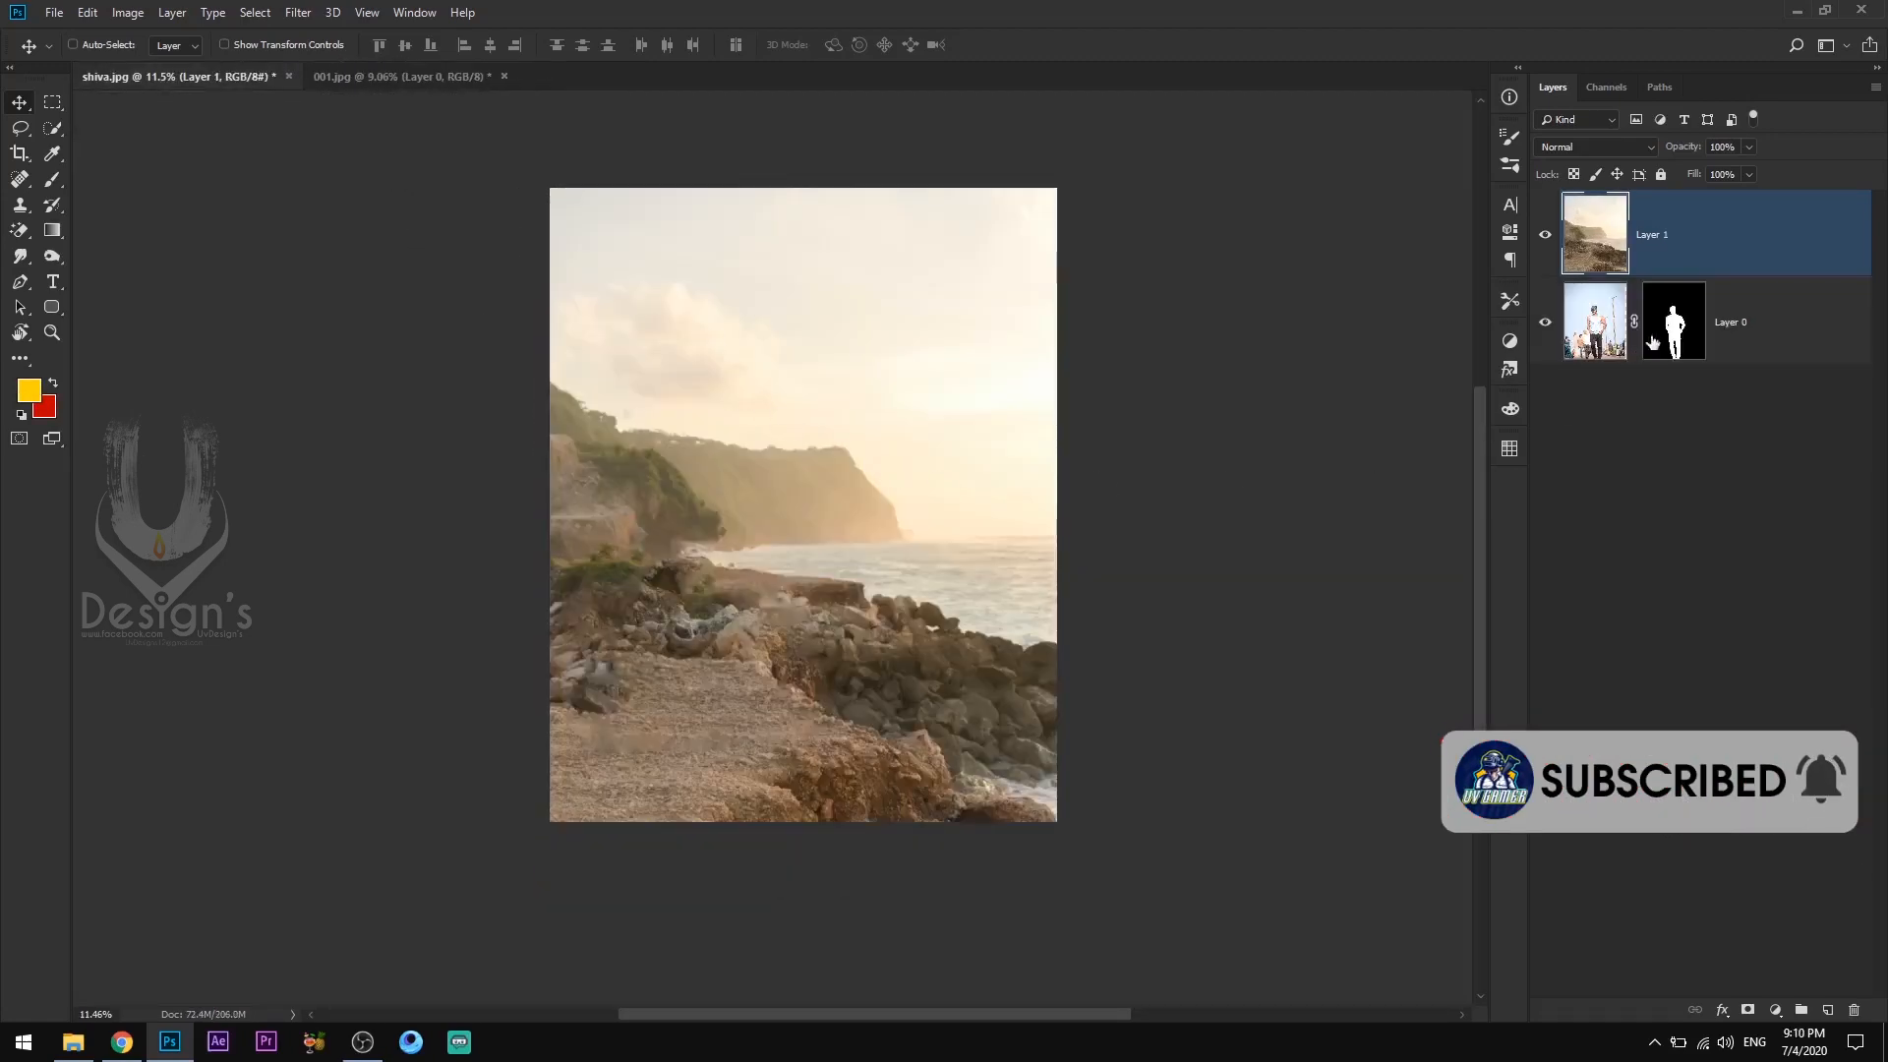
key("ctrl+bracketleft")
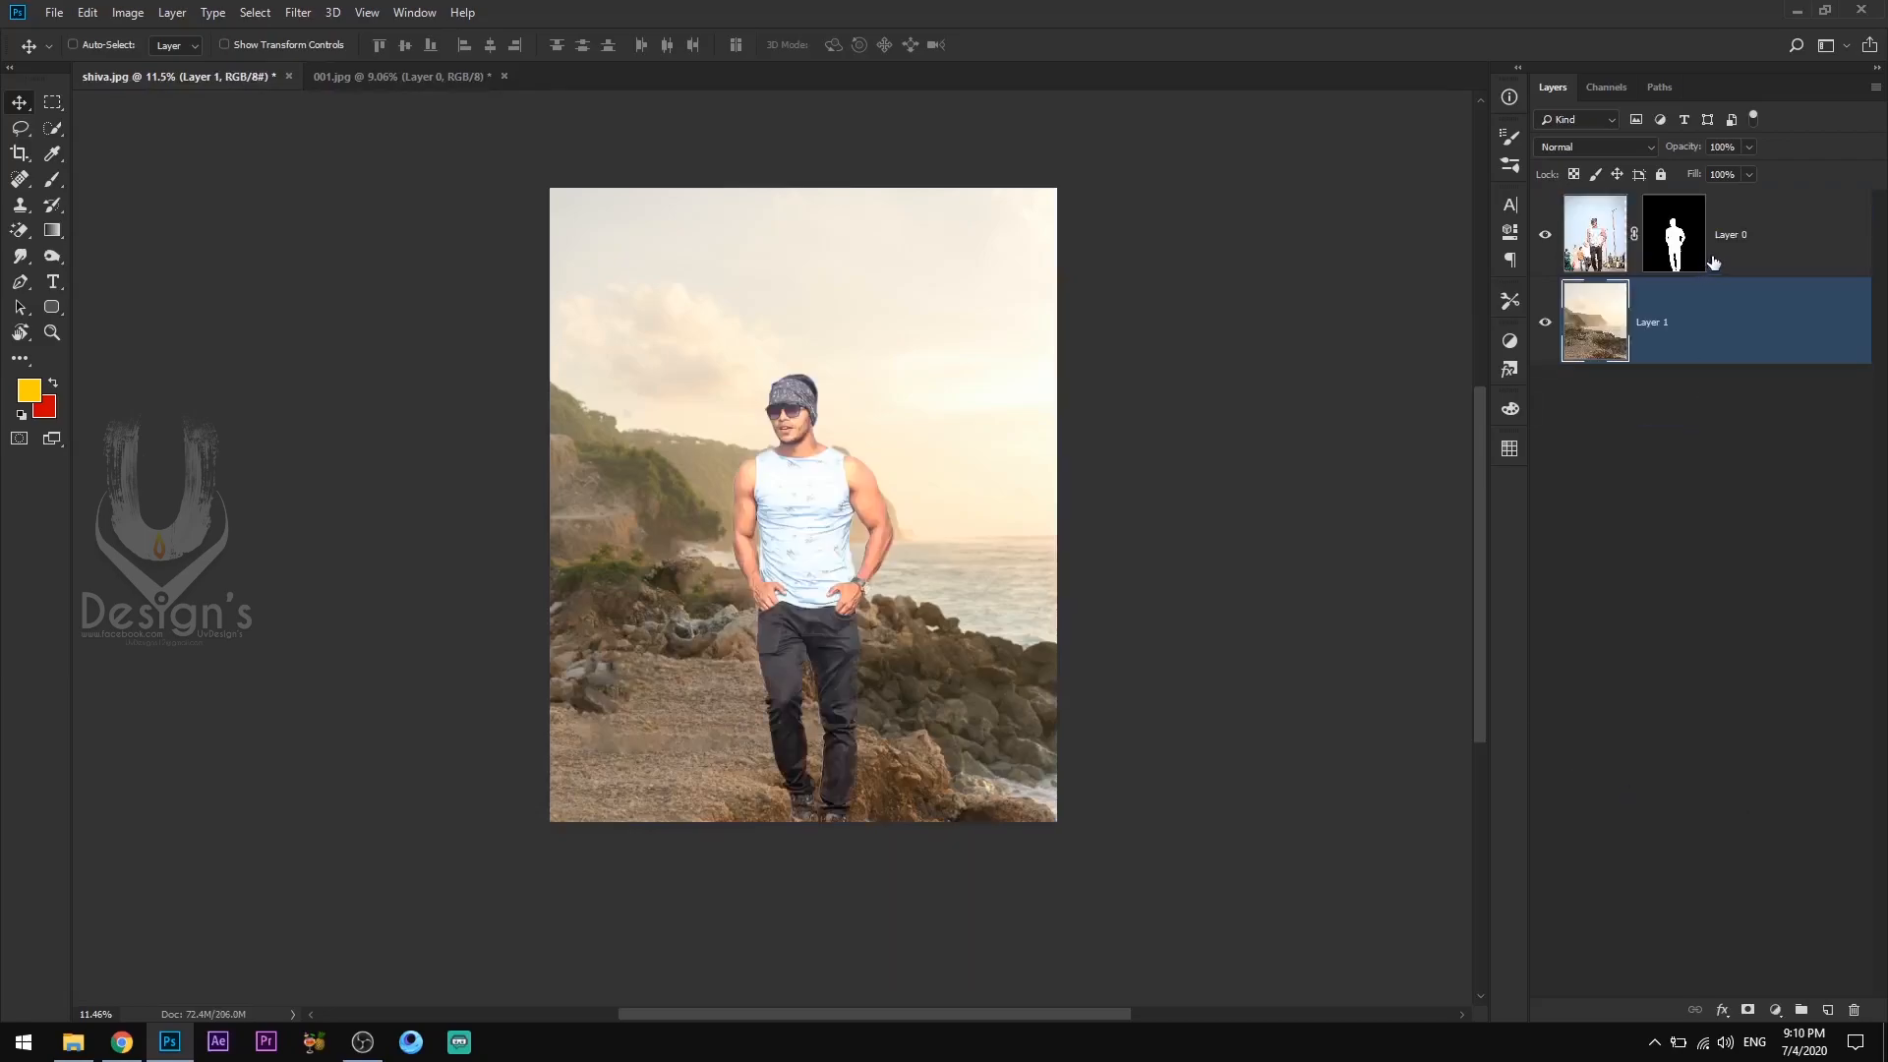
Duplicate the masked Layer 0, put the original at the bottom of the stack, hide it, and select the copy.
left_click(1742, 248)
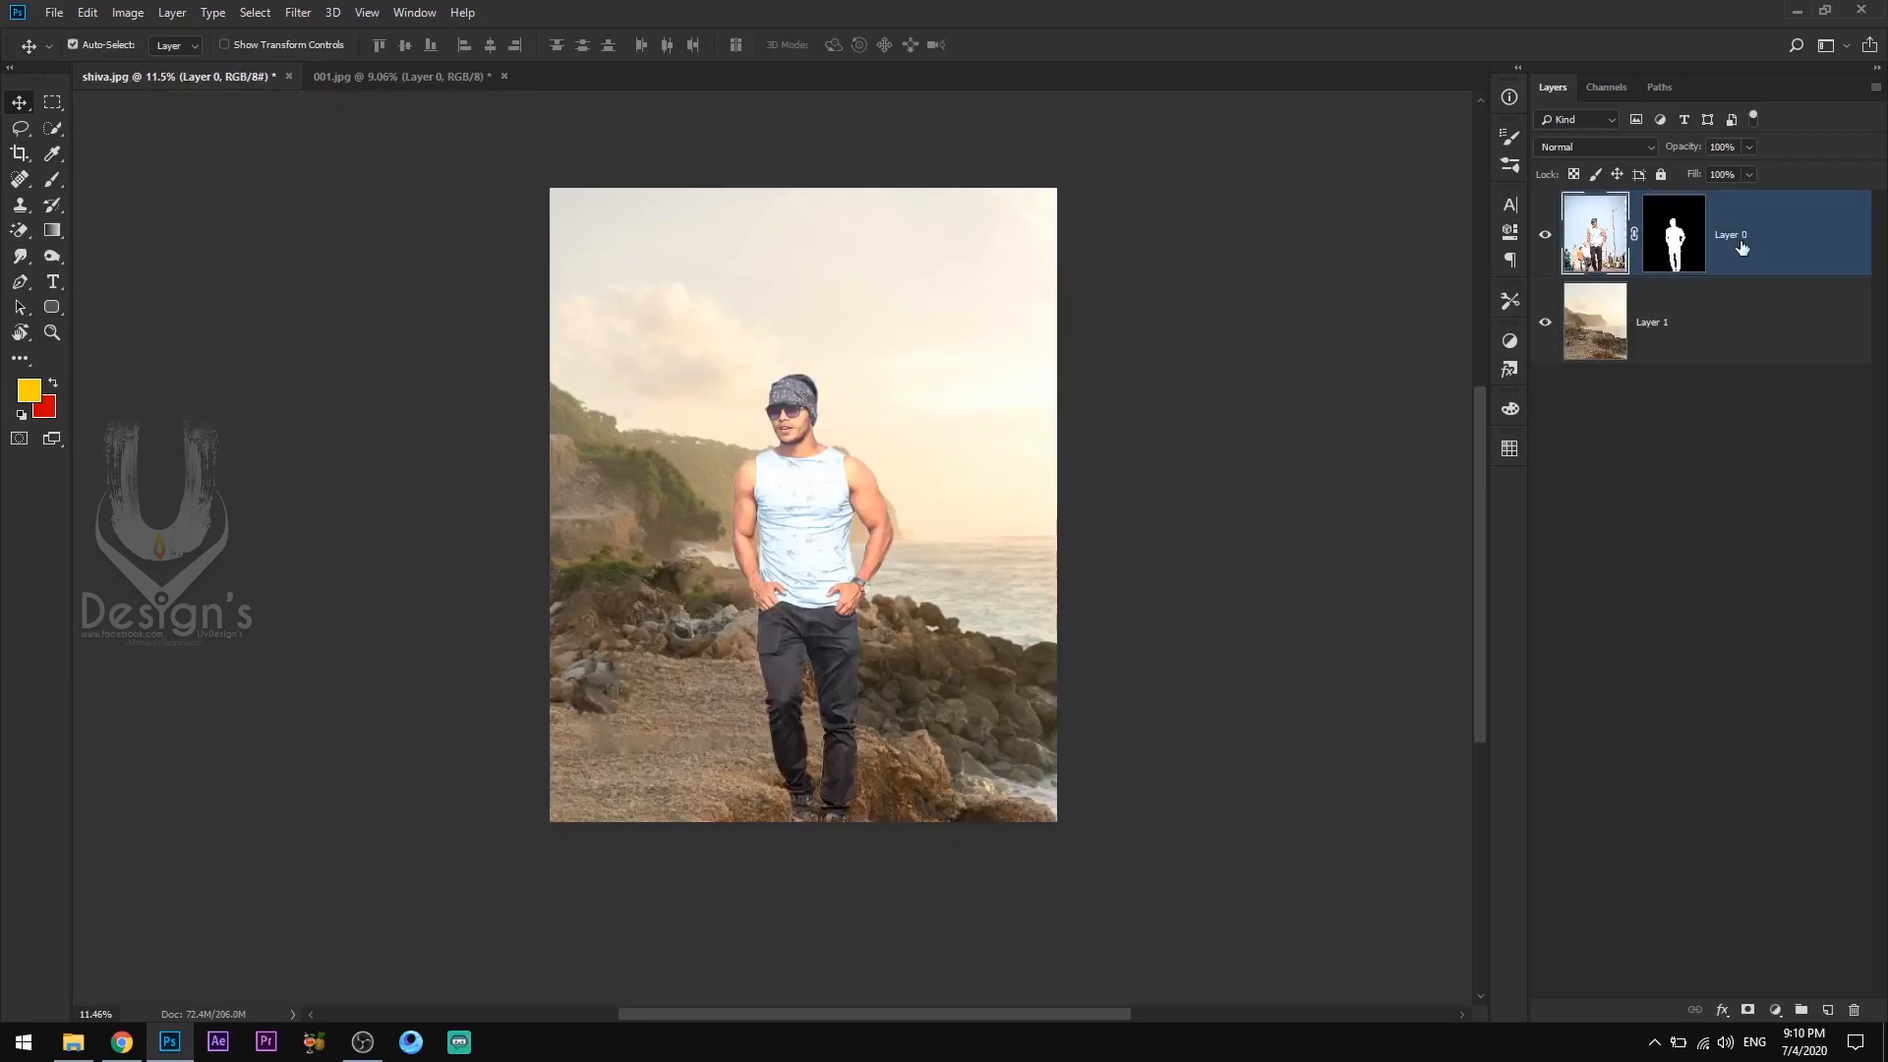
key("ctrl+j")
left_click_drag(1653, 341, 1674, 462)
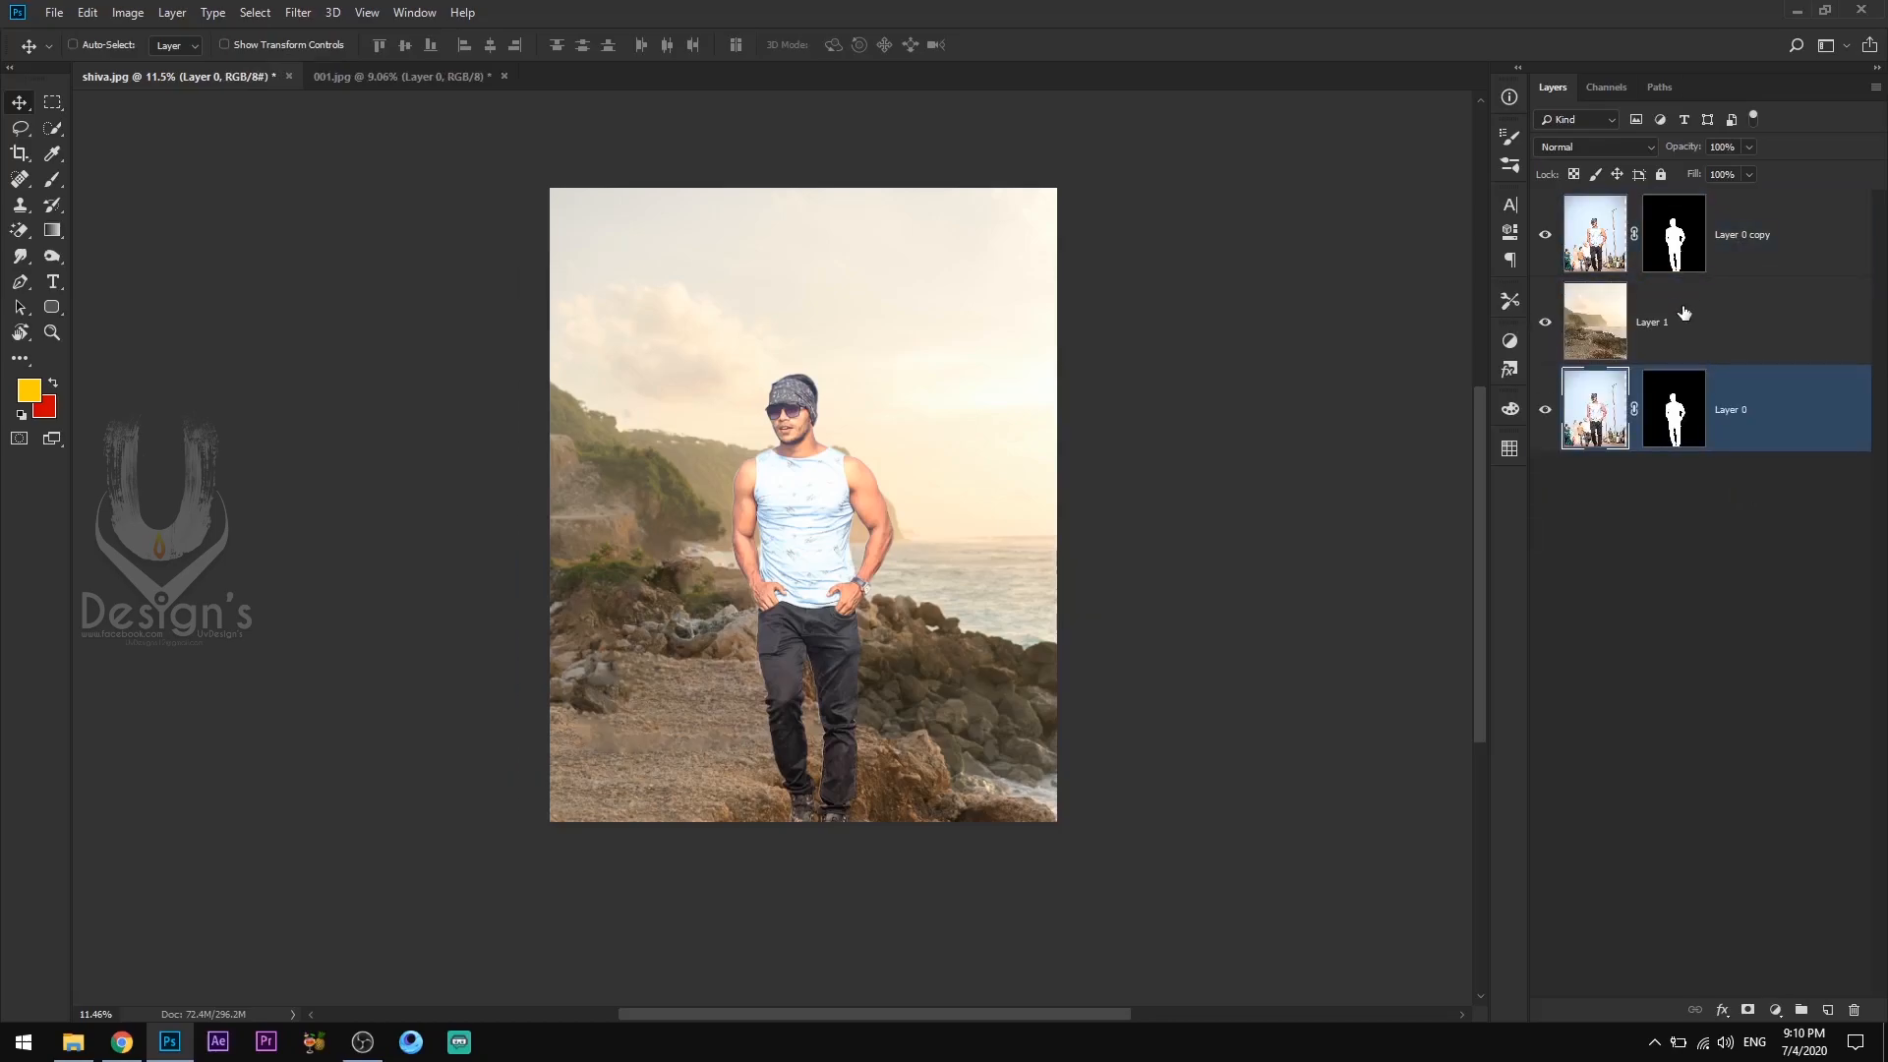
left_click(1743, 268)
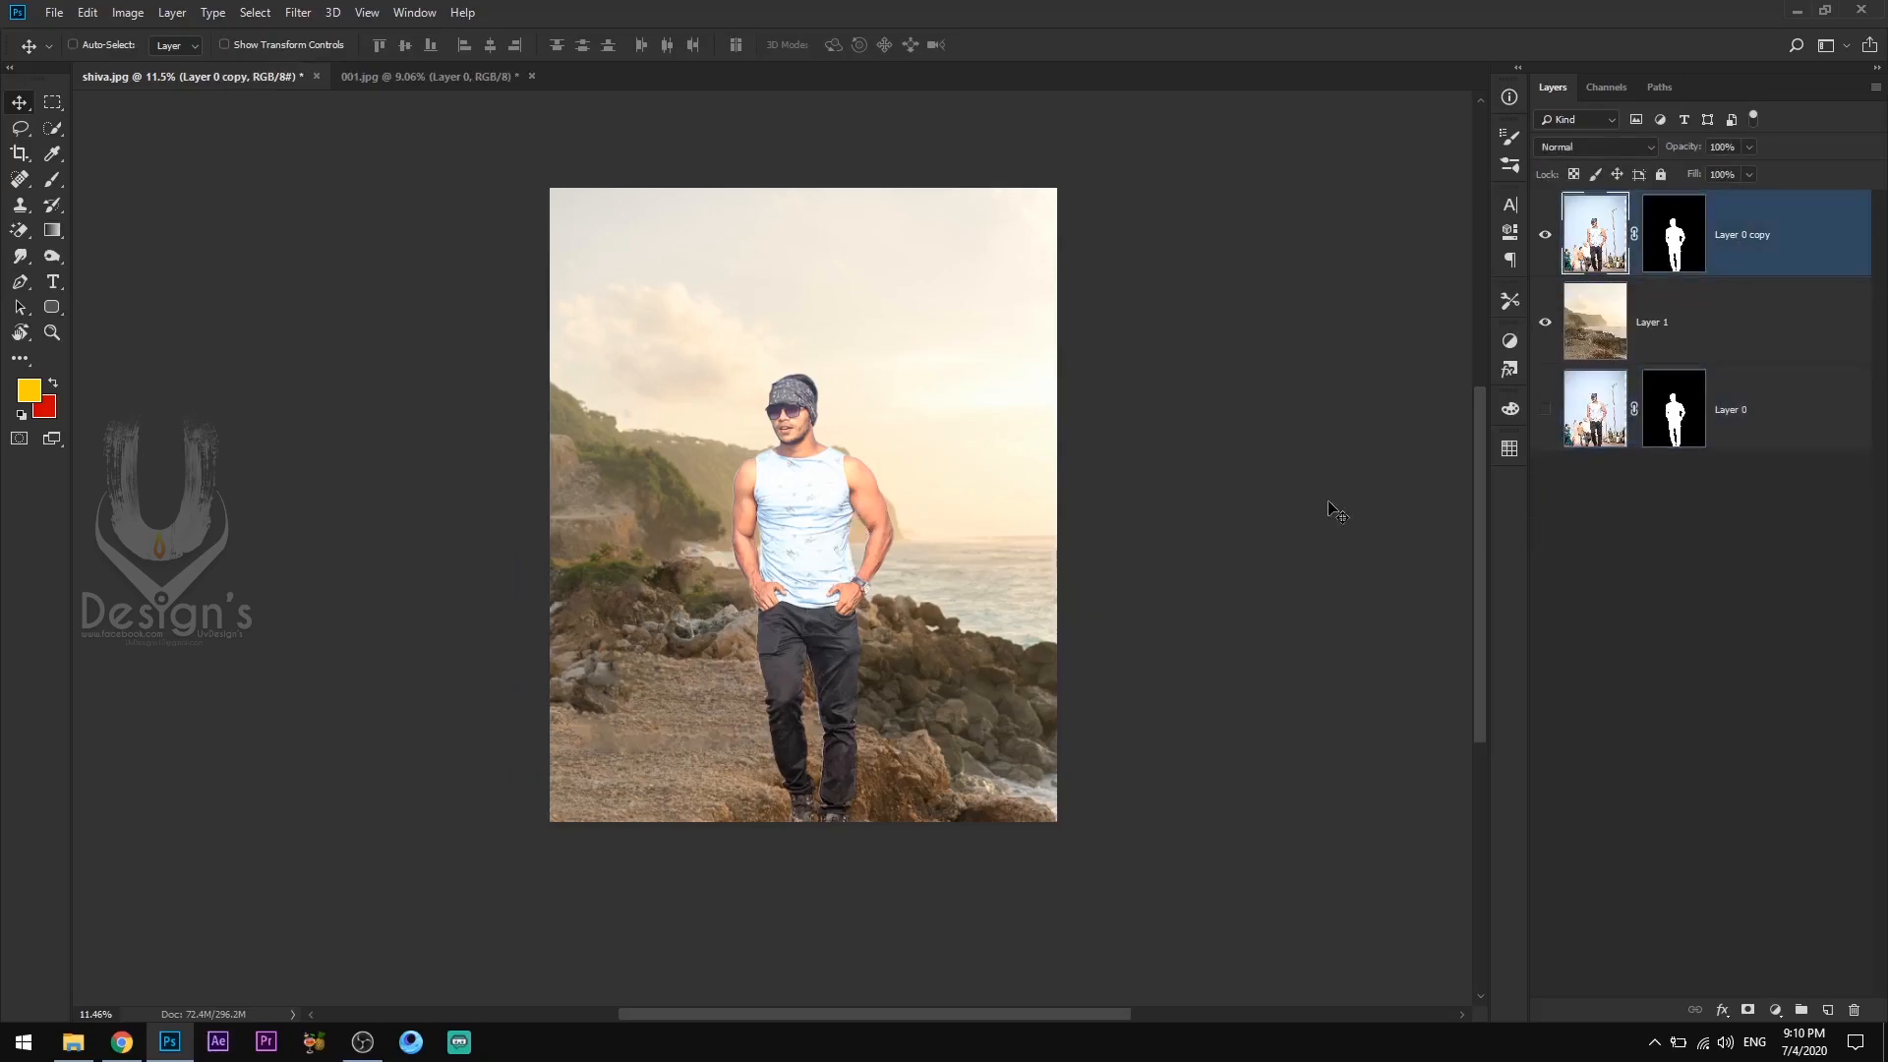
Reposition the coastal background and scale it to about 87% wide and 92% high to fit the canvas.
key("alt+bracketleft")
left_click_drag(729, 601, 774, 613)
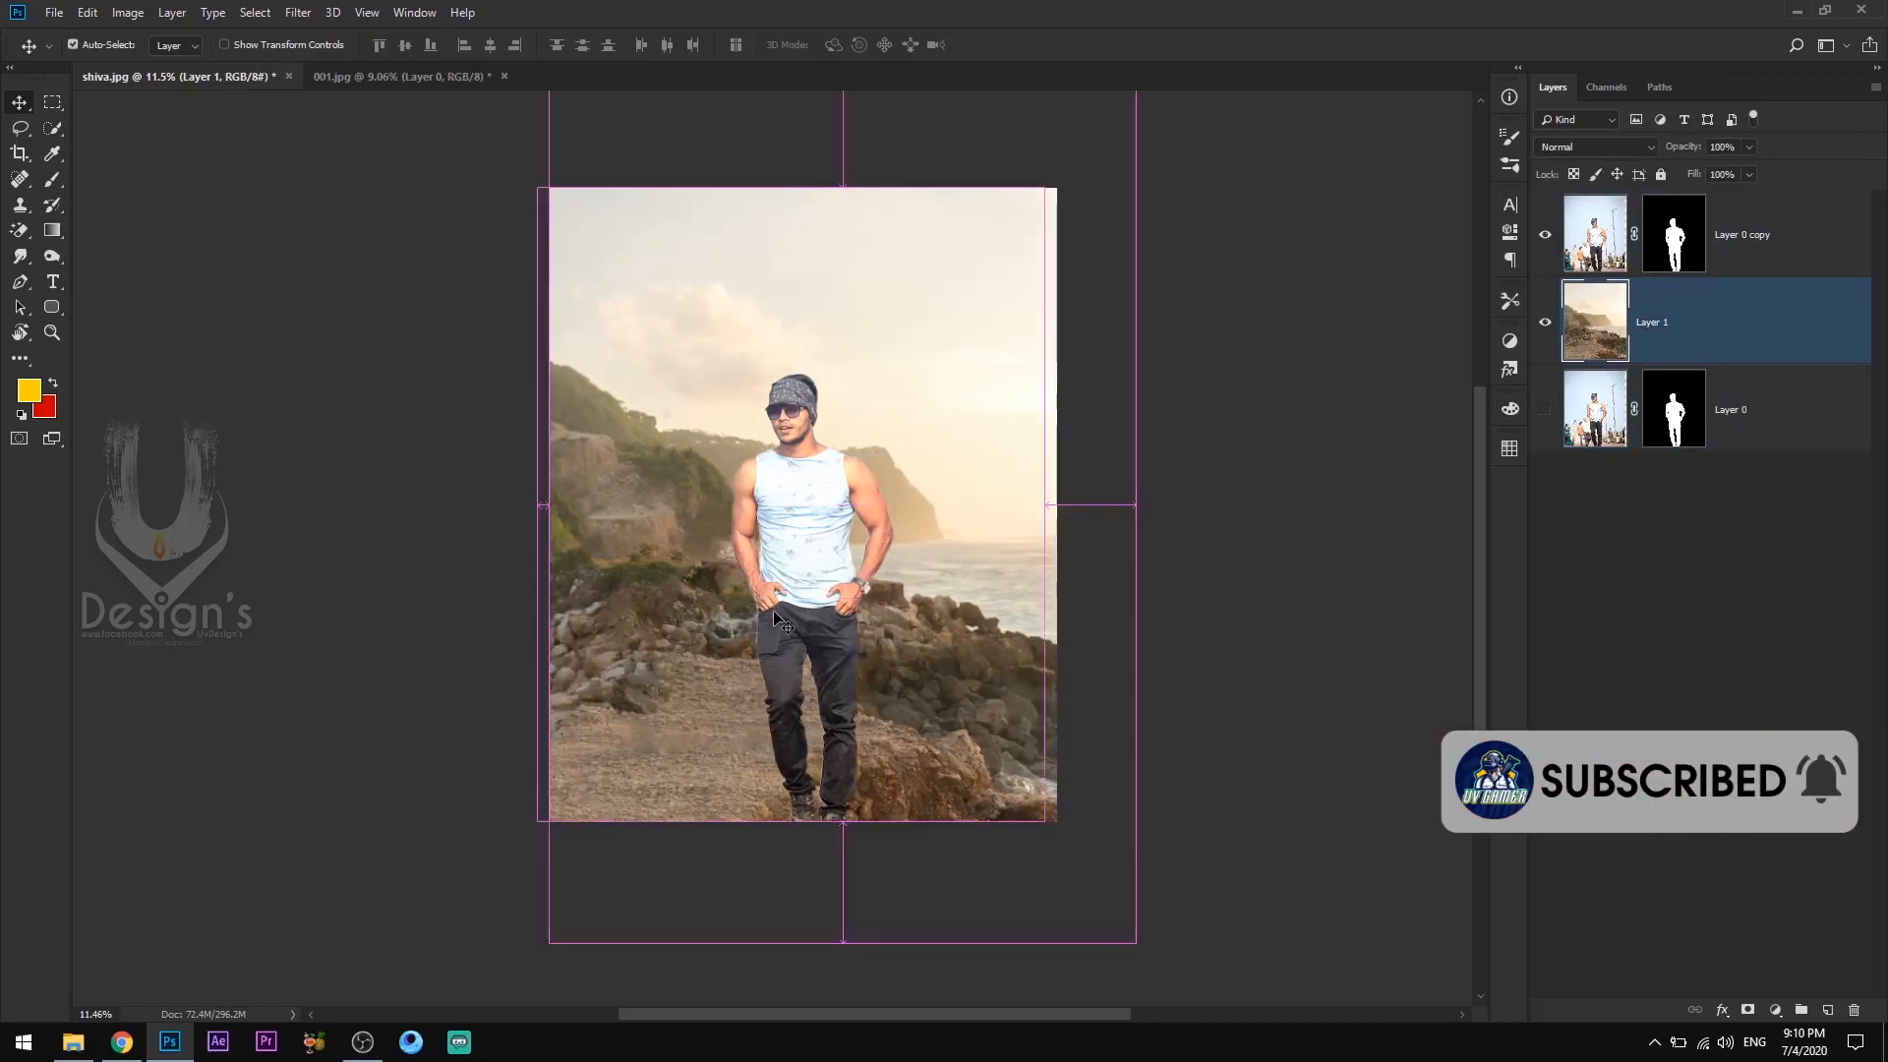
key("ctrl+t")
left_click_drag(1136, 506, 1099, 510)
left_click_drag(972, 586, 987, 662)
left_click_drag(1112, 145, 1088, 274)
left_click_drag(961, 537, 880, 473)
left_click_drag(972, 852, 1043, 983)
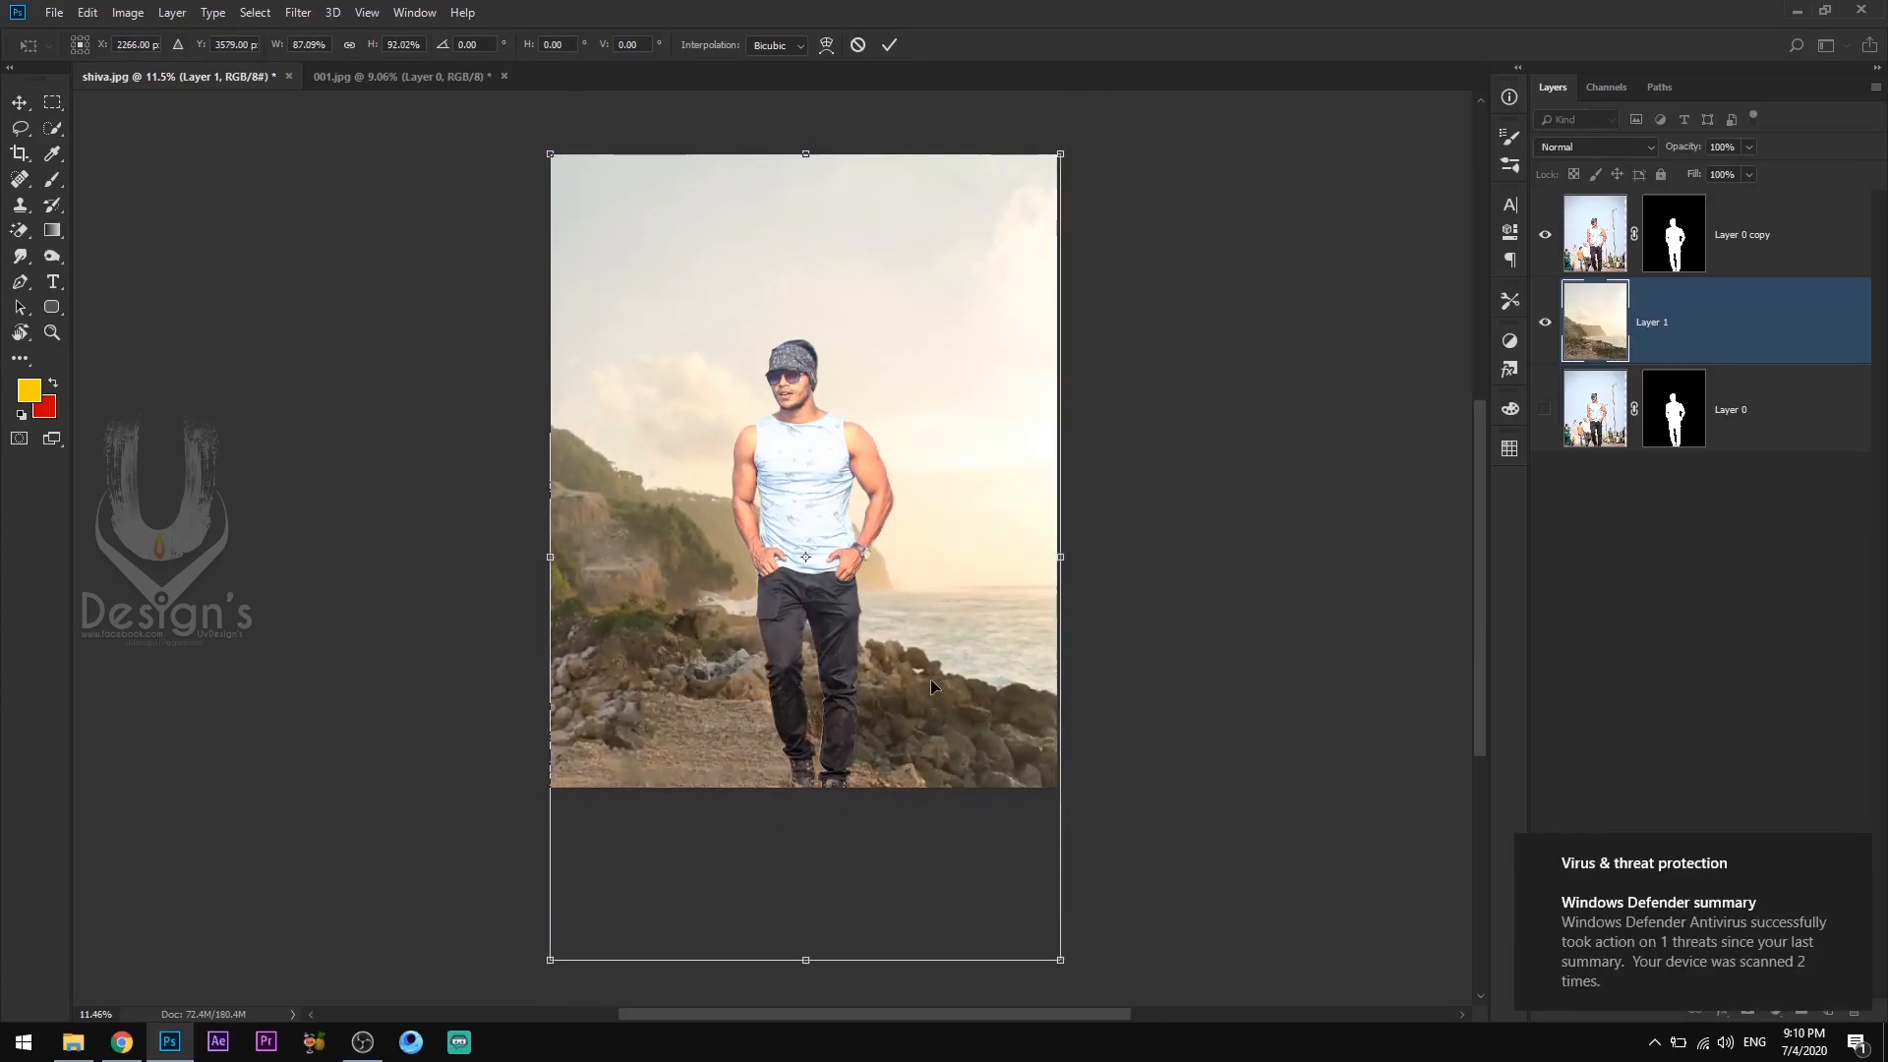
Flip the coastal background horizontally and fit it over the canvas at about 93% width and 91% height.
left_click_drag(885, 577, 886, 546)
right_click(885, 547)
left_click(934, 788)
mouse_move(947, 672)
left_mouse_down()
mouse_move(924, 671)
mouse_move(947, 670)
left_mouse_up()
scroll(946, 670, "down", 2)
left_click_drag(613, 331, 577, 275)
left_click_drag(753, 489, 744, 526)
left_click_drag(564, 607, 537, 606)
left_click_drag(536, 316, 554, 343)
left_click_drag(816, 462, 834, 469)
scroll(834, 469, "up", 2)
left_click_drag(526, 953, 545, 921)
scroll(720, 644, "up", 3)
key("Return")
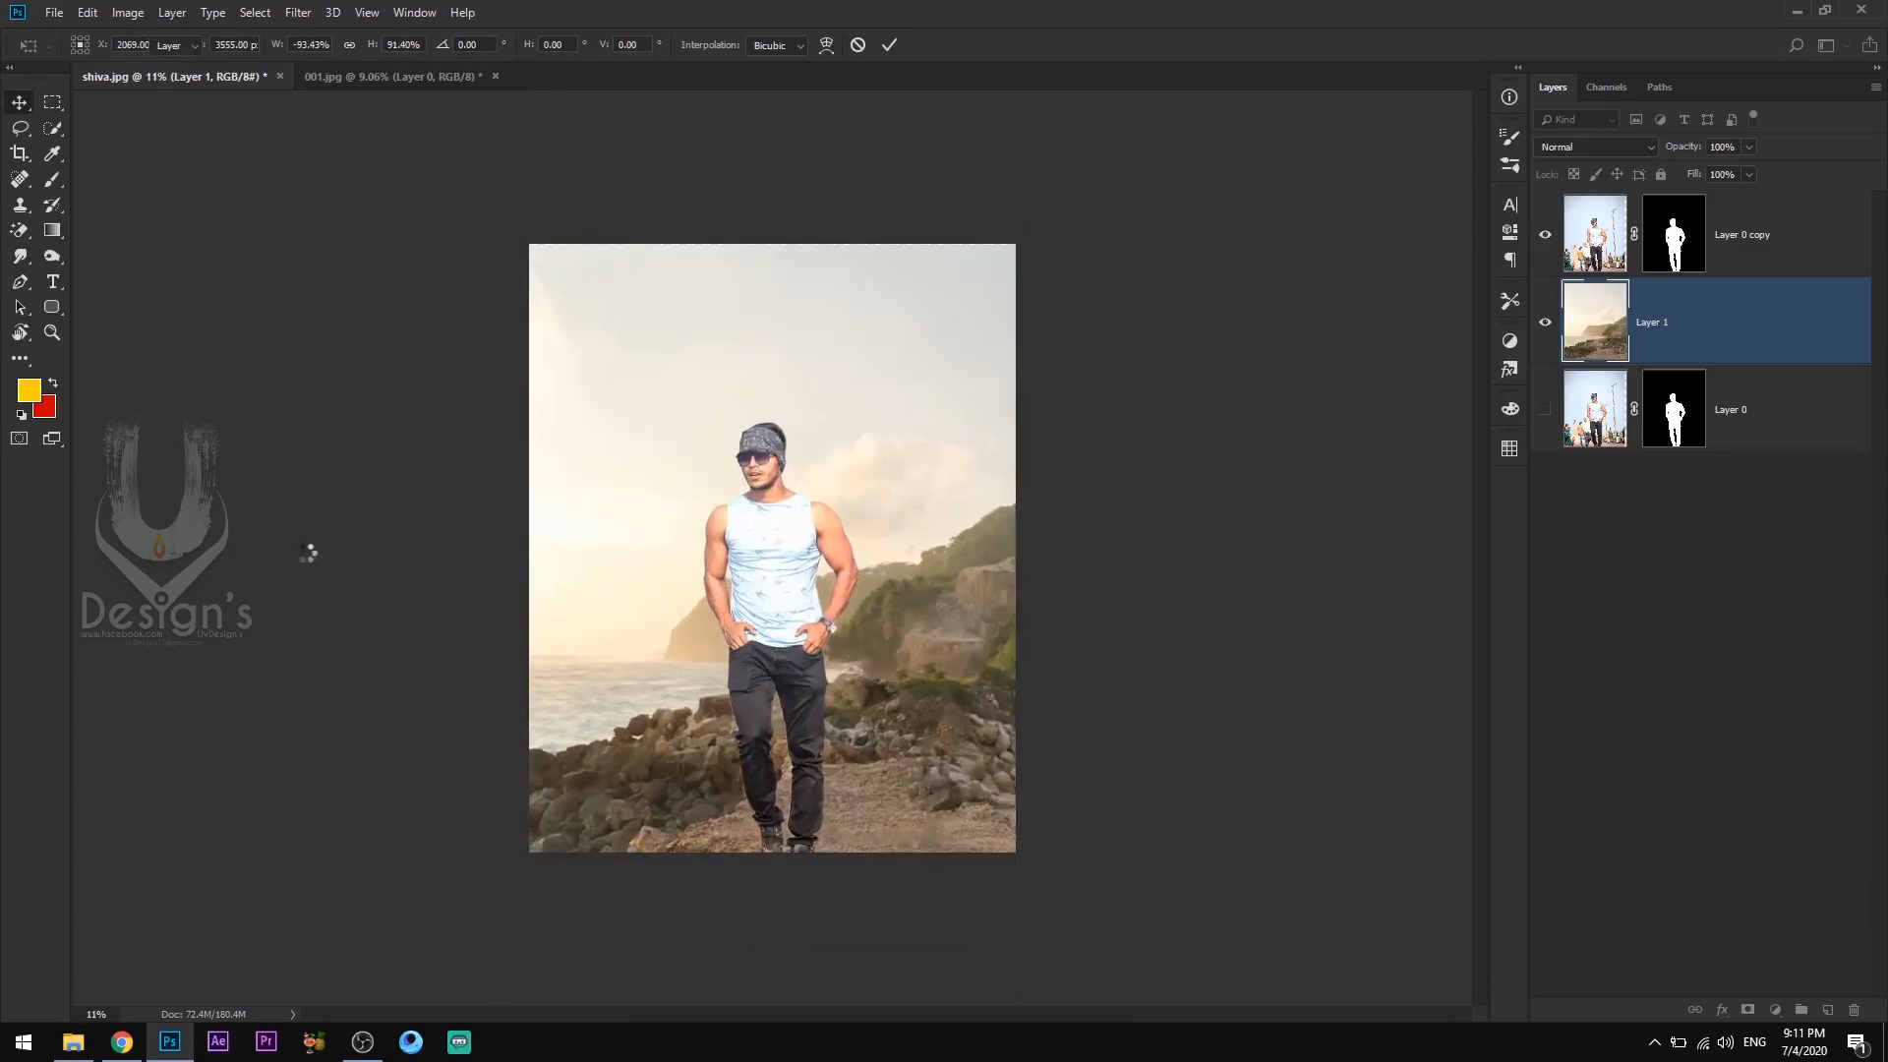
Rotate the man on Layer 0 copy by 4.60° and shift him slightly on the background.
left_click(1783, 245)
key("ctrl+t")
left_click_drag(1086, 258, 1094, 267)
left_click_drag(899, 422, 911, 422)
left_click_drag(1094, 268, 1108, 284)
left_click_drag(963, 346, 963, 346)
key("Return")
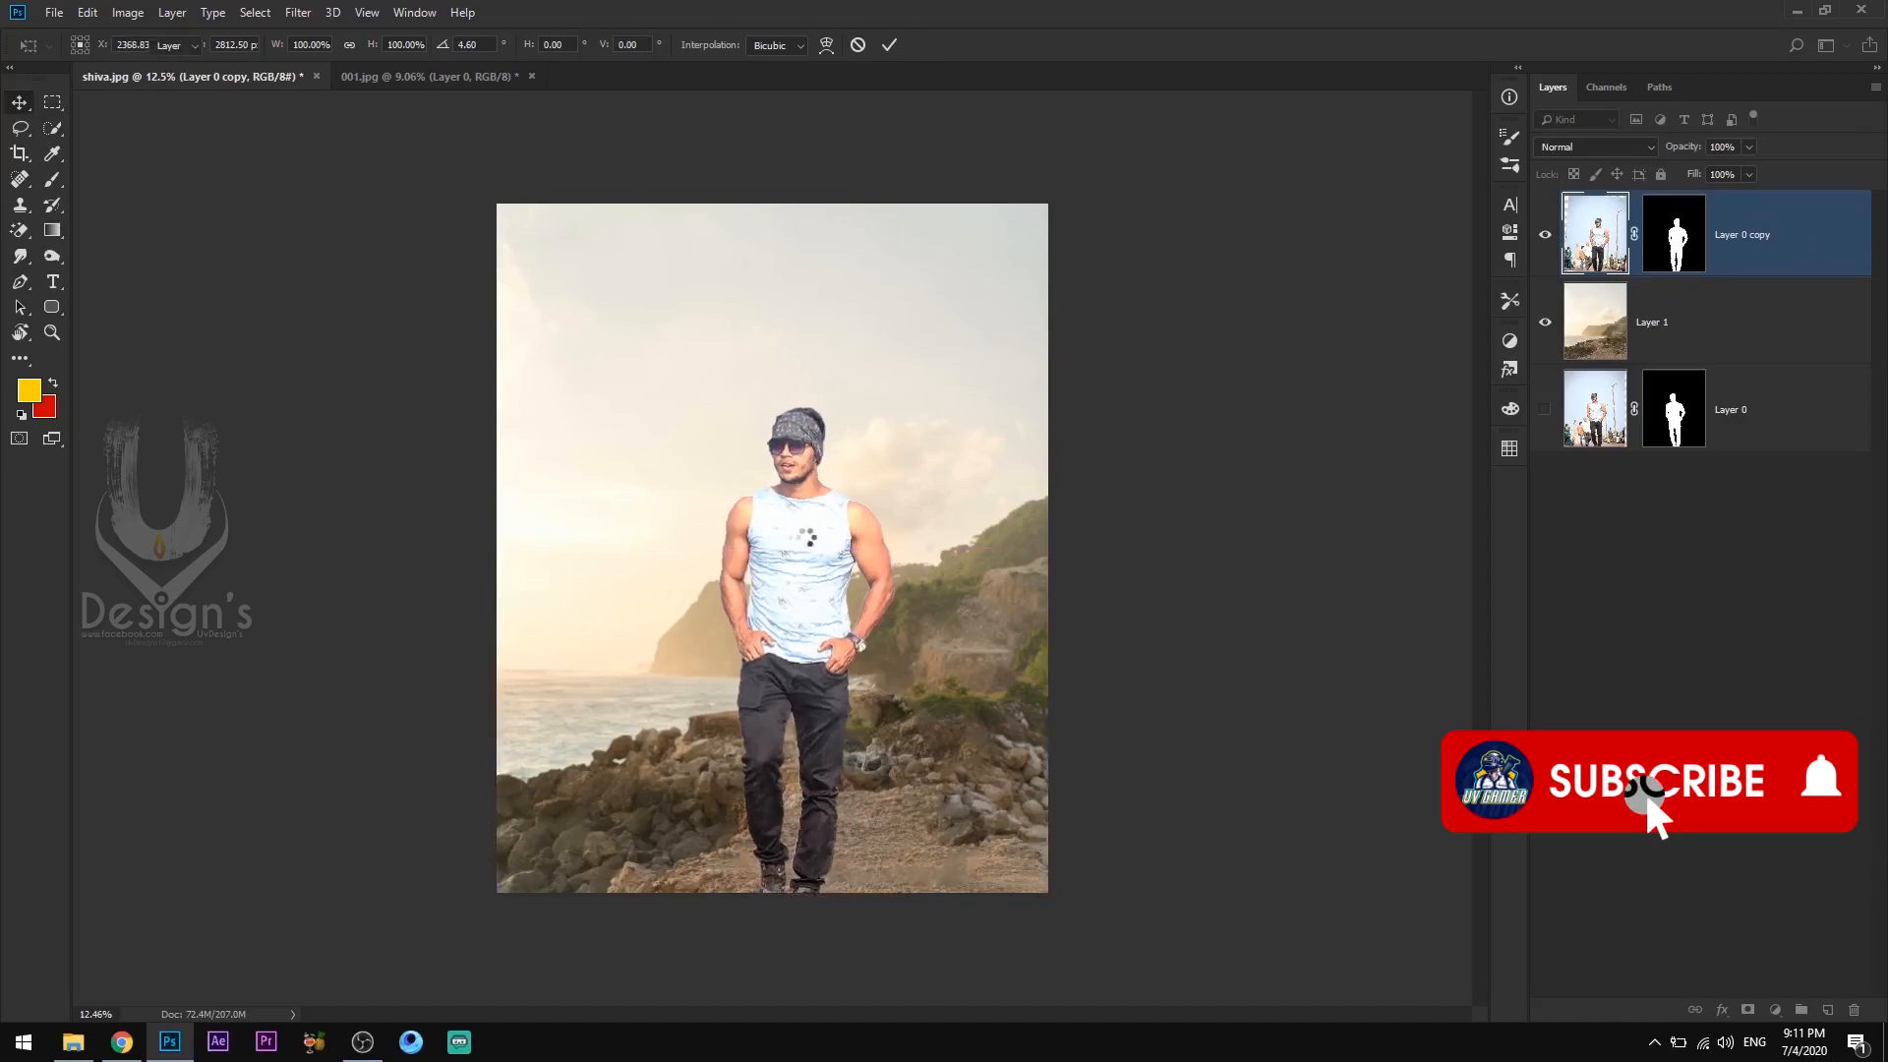
Crop the canvas narrower on both sides around the man.
scroll(788, 594, "down", 2)
key("c")
left_click_drag(561, 548, 572, 548)
left_click_drag(975, 548, 965, 548)
left_click_drag(582, 553, 592, 556)
key("Return")
key("v")
scroll(801, 647, "up", 4)
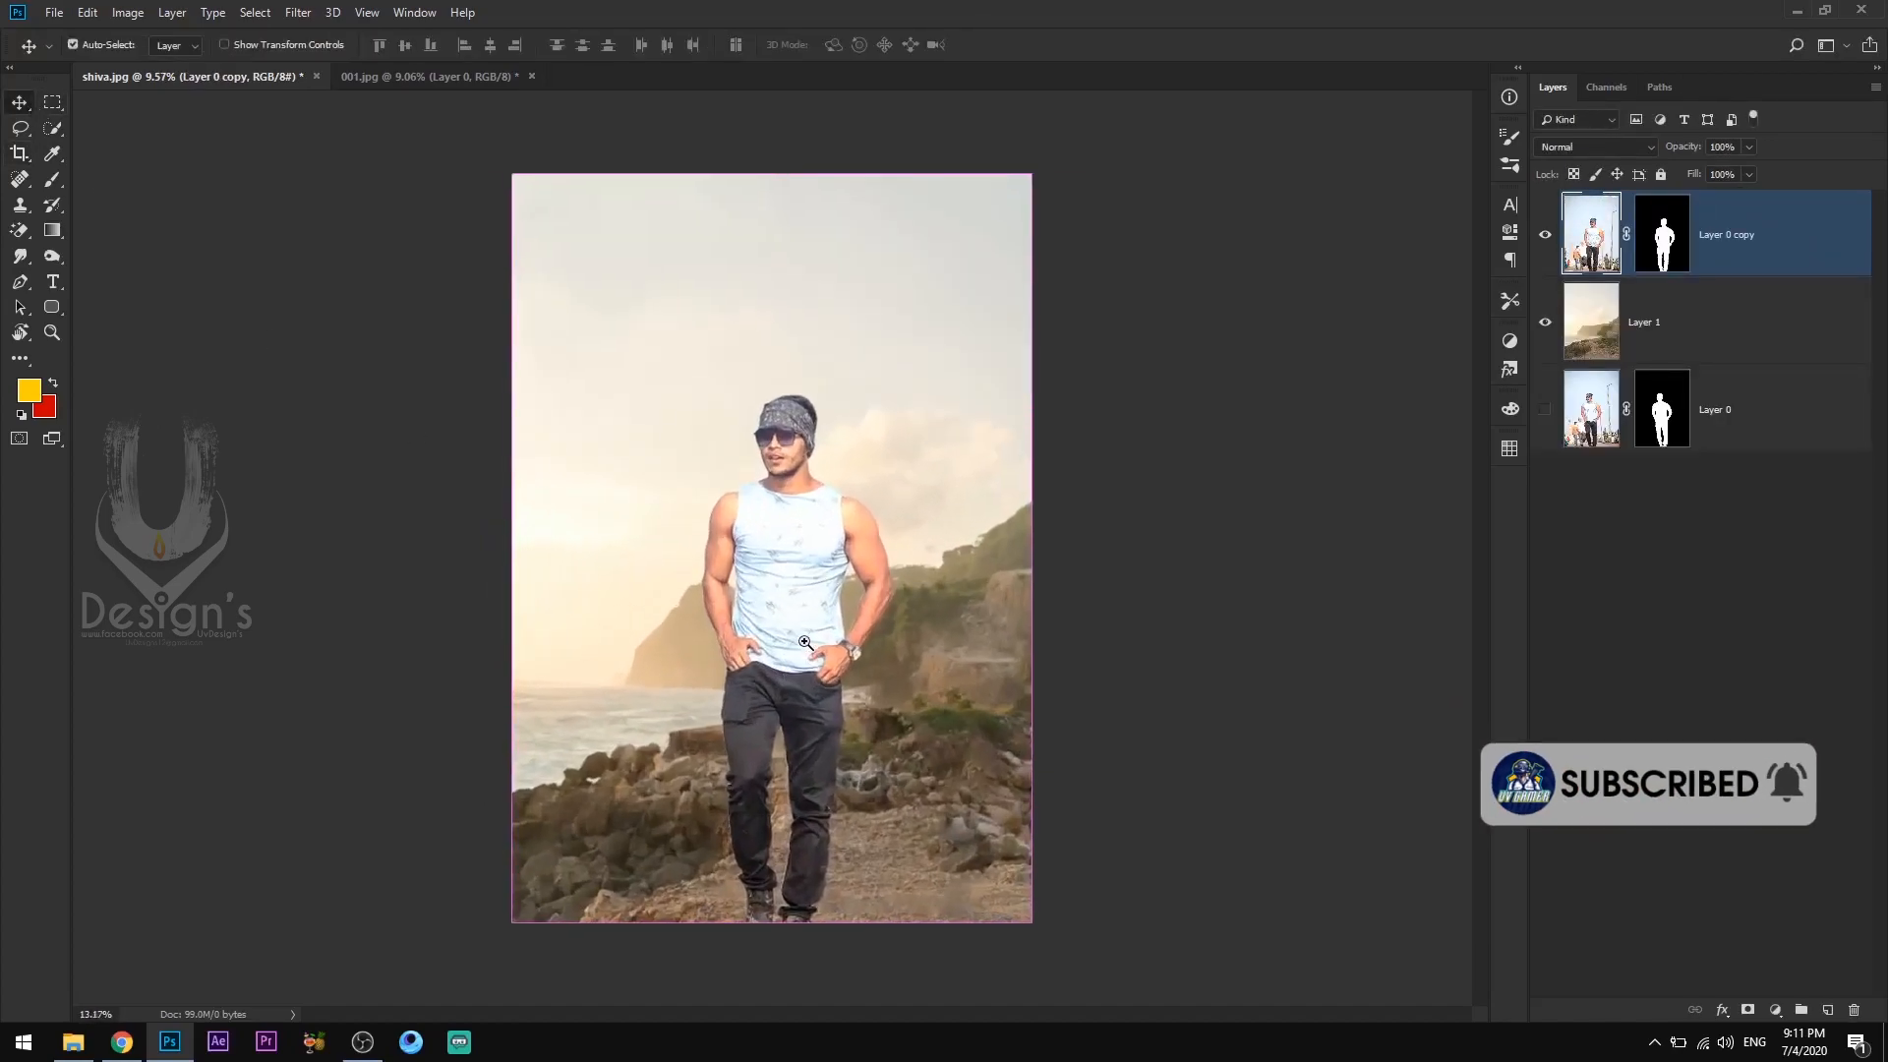
Duplicate the coastal background Layer 1.
scroll(801, 647, "down", 1)
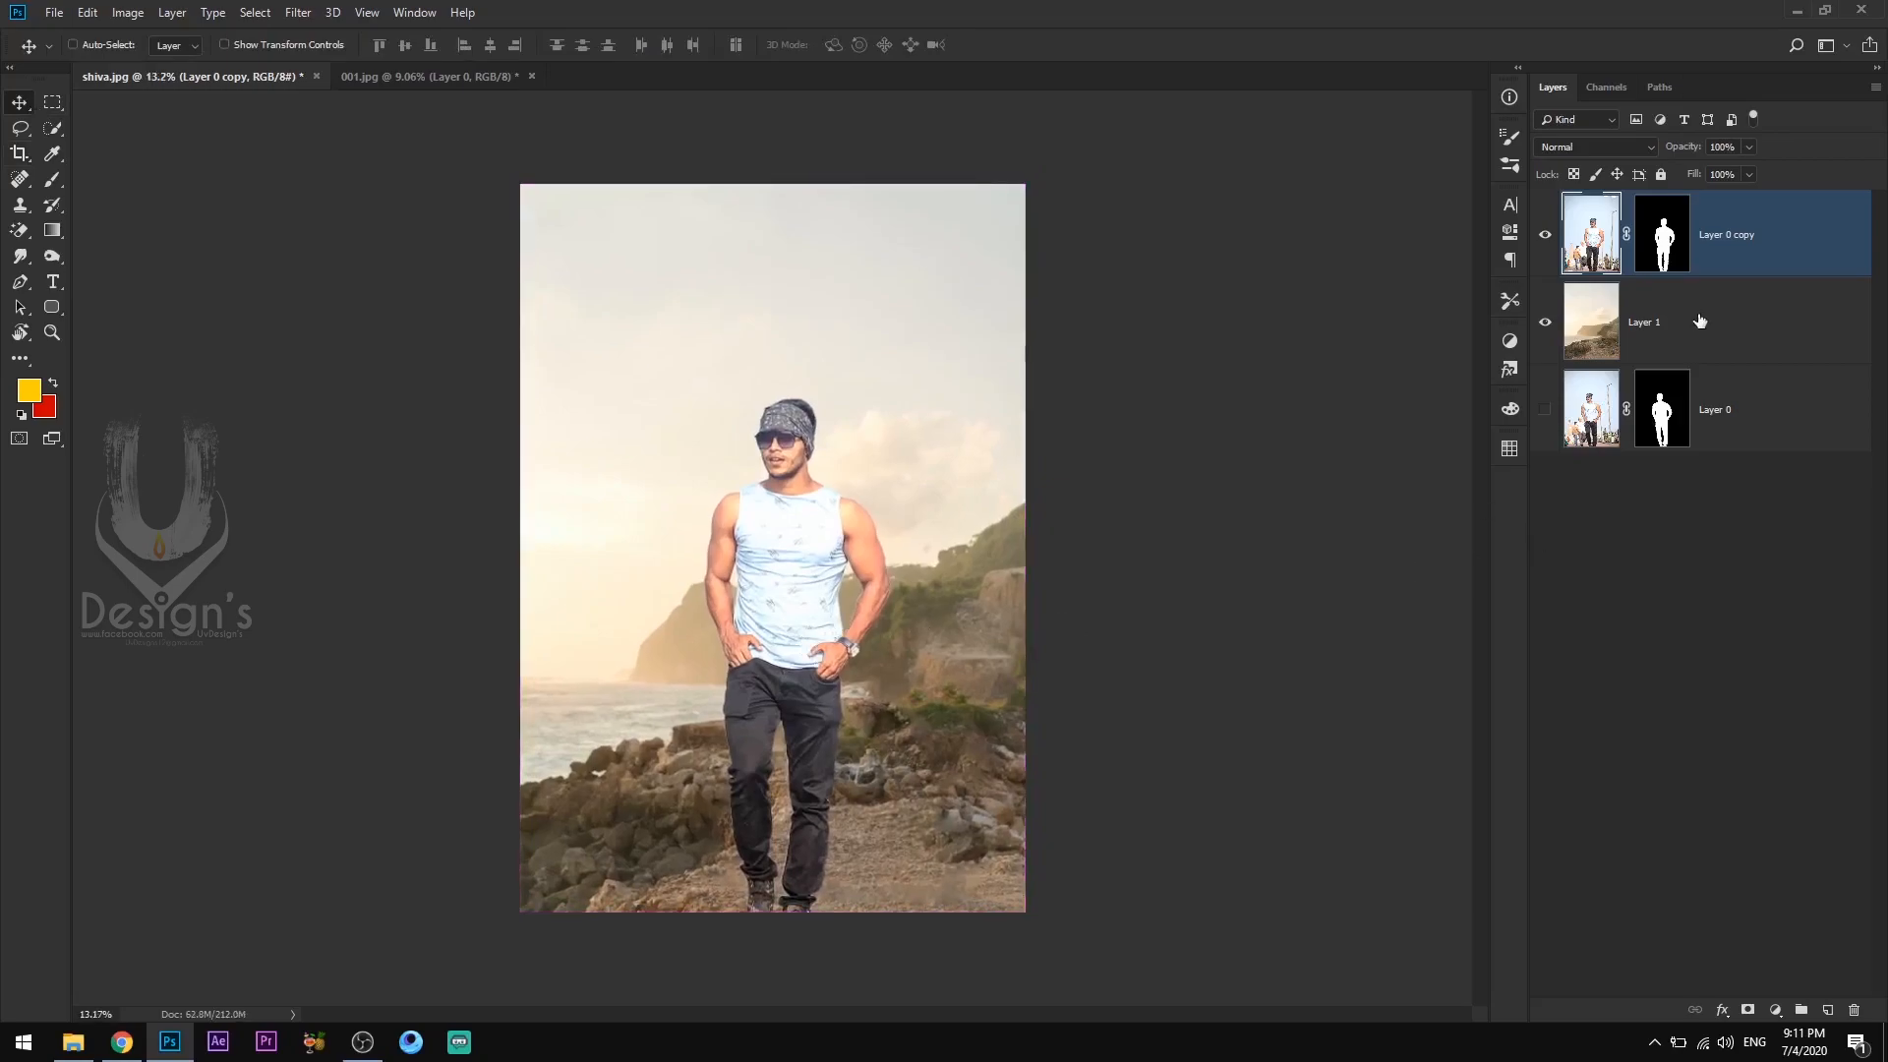
left_click(1671, 324)
key("ctrl+j")
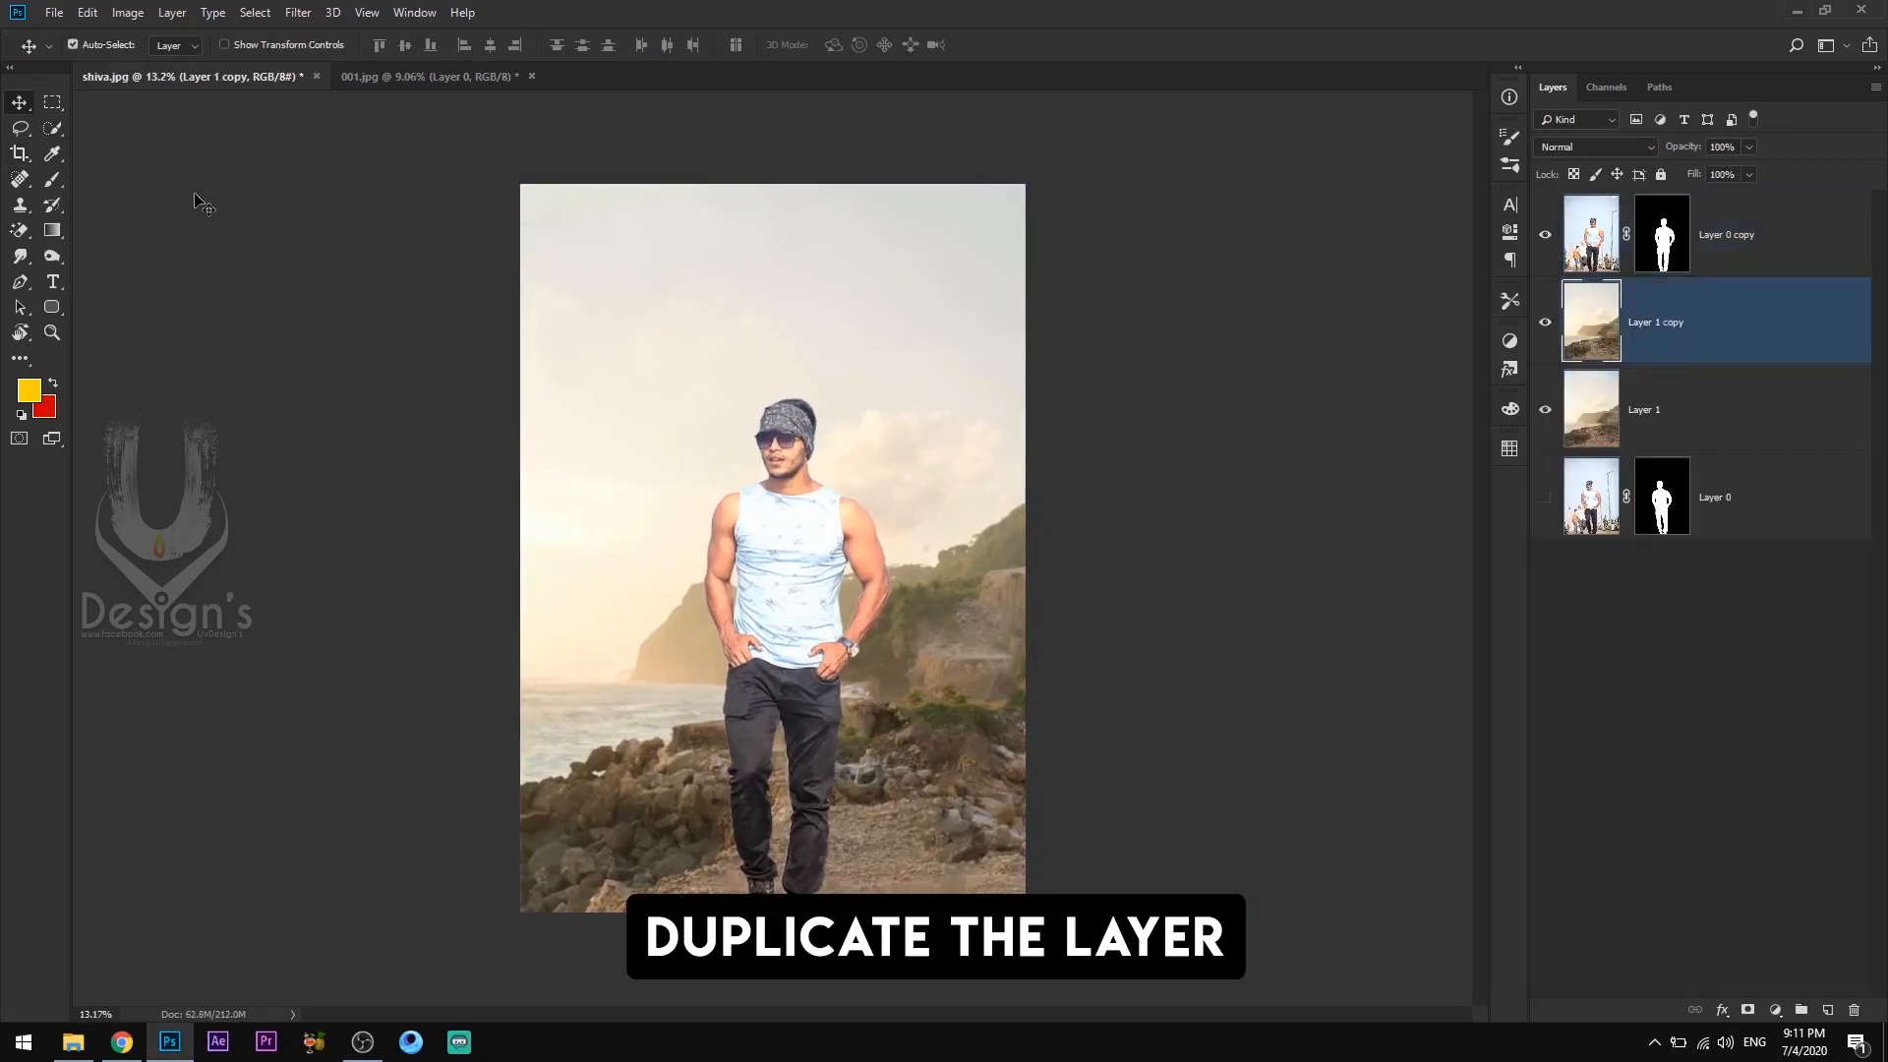
left_click(298, 12)
mouse_move(380, 237)
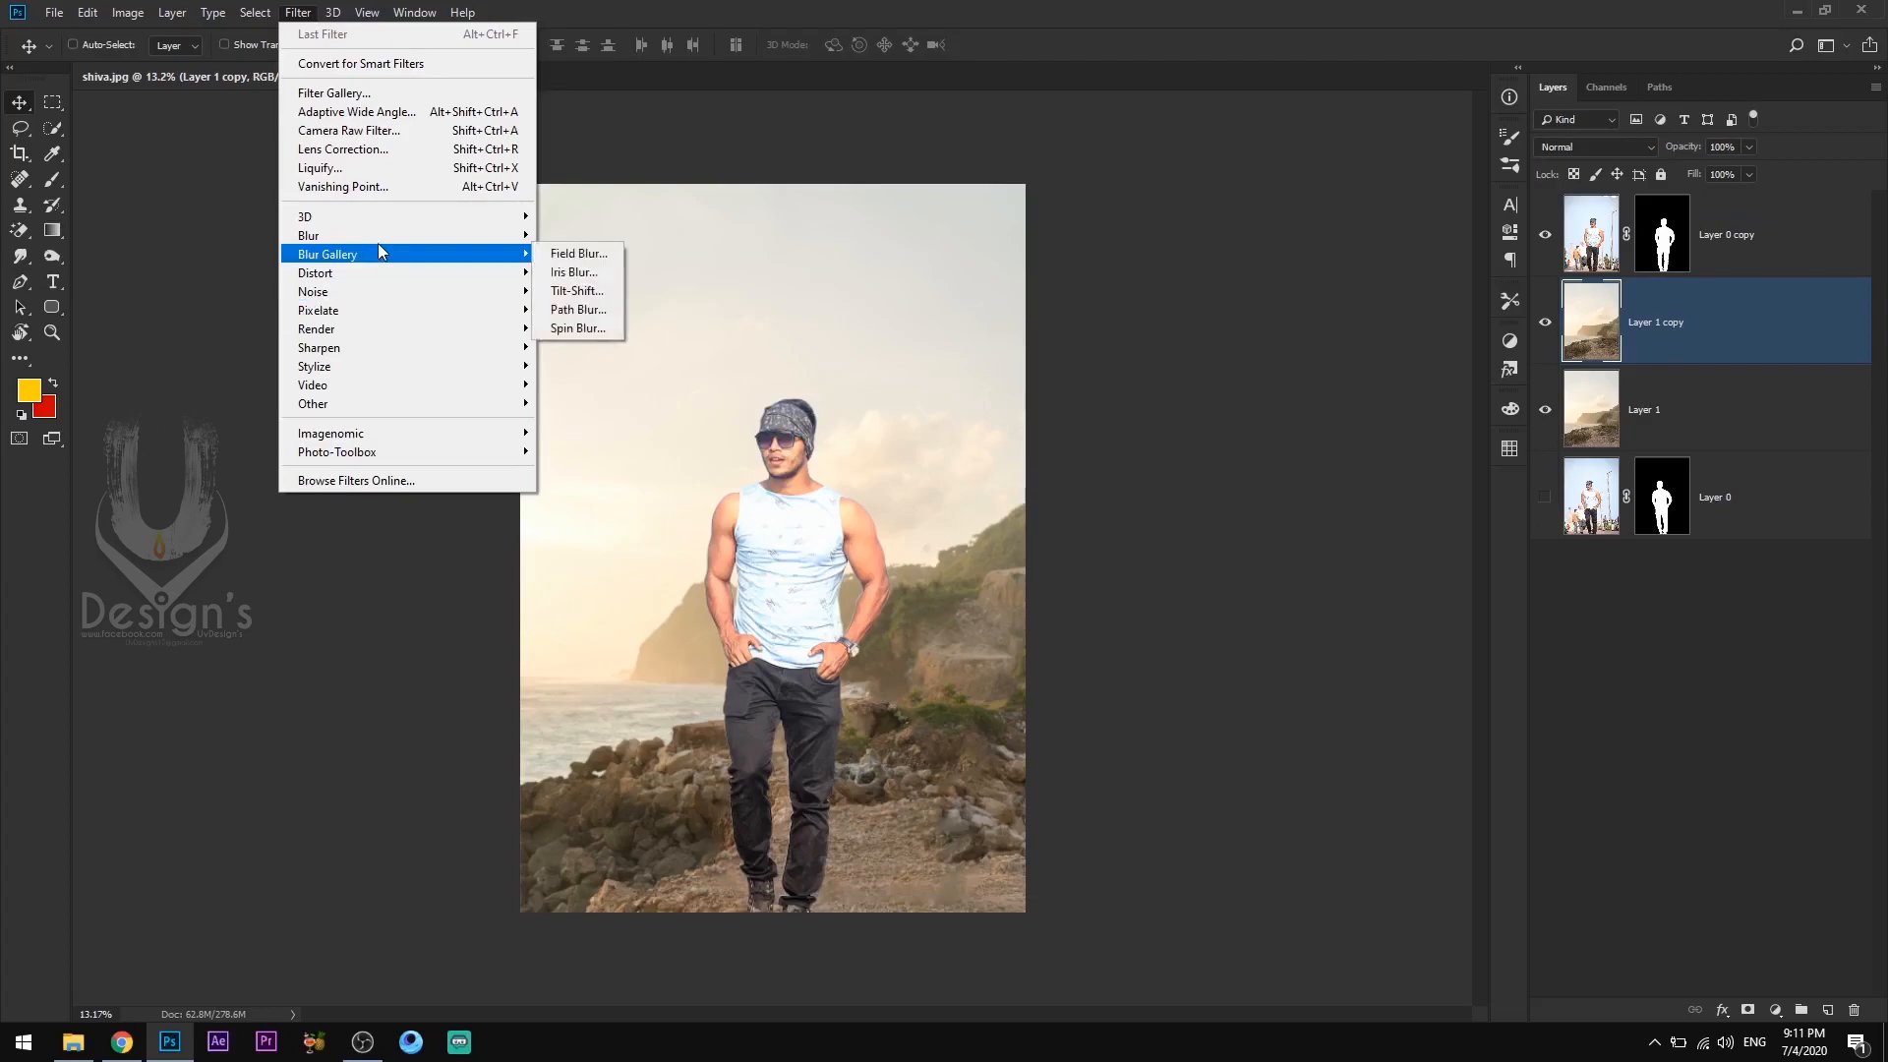
left_click(586, 347)
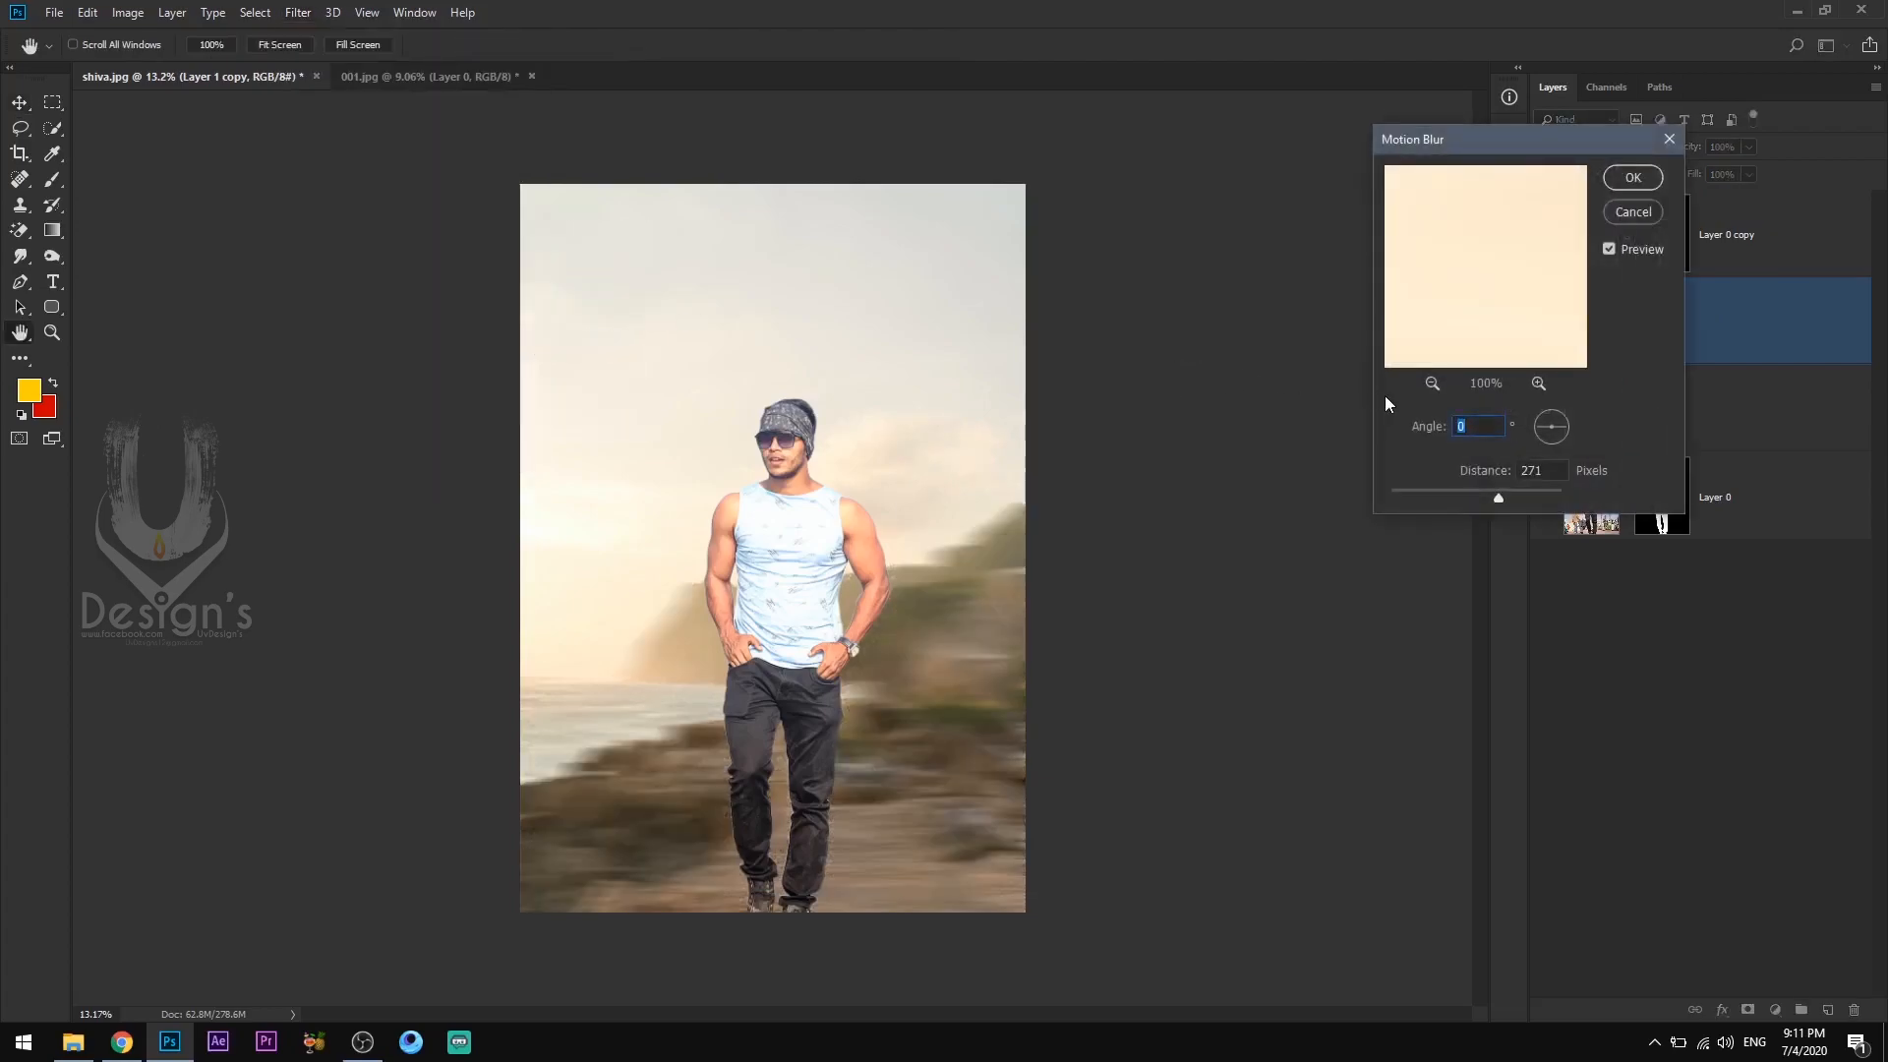
key("Escape")
Apply a Gaussian Blur with an 18.0 pixel radius to the duplicated background layer.
left_click(298, 12)
mouse_move(382, 237)
left_click(602, 310)
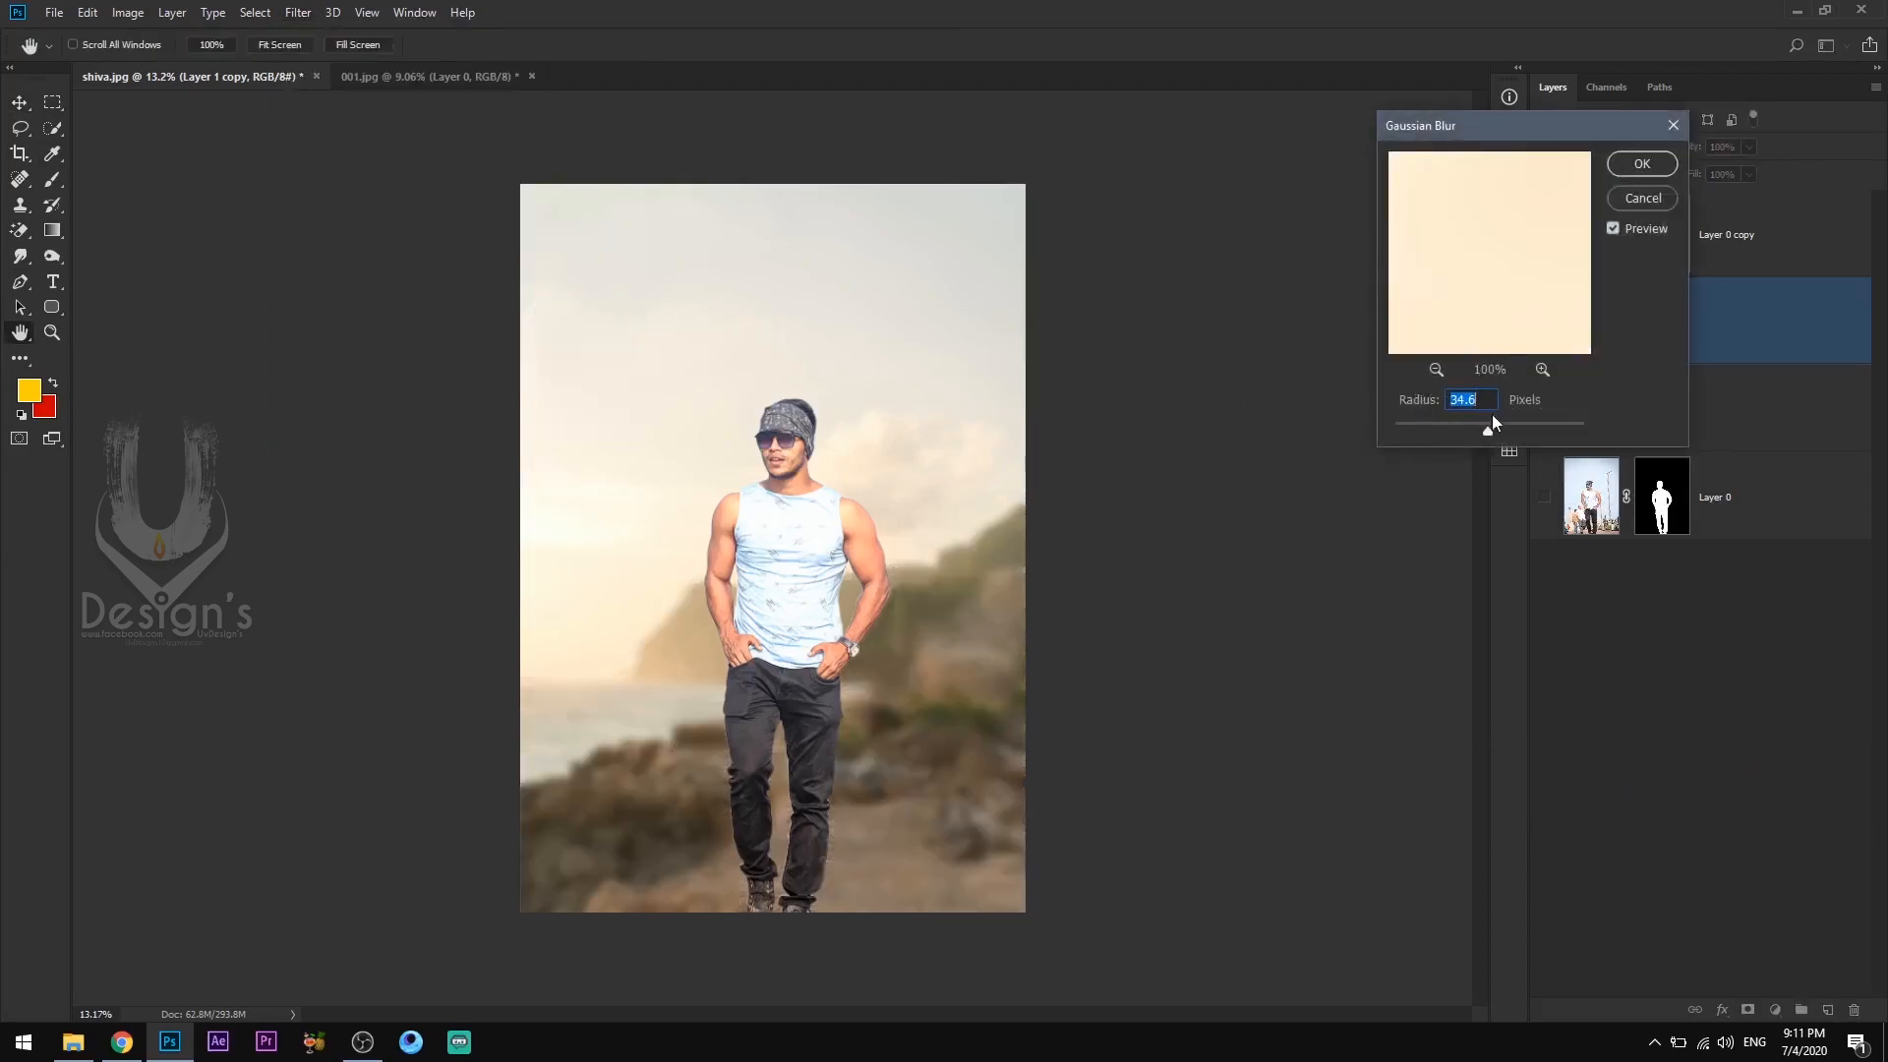
double_click(1482, 400)
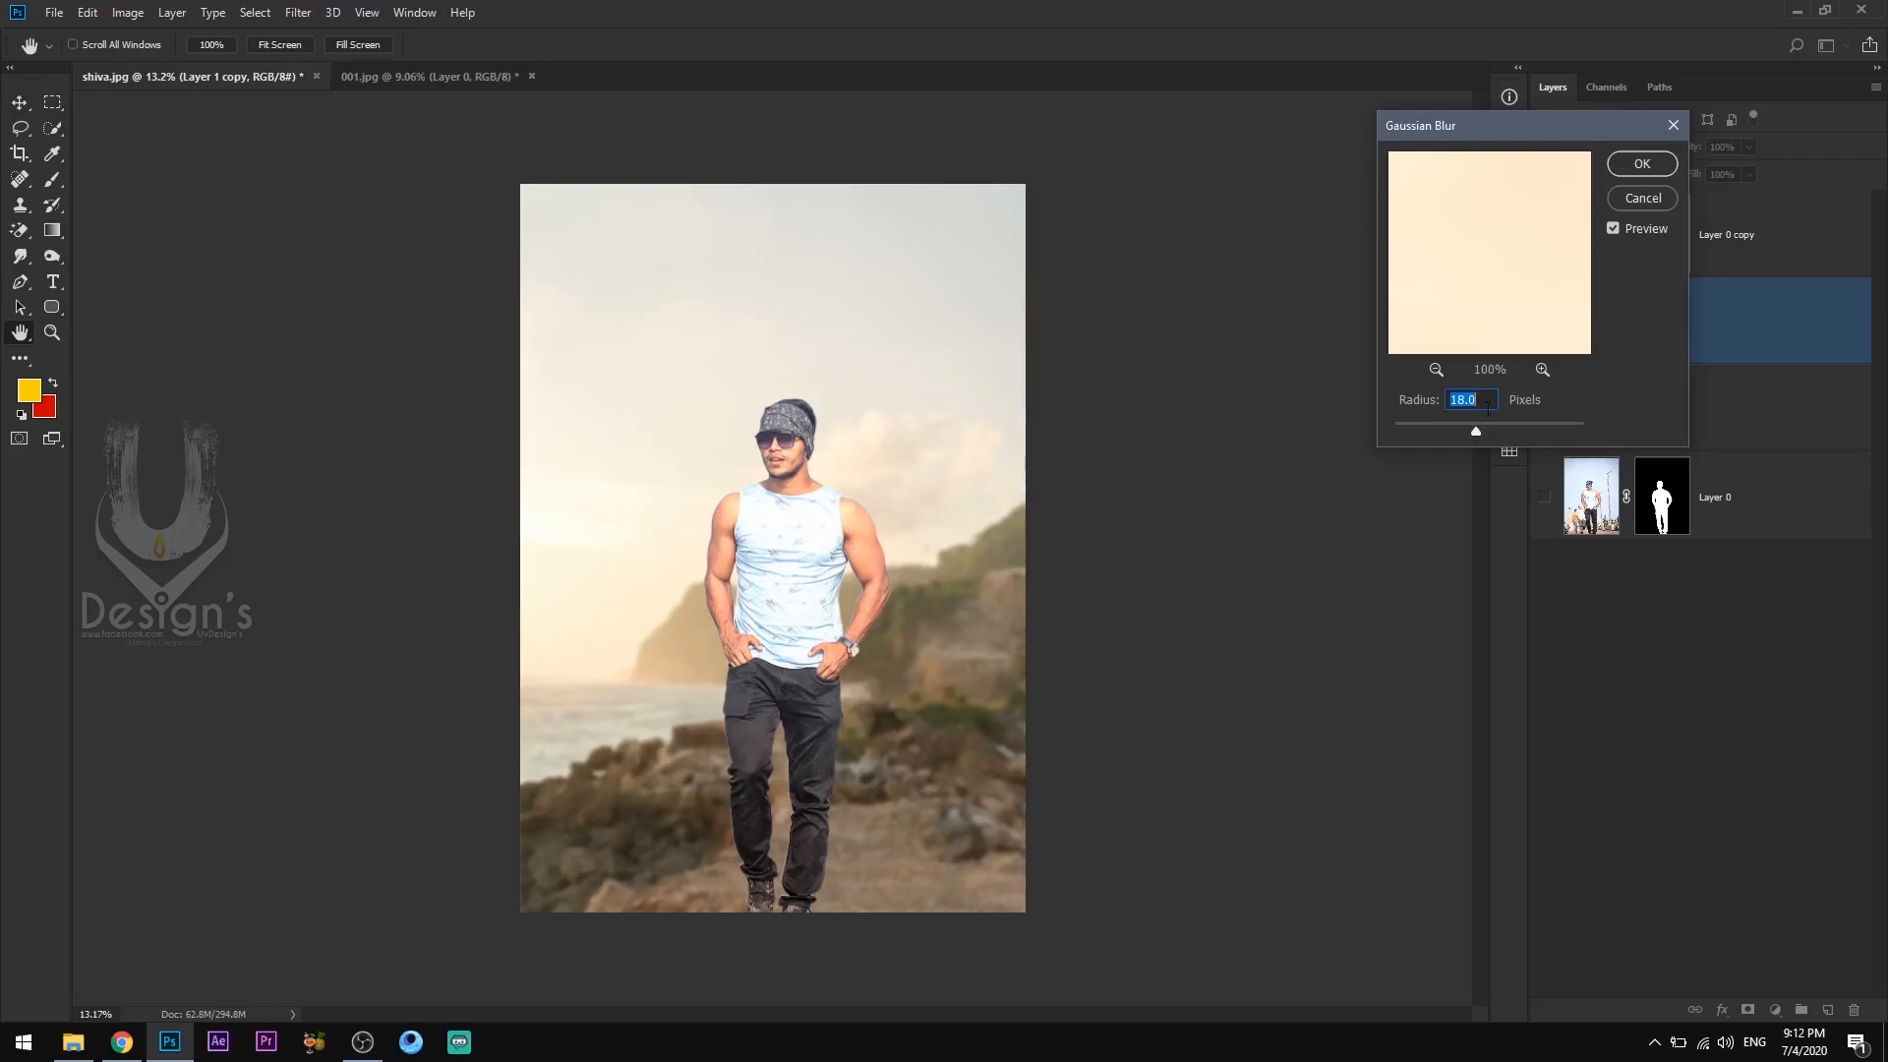
left_click(1643, 163)
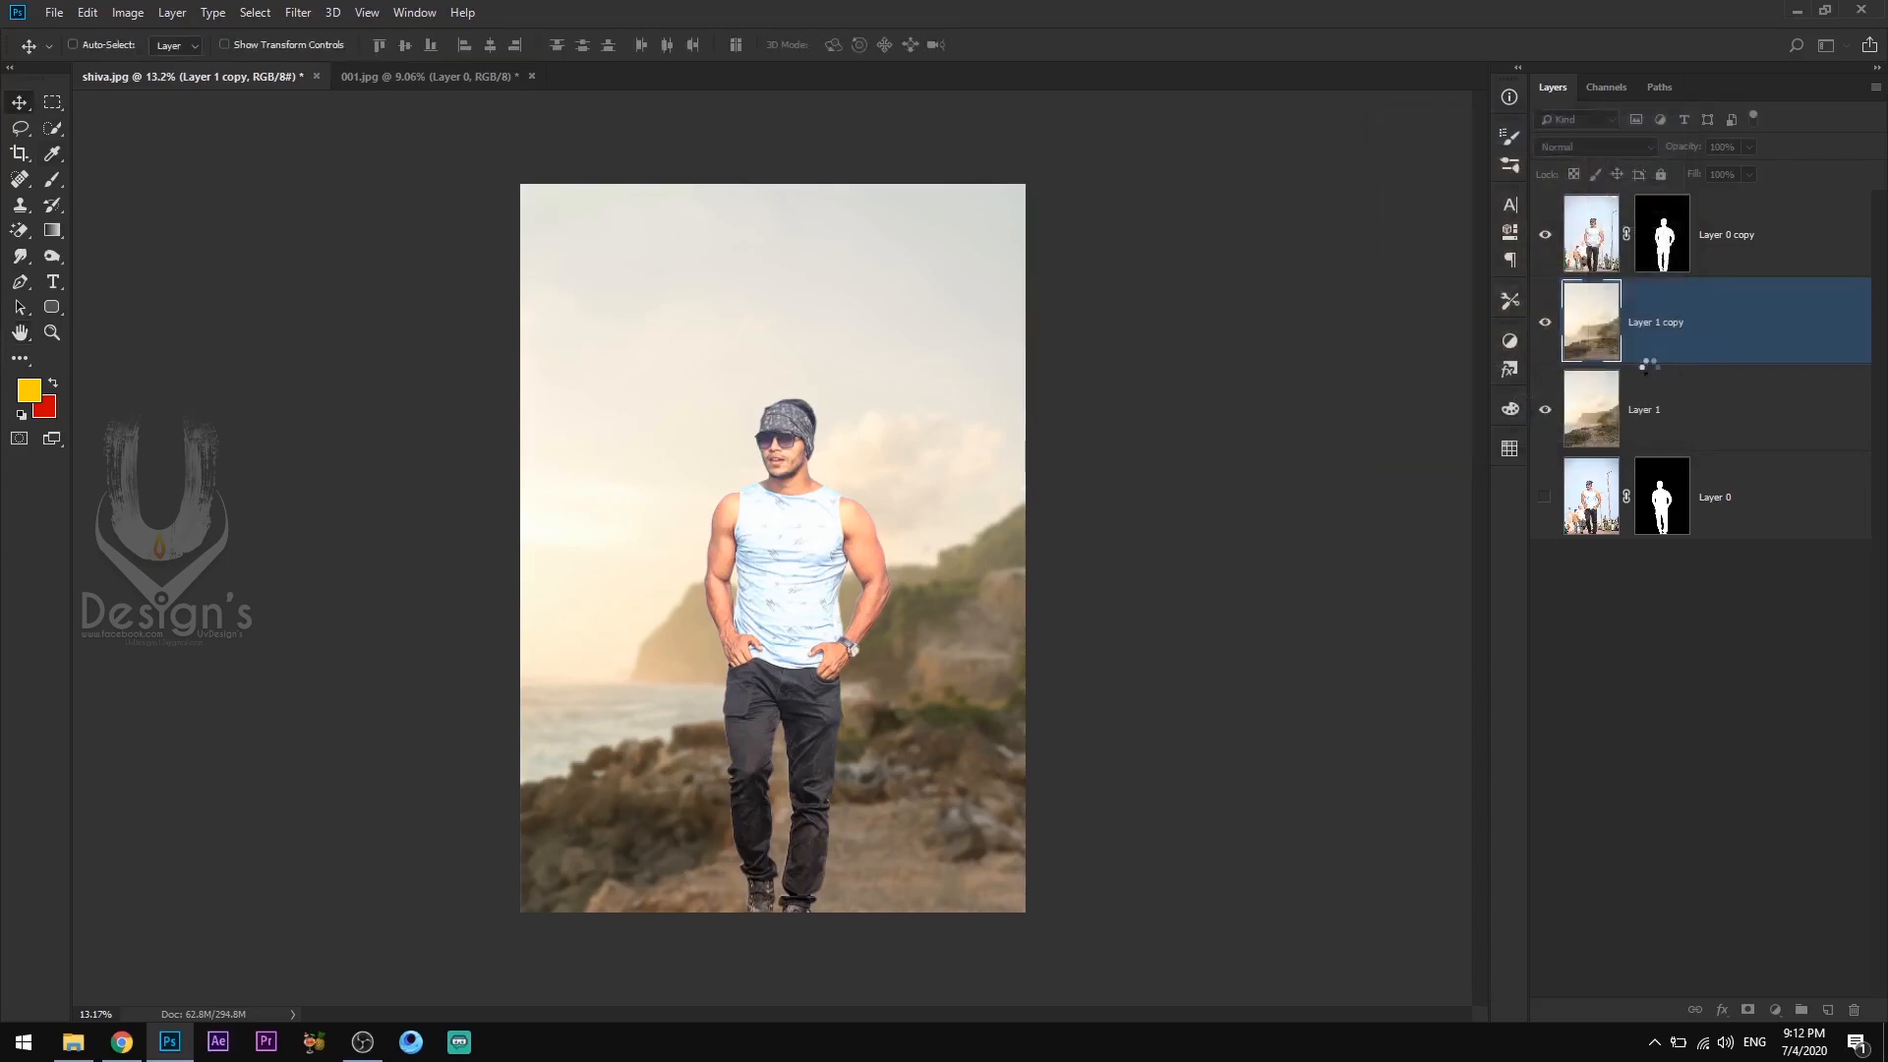
Add a layer mask to Layer 1 copy and paint black along the ground to uncover the sharp background at the man's feet.
left_click(1750, 1012)
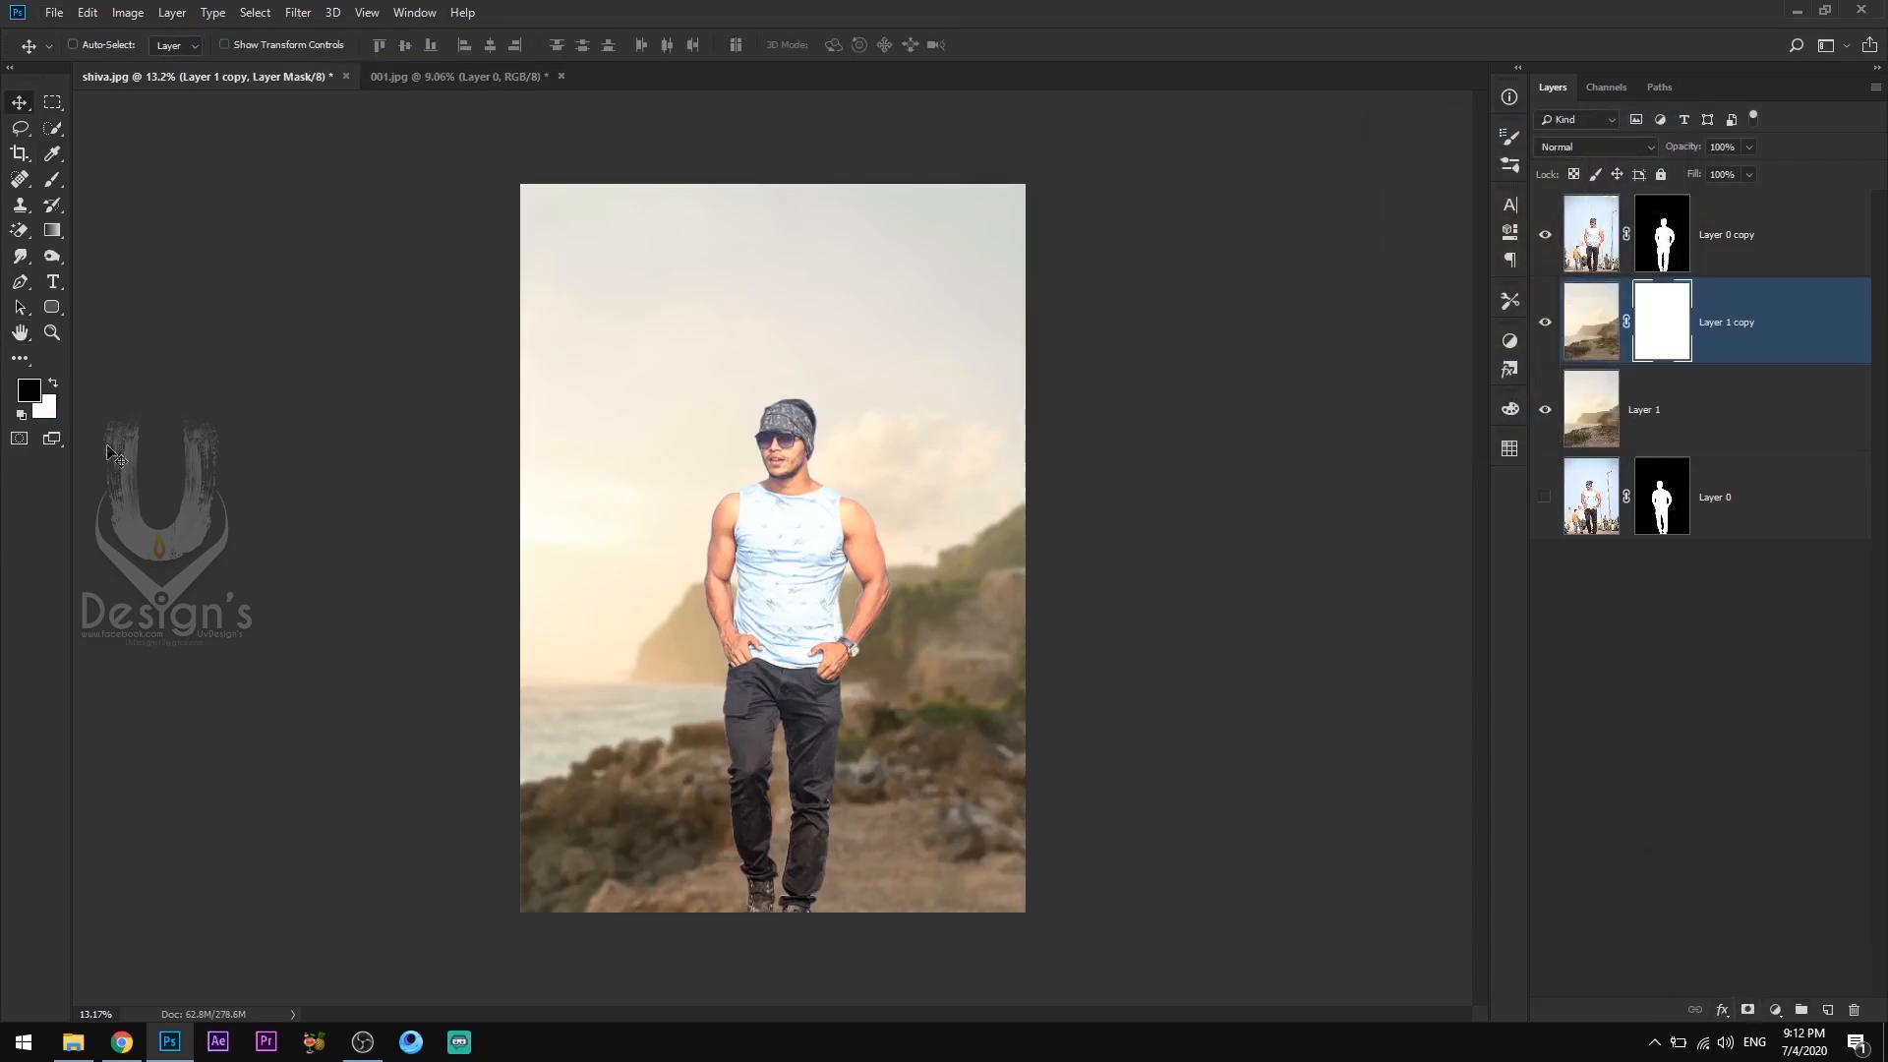
left_click(54, 178)
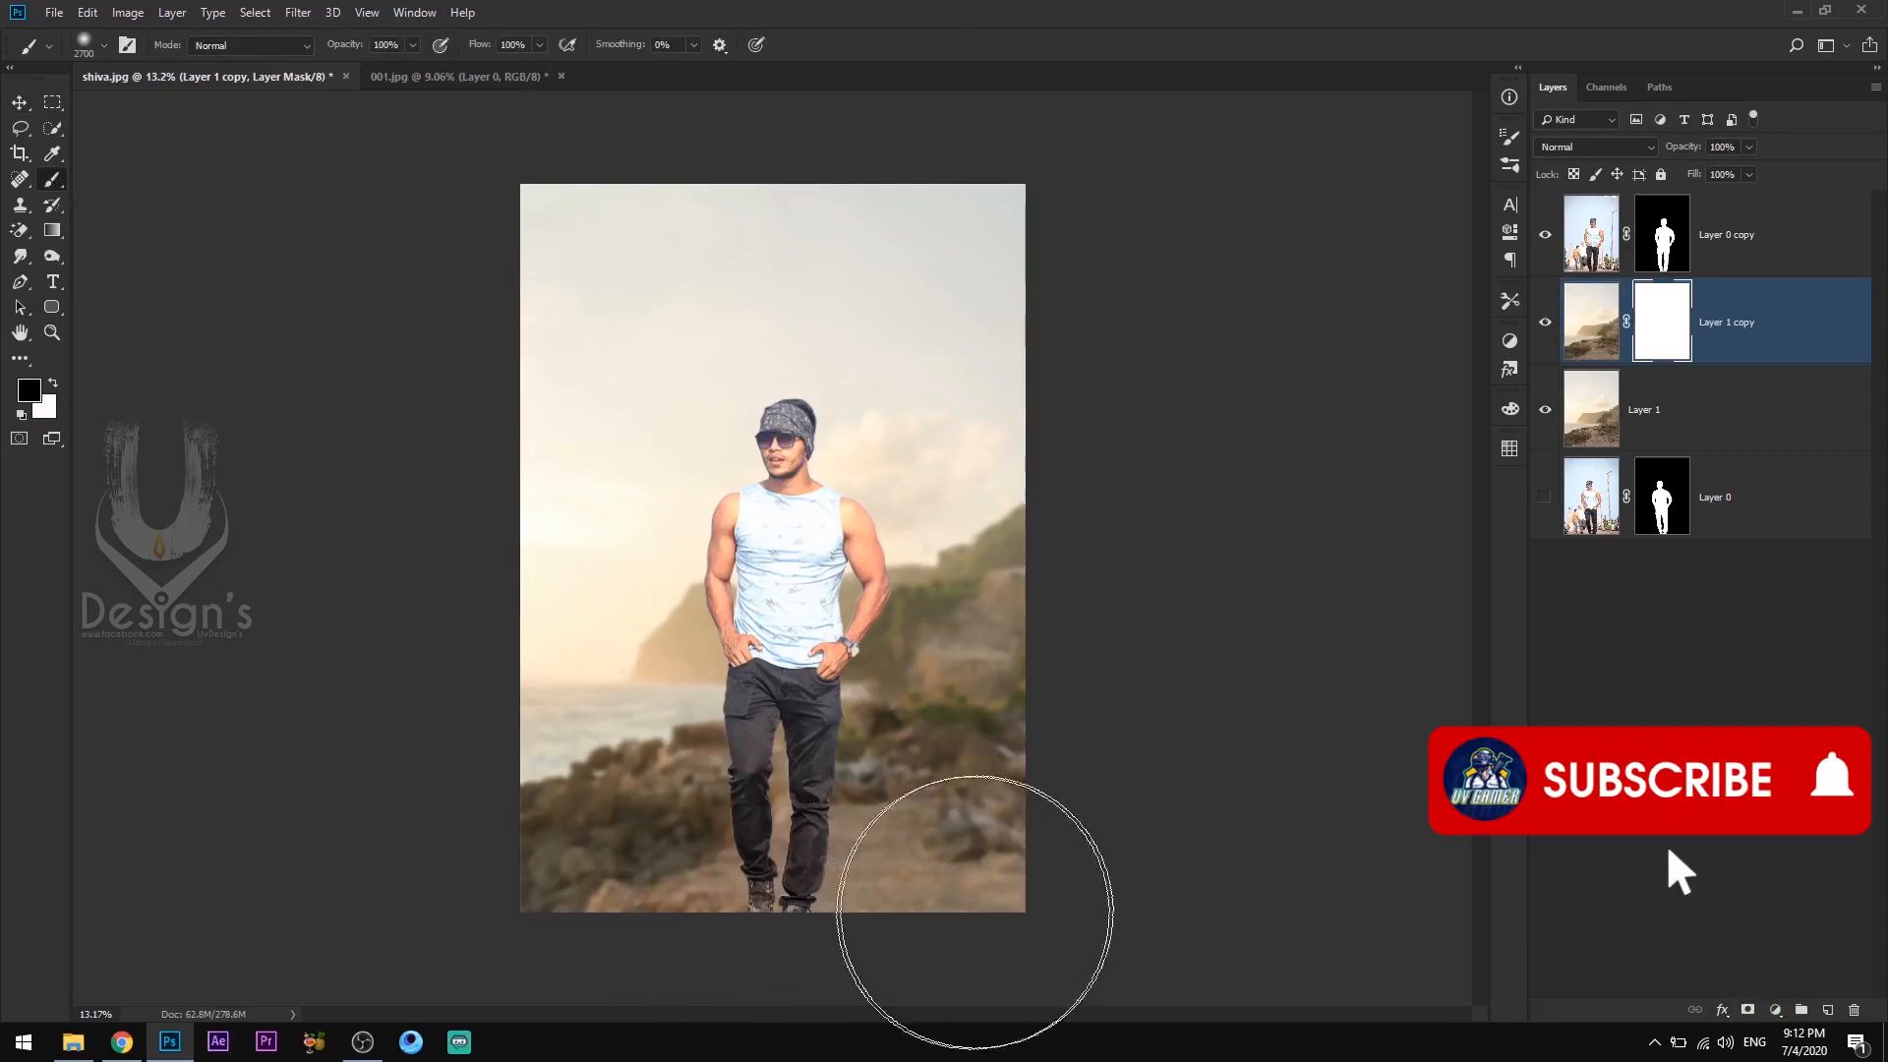
mouse_move(1005, 908)
left_mouse_down()
mouse_move(818, 928)
mouse_move(590, 915)
mouse_move(693, 936)
left_mouse_up()
key("bracketleft")
key("bracketleft")
key("bracketleft")
key("bracketleft")
key("bracketleft")
key("bracketleft")
key("bracketleft")
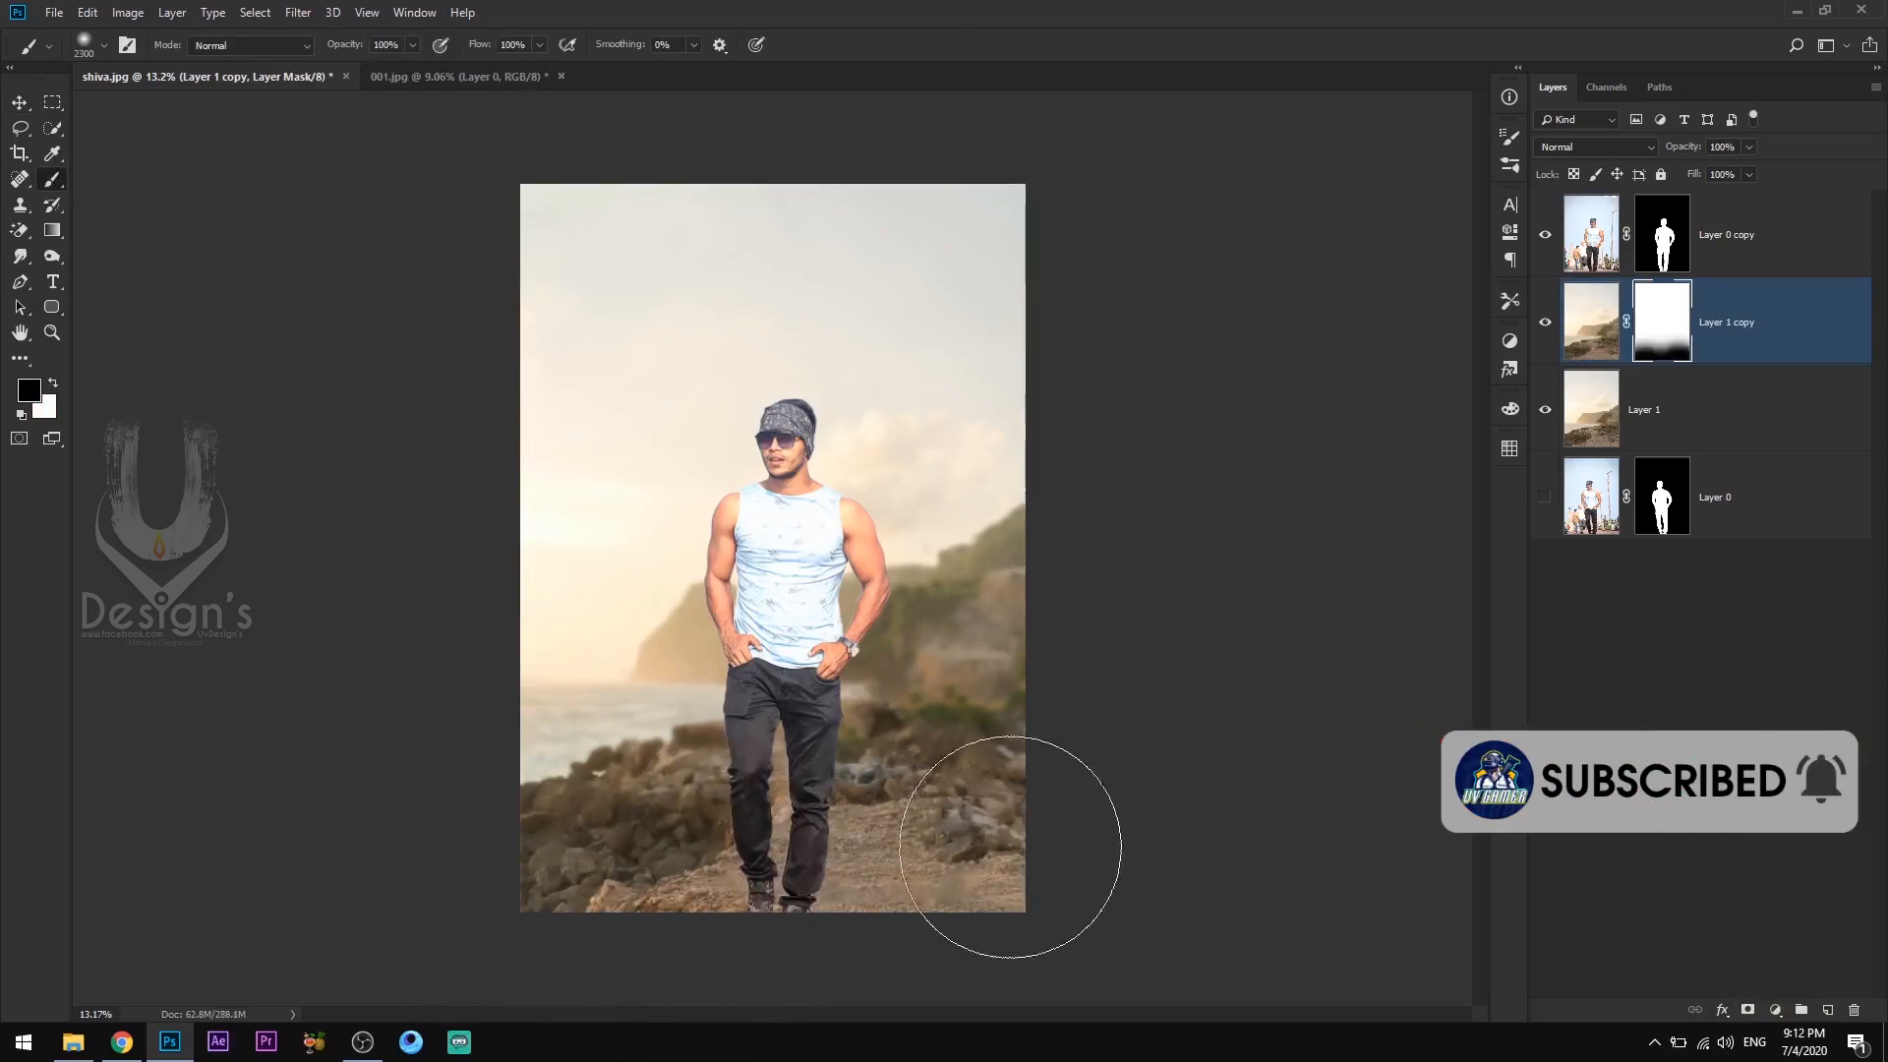
key("bracketleft")
key("bracketleft")
key("bracketleft")
Paint white on the Layer 1 copy mask over the rocks beside the man's legs to restore the blur there.
key("x")
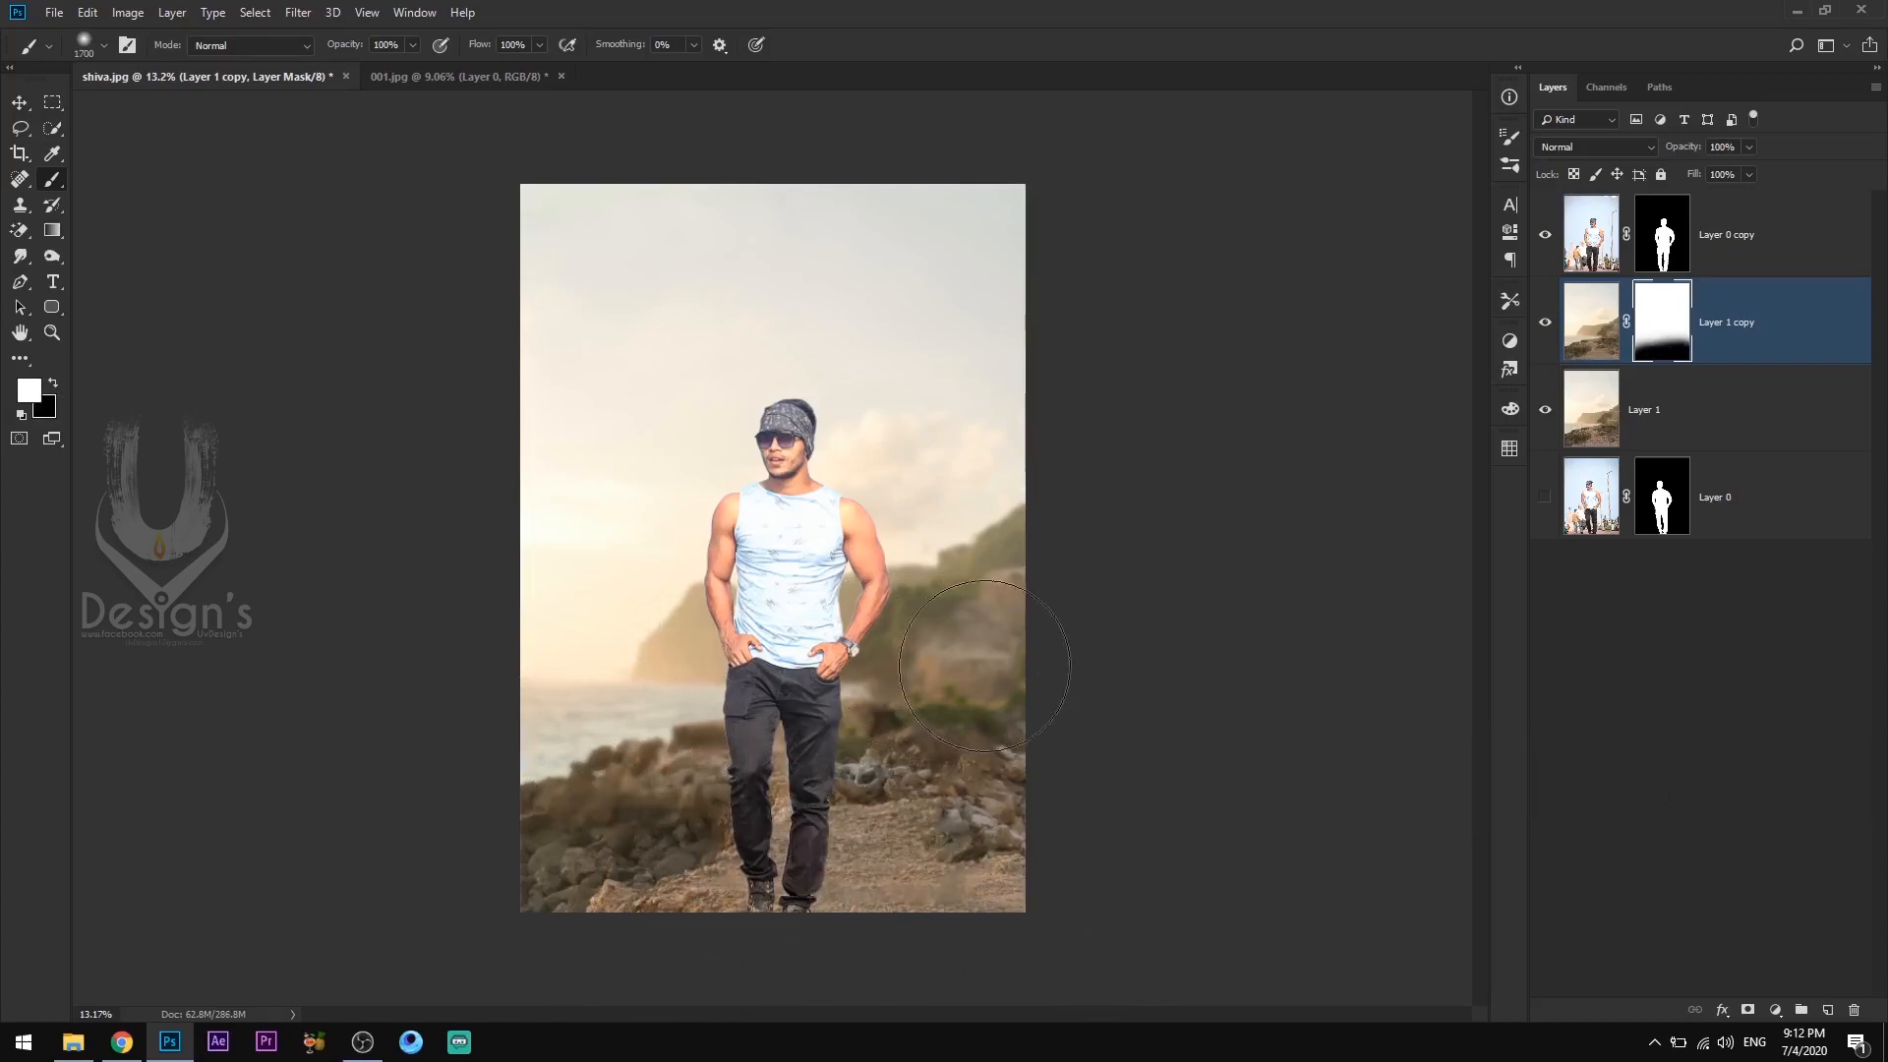
left_click_drag(895, 679, 915, 602)
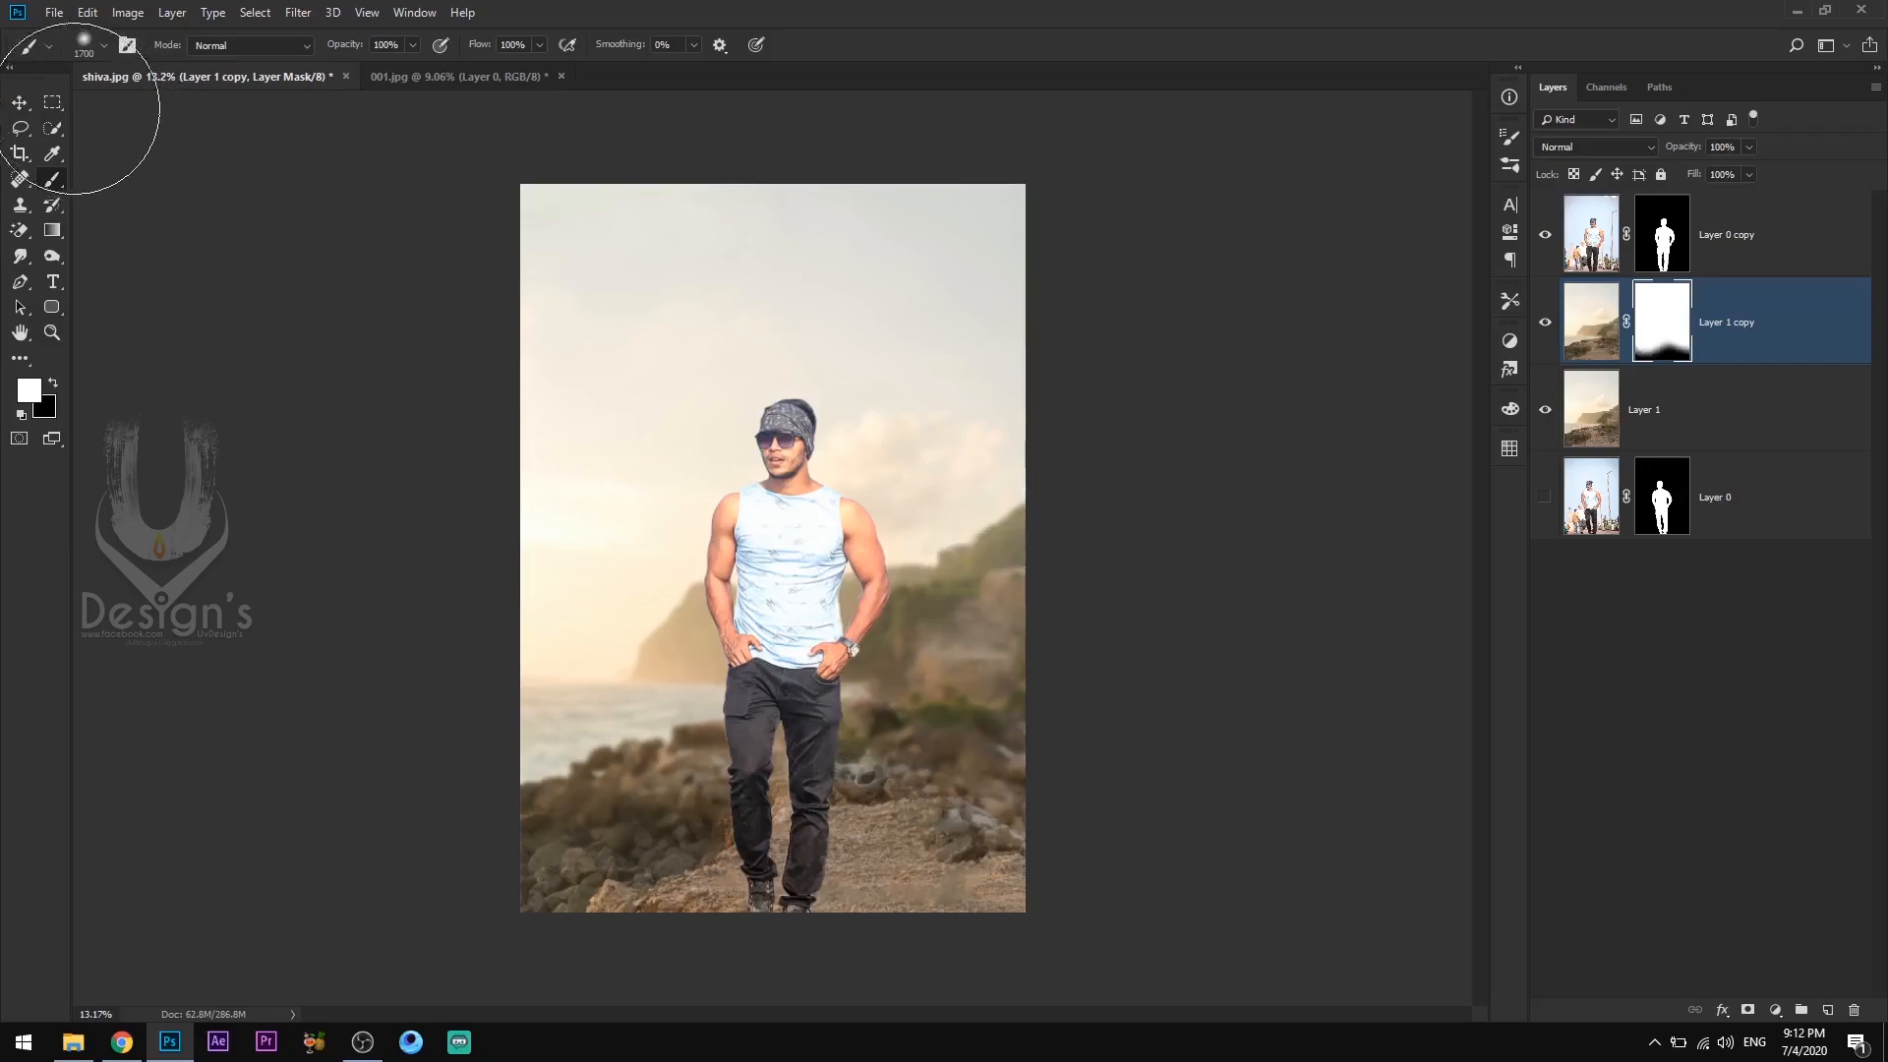
left_click(19, 102)
mouse_move(802, 516)
left_mouse_down()
mouse_move(769, 521)
mouse_move(788, 522)
left_mouse_up()
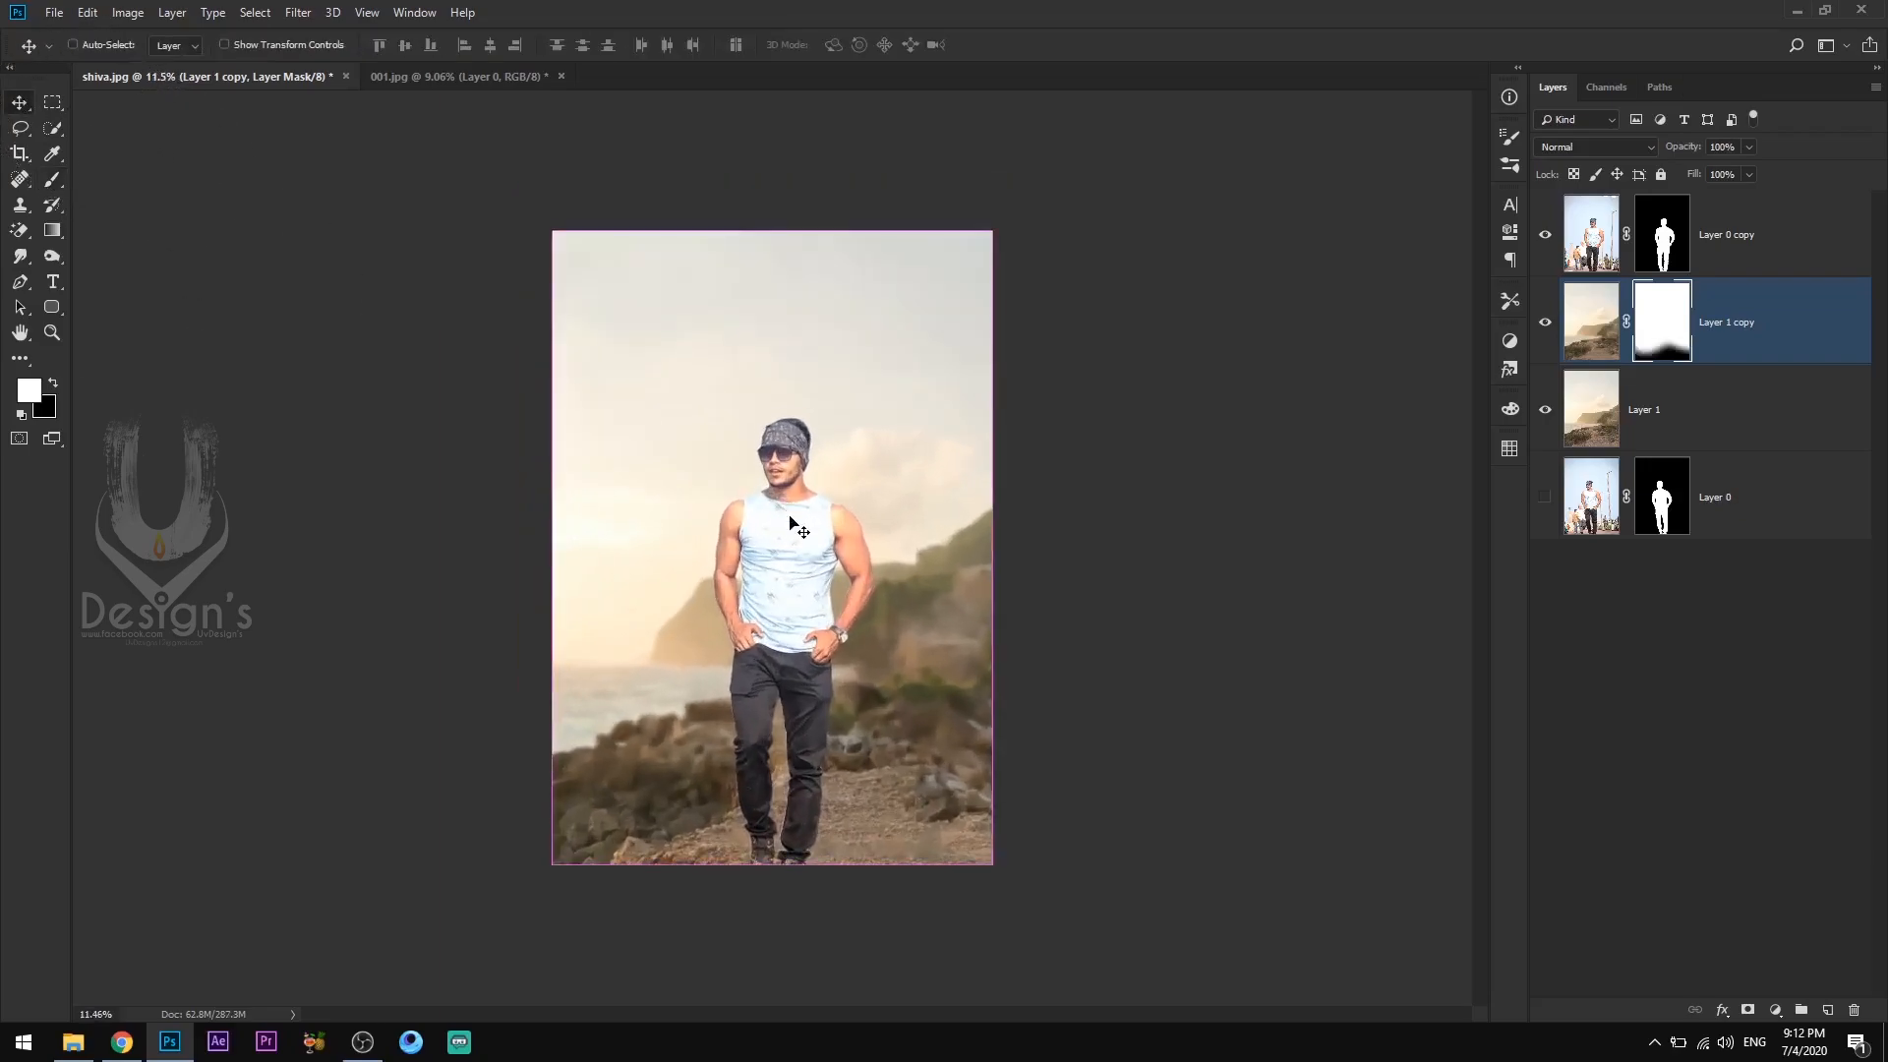
Mask out the white fringe along the inner edge of the watch arm on Layer 0 copy with a 20 px black brush.
left_click_drag(920, 581, 1121, 590)
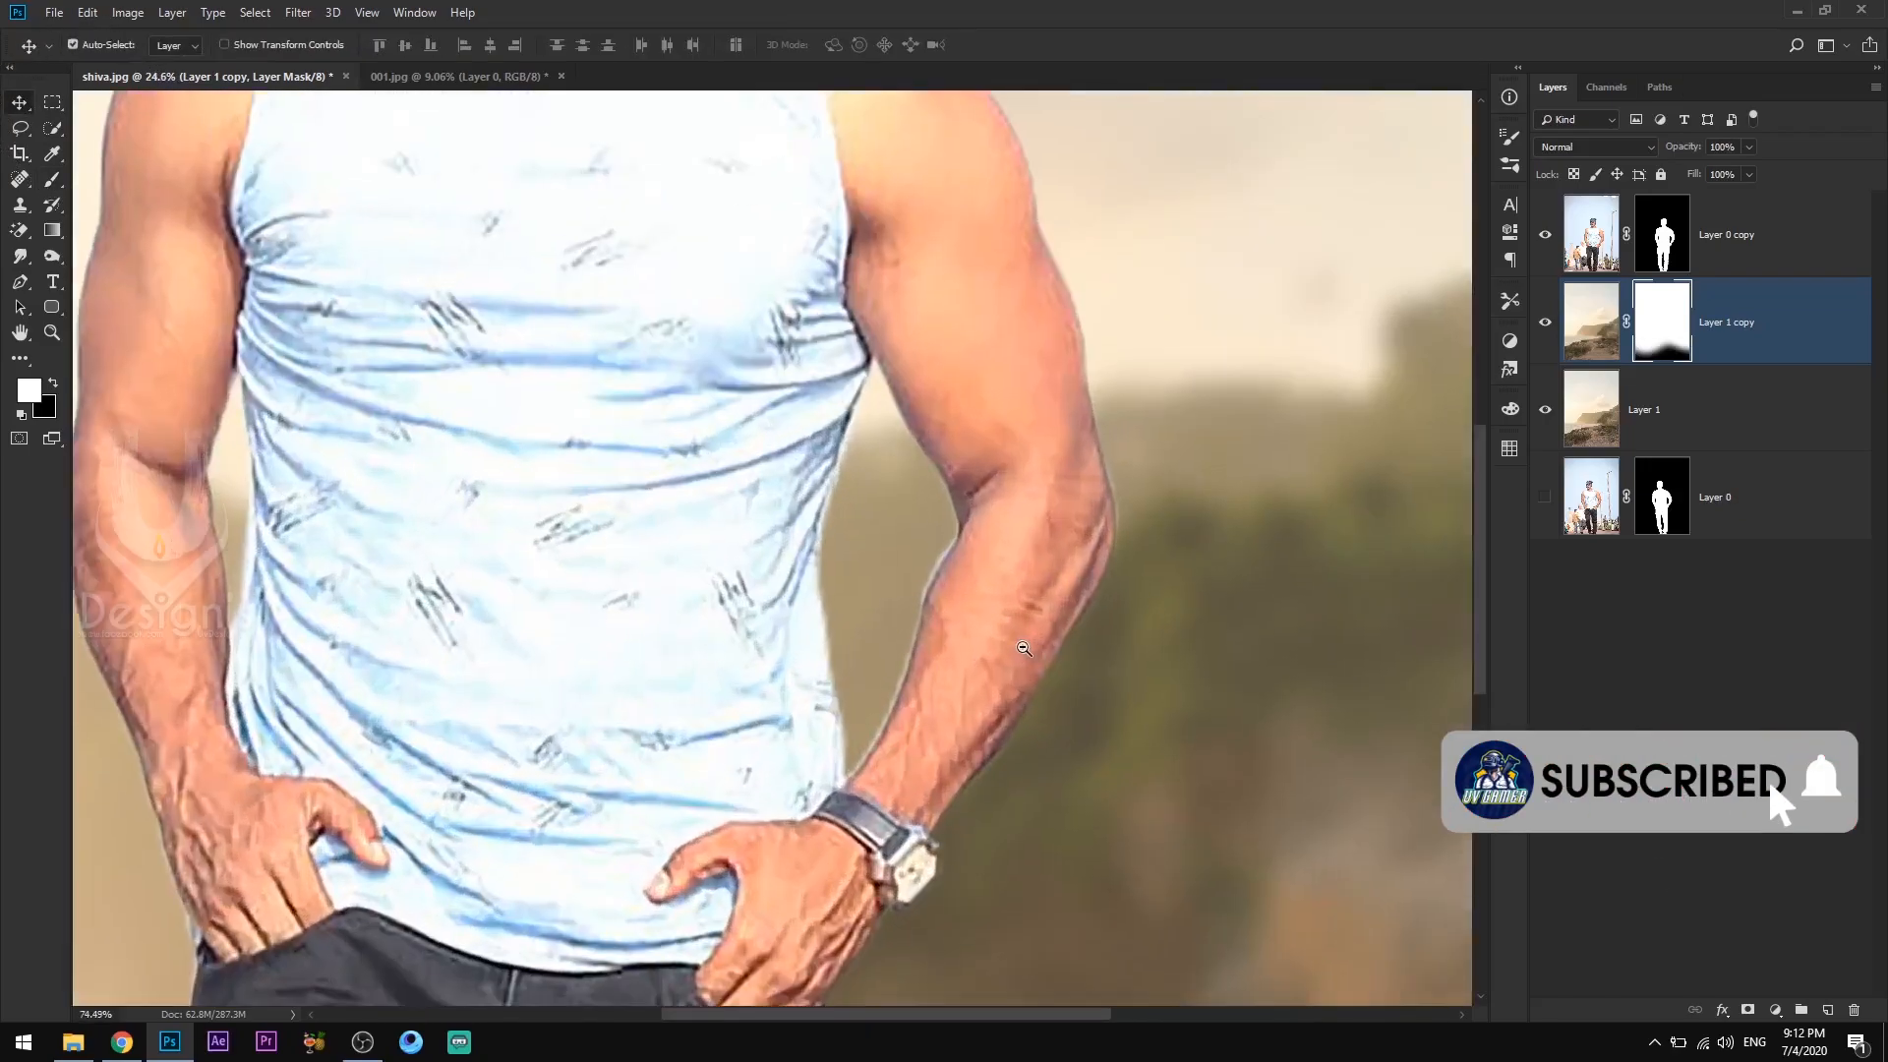
left_click_drag(916, 567, 959, 491)
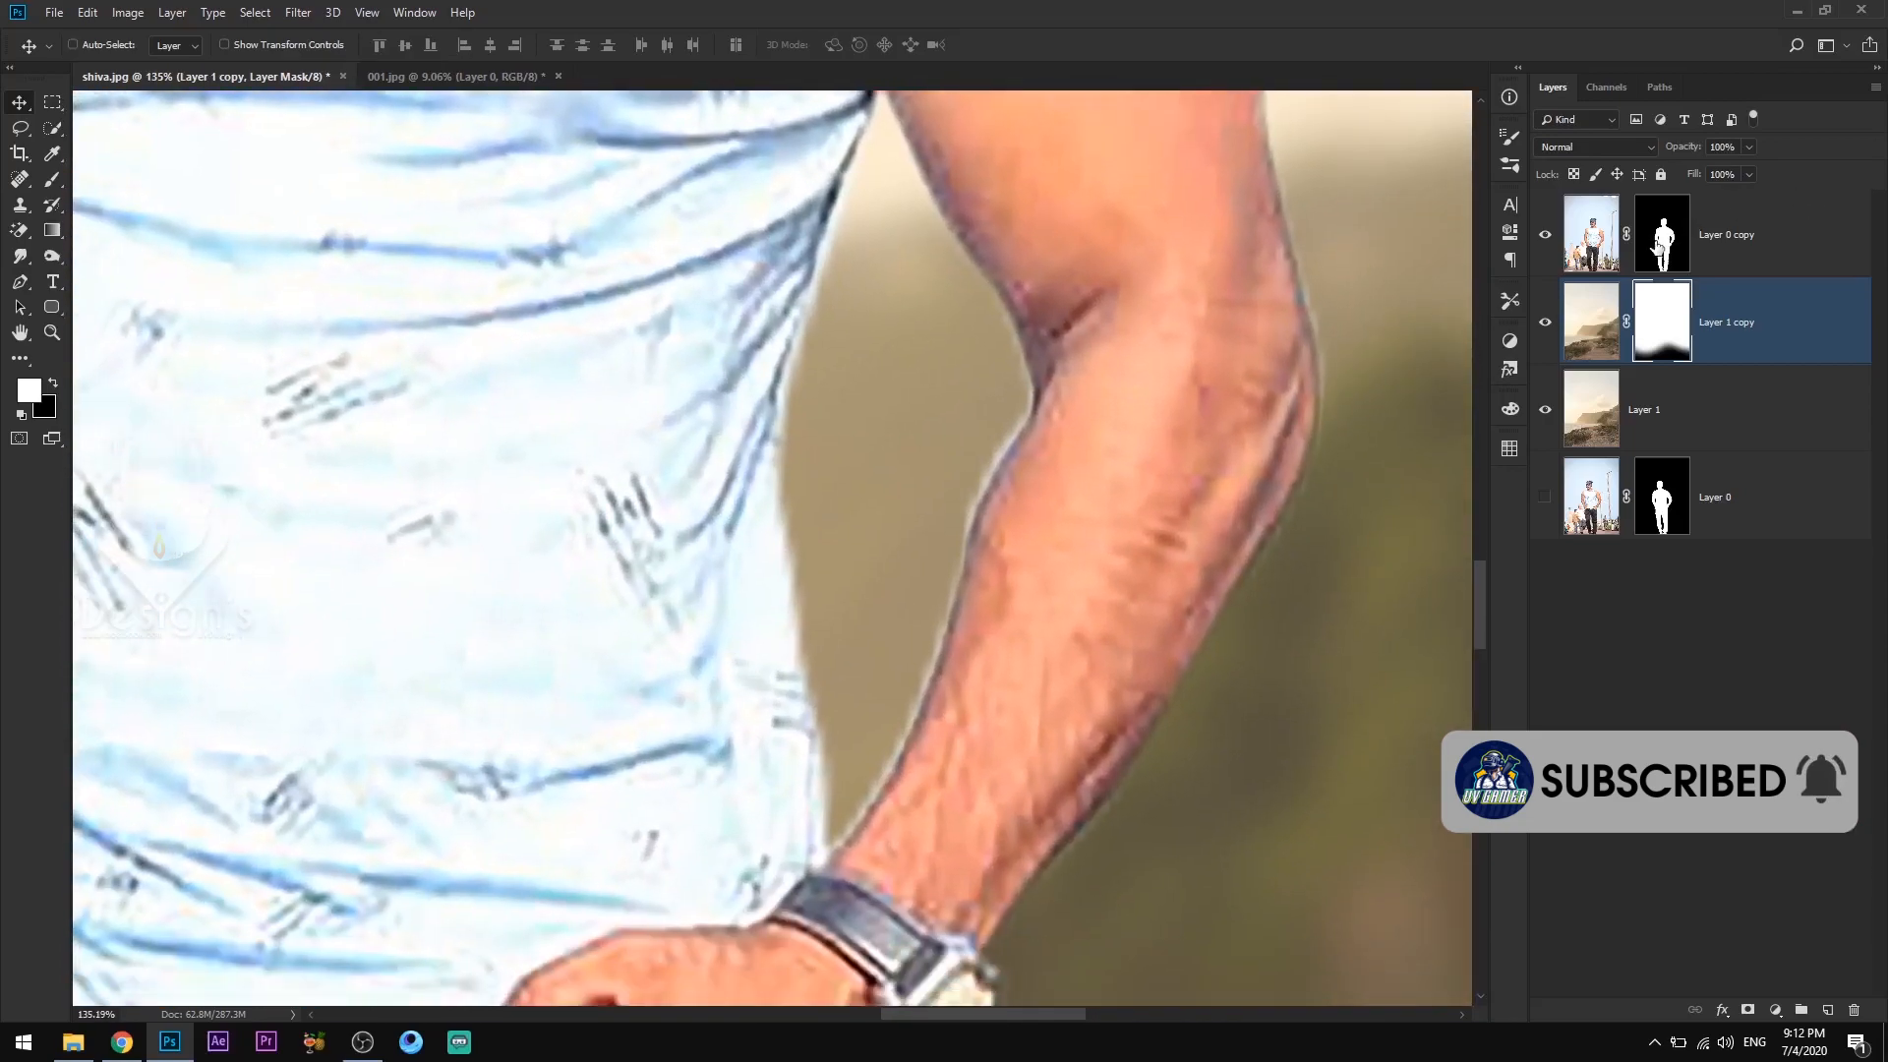
left_click(1660, 250)
left_click(59, 181)
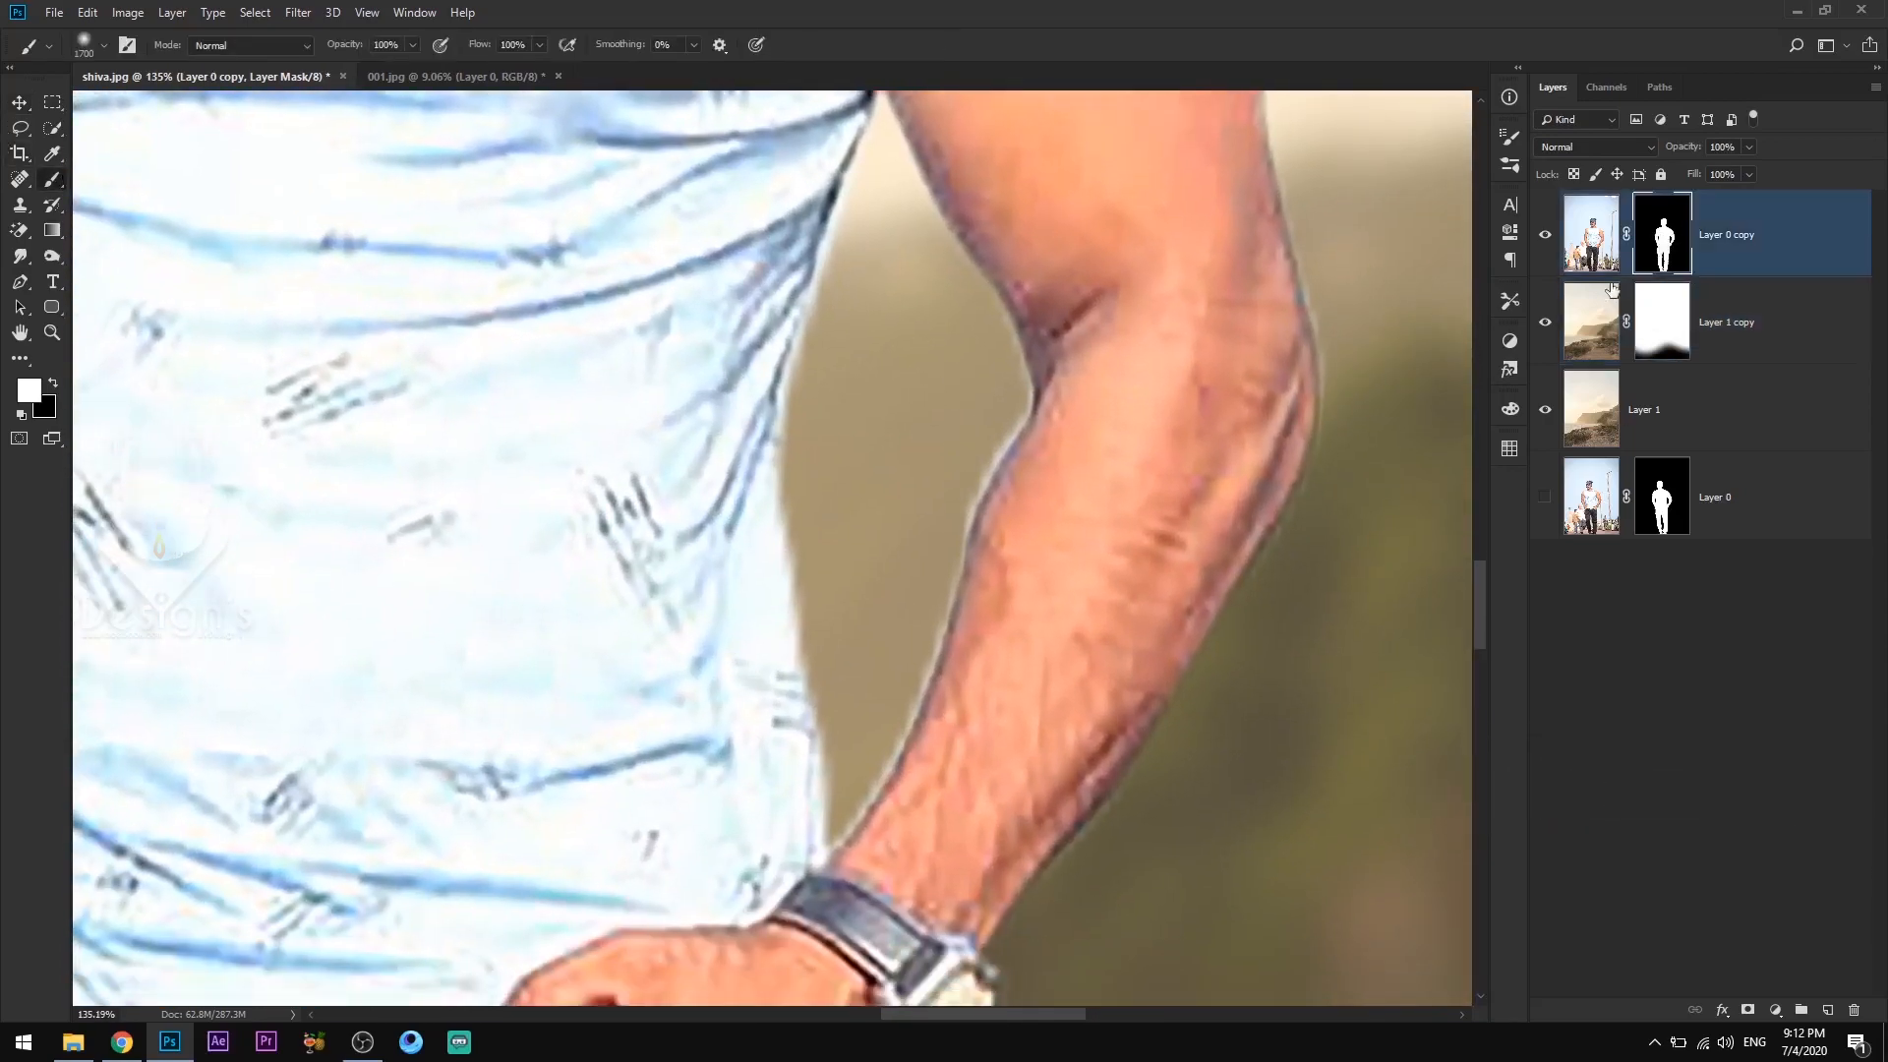
key("bracketleft")
key("bracketleft")
key("bracketleft")
key("bracketleft")
key("bracketleft")
key("bracketleft")
key("bracketleft")
key("bracketleft")
key("bracketleft")
key("bracketleft")
key("bracketleft")
key("bracketleft")
key("bracketleft")
key("bracketleft")
key("bracketleft")
key("bracketleft")
key("bracketleft")
key("bracketleft")
key("bracketleft")
key("bracketleft")
key("x")
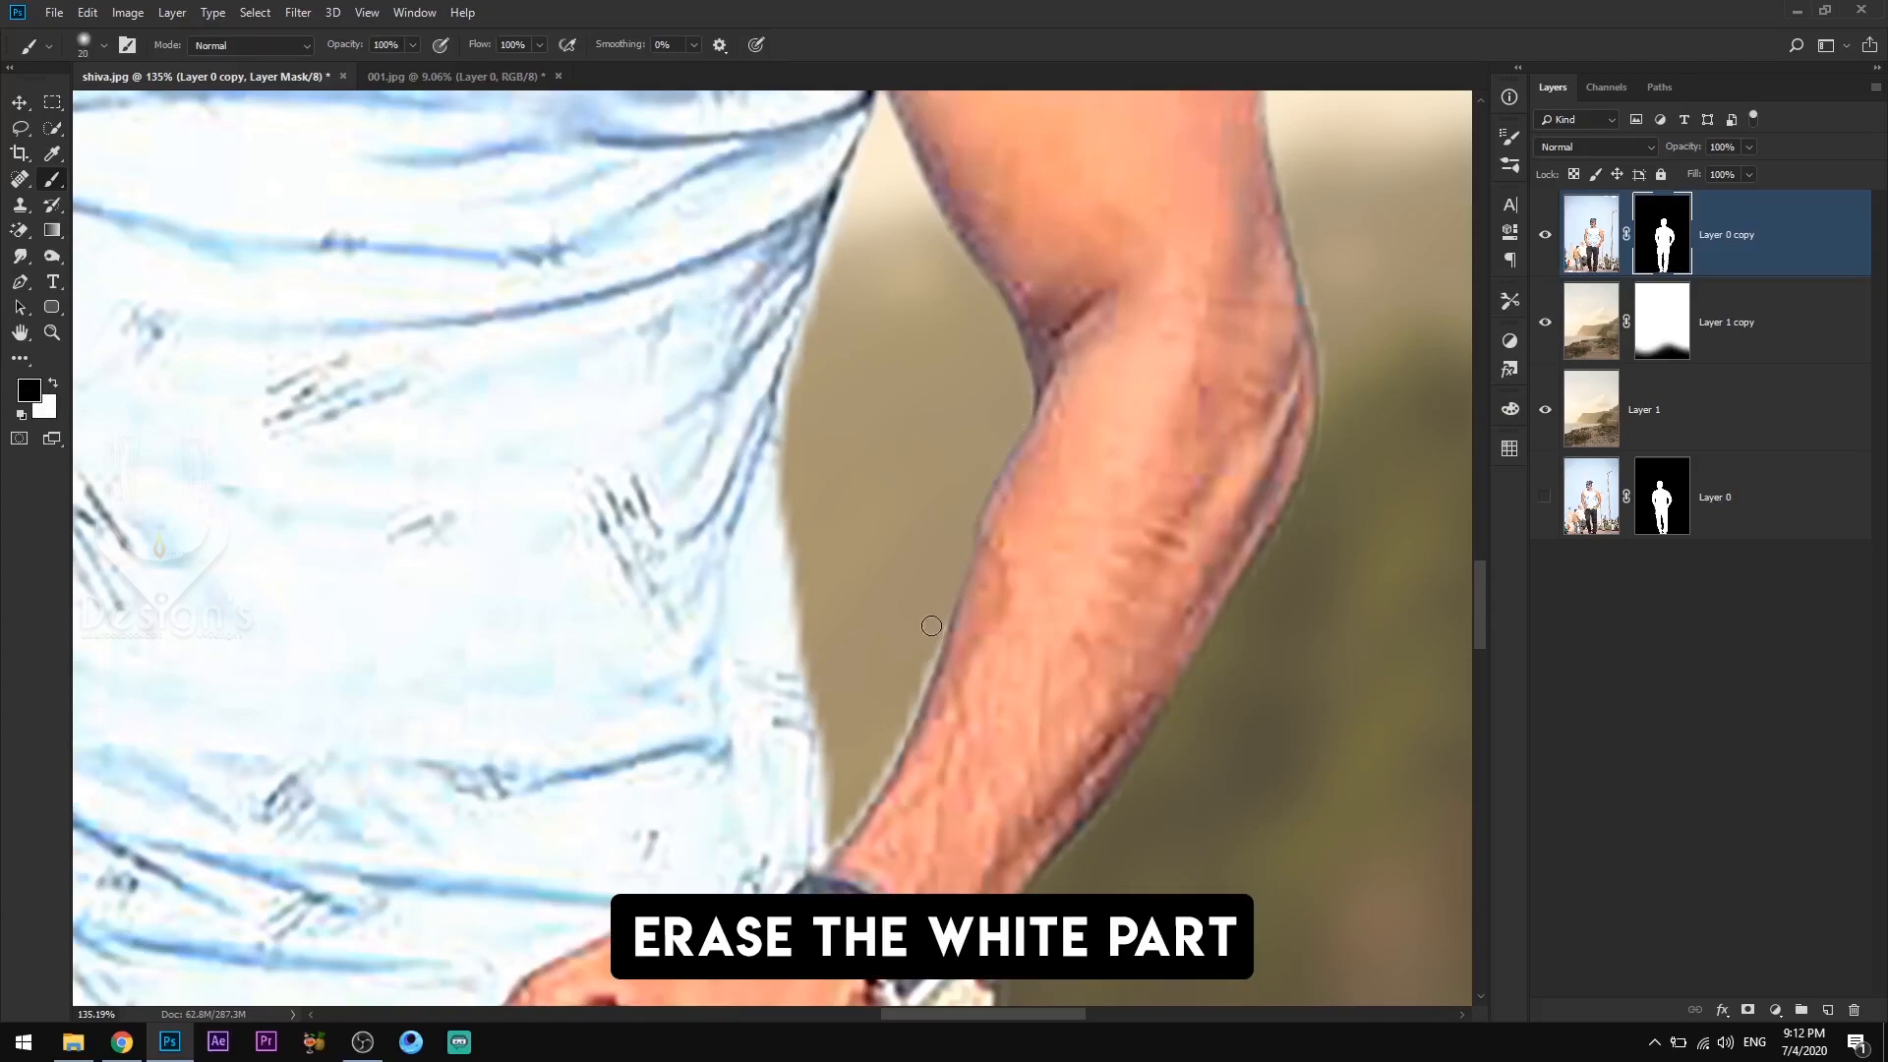
left_click_drag(1095, 468, 767, 650)
Clean up the remaining fringe around the forearm and wrist with the watch on the Layer 0 copy mask.
left_click_drag(969, 713, 1179, 244)
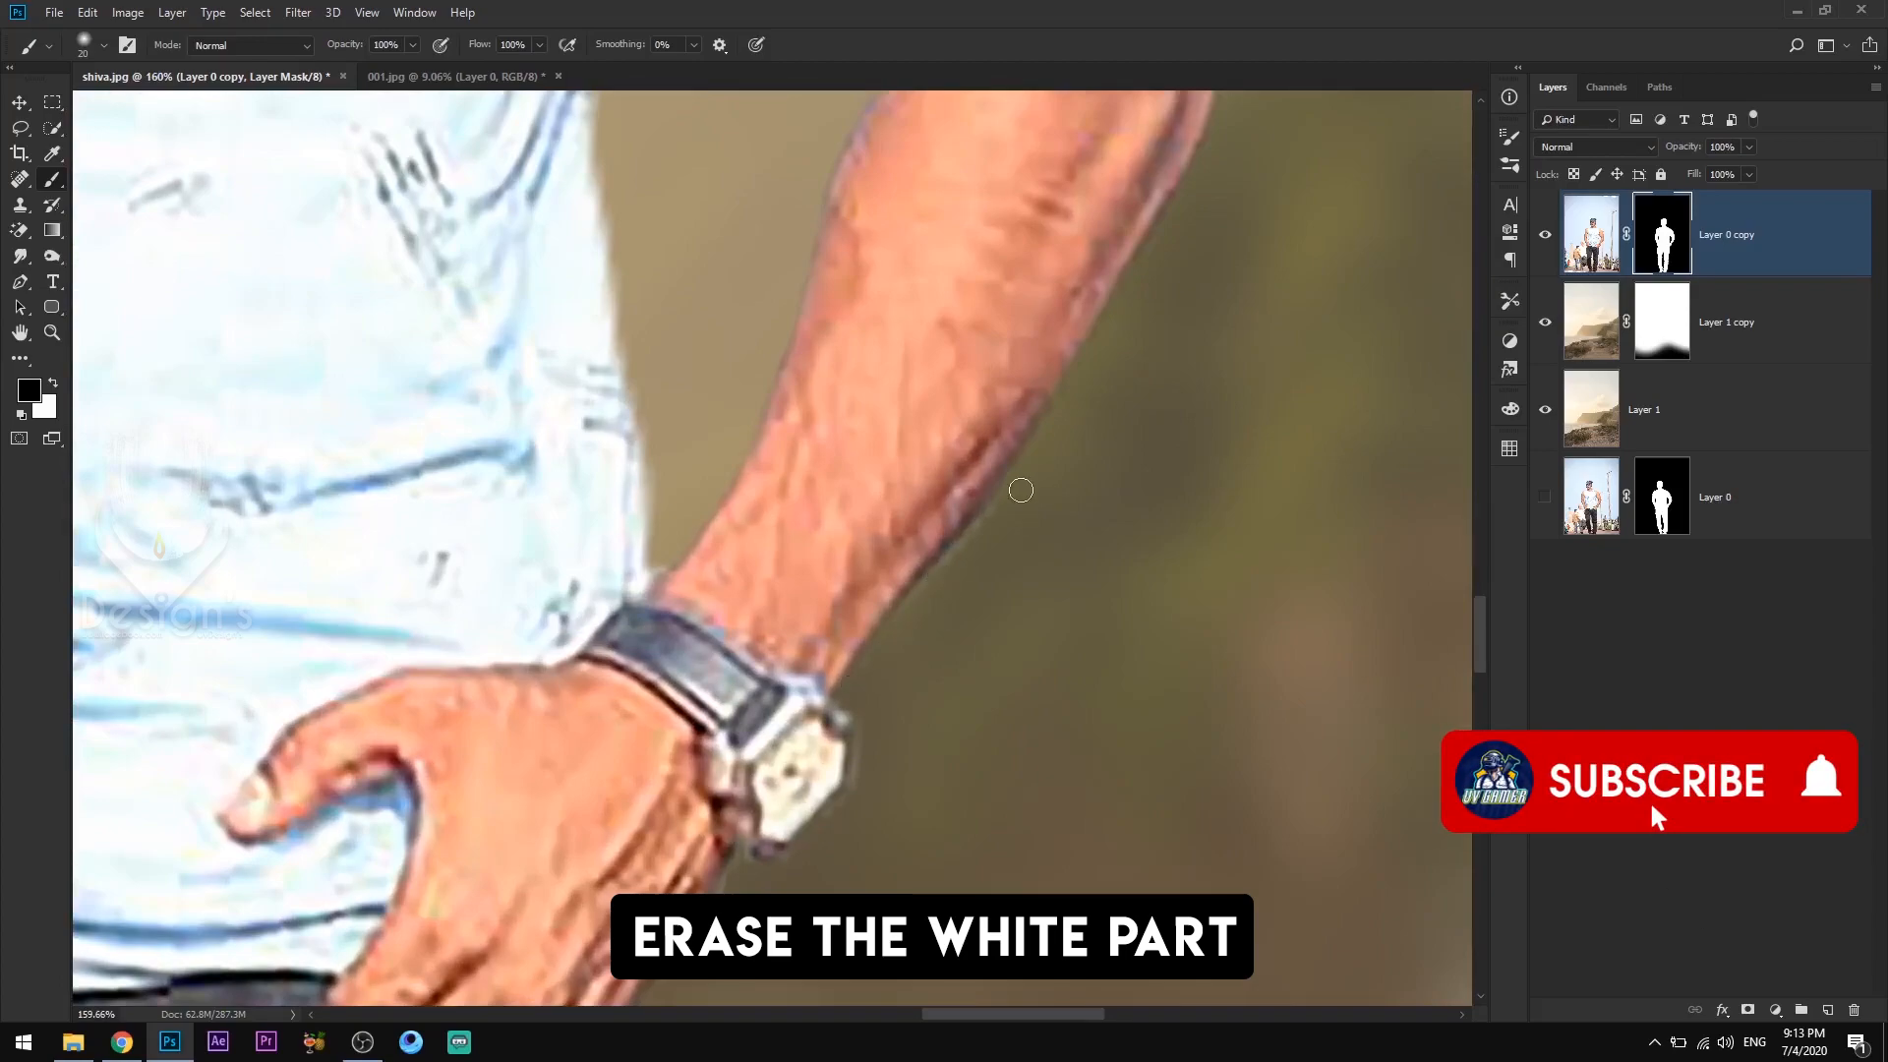
left_click_drag(1043, 512, 787, 531)
mouse_move(325, 716)
left_mouse_down()
mouse_move(382, 716)
mouse_move(295, 716)
left_mouse_up()
left_click_drag(462, 799, 618, 670)
left_click_drag(708, 710, 649, 613)
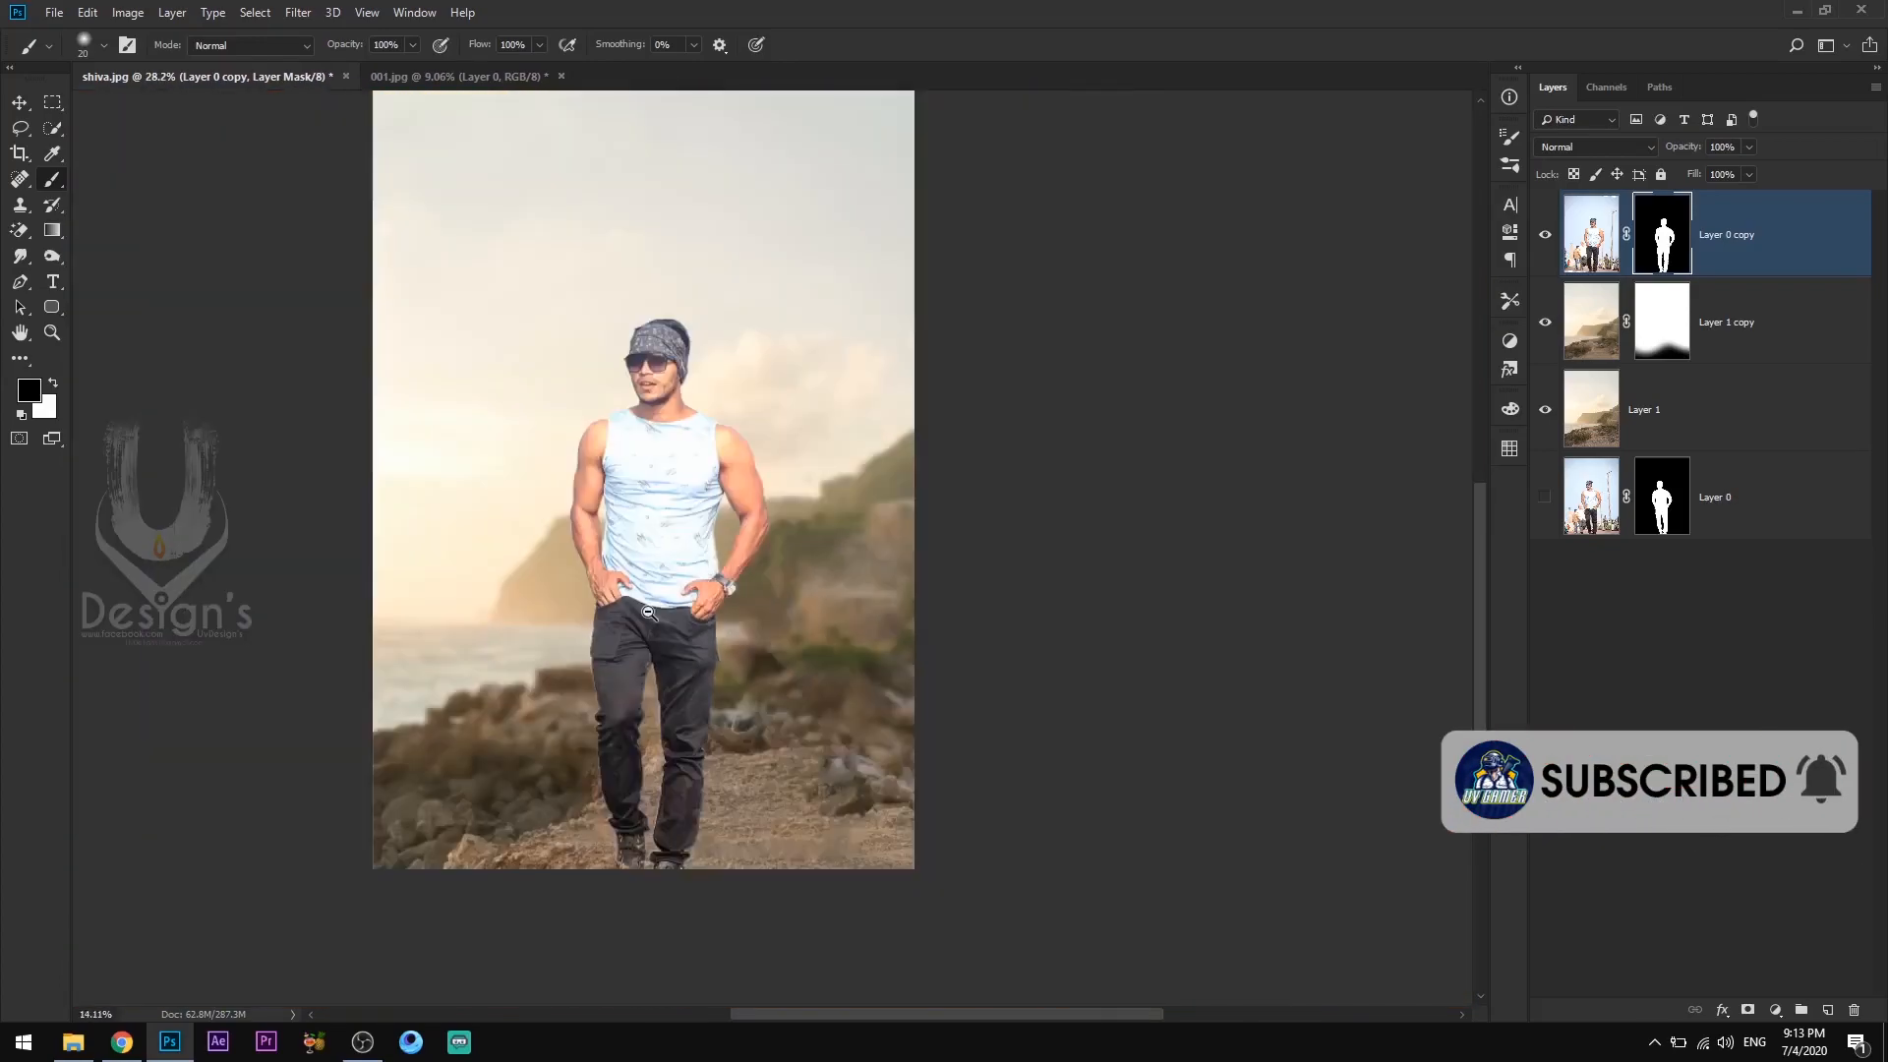
left_click_drag(703, 555, 665, 554)
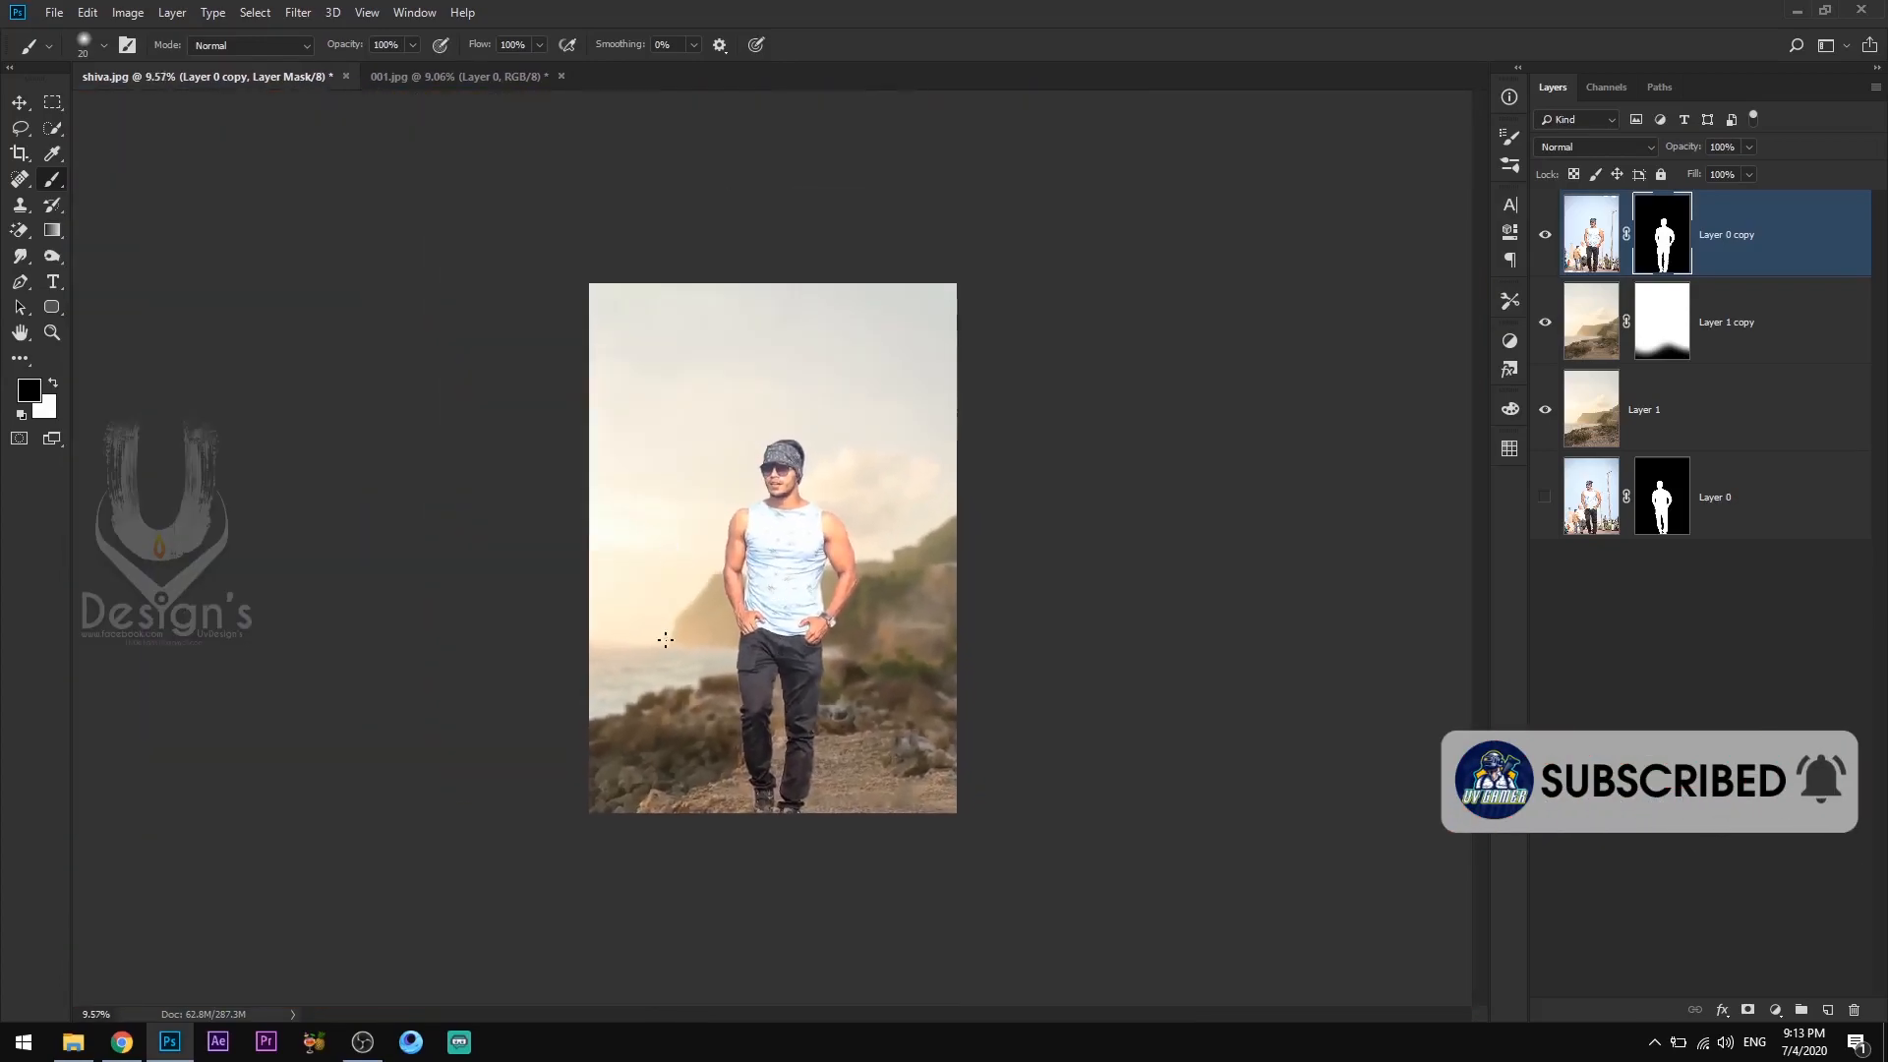
left_click(21, 103)
scroll(1426, 531, "up", 2)
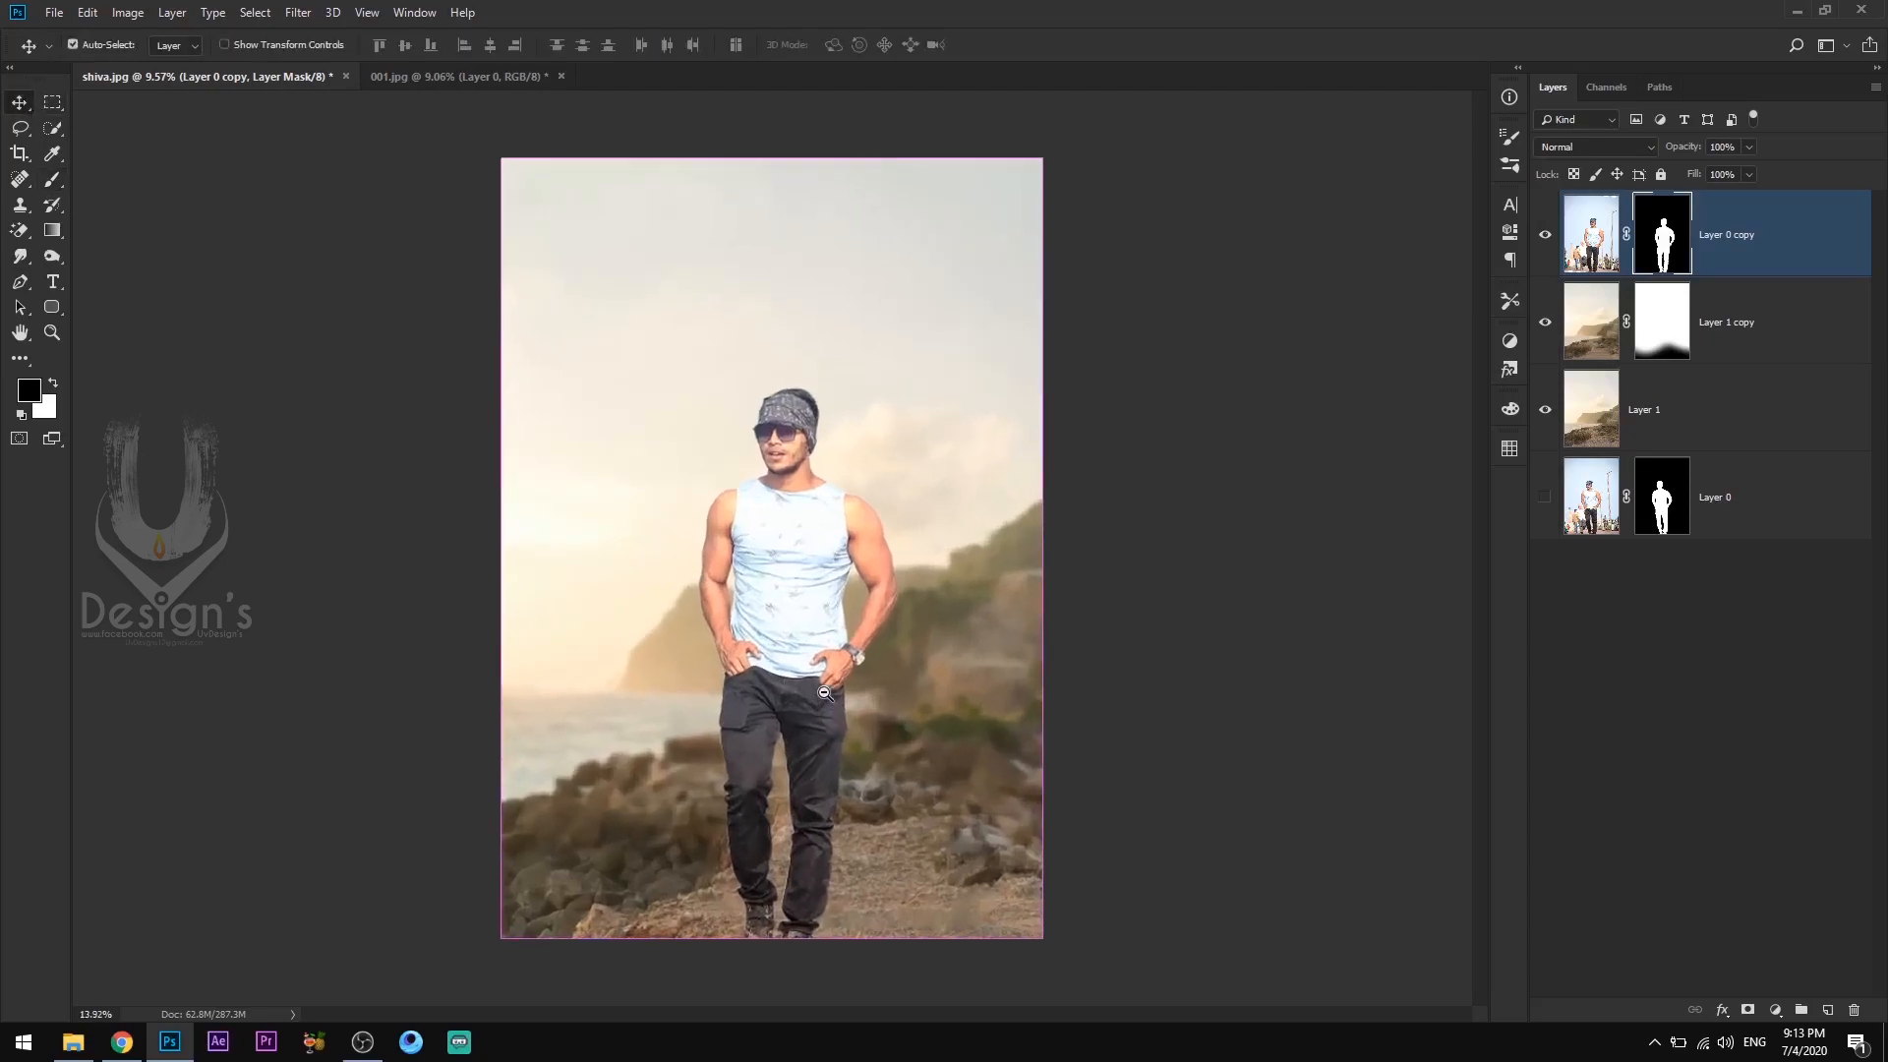
Merge Layer 1 copy and Layer 1 into a single background layer.
left_click(1733, 341)
left_click(1732, 391, "shift")
key("ctrl+e")
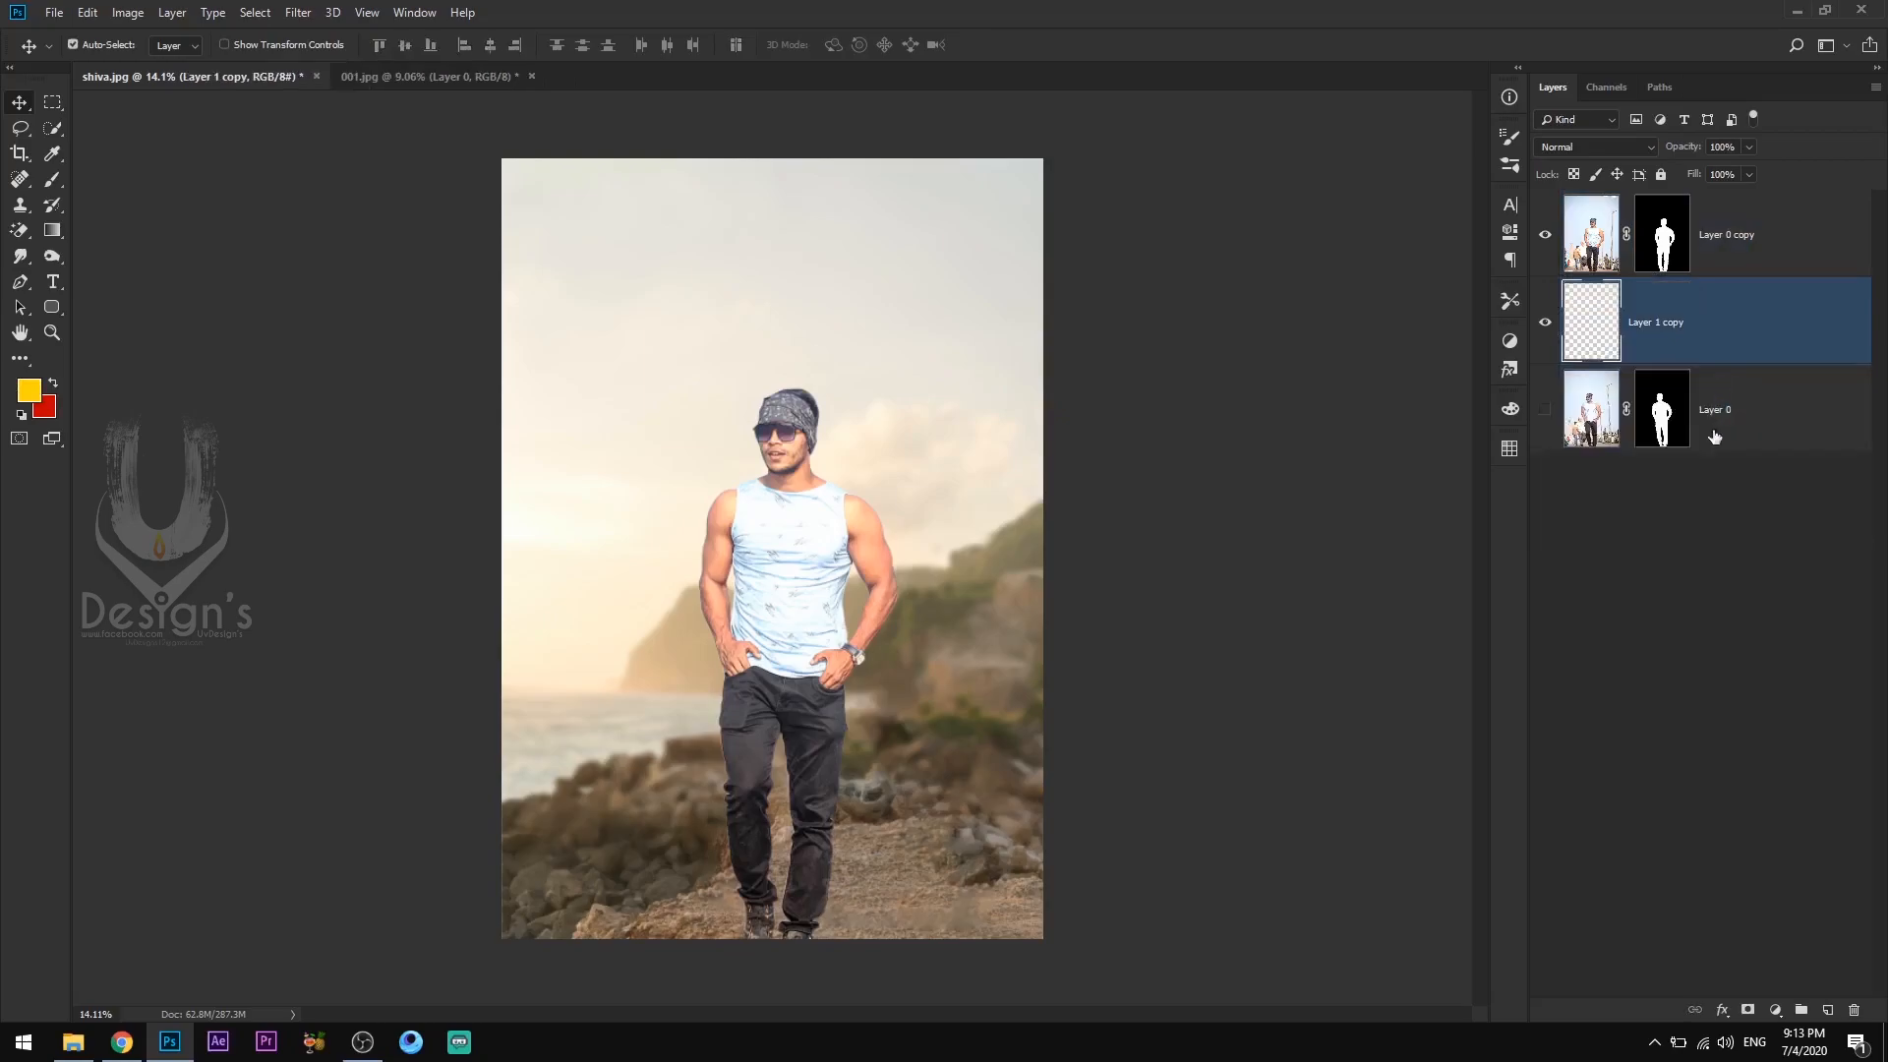
Add a Vibrance adjustment clipped to the merged background with Vibrance +43 and Saturation +53.
left_click(1780, 1013)
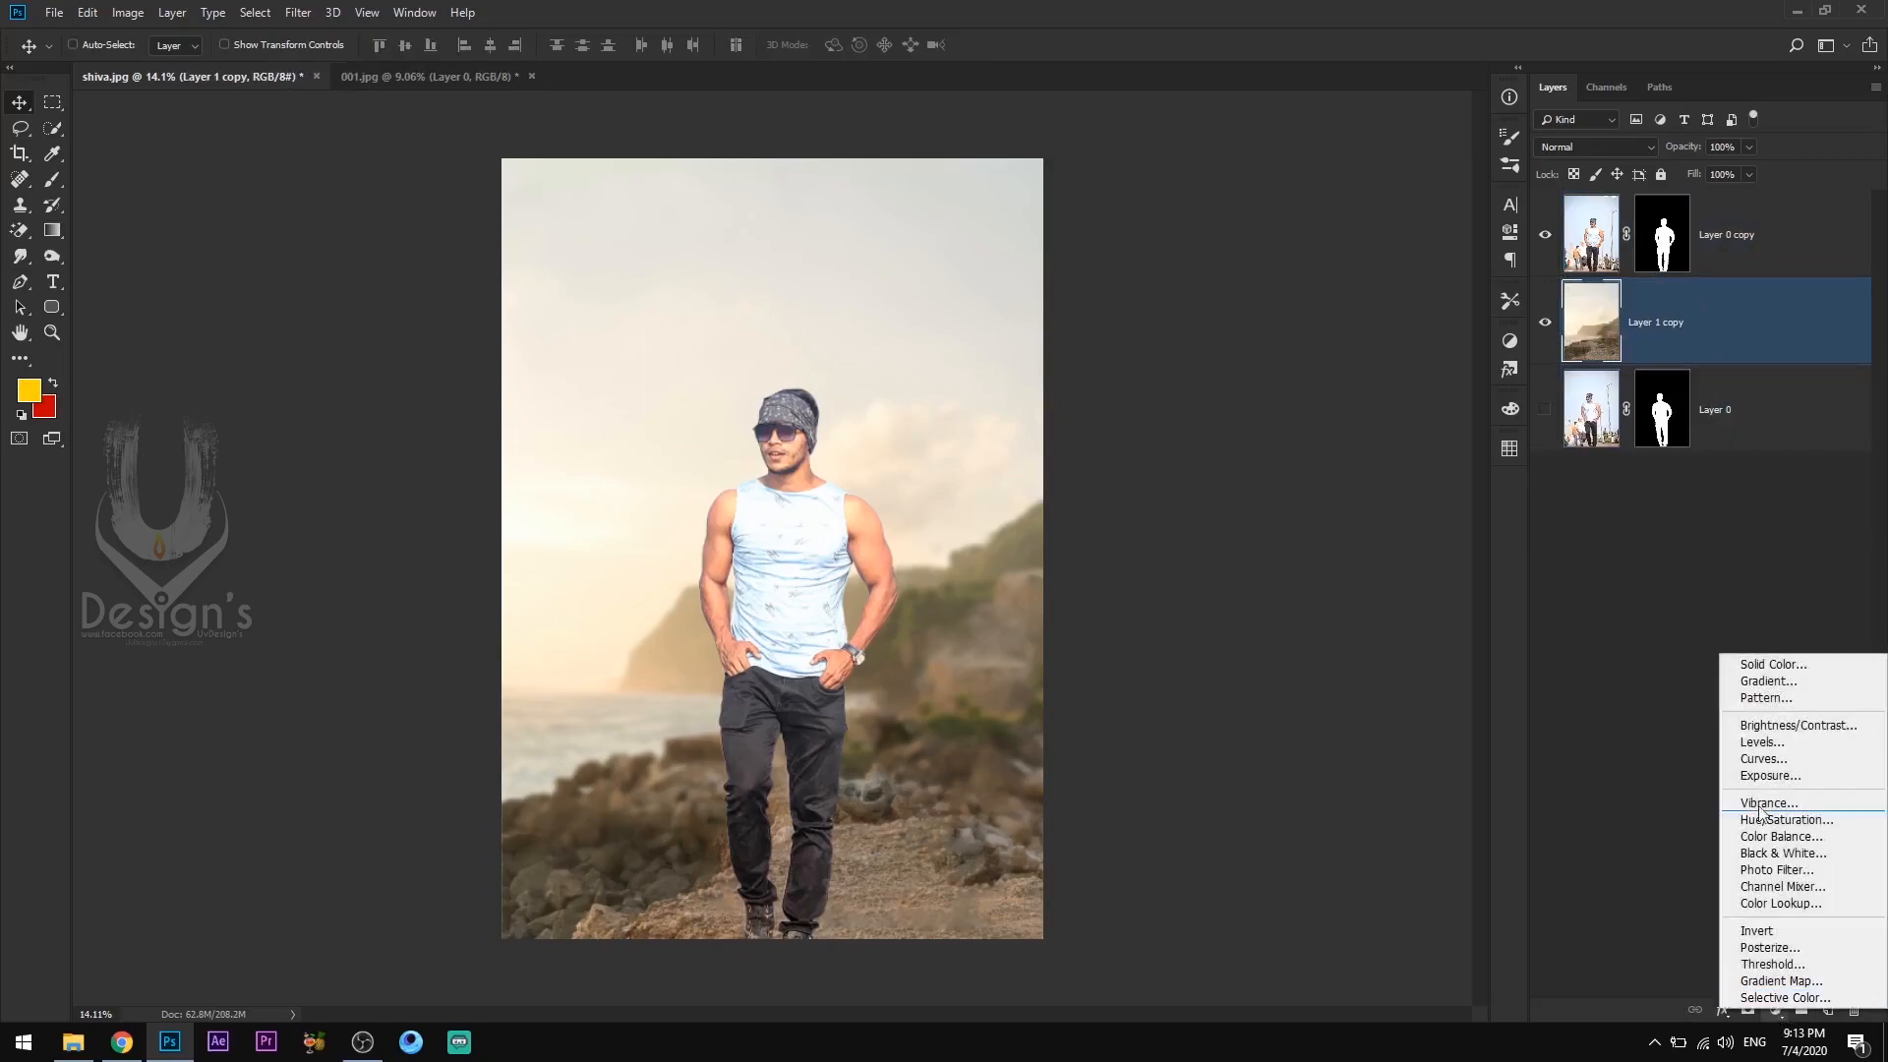
left_click(1800, 803)
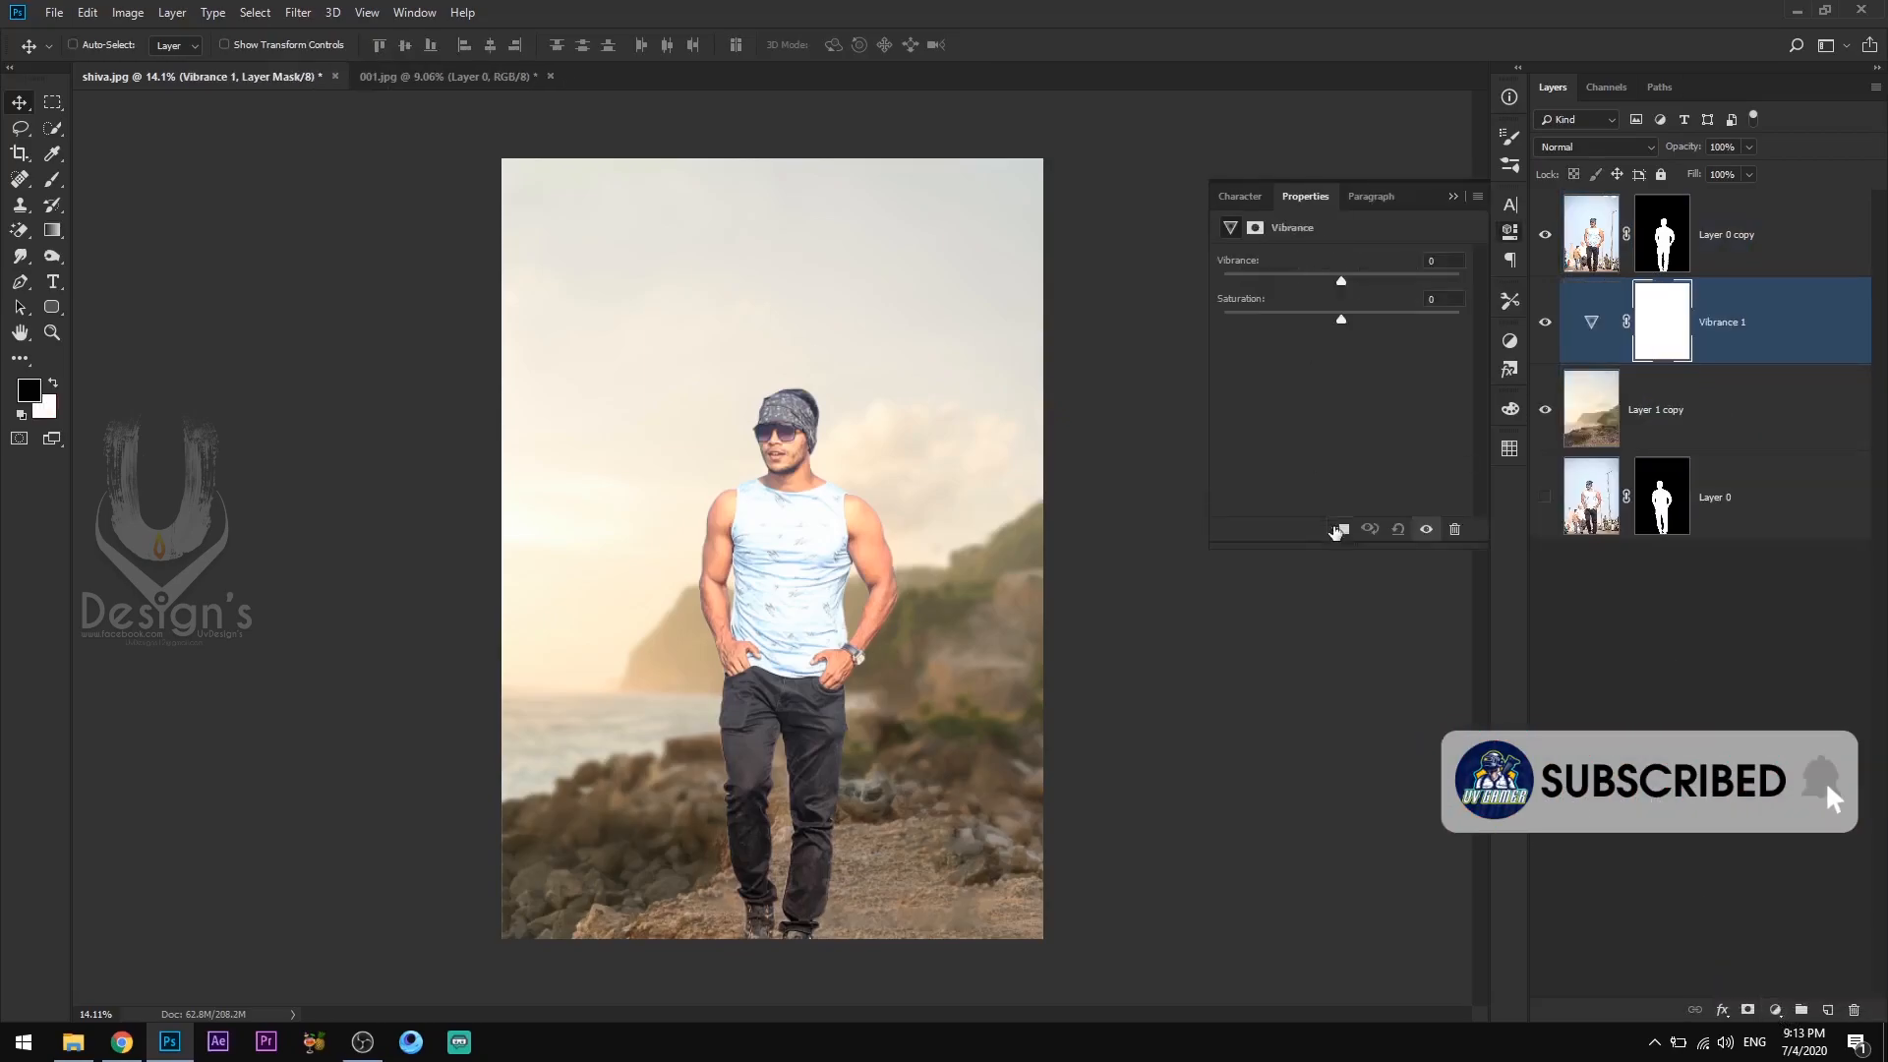
left_click(1340, 529)
left_click_drag(1349, 283, 1400, 320)
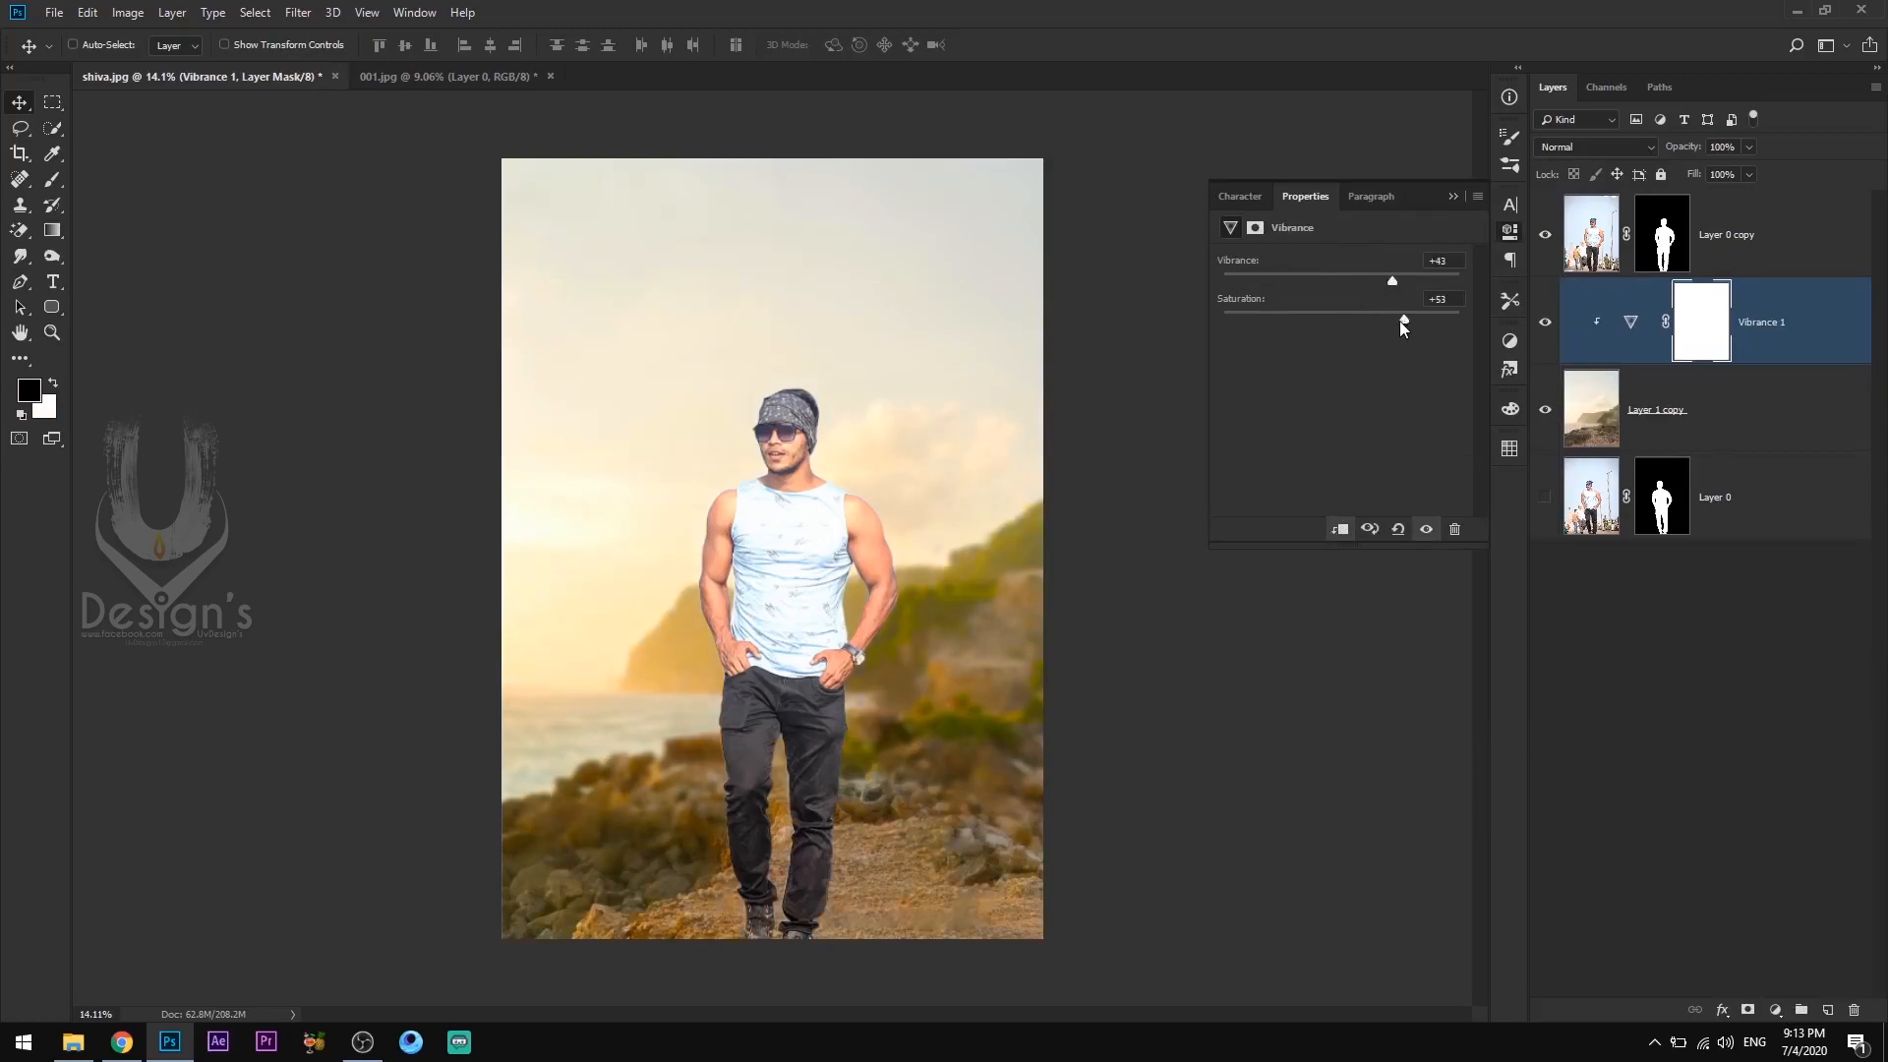
left_click(1454, 195)
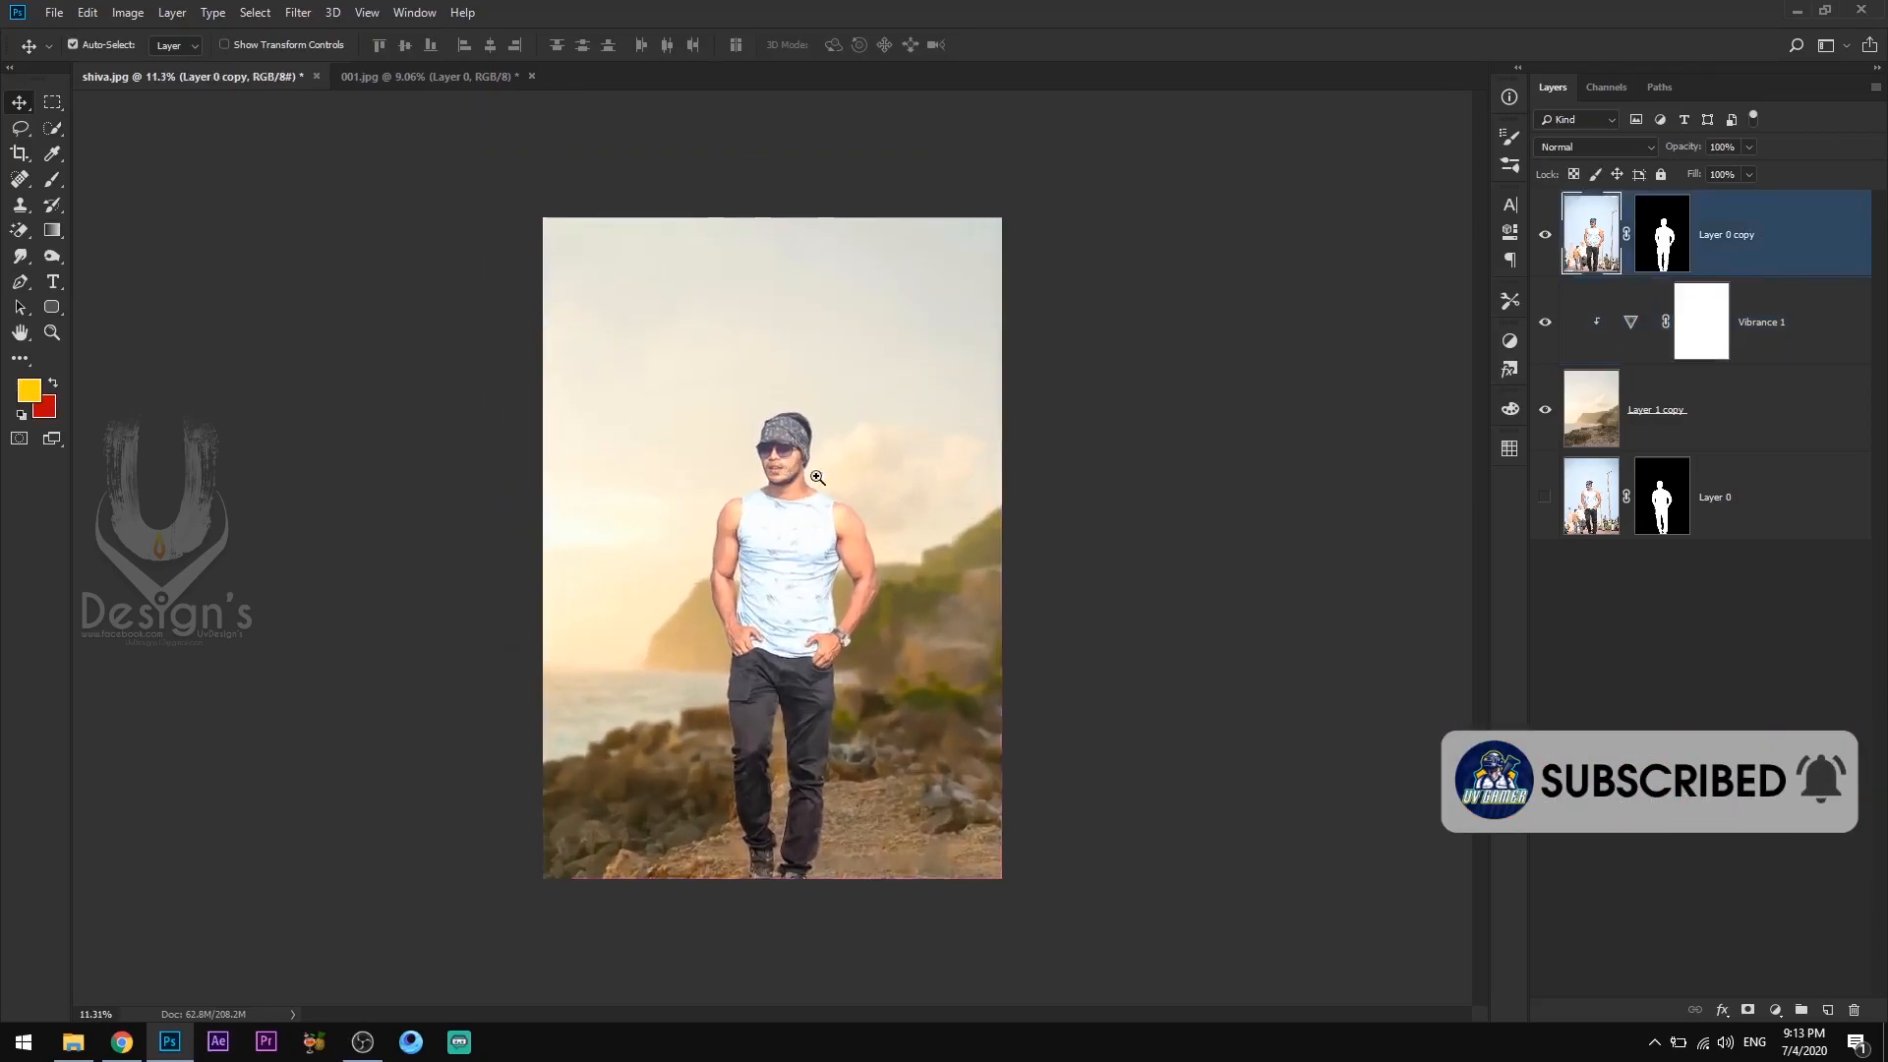
Apply the layer mask of Layer 0 copy permanently to the man's cutout.
left_click_drag(783, 472, 893, 506)
left_click_drag(792, 383, 917, 521)
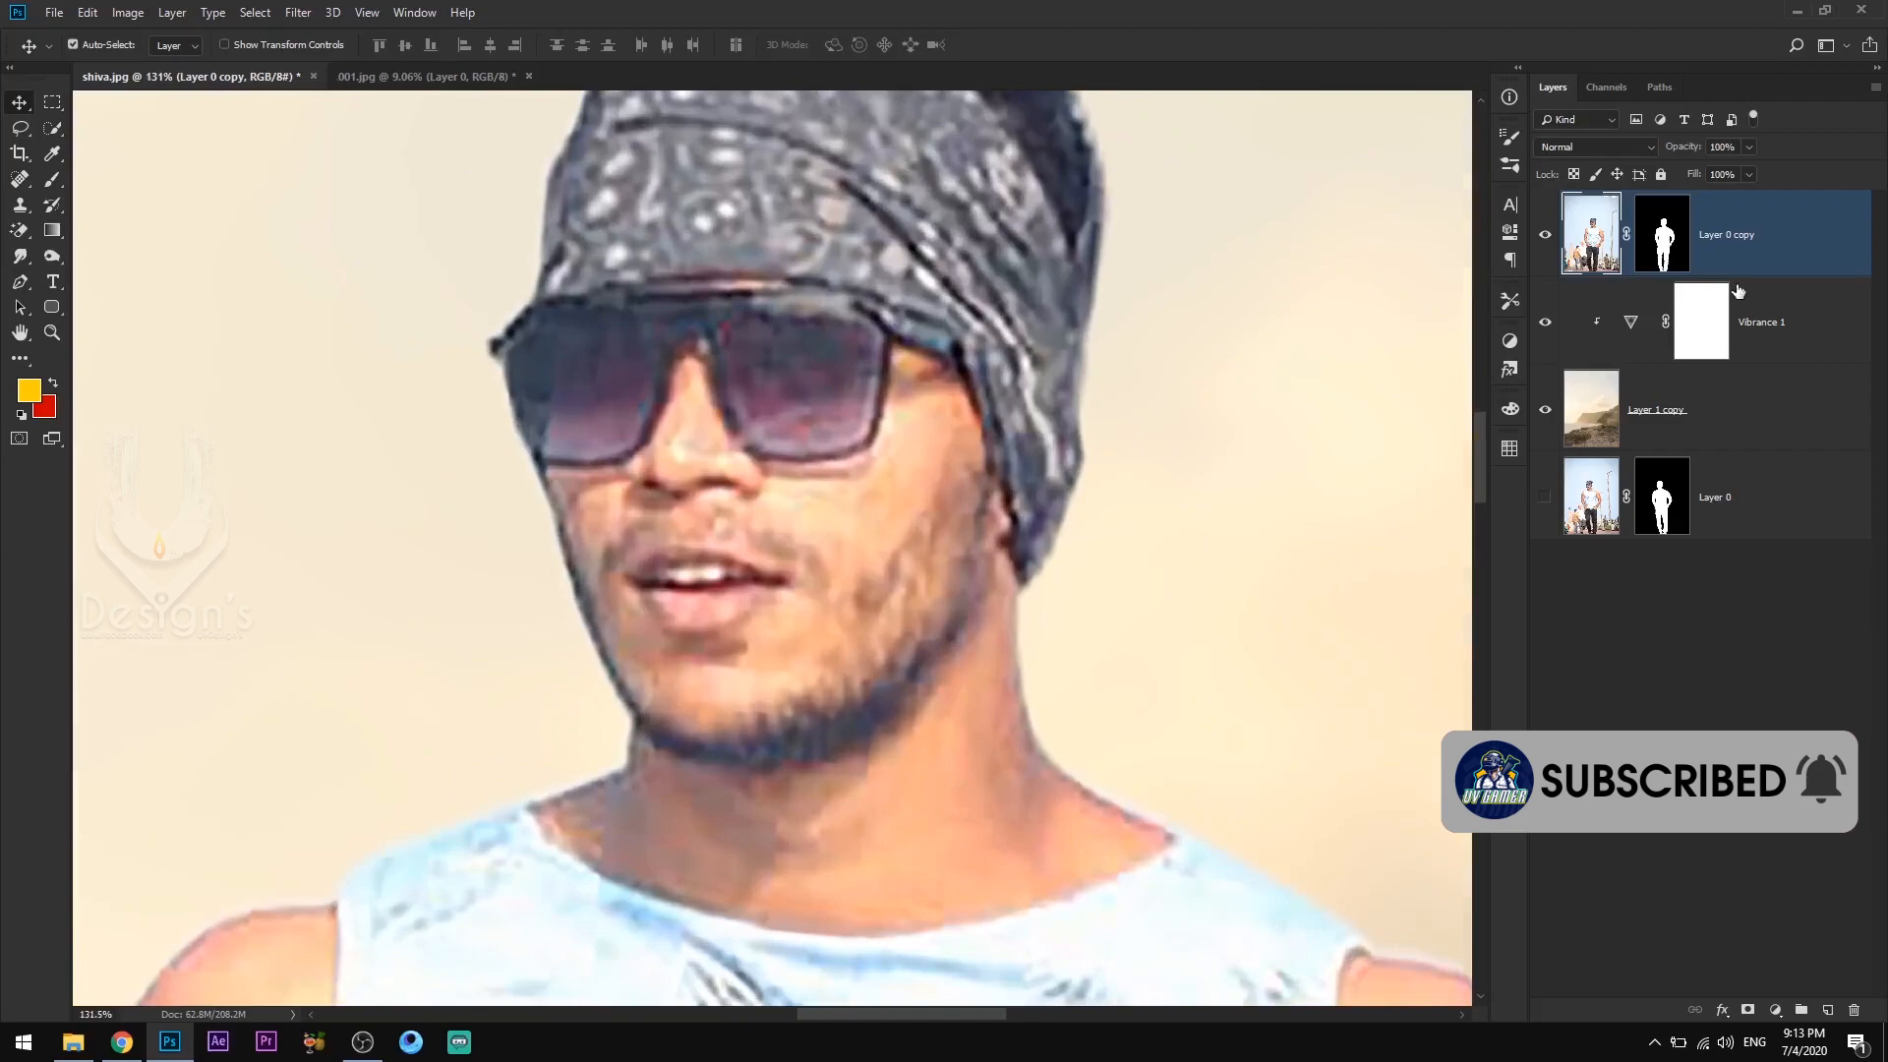
right_click(1672, 228)
left_click(1749, 278)
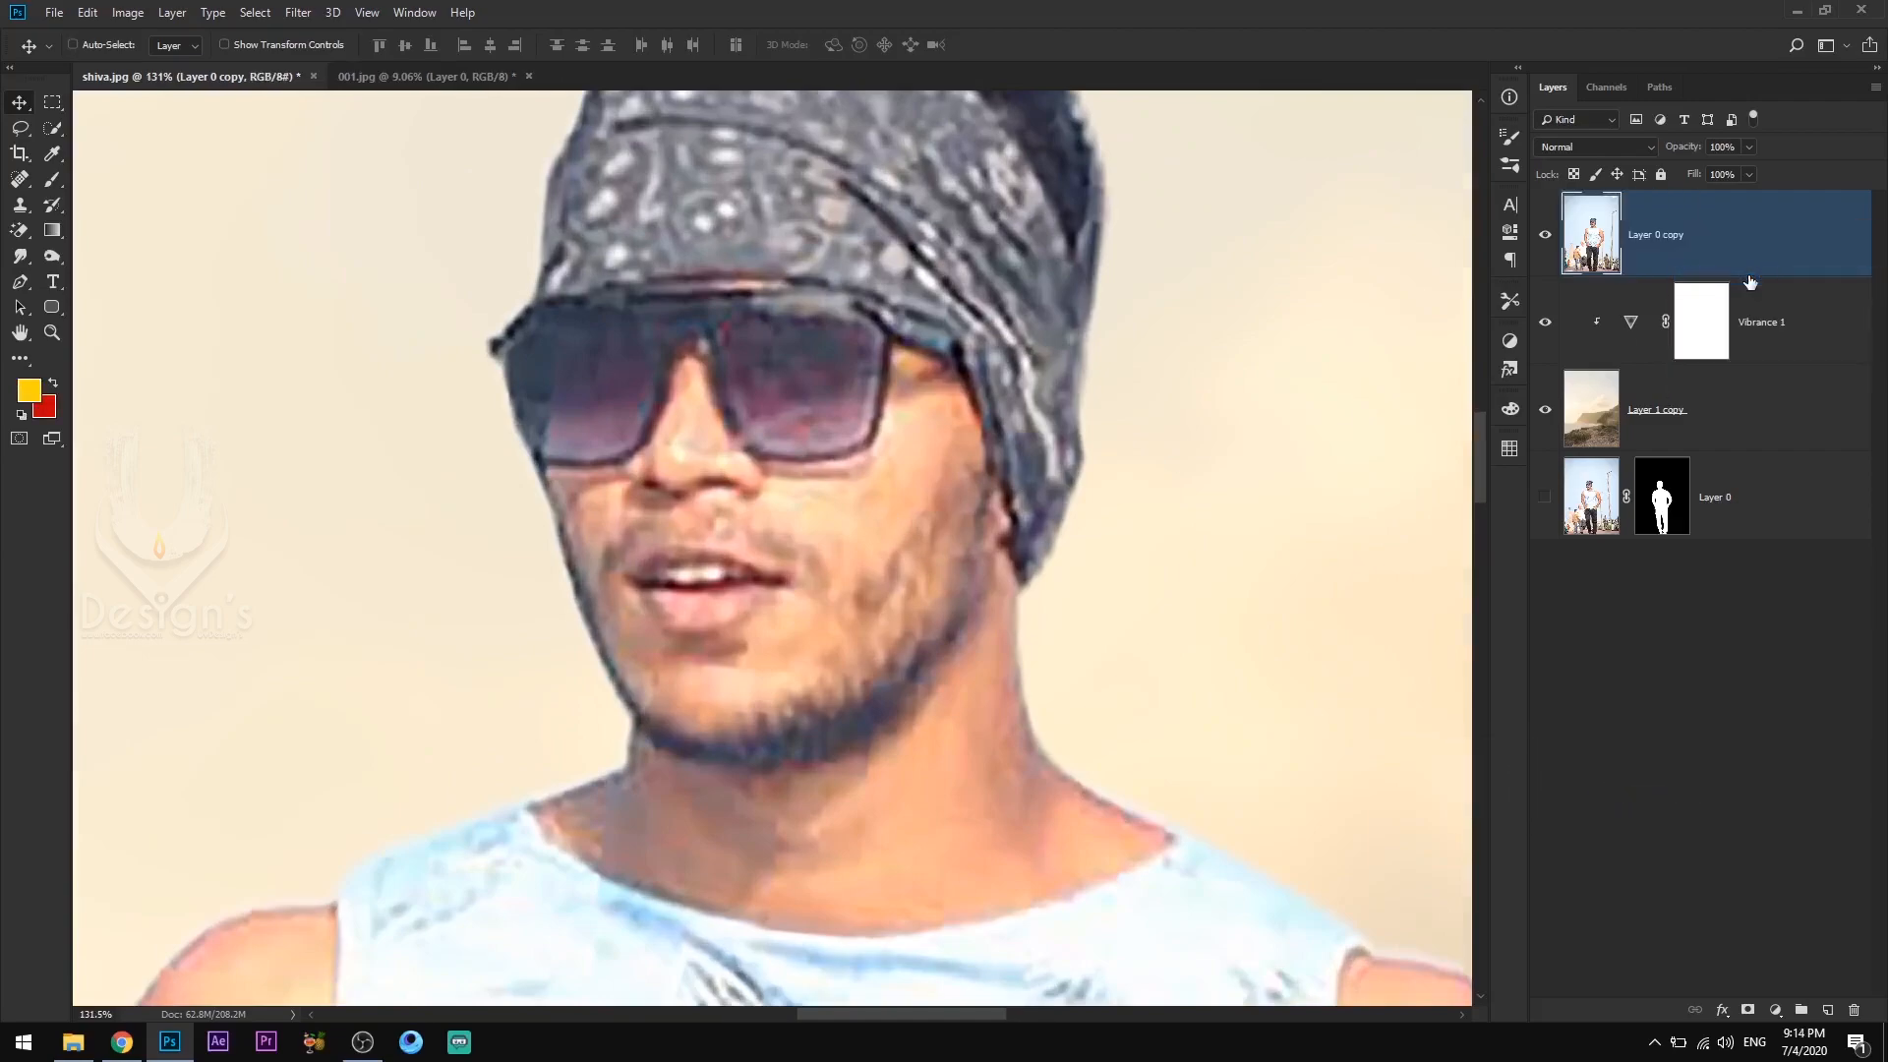
Duplicate the man's cutout layer and clip the duplicate to Layer 0 copy.
key("ctrl+j")
right_click(1676, 238)
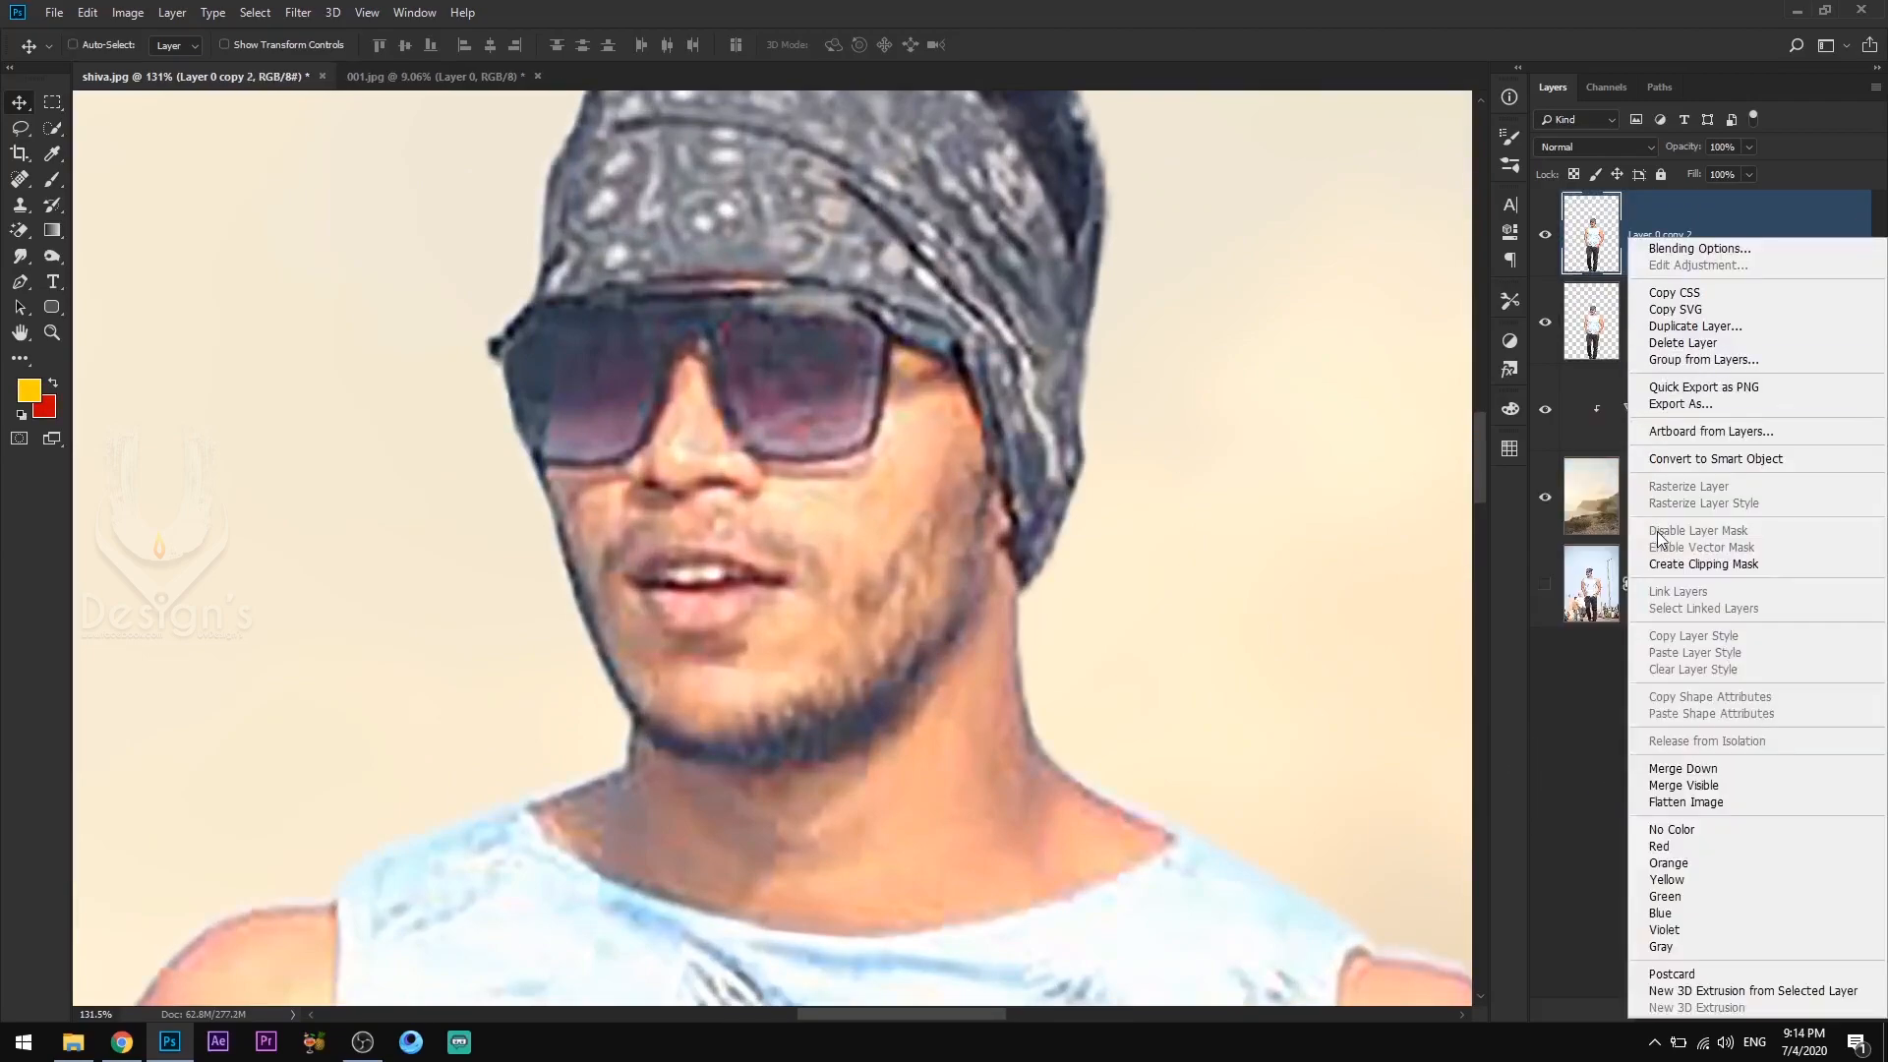
left_click(1700, 563)
Smooth the man's facial skin on Layer 0 copy 2 with the Mixer Brush, adapting the brush size to each area.
key("b")
right_click(52, 179)
left_click(117, 236)
scroll(876, 521, "up", 3)
left_click_drag(871, 544, 857, 624)
key("bracketleft")
key("bracketleft")
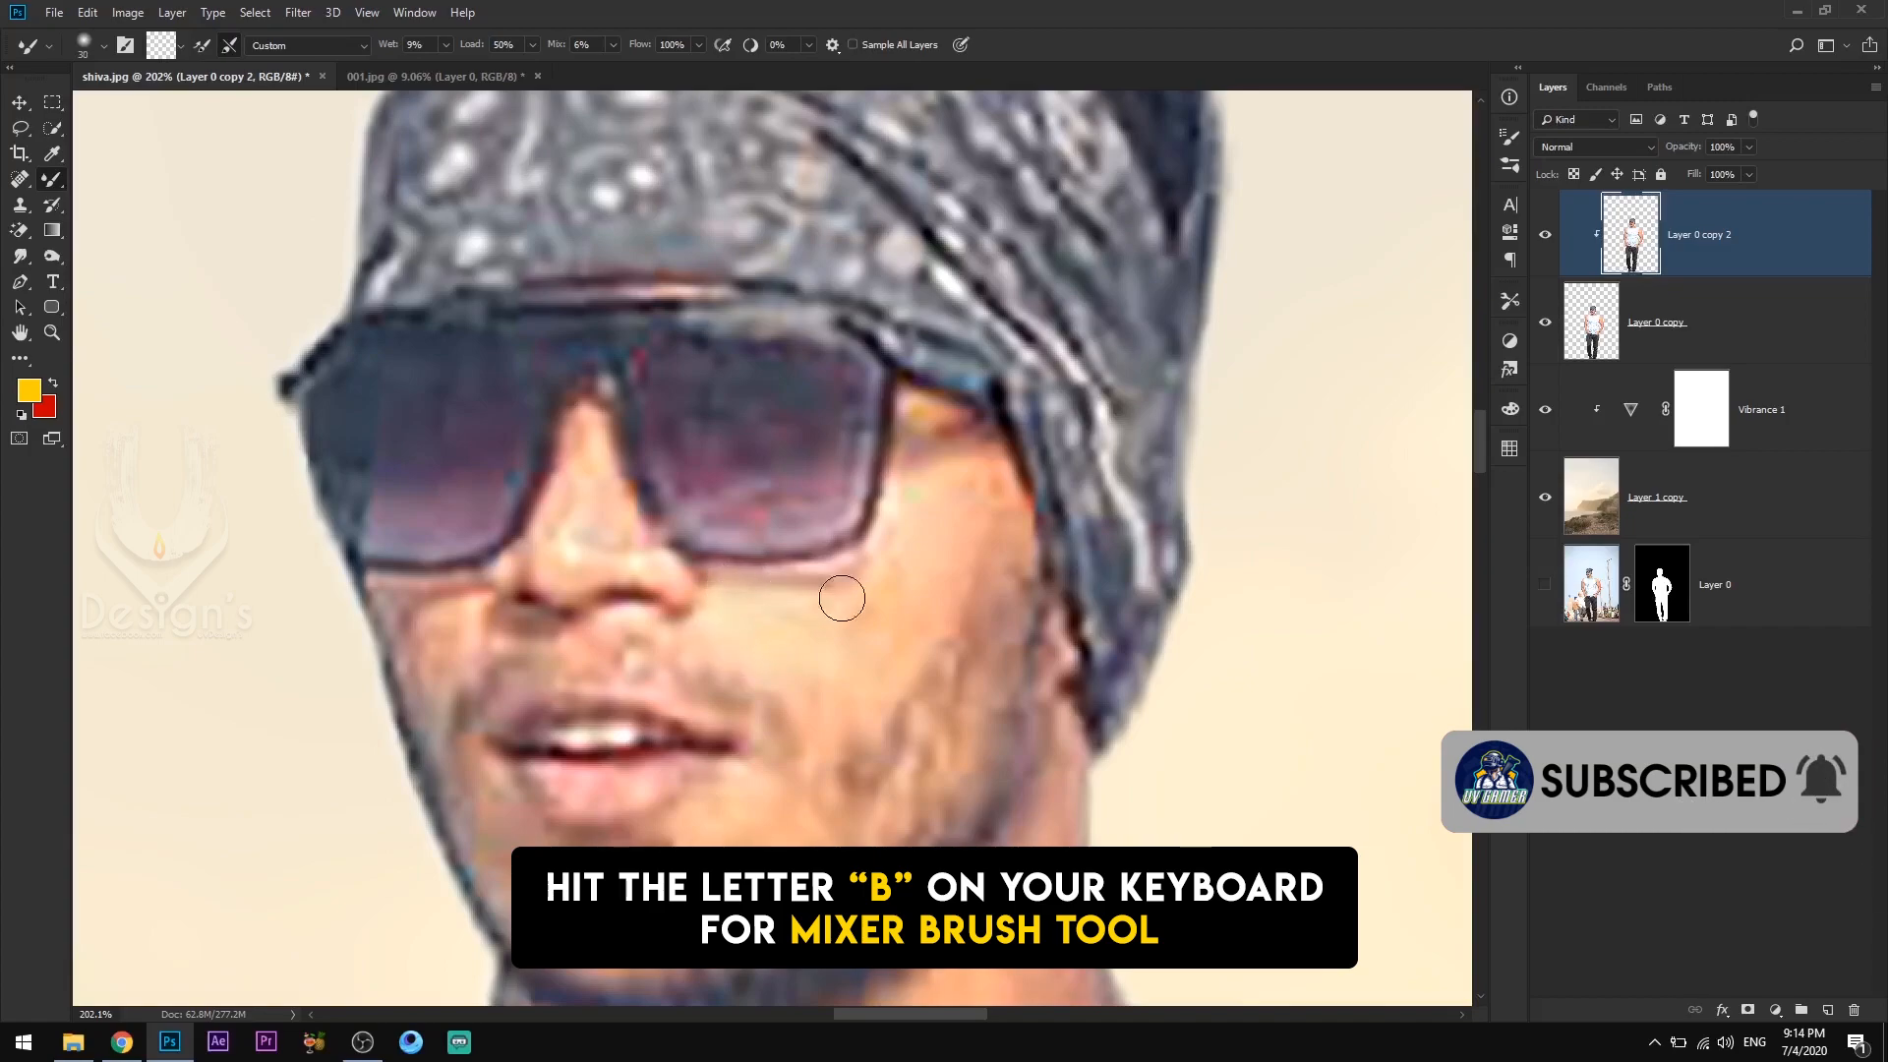
mouse_move(901, 540)
left_mouse_down()
mouse_move(986, 476)
mouse_move(826, 796)
mouse_move(580, 522)
mouse_move(444, 646)
mouse_move(421, 611)
mouse_move(442, 757)
left_mouse_up()
left_click_drag(737, 729, 756, 550)
left_click_drag(527, 649, 709, 744)
left_click_drag(820, 680, 663, 385)
key("bracketright")
key("bracketright")
key("bracketright")
mouse_move(413, 708)
left_mouse_down()
mouse_move(594, 779)
mouse_move(835, 679)
mouse_move(969, 574)
mouse_move(891, 402)
mouse_move(400, 729)
mouse_move(354, 653)
mouse_move(439, 581)
mouse_move(836, 472)
left_mouse_up()
key("bracketright")
key("bracketright")
key("bracketright")
key("bracketright")
key("bracketleft")
key("bracketleft")
key("bracketleft")
key("bracketleft")
key("bracketleft")
key("bracketleft")
key("bracketright")
key("bracketright")
key("bracketright")
key("bracketright")
key("bracketright")
key("bracketleft")
key("bracketleft")
Blend the skin of the man's arms and hands with the Mixer Brush, following their contours.
left_click_drag(924, 738, 718, 735)
left_click_drag(1173, 989, 868, 653)
key("bracketright")
key("bracketright")
key("bracketright")
key("bracketright")
key("bracketright")
mouse_move(902, 351)
left_mouse_down()
mouse_move(902, 413)
mouse_move(1102, 689)
left_mouse_up()
left_click_drag(1101, 689, 1081, 549)
left_click_drag(780, 409, 920, 738)
mouse_move(912, 580)
left_mouse_down()
mouse_move(859, 314)
mouse_move(1121, 581)
mouse_move(1210, 411)
left_mouse_up()
mouse_move(1023, 551)
left_mouse_down()
mouse_move(937, 788)
mouse_move(885, 836)
left_mouse_up()
key("bracketleft")
key("bracketleft")
key("bracketleft")
key("bracketleft")
key("bracketleft")
key("bracketleft")
left_click_drag(1195, 393, 800, 752)
mouse_move(1067, 545)
left_mouse_down()
mouse_move(1147, 522)
mouse_move(1242, 349)
left_mouse_up()
mouse_move(1102, 278)
left_mouse_down()
mouse_move(1180, 161)
mouse_move(1175, 546)
left_mouse_up()
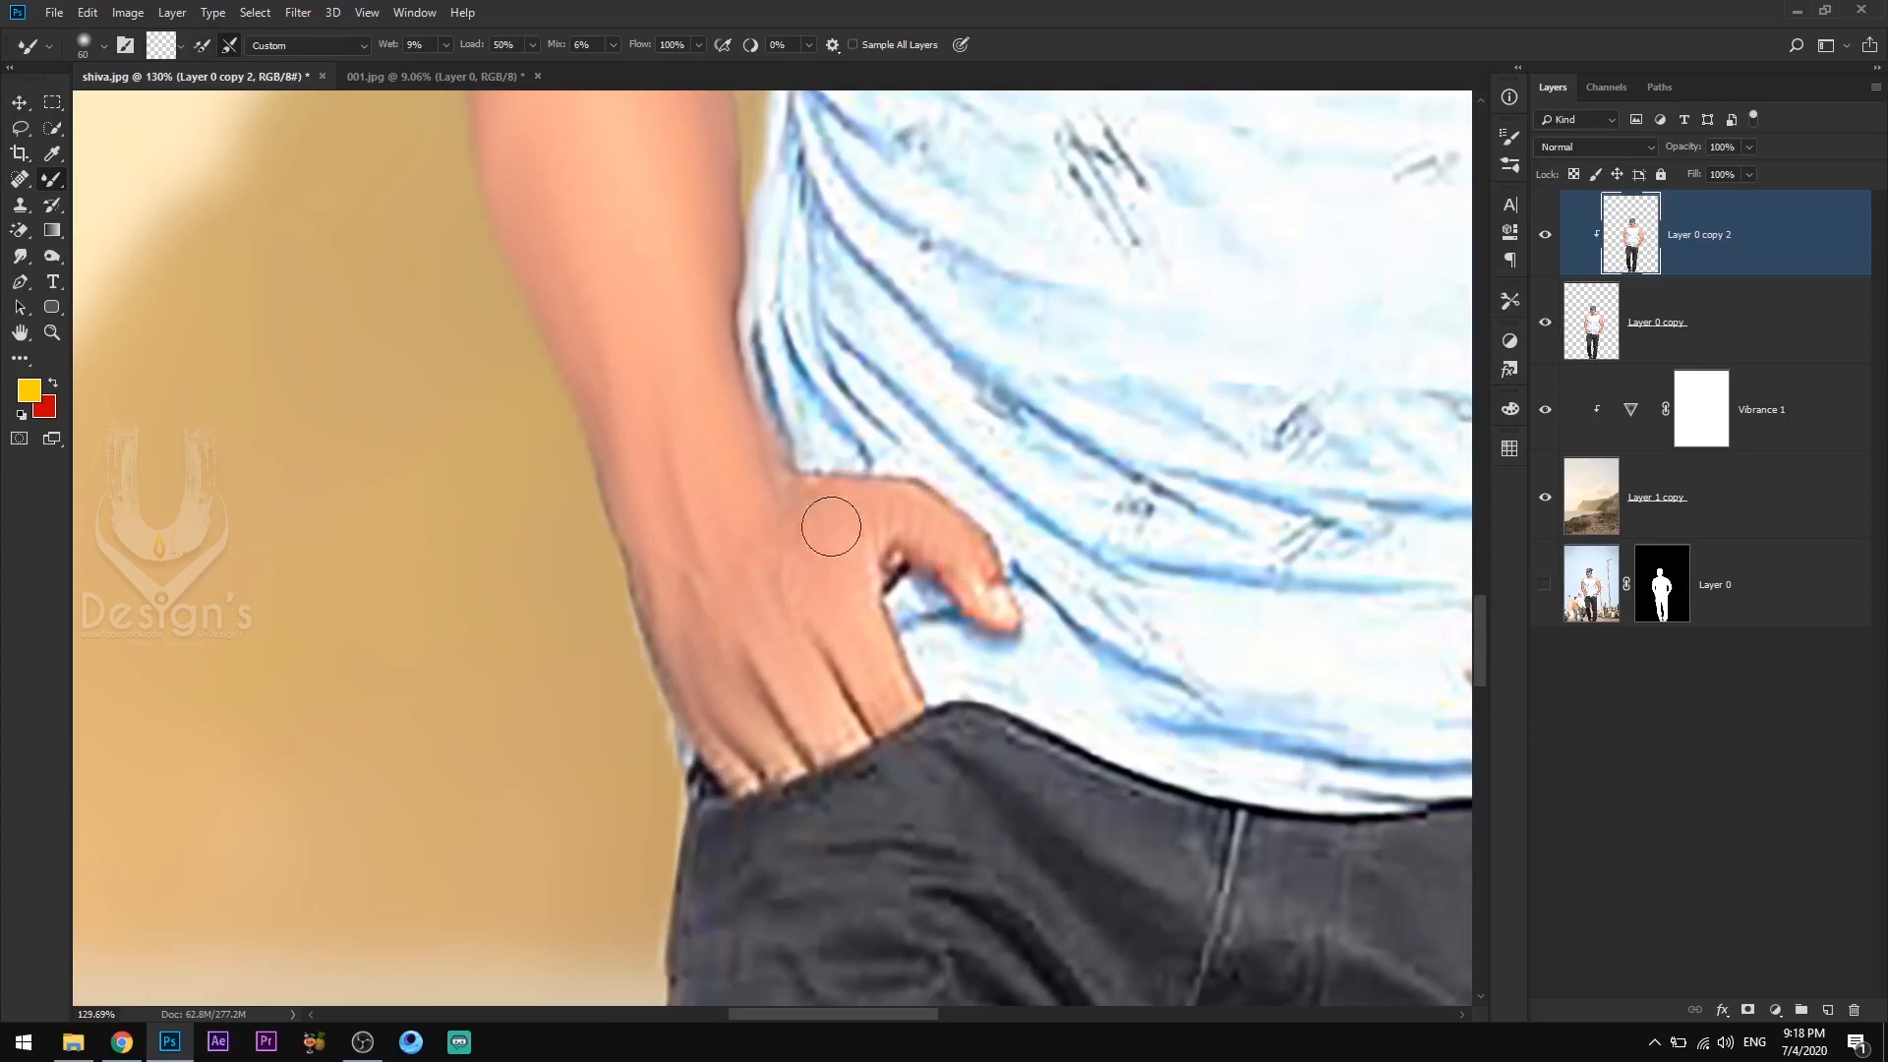
left_click_drag(978, 584, 728, 562)
Lower the opacity of Layer 0 copy 2 to 77% and compare the man with and without the smoothing.
left_click_drag(1097, 586, 1072, 590)
left_click_drag(1687, 146, 1680, 146)
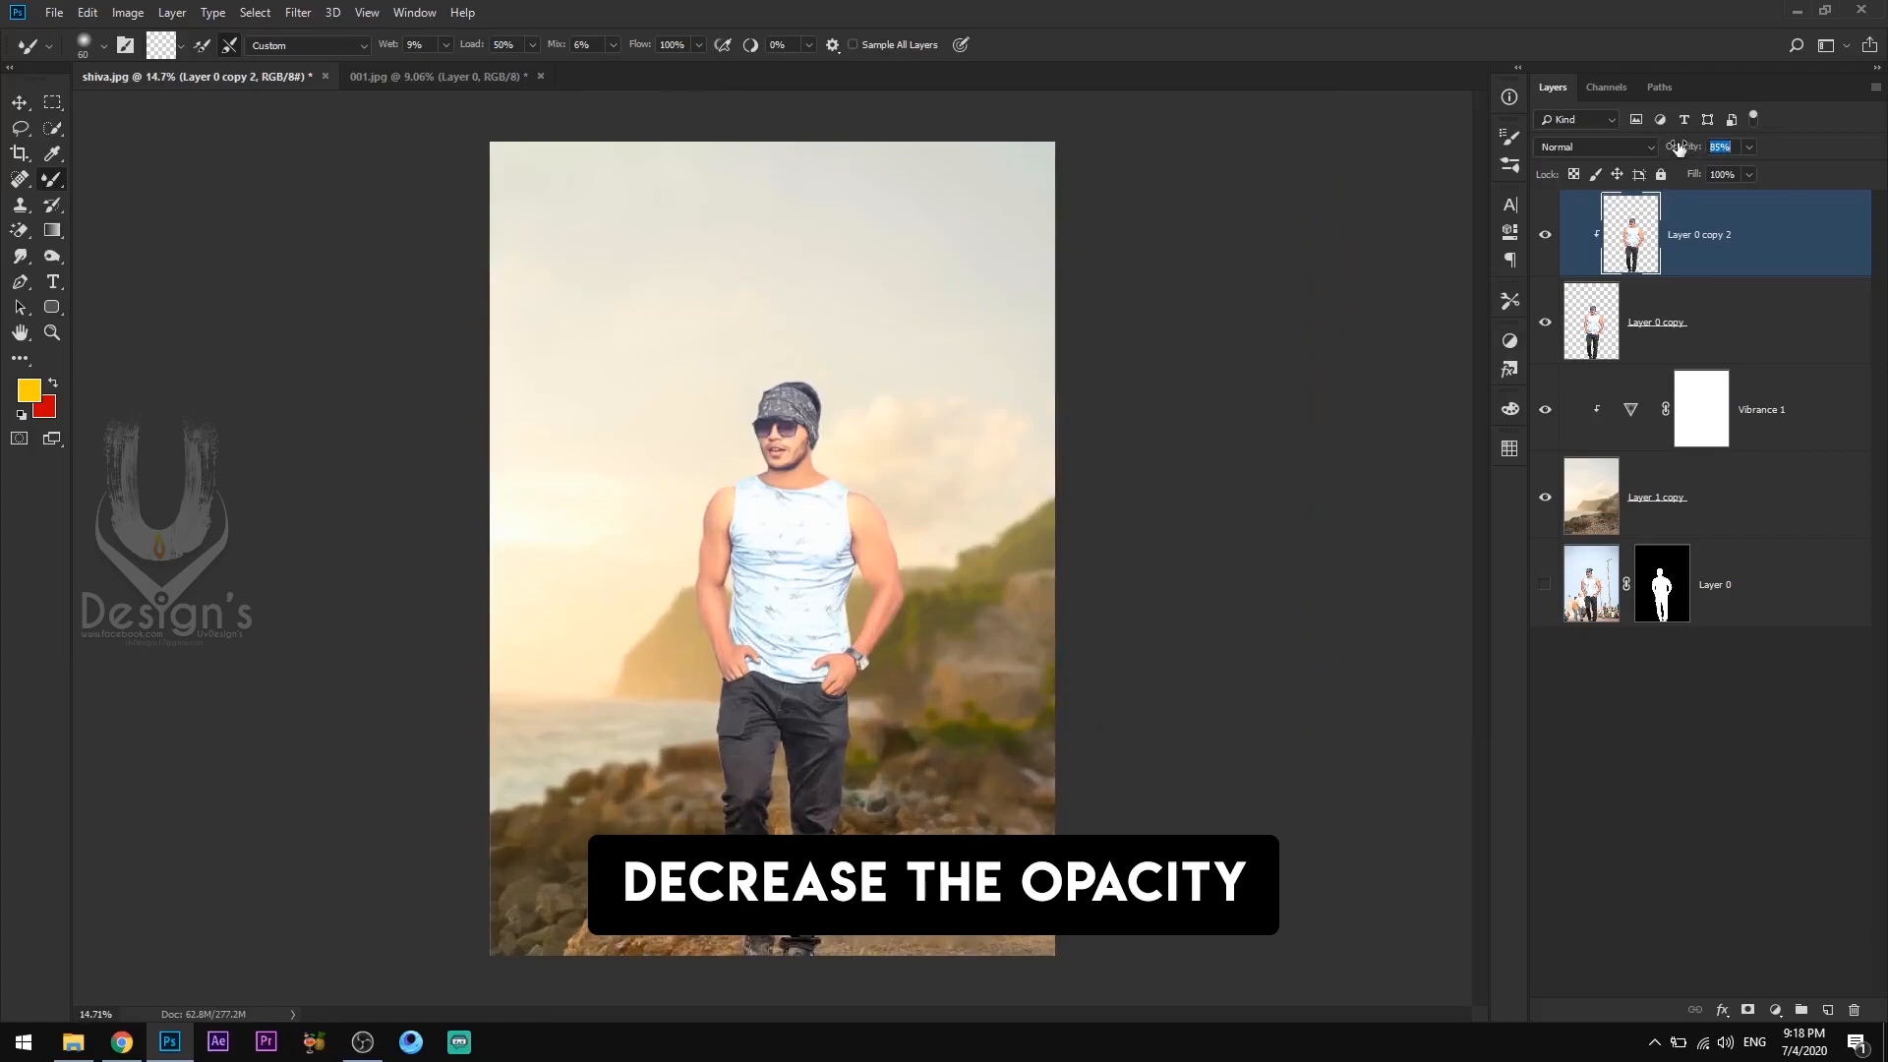
left_click(1545, 235)
left_click(1545, 235)
left_click_drag(808, 486, 791, 527)
left_click(20, 105)
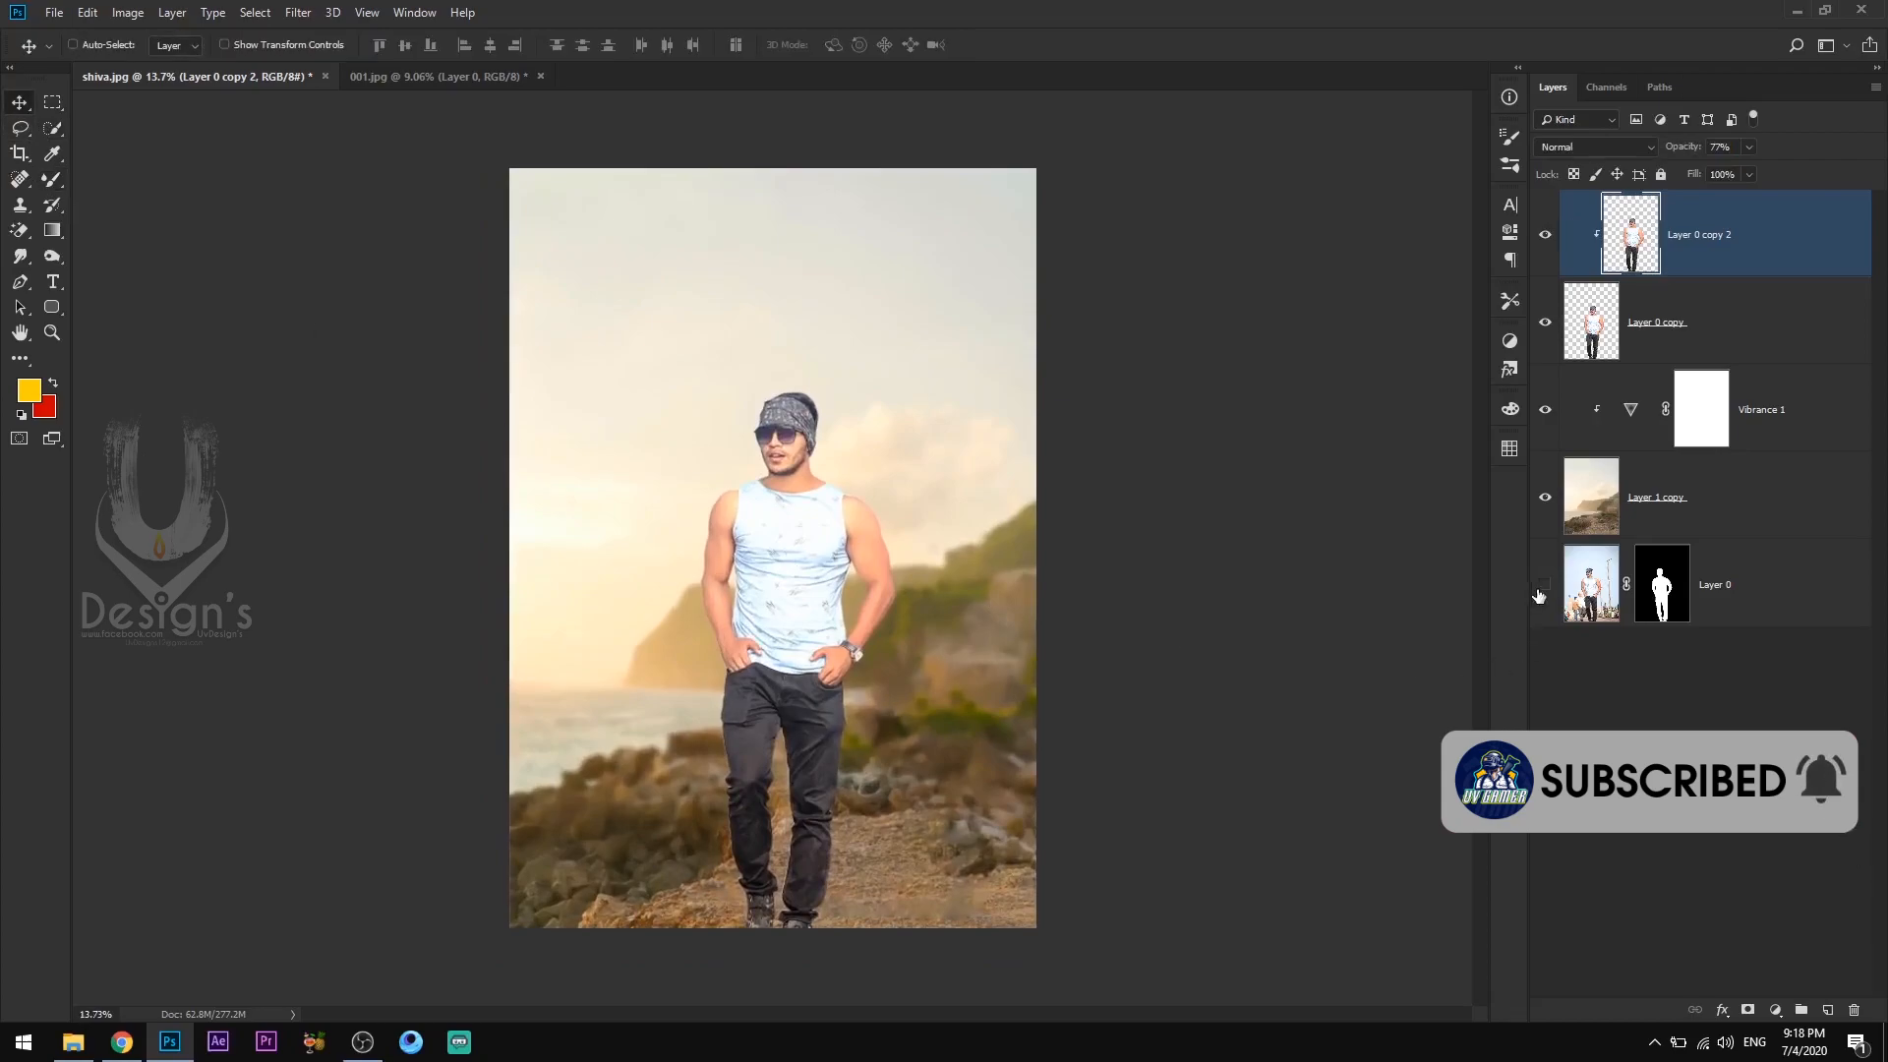
Add a Levels adjustment clipped to the man with input levels 20, 0.92 and 249, and check its effect.
left_click(1775, 1010)
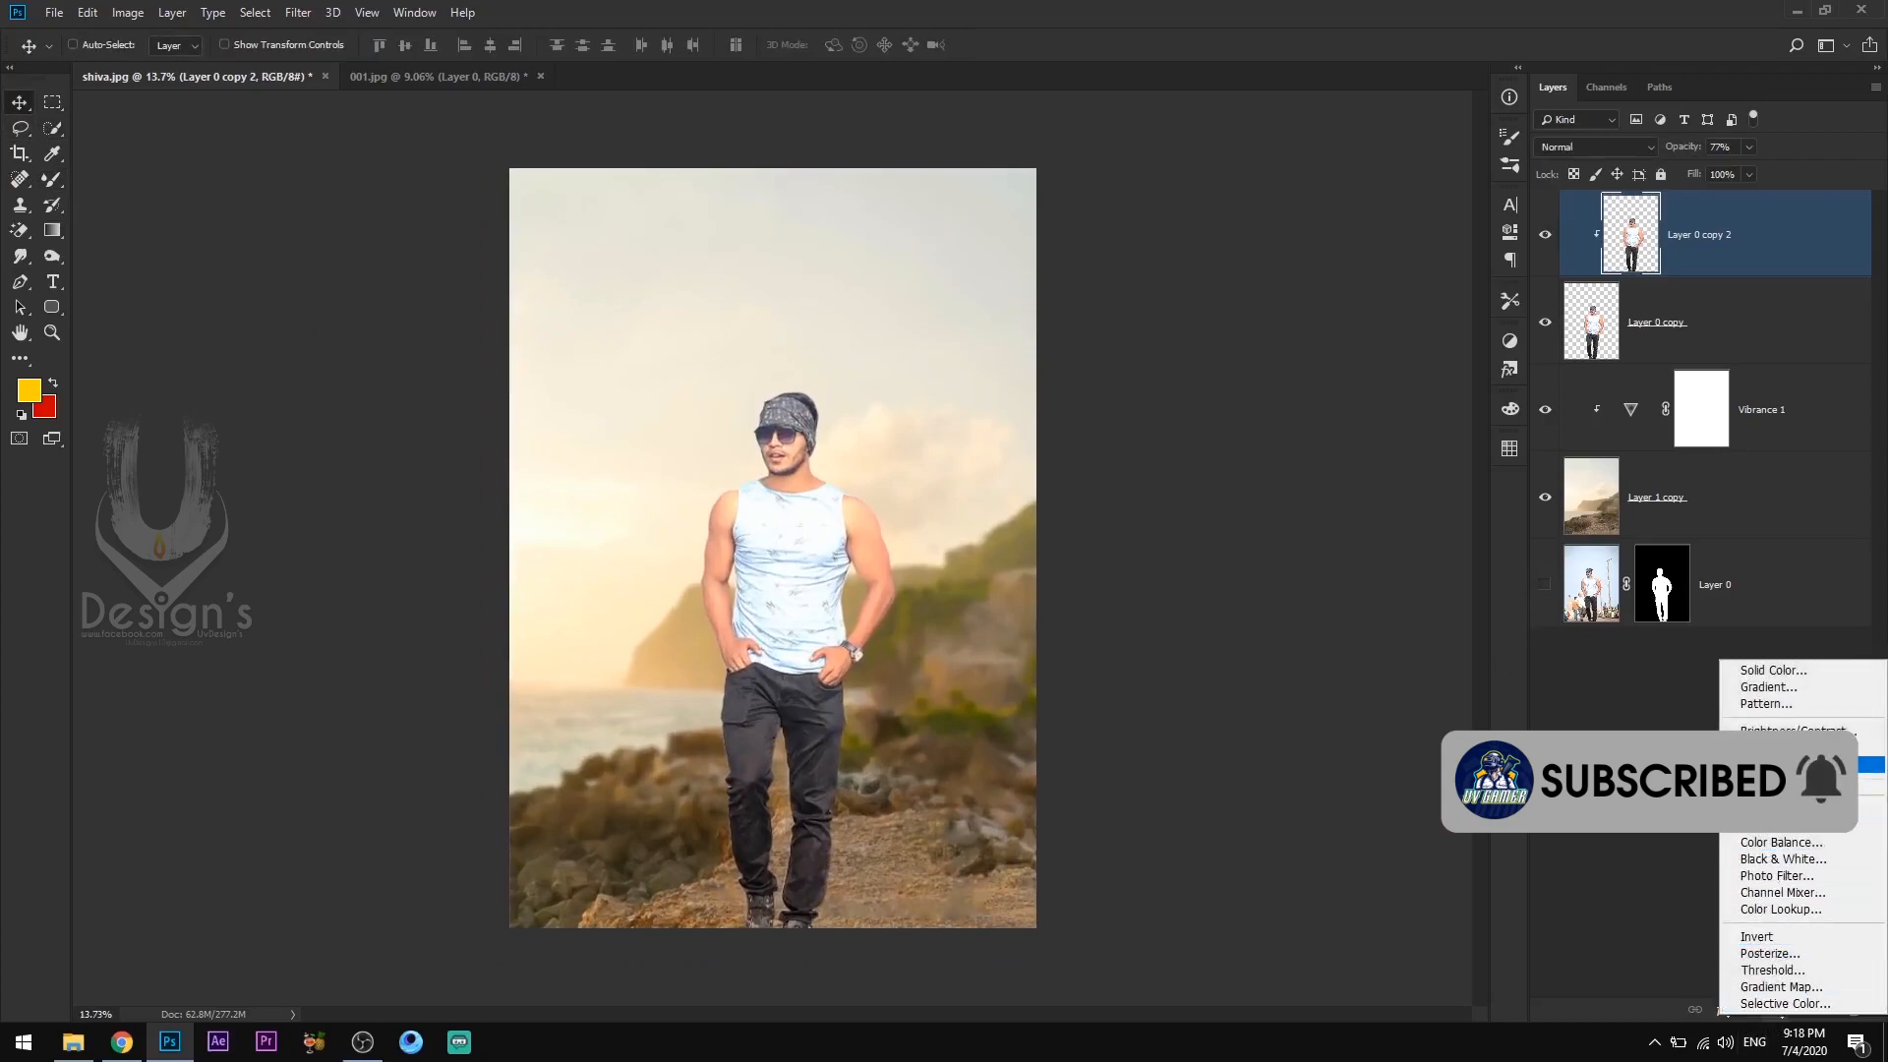
left_click(1770, 748)
left_click(1337, 529)
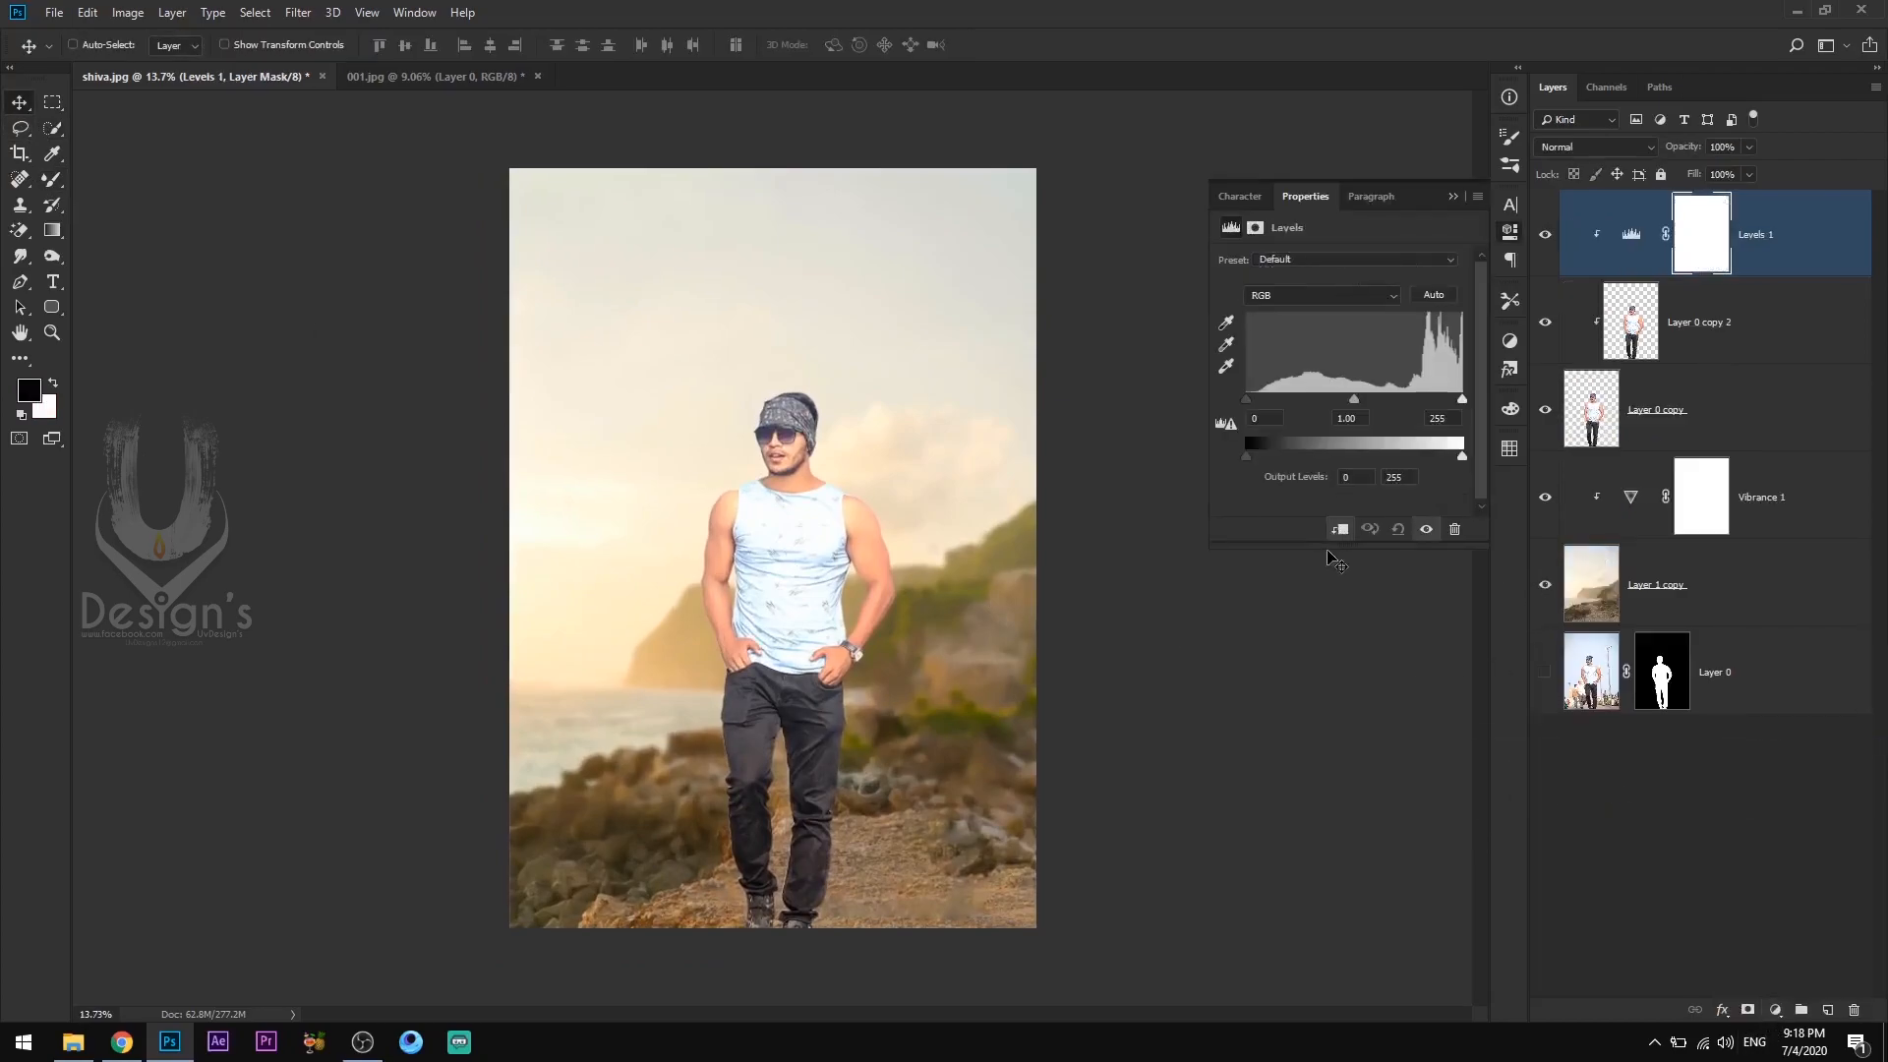
left_click_drag(1252, 411, 1458, 399)
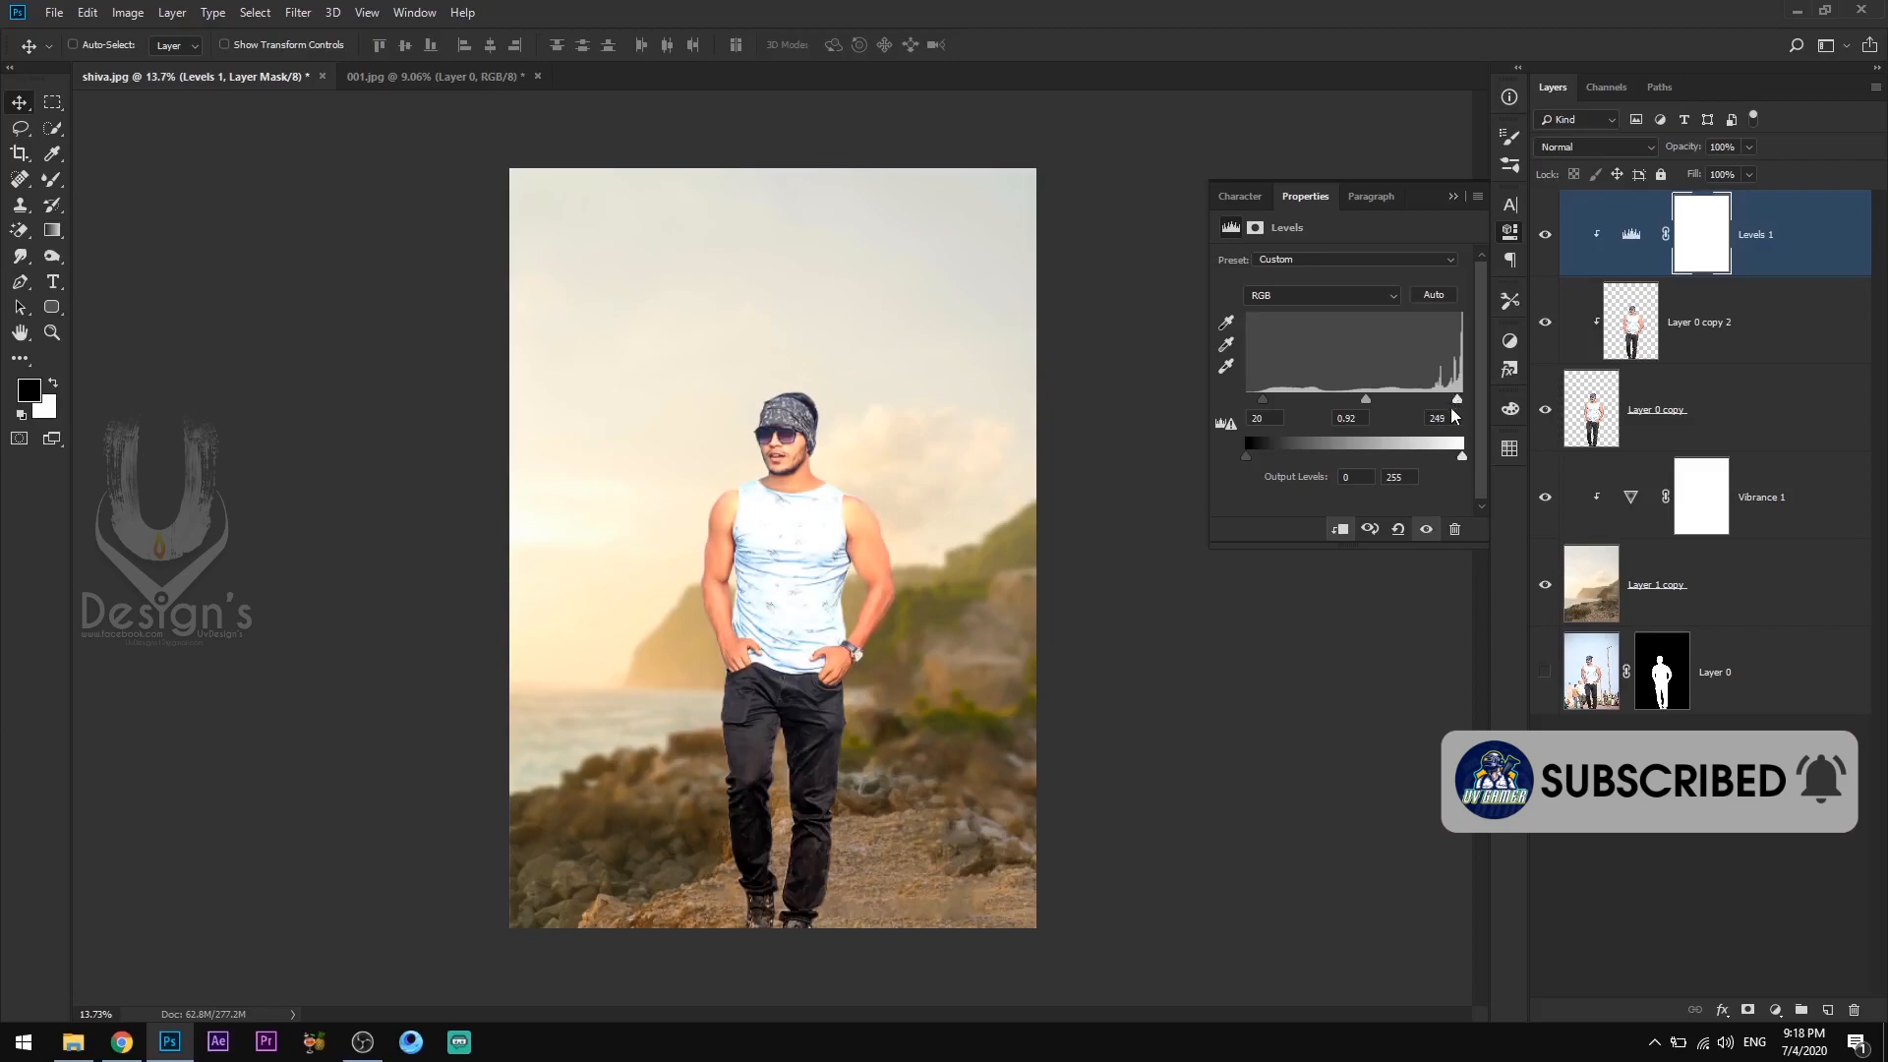
left_click(1454, 197)
left_click(1543, 236)
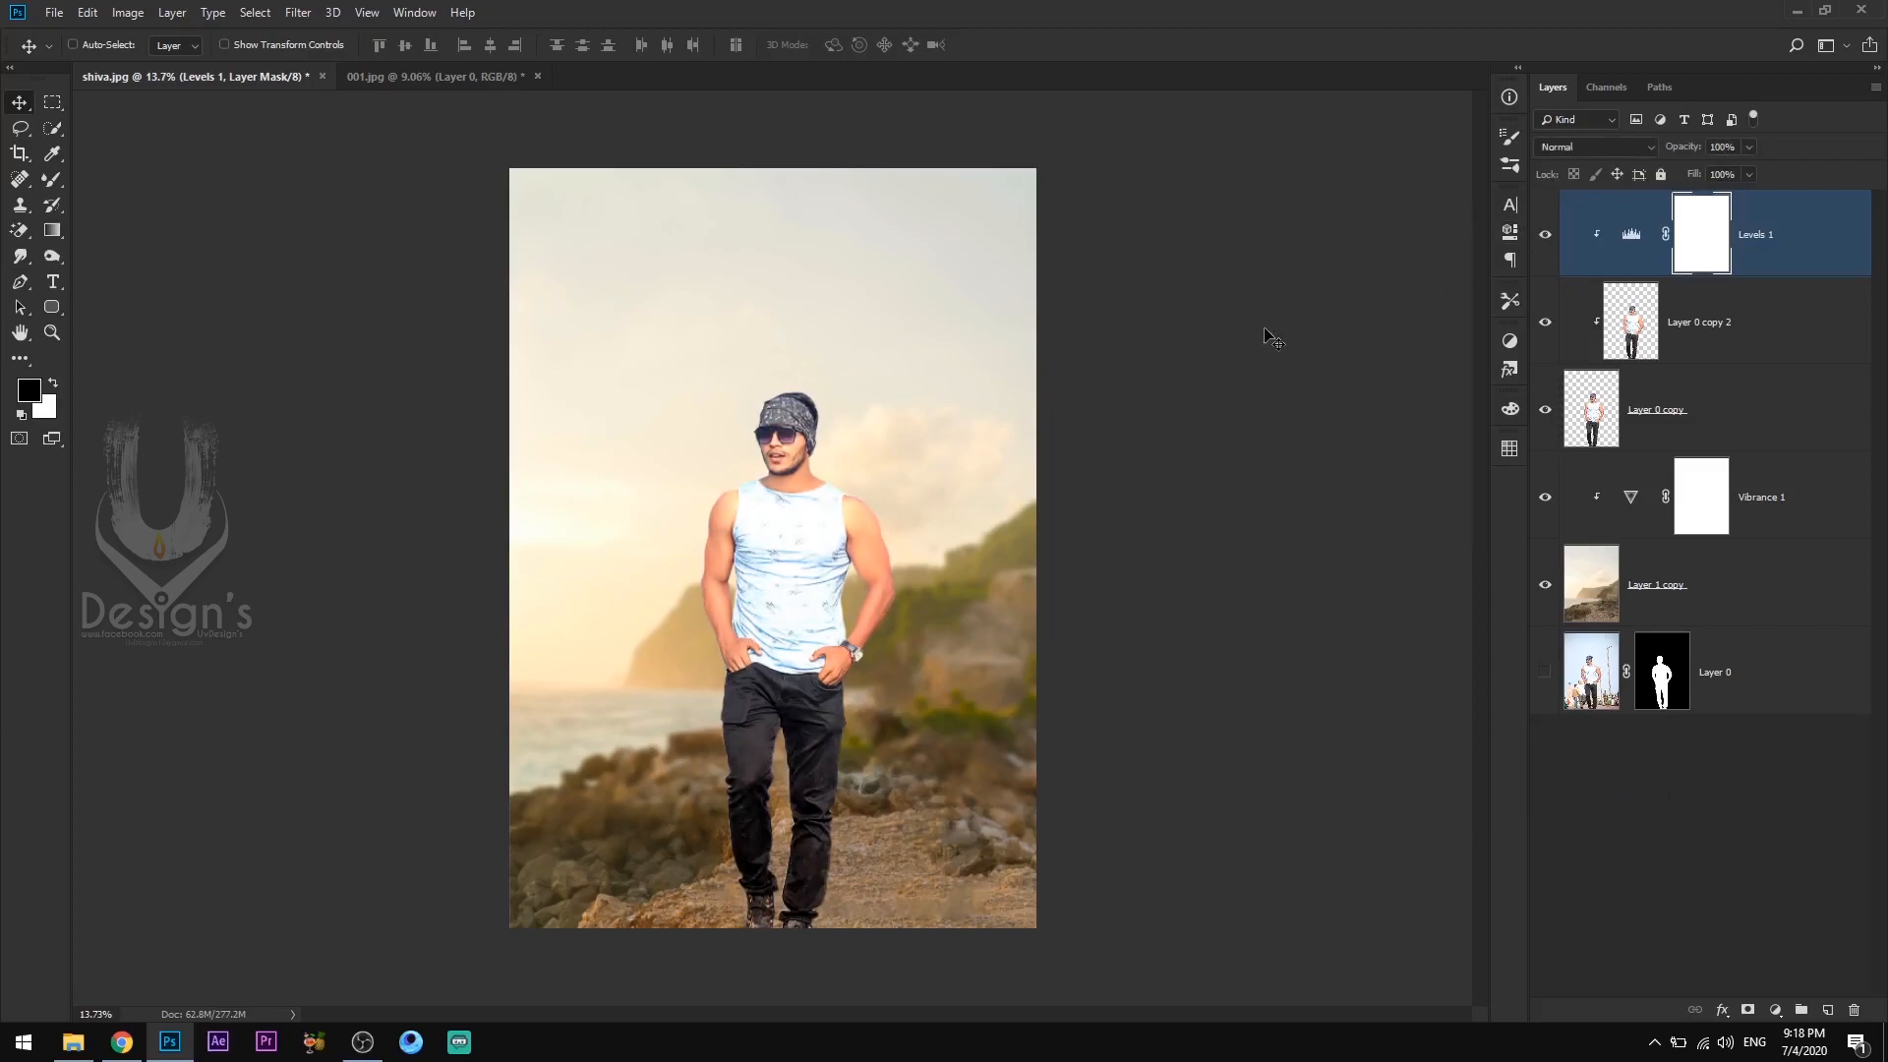
left_click_drag(955, 563, 900, 560)
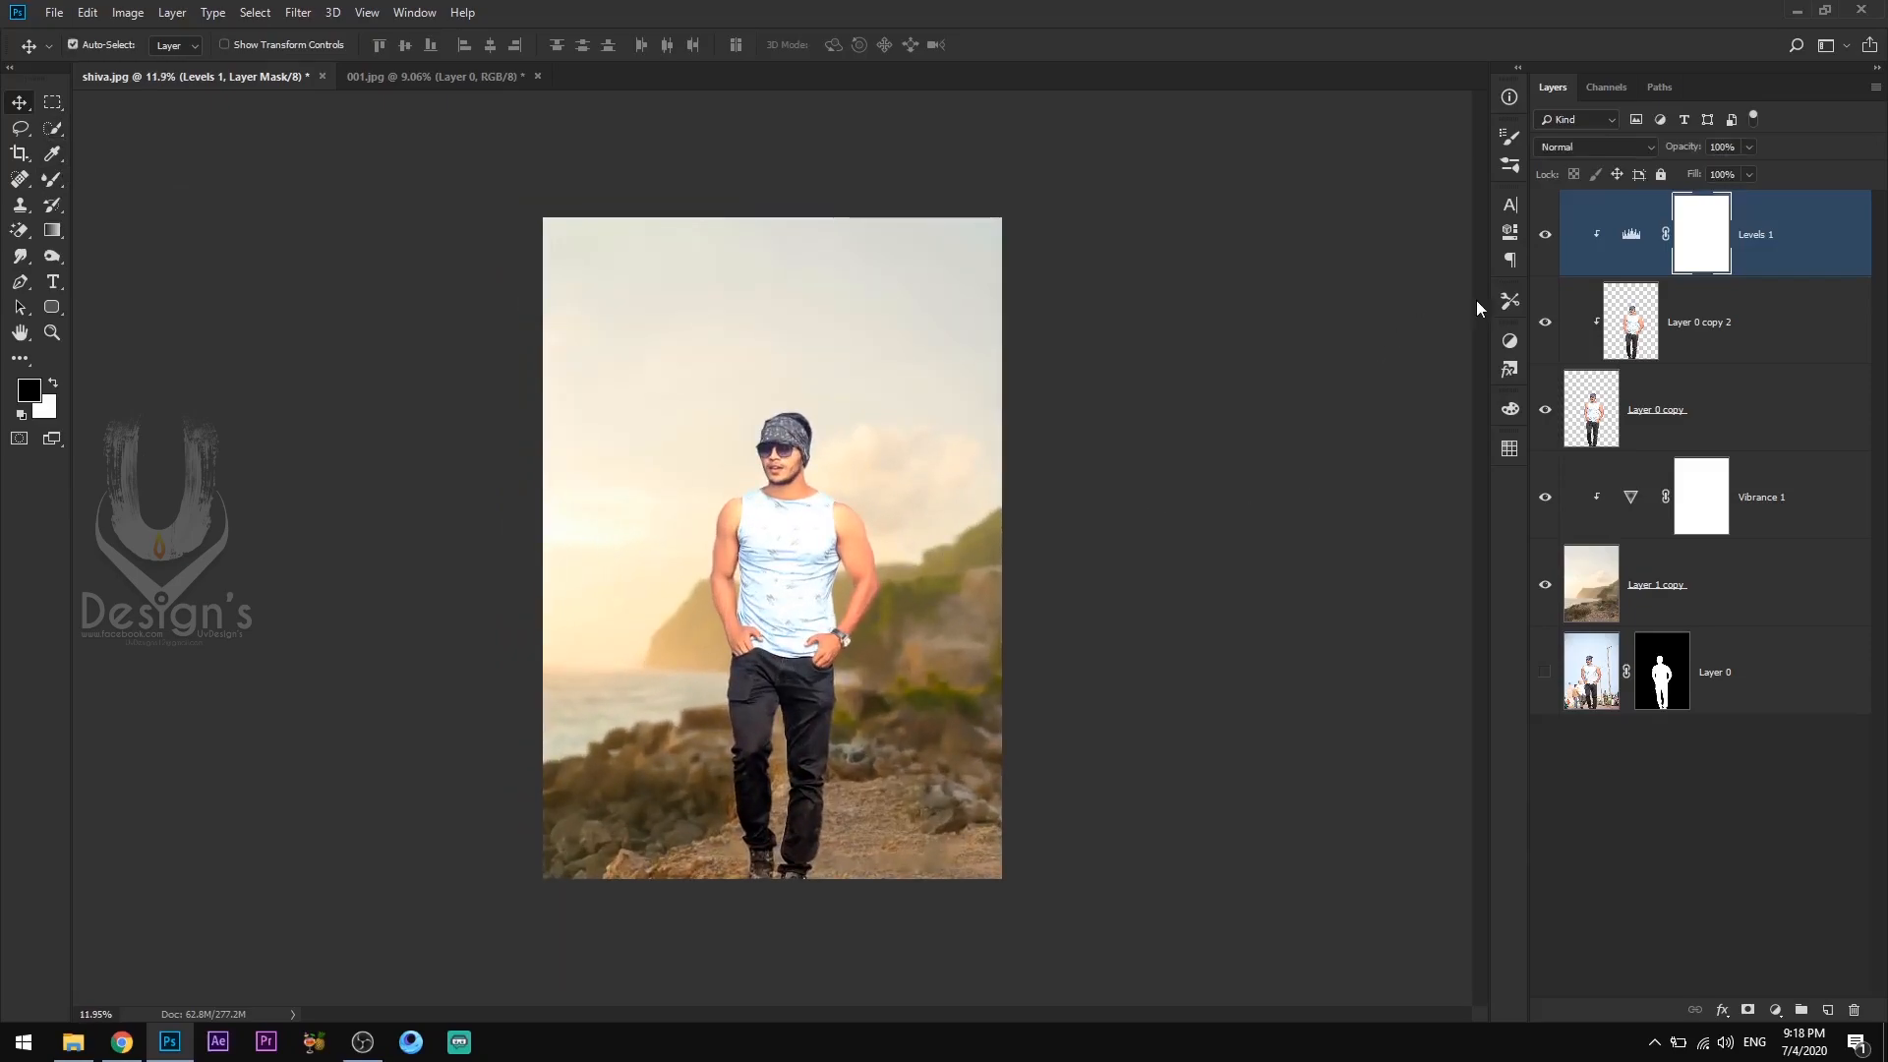
Stamp the visible layers into a new layer and warm it in Camera Raw with temperature +16 and tint +3.
key("ctrl+alt+shift+e")
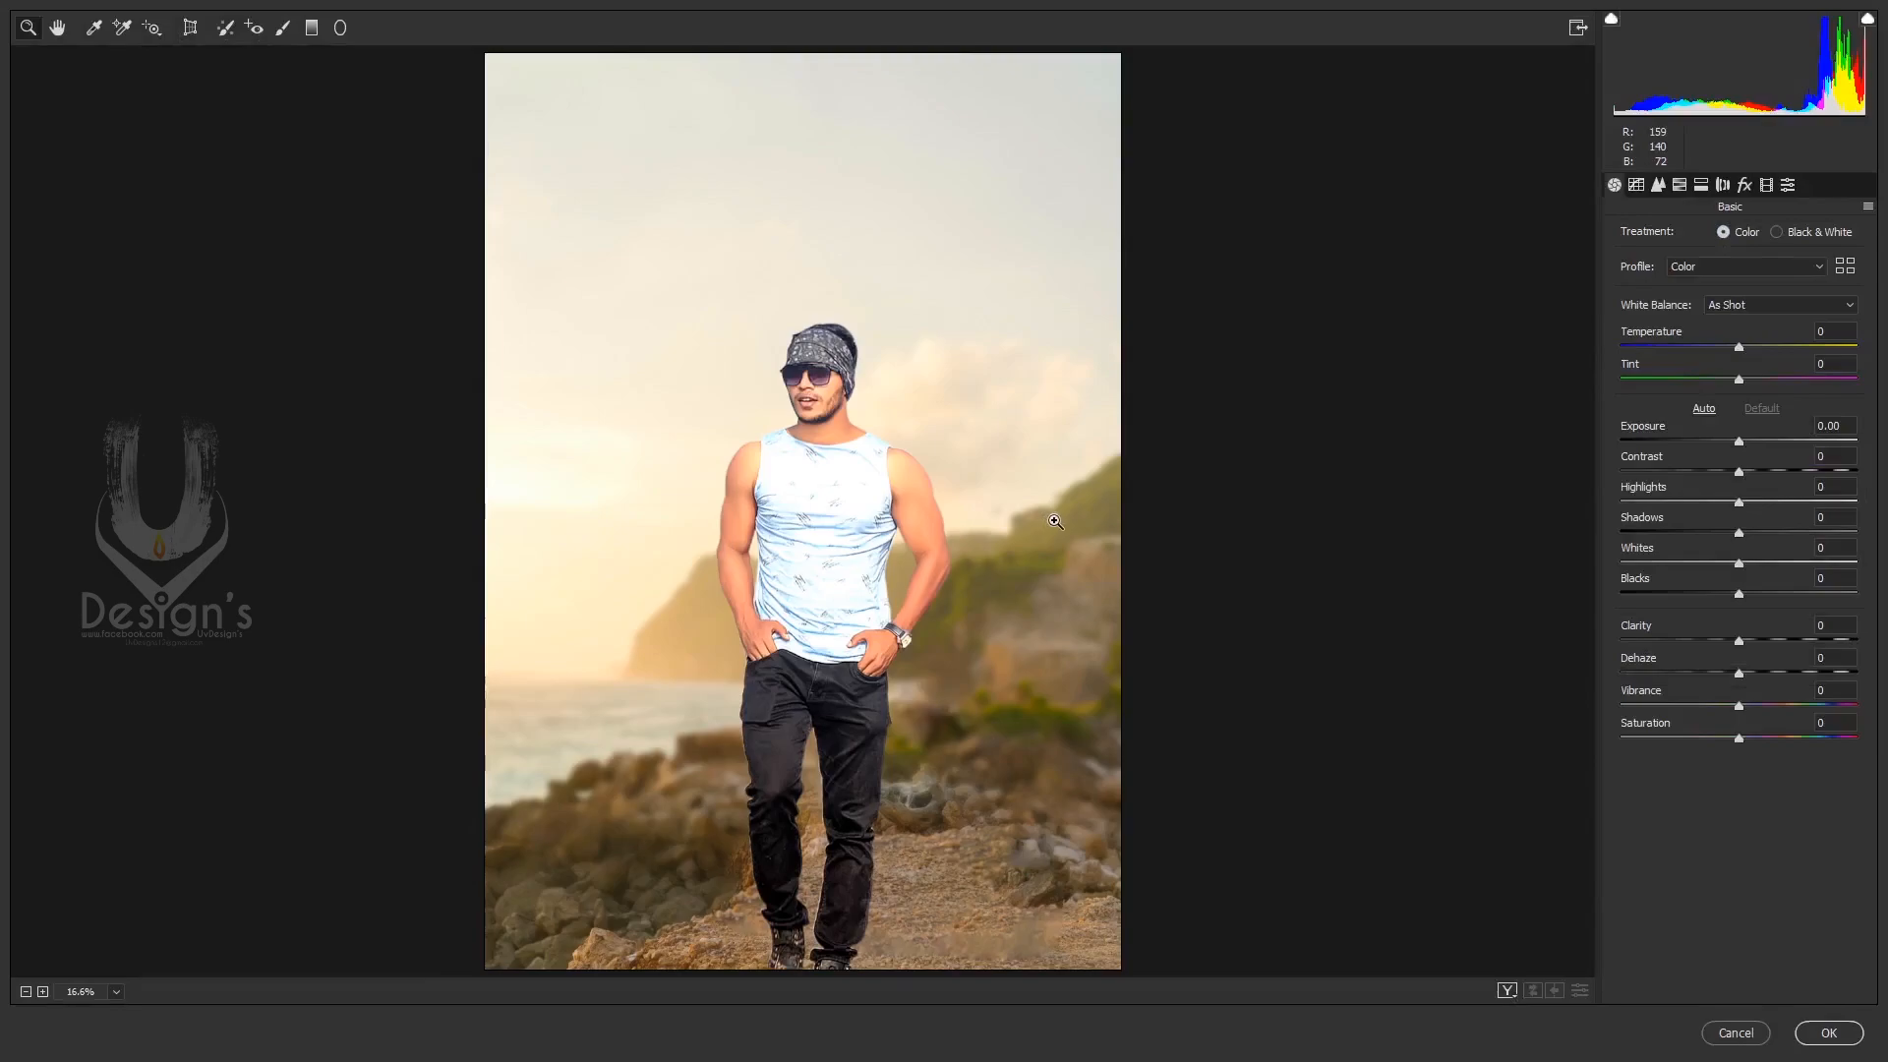
mouse_move(1738, 348)
left_mouse_down()
mouse_move(1761, 348)
mouse_move(1744, 380)
left_mouse_up()
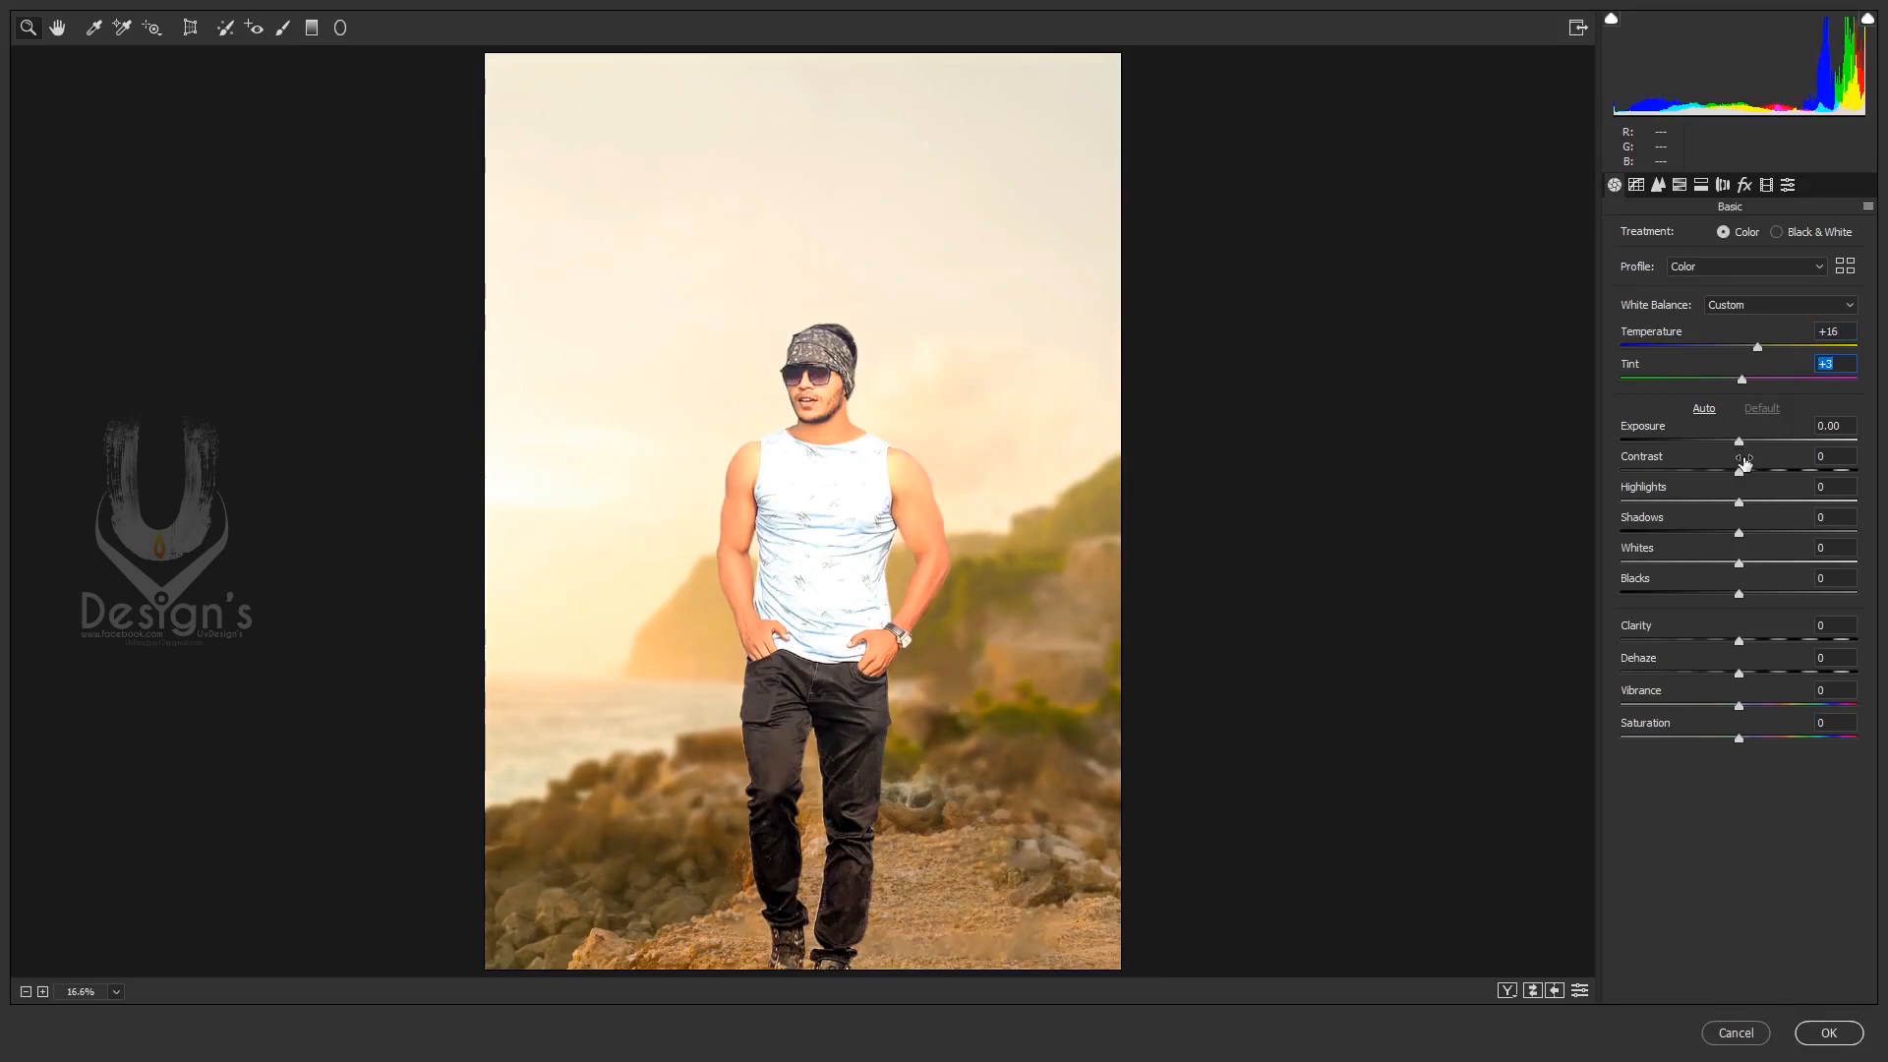
Set the stamped layer's contrast to +10, highlights -28, shadows +26, whites -87 and blacks -18, and raise its clarity slightly.
mouse_move(1739, 471)
left_mouse_down()
mouse_move(1831, 476)
mouse_move(1698, 478)
mouse_move(1748, 491)
left_mouse_up()
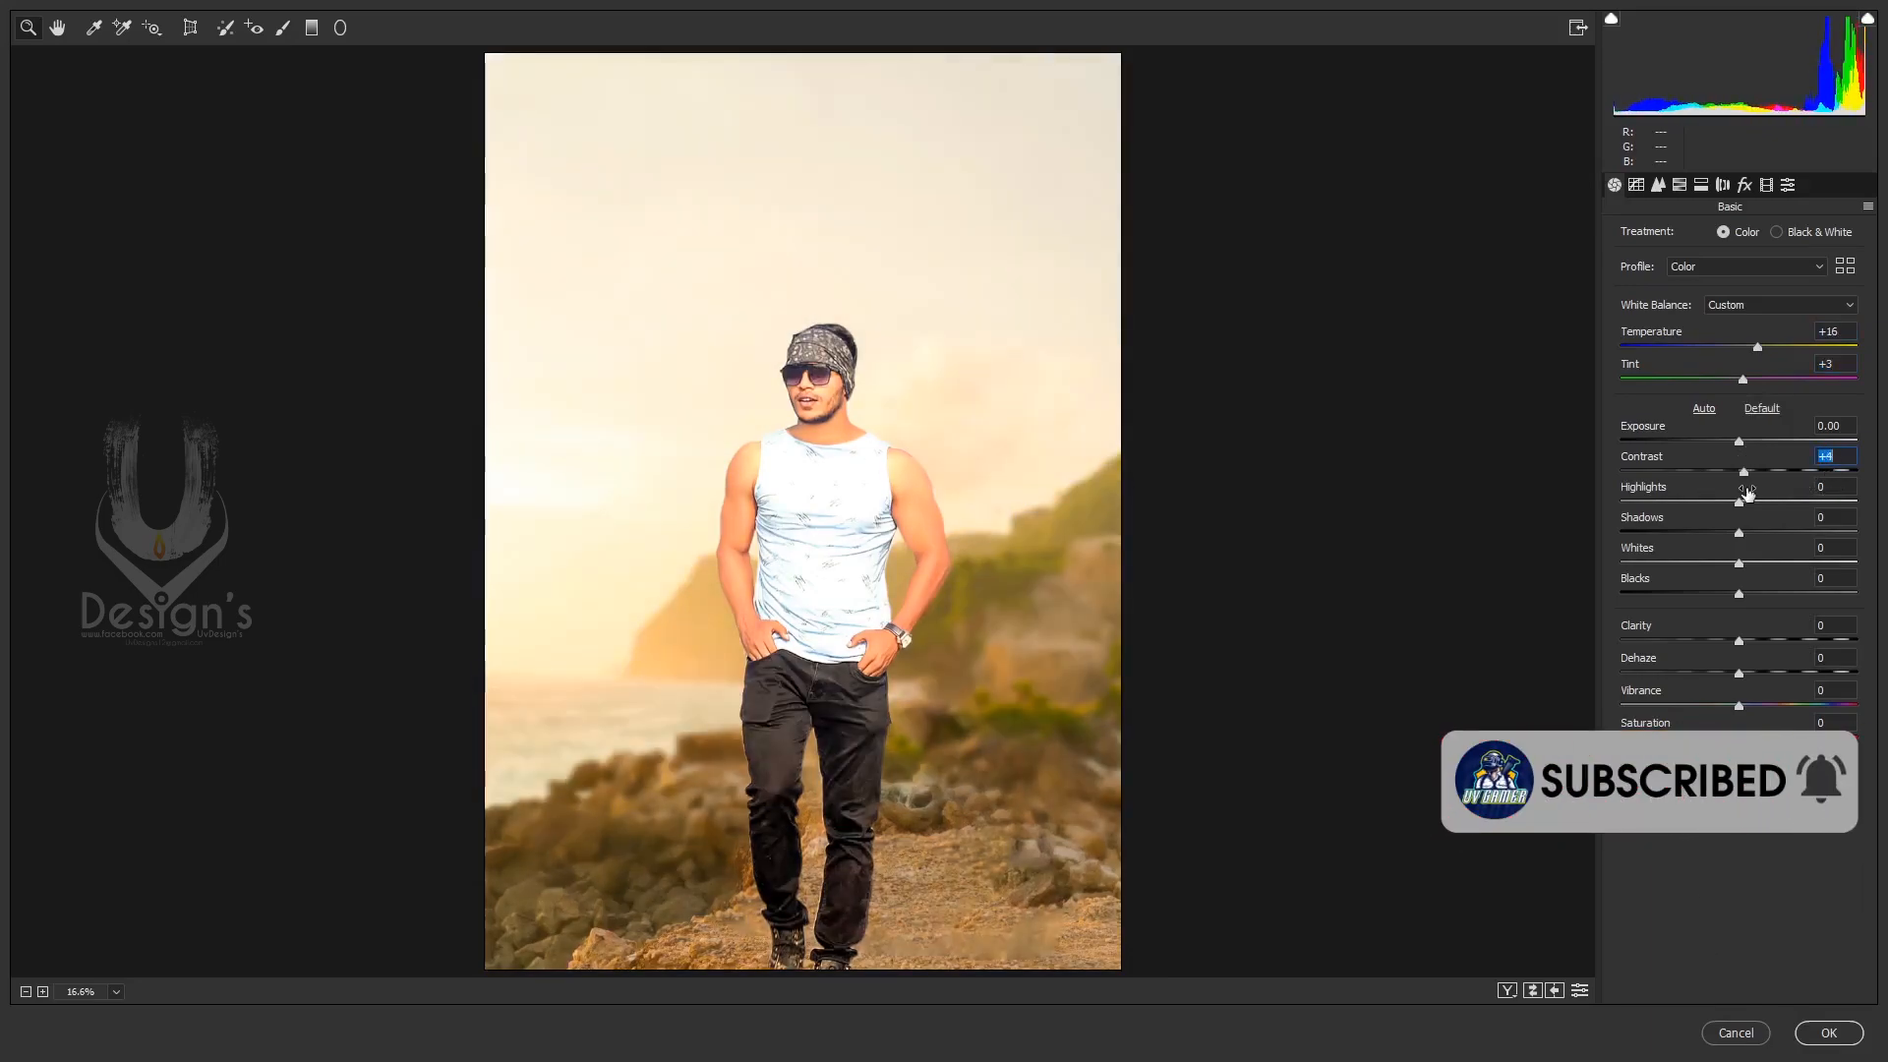
left_click_drag(1739, 597, 1718, 596)
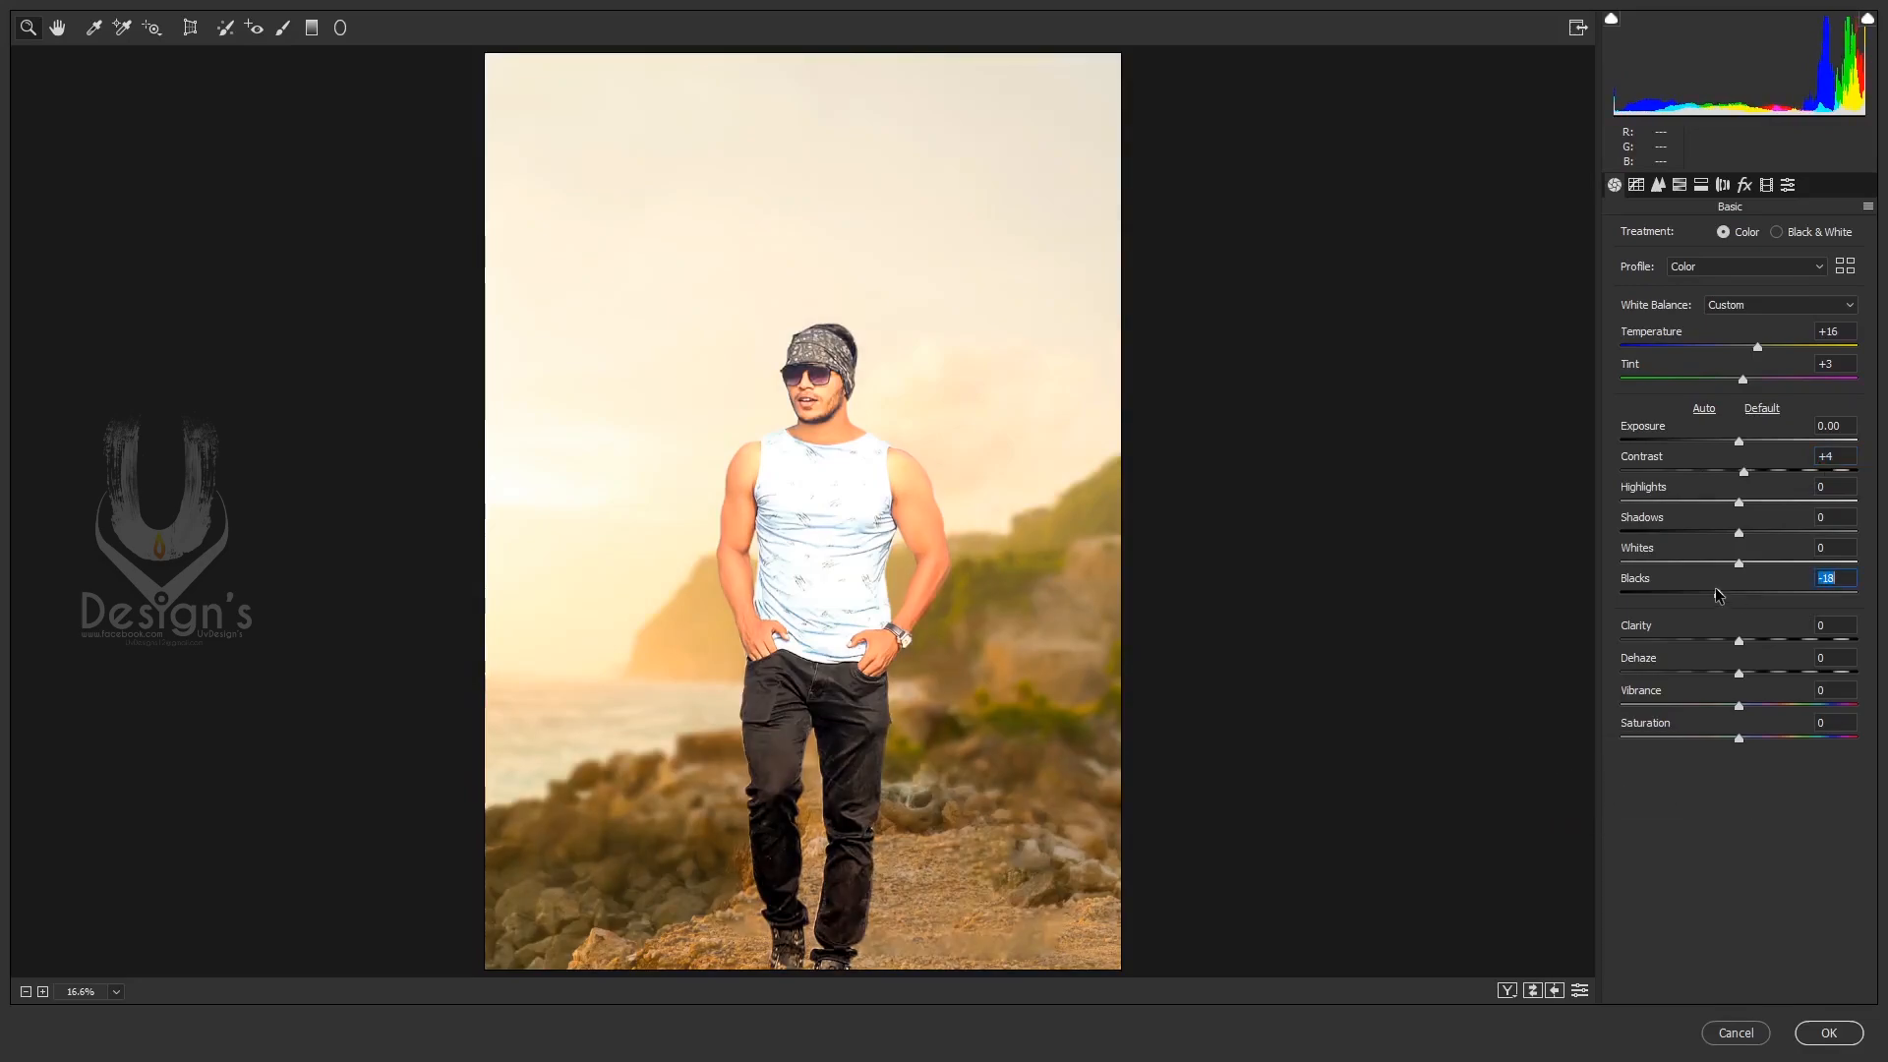
left_click_drag(1740, 533, 1654, 556)
left_click_drag(1739, 503, 1637, 575)
left_click_drag(1635, 503, 1768, 535)
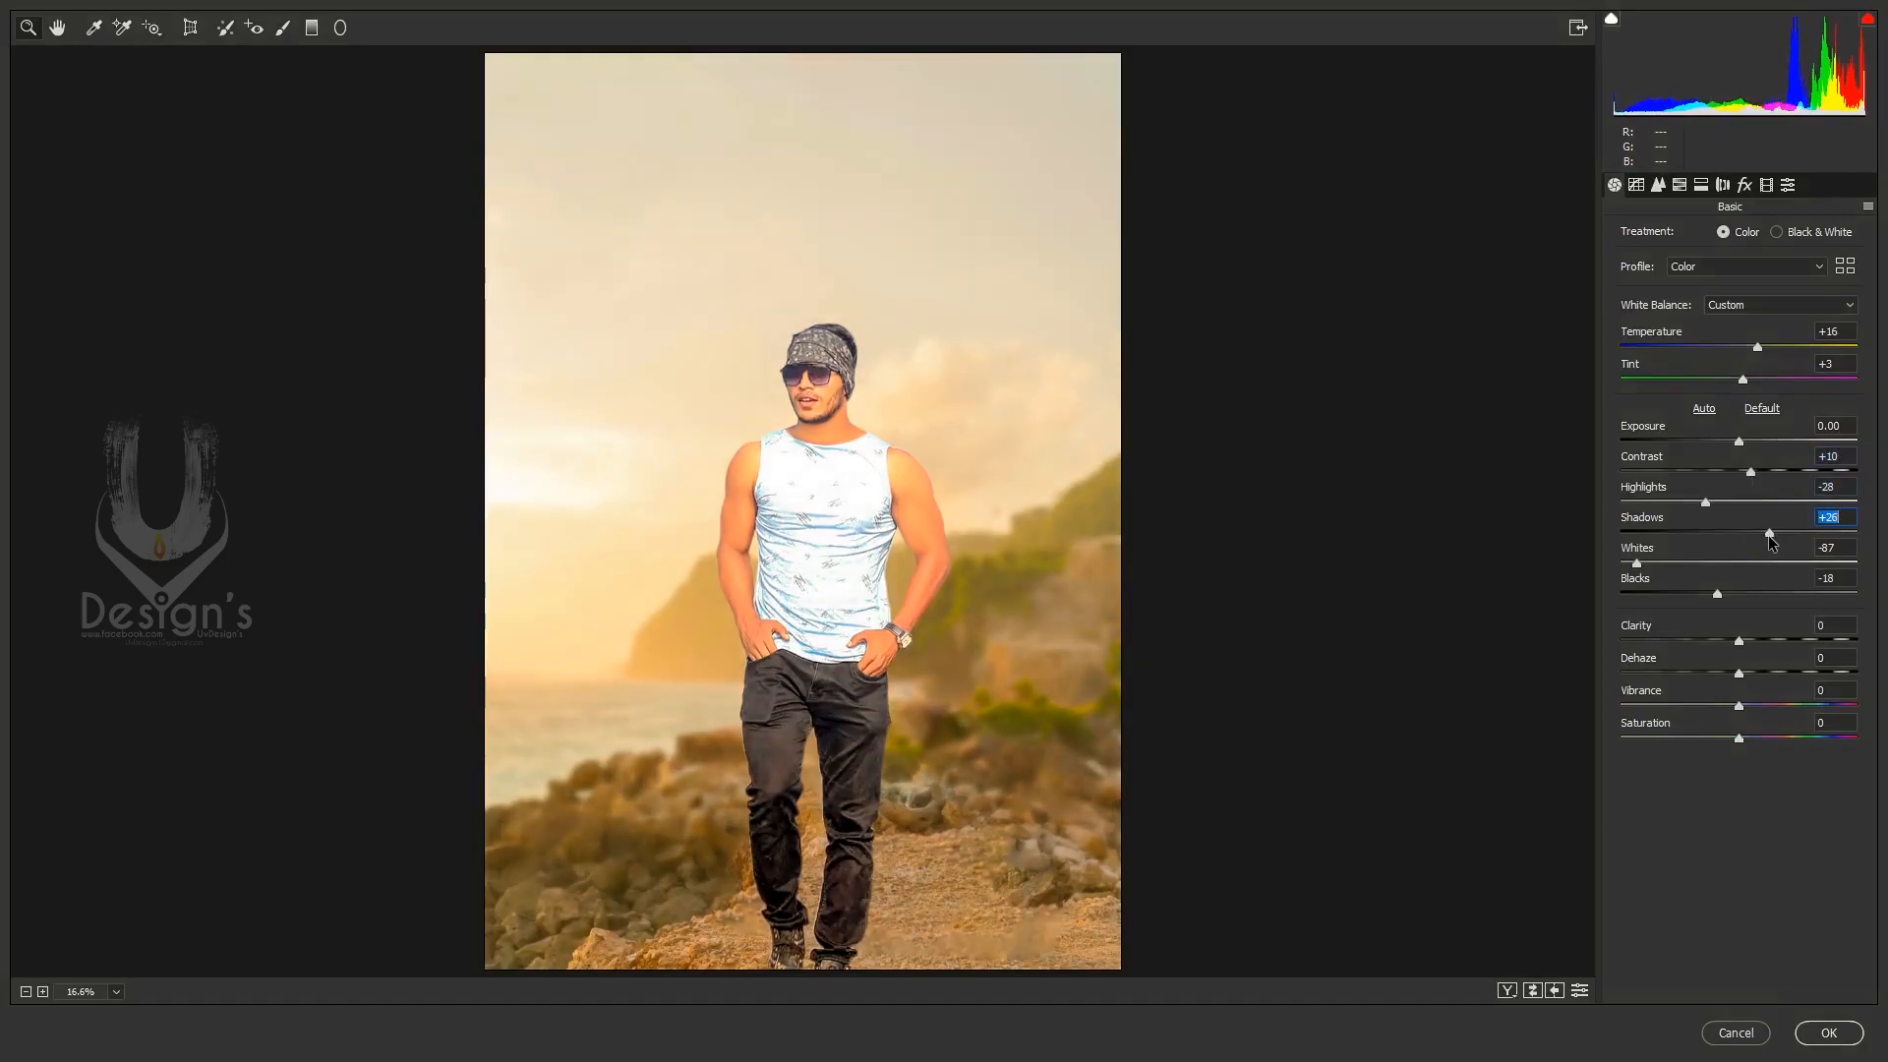
left_click_drag(1739, 641, 1760, 643)
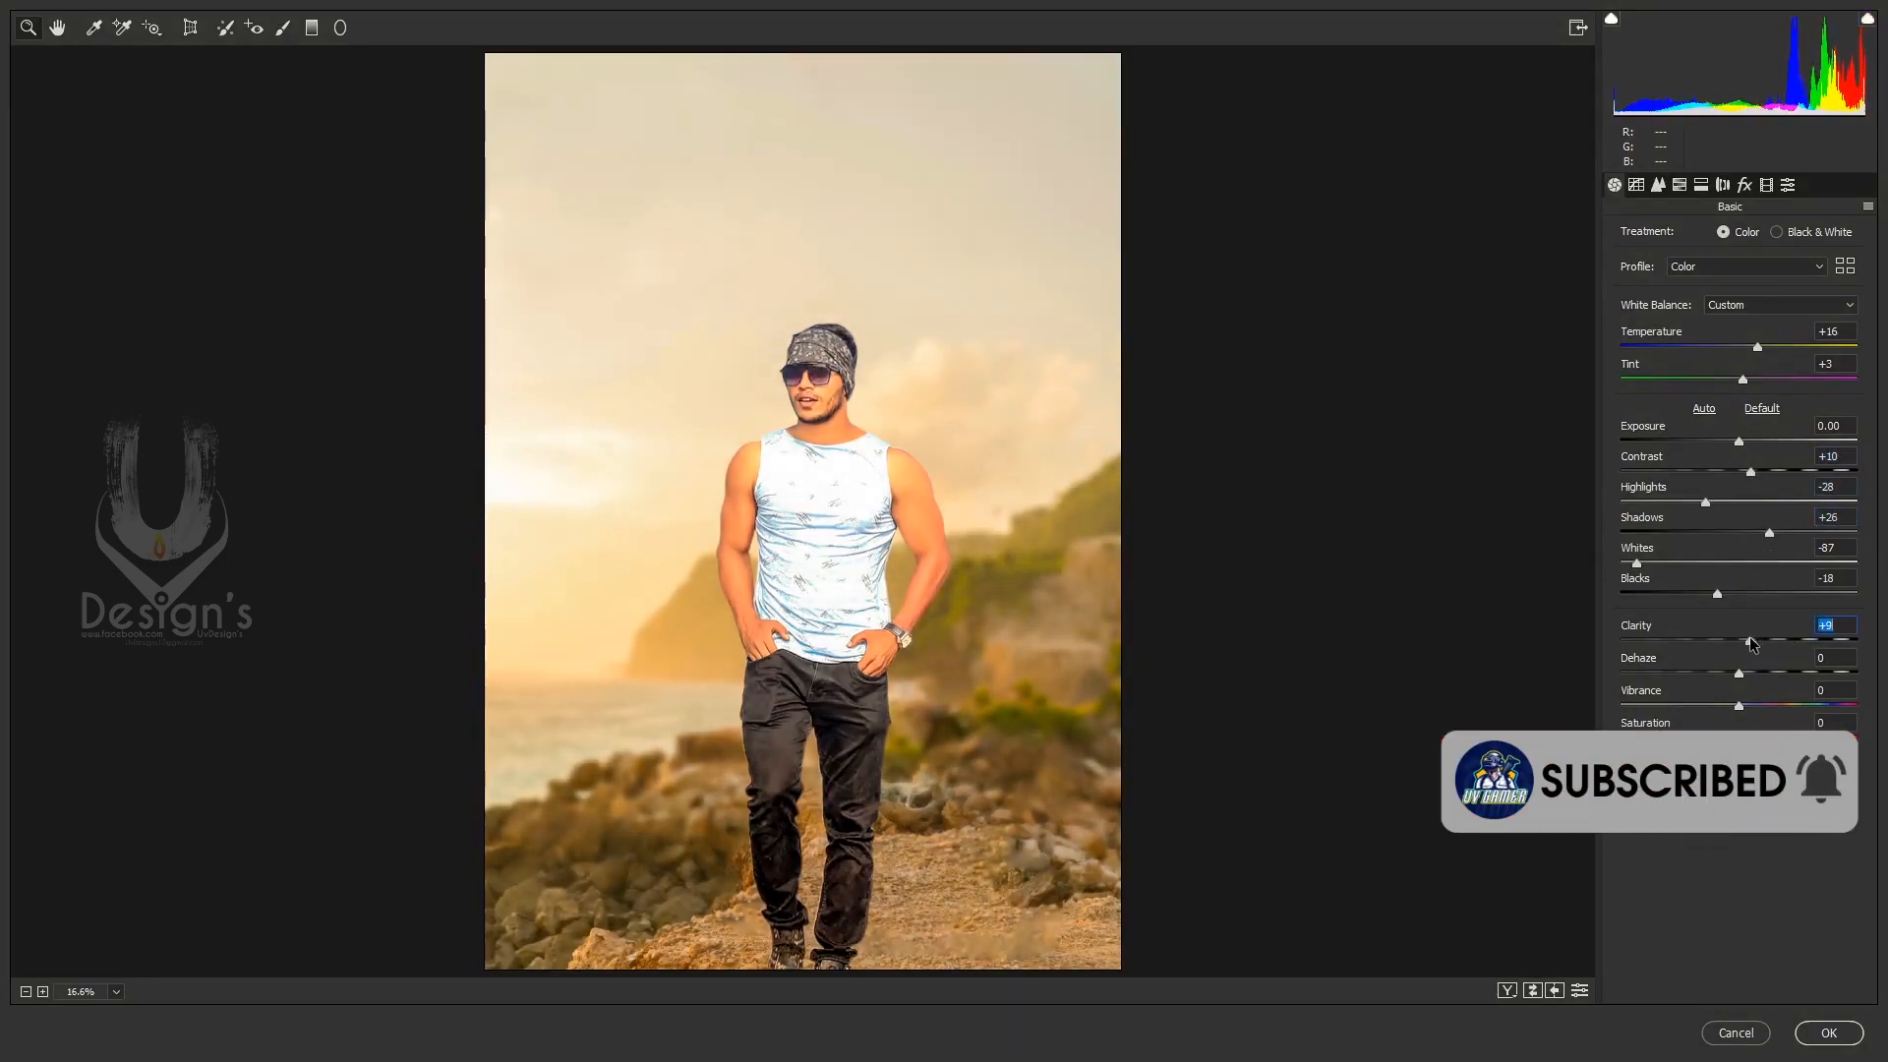
Set luminance noise reduction to 11 and fine-tune the HSL luminance and saturation of individual colours, including the blues.
left_click(1658, 185)
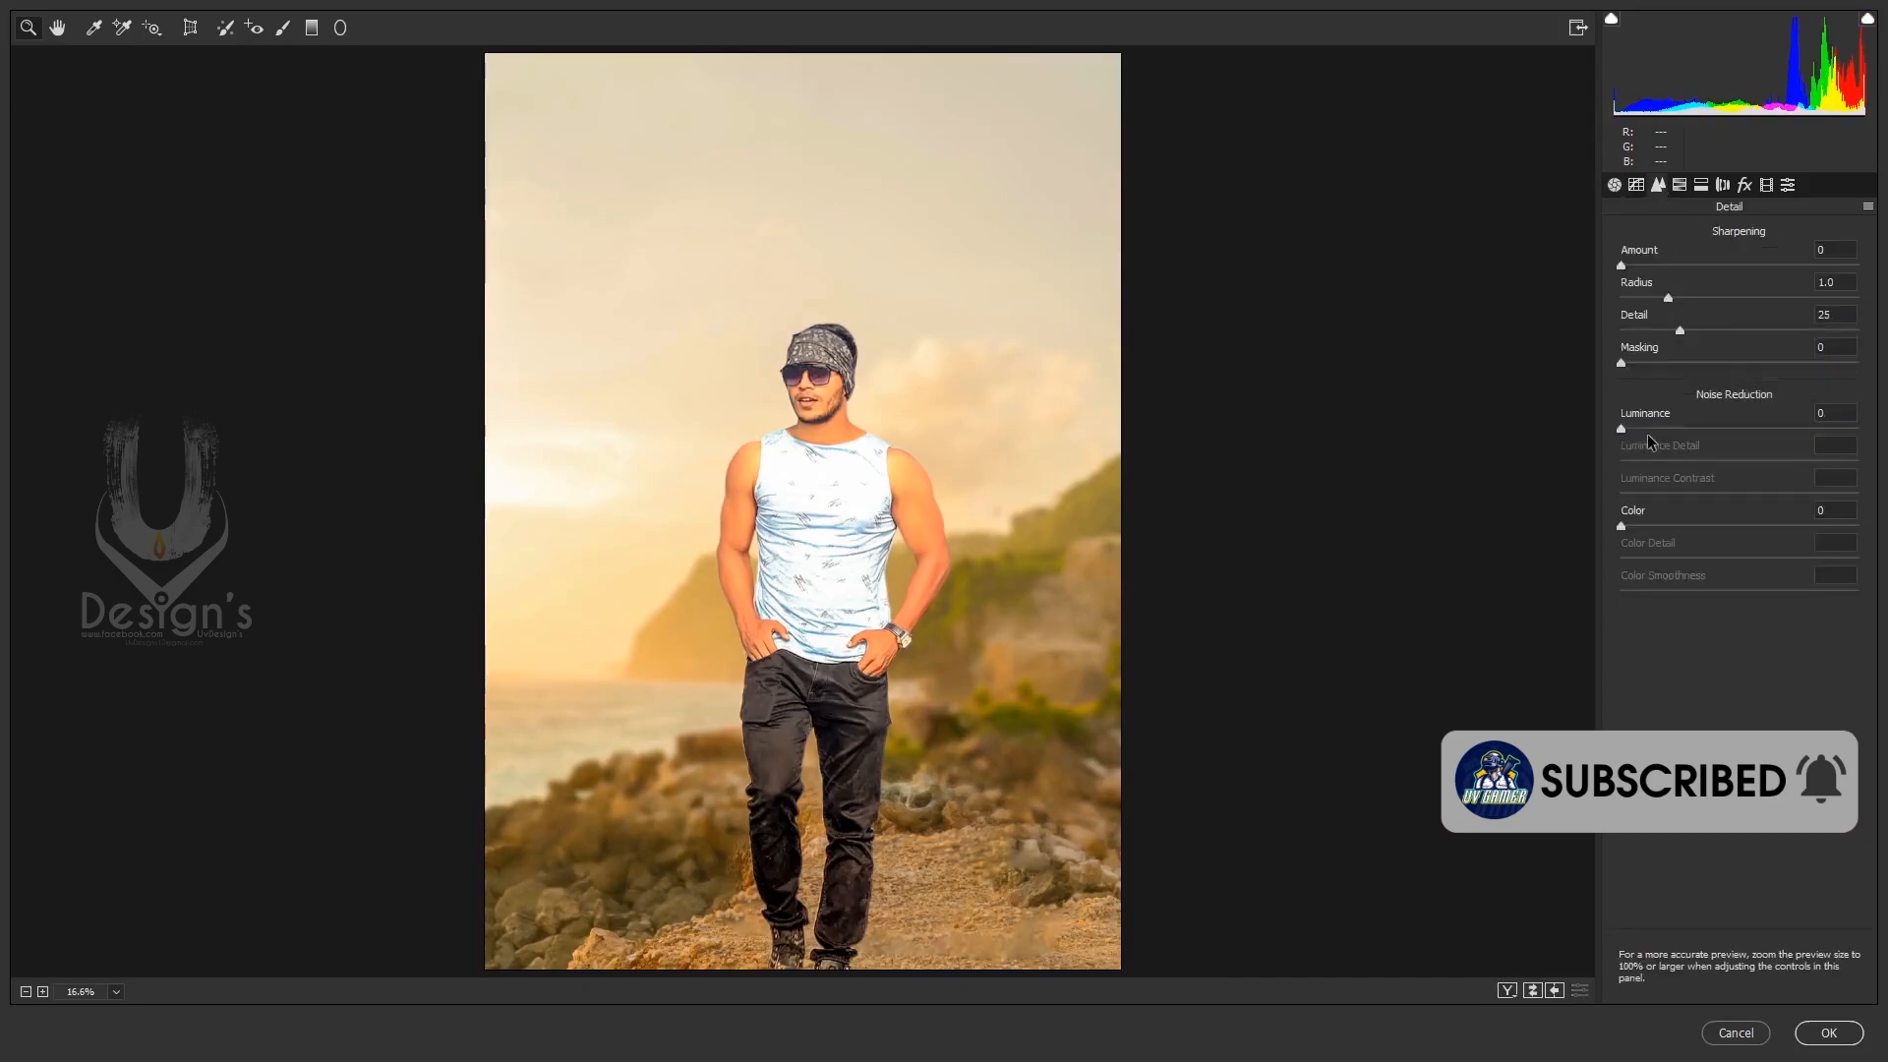
left_click(1648, 431)
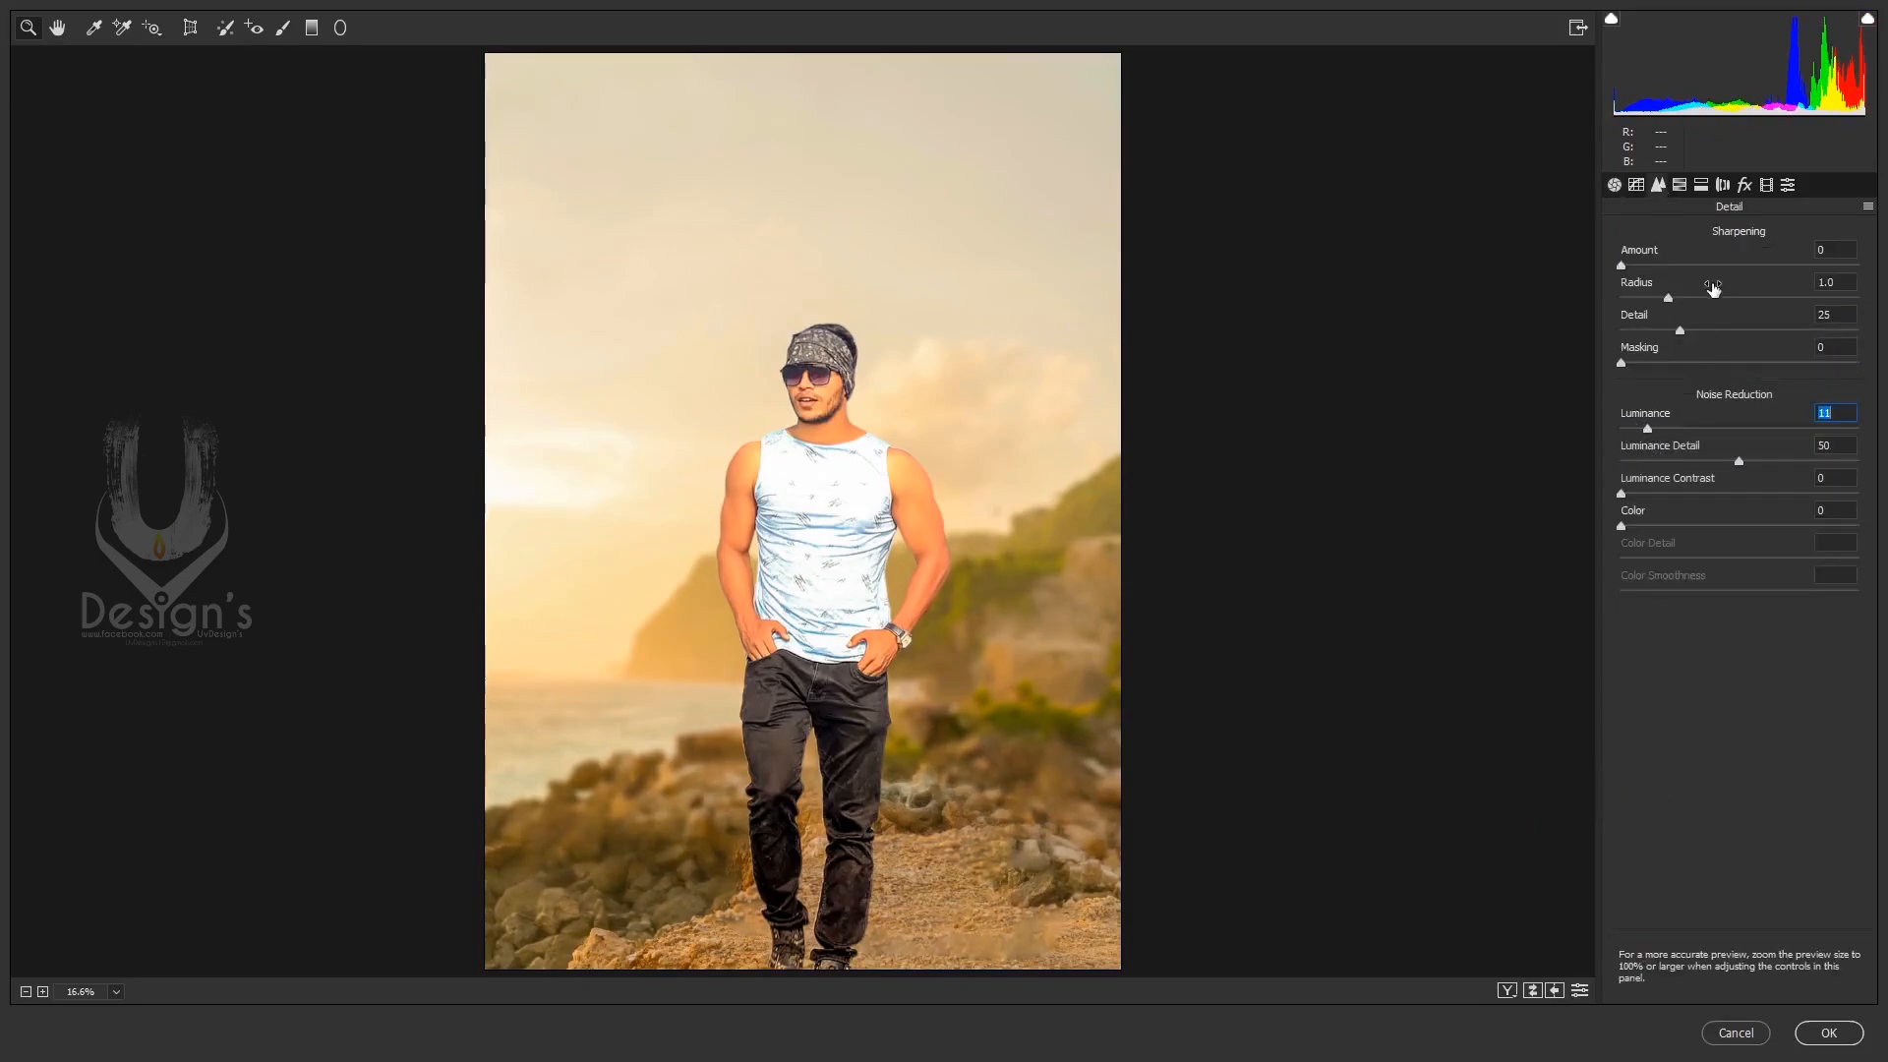
left_click(1680, 185)
left_click(1763, 239)
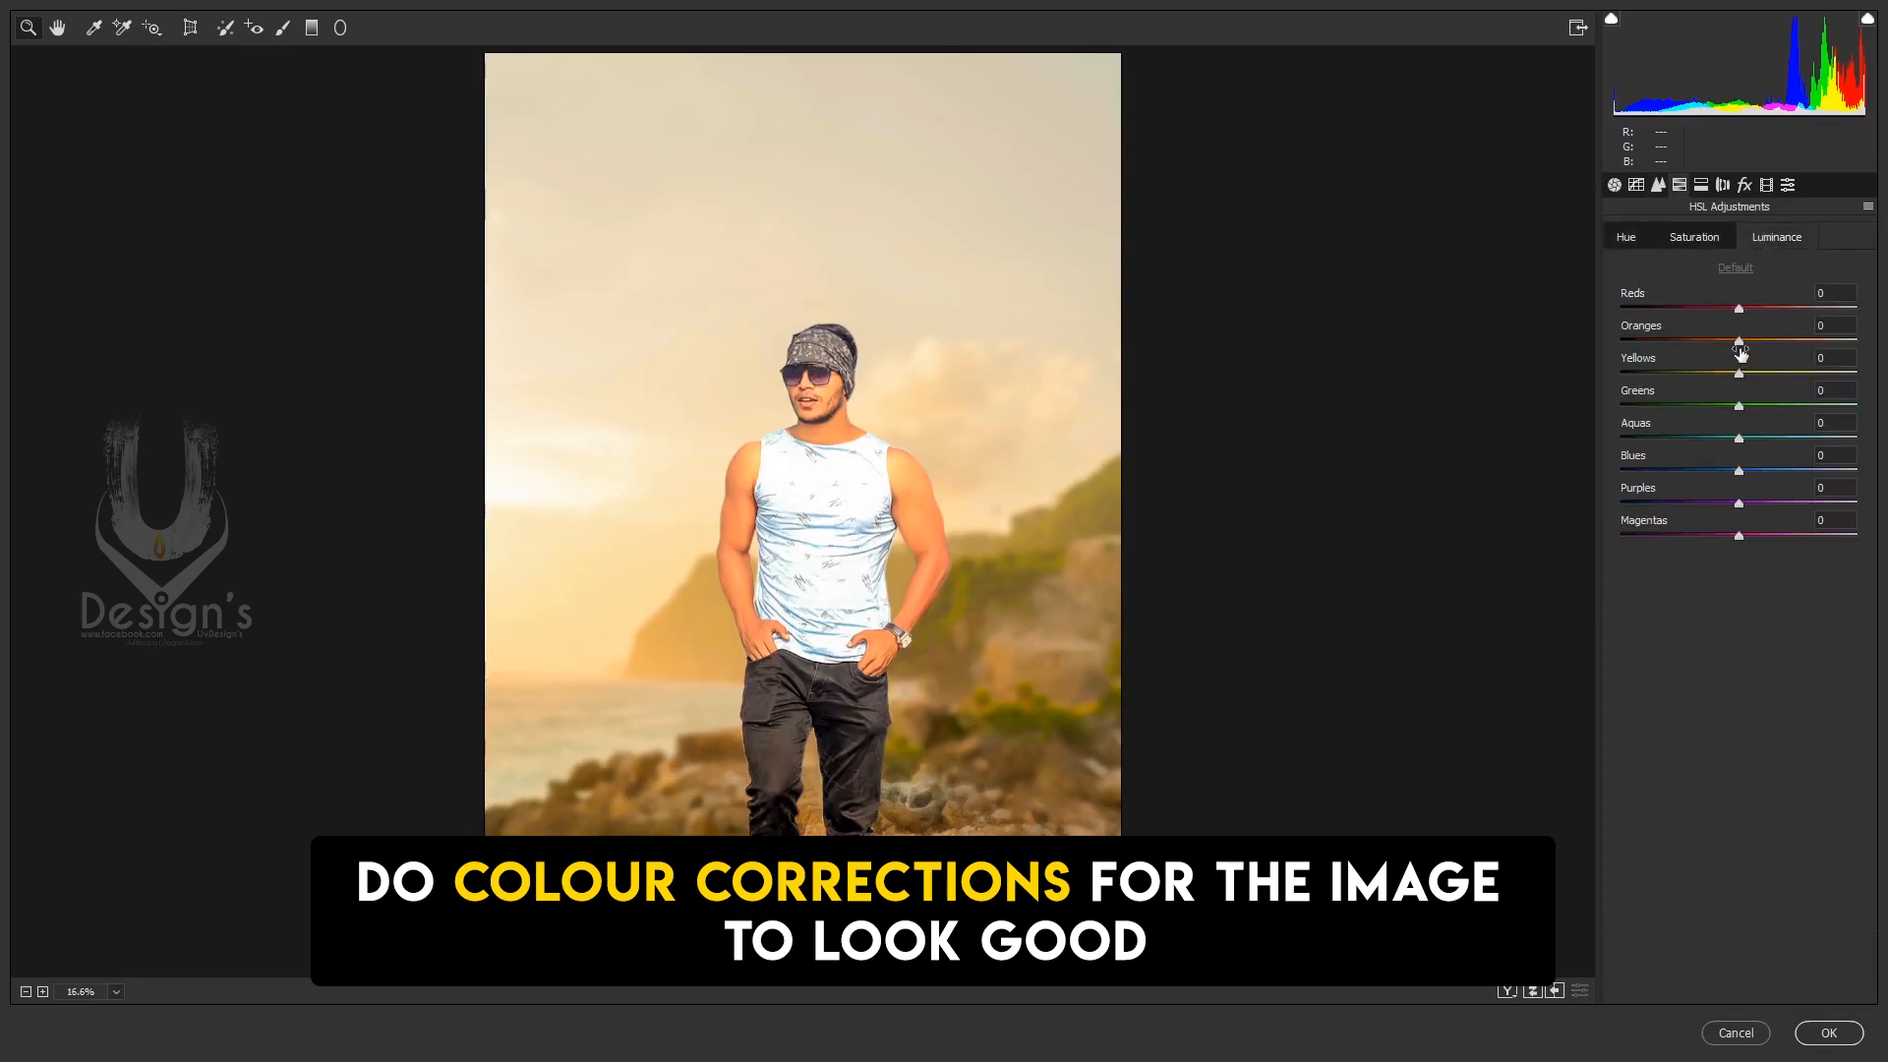
left_click_drag(1761, 335, 1818, 471)
left_click(1701, 239)
left_click_drag(1643, 471, 1830, 438)
Calibrate the primaries with red hue -2, red saturation -23, green hue +8 and blue saturation +15, and apply the Camera Raw grade.
left_click(1768, 185)
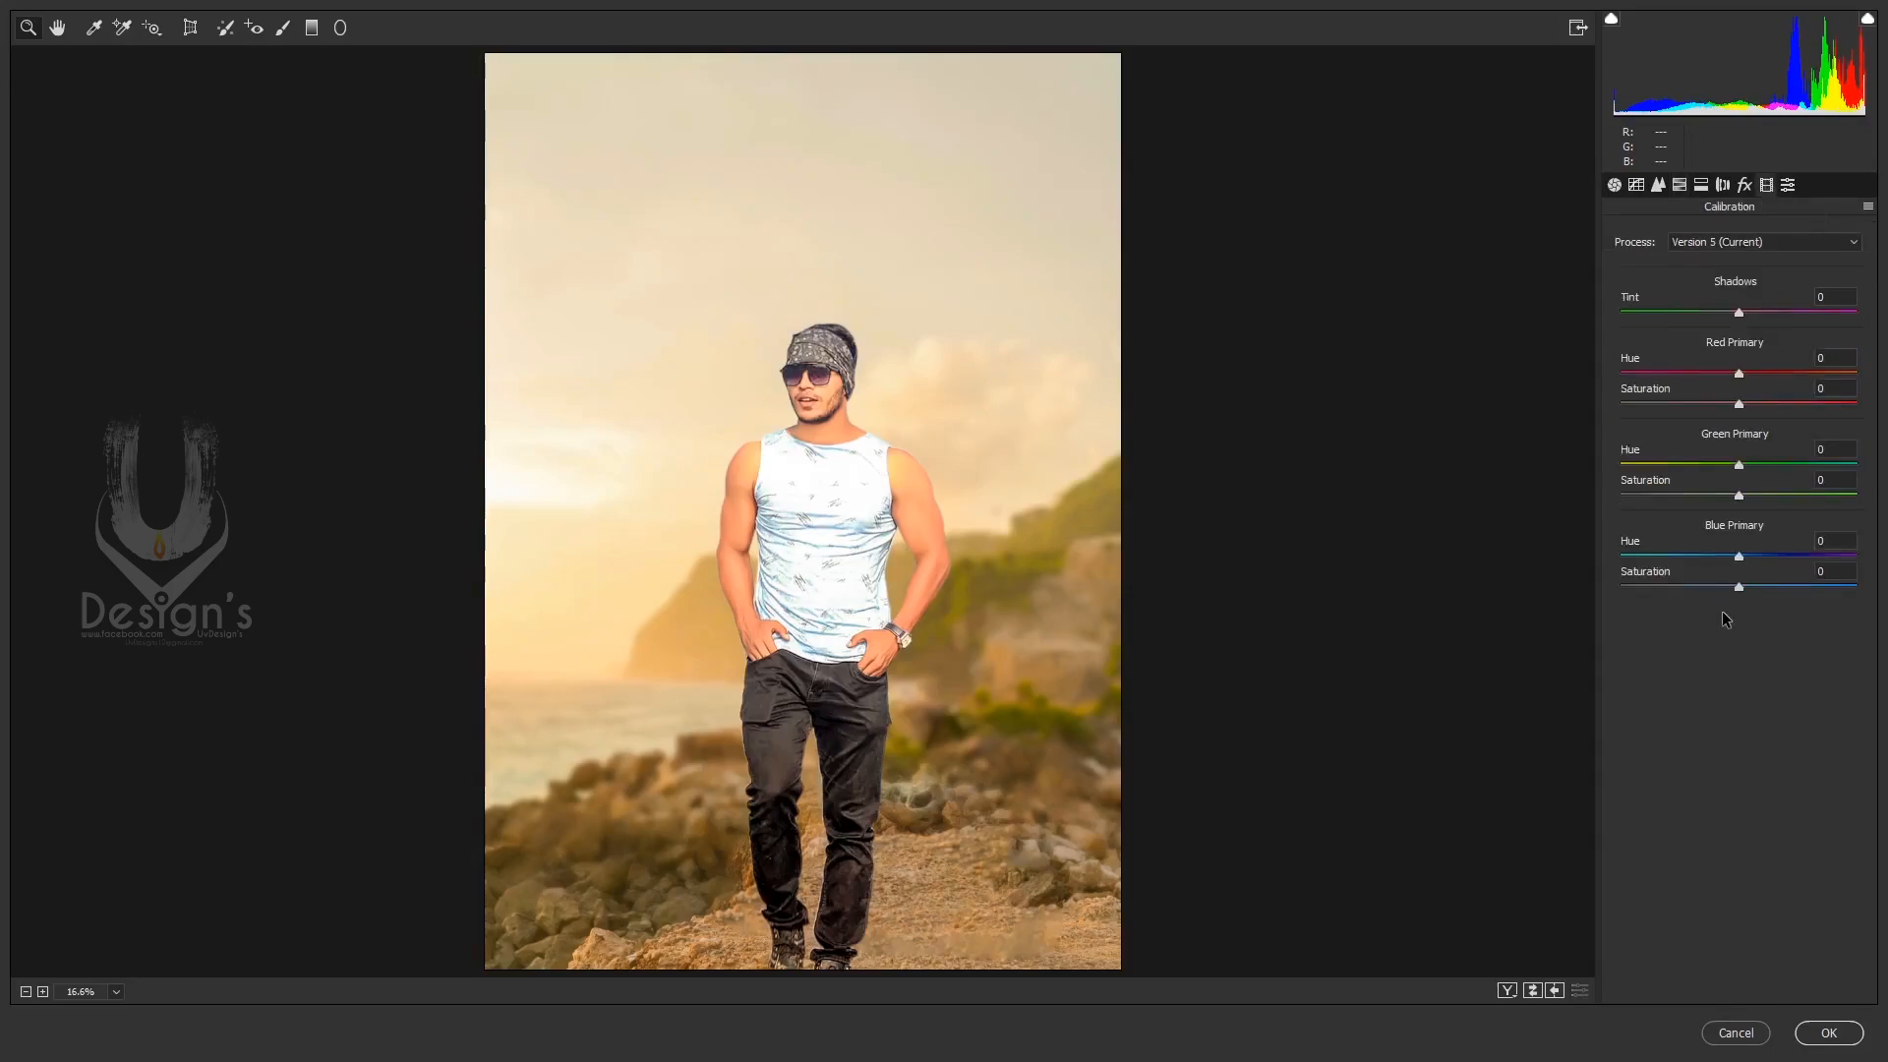
mouse_move(1739, 588)
left_mouse_down()
mouse_move(1804, 582)
mouse_move(1756, 587)
left_mouse_up()
mouse_move(1739, 464)
left_mouse_down()
mouse_move(1709, 464)
mouse_move(1776, 464)
mouse_move(1747, 464)
left_mouse_up()
left_click_drag(1738, 373, 1712, 403)
left_click(1103, 405, "alt")
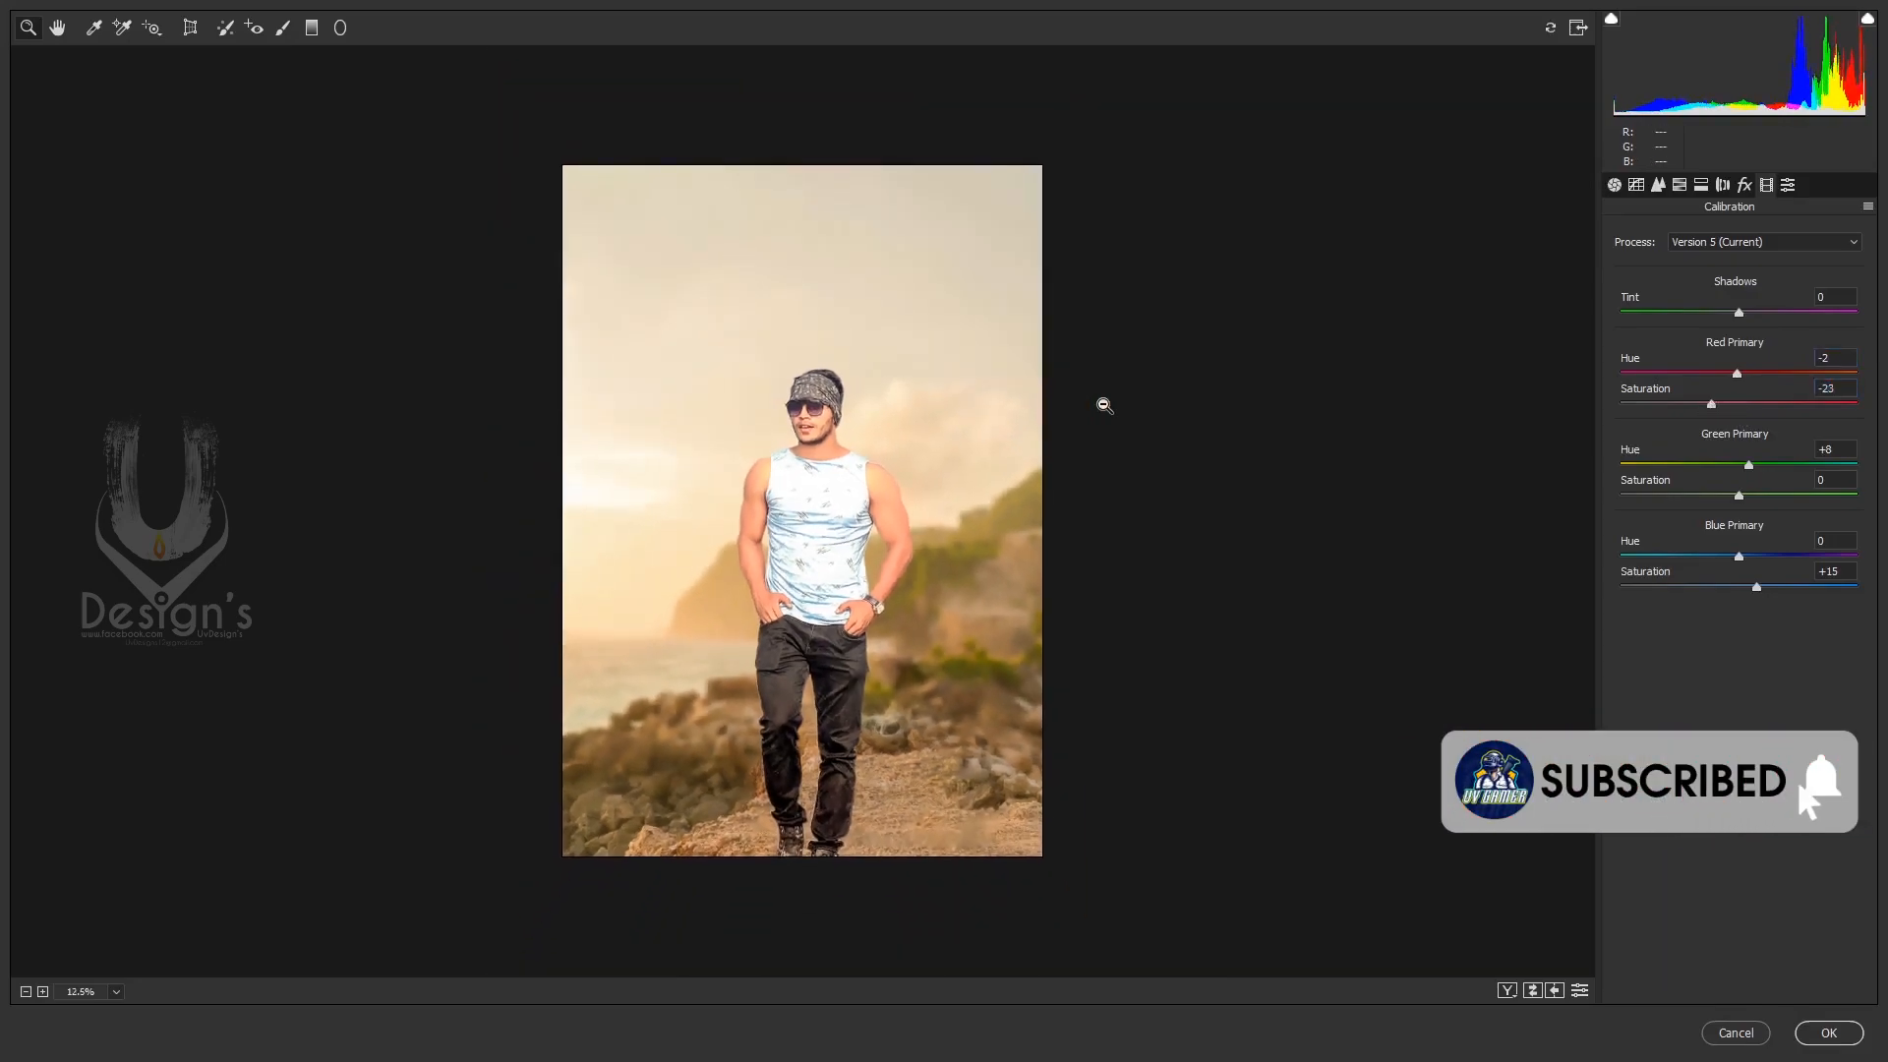
left_click(1104, 405, "alt")
left_click(1091, 464)
left_click(1092, 469)
left_click(778, 427)
left_click(779, 427)
left_click(779, 427)
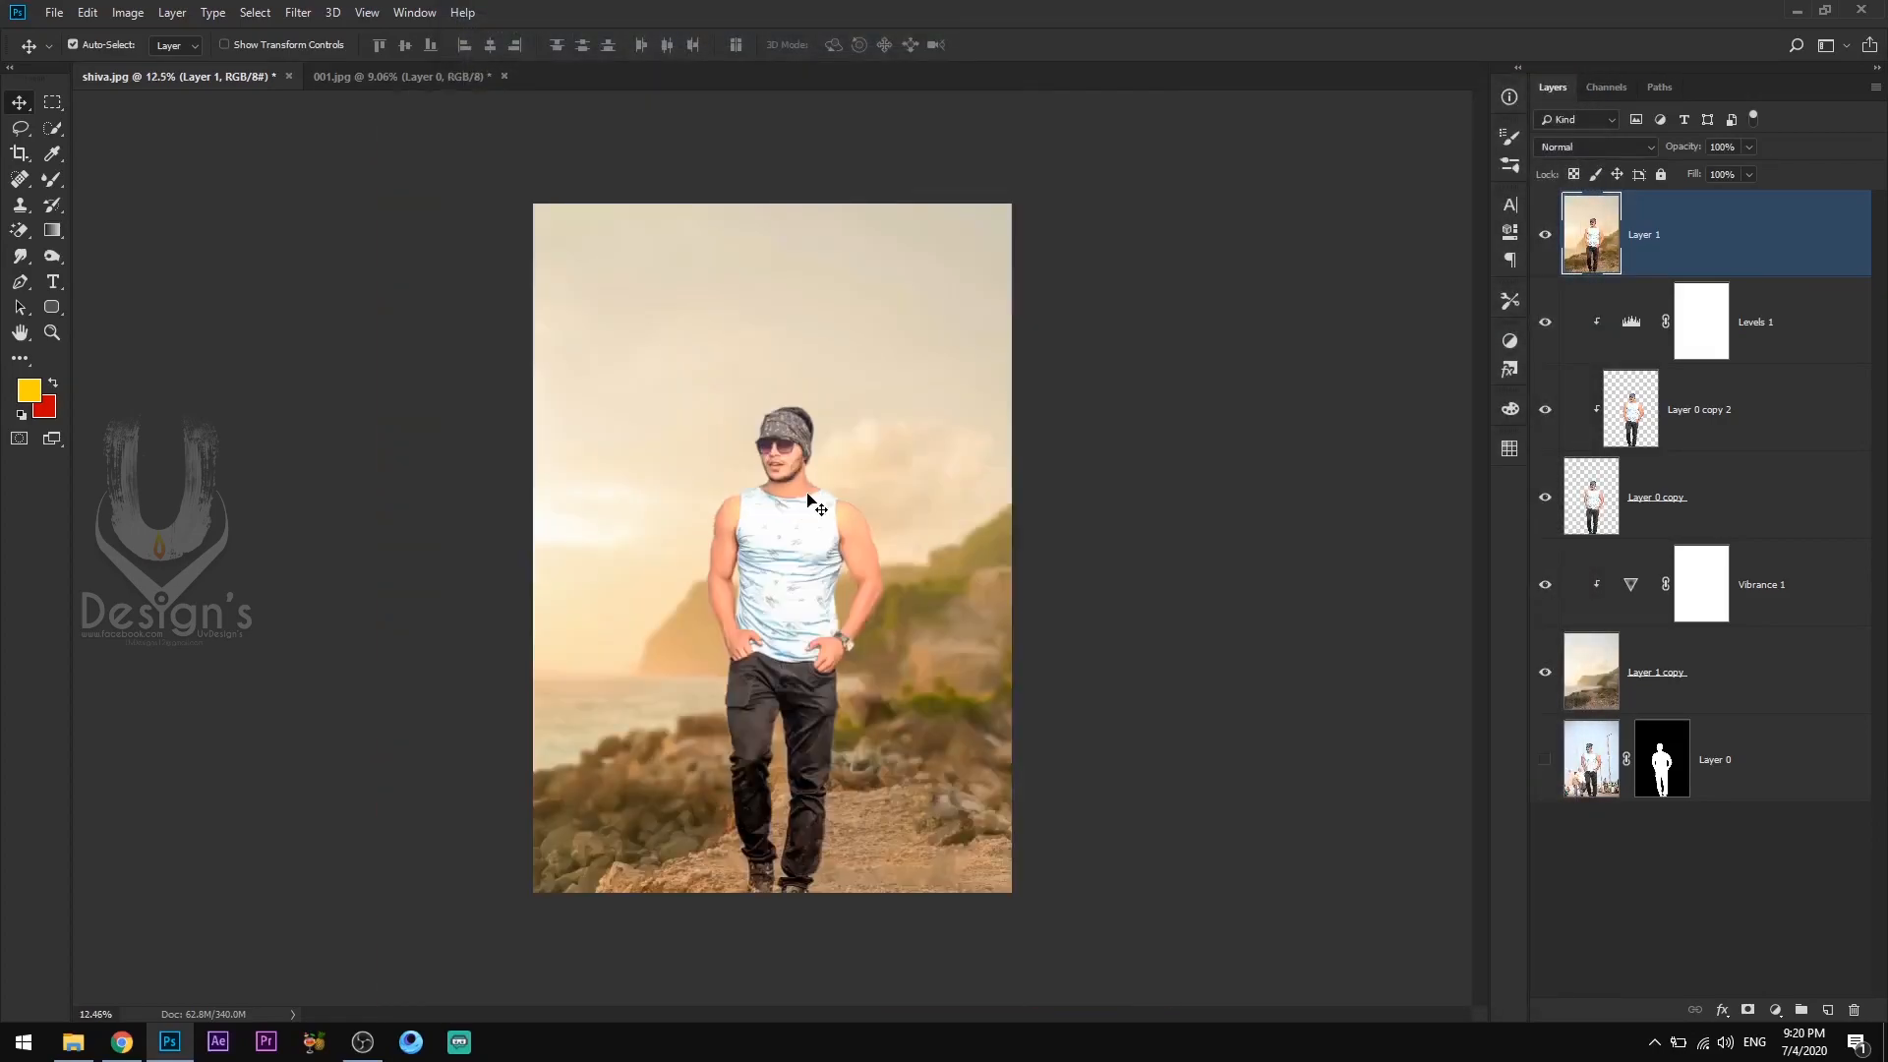
Add a Color Lookup adjustment layer, try its 3D LUTs one after another, and choose Kodak 5218 Kodak 2395.
left_click(1777, 1012)
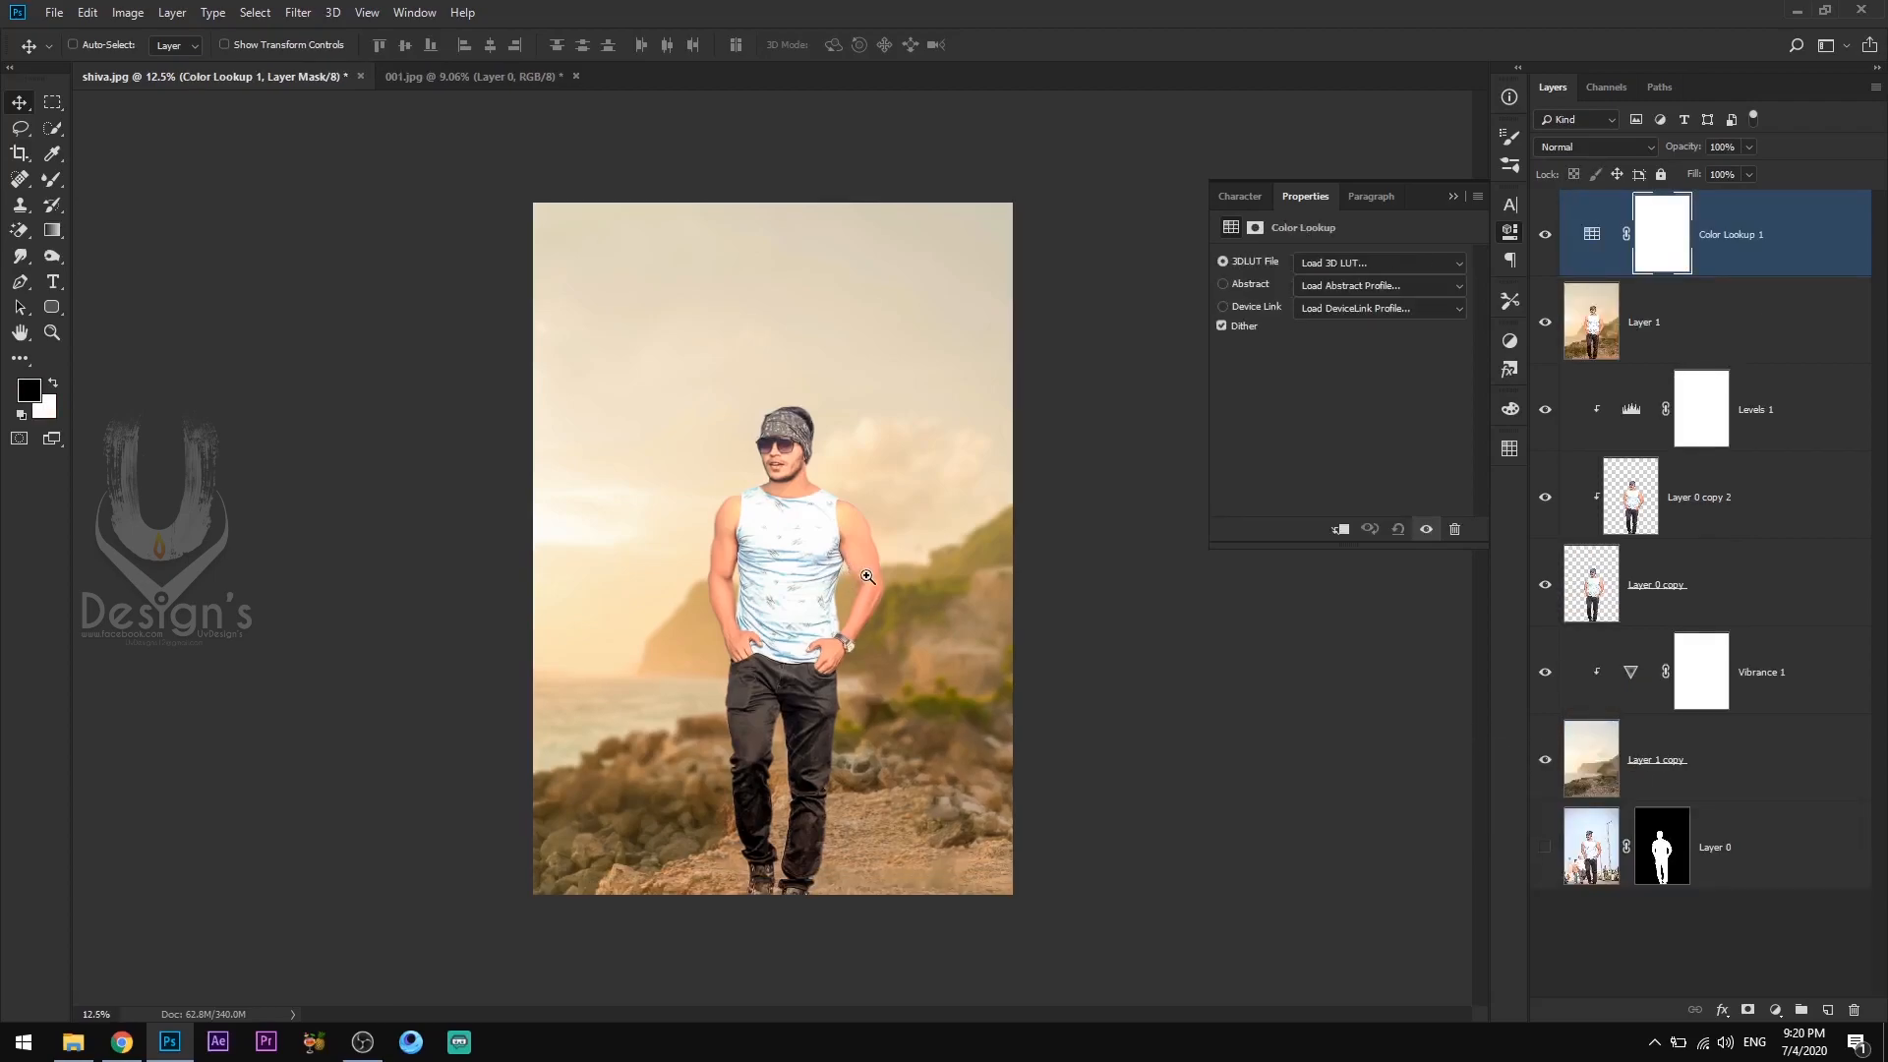
left_click_drag(865, 576, 889, 580)
left_click(1371, 260)
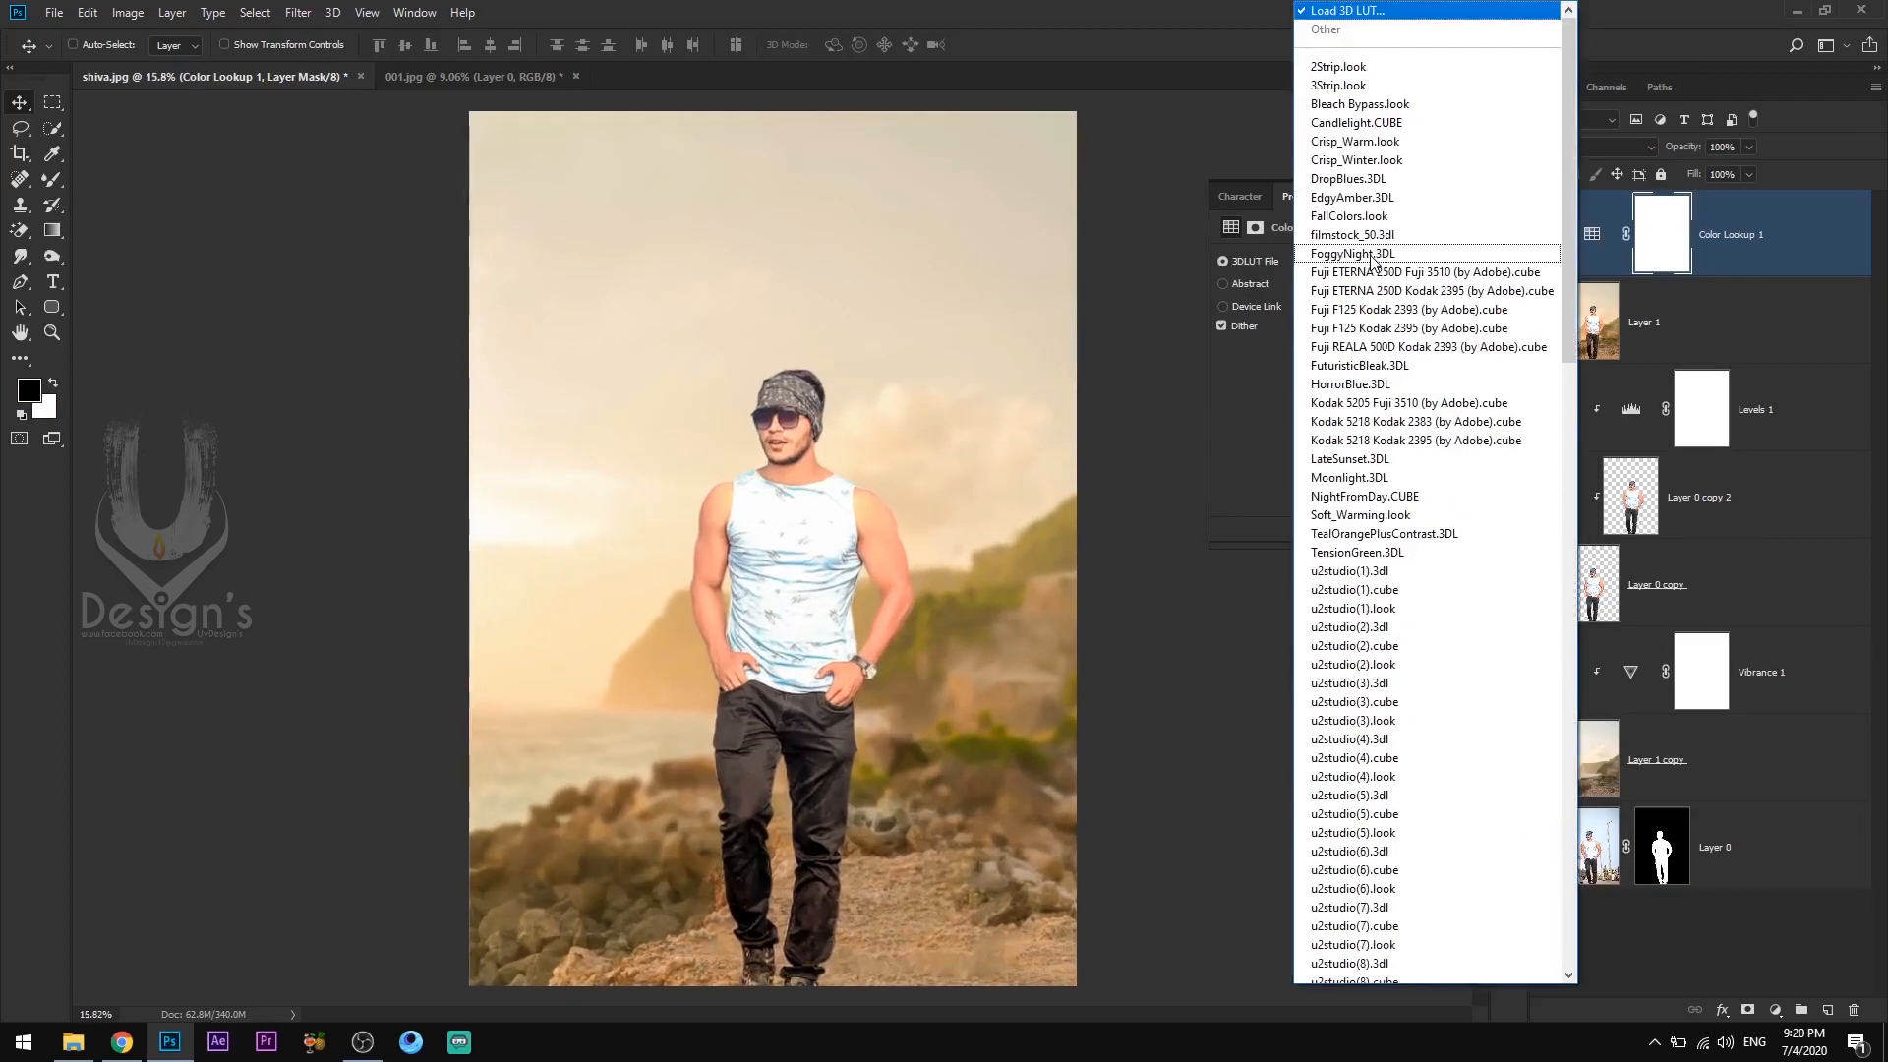
left_click(1353, 71)
key("Down")
key("Down")
key("Down")
key("Down")
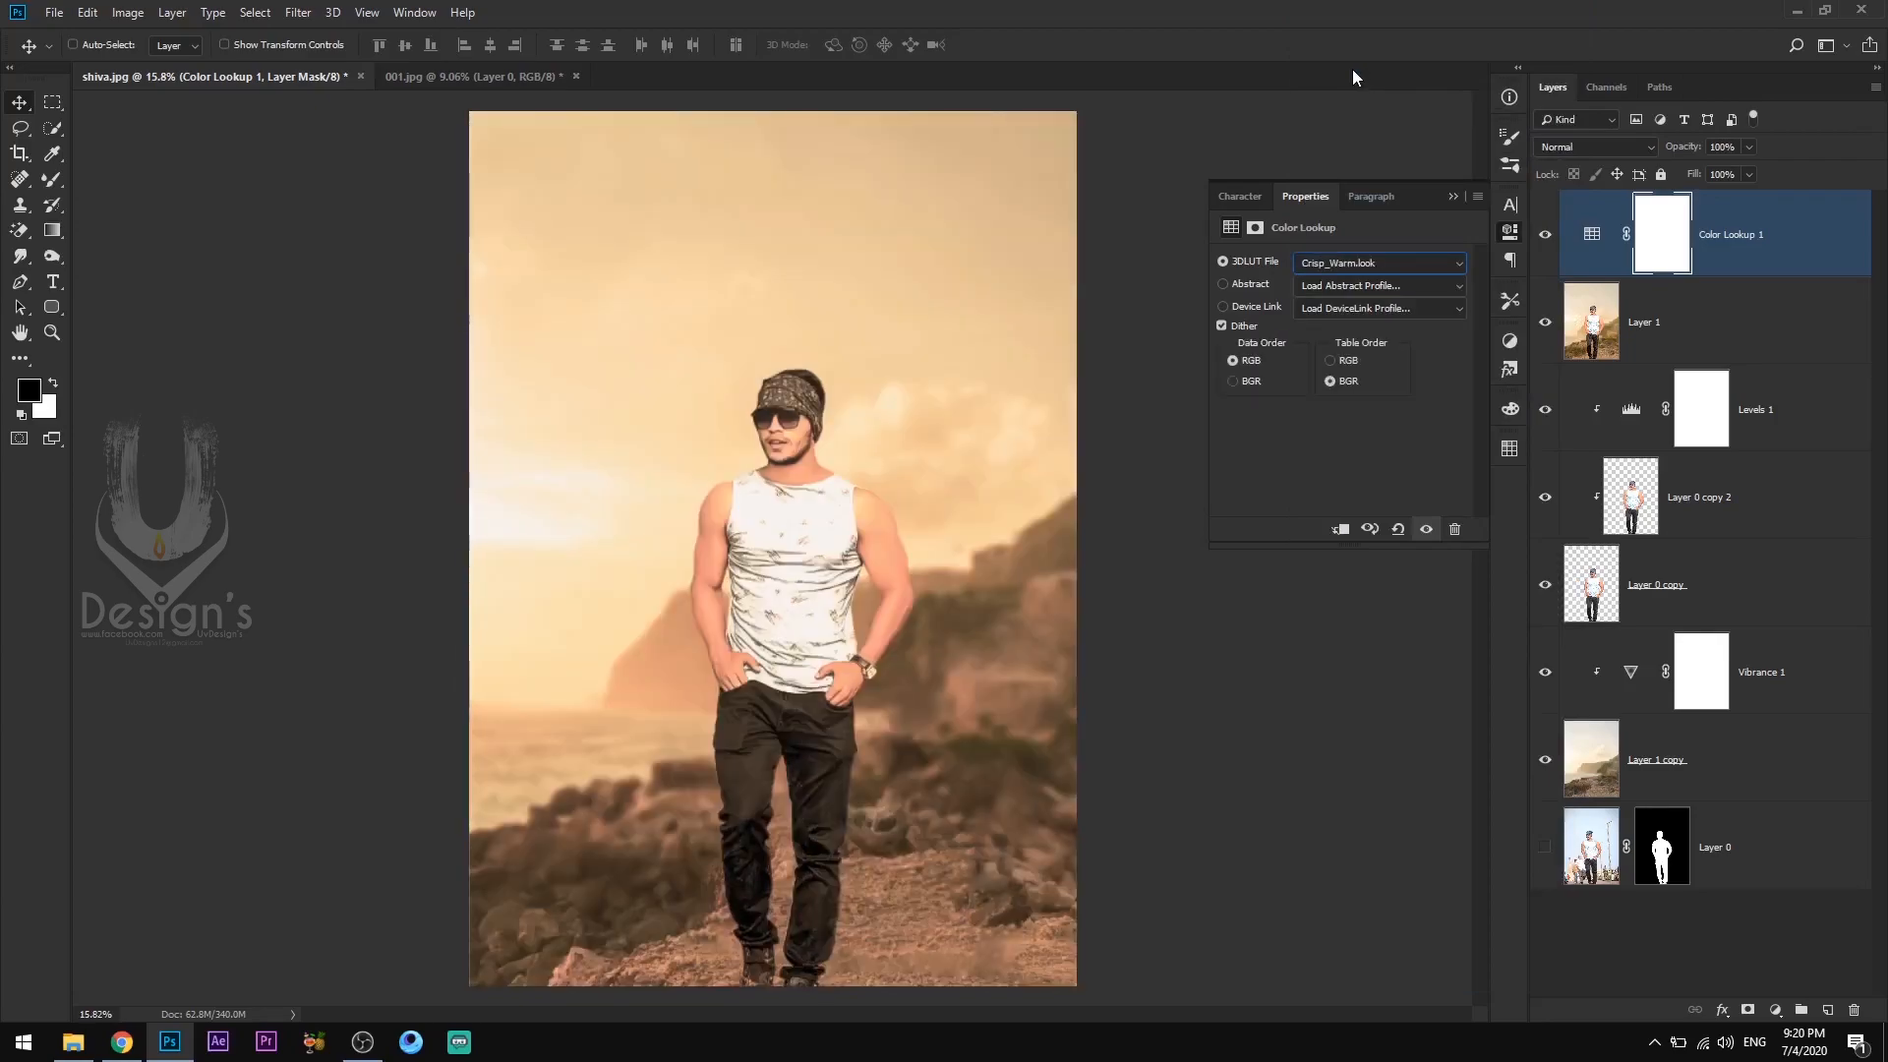
key("Down")
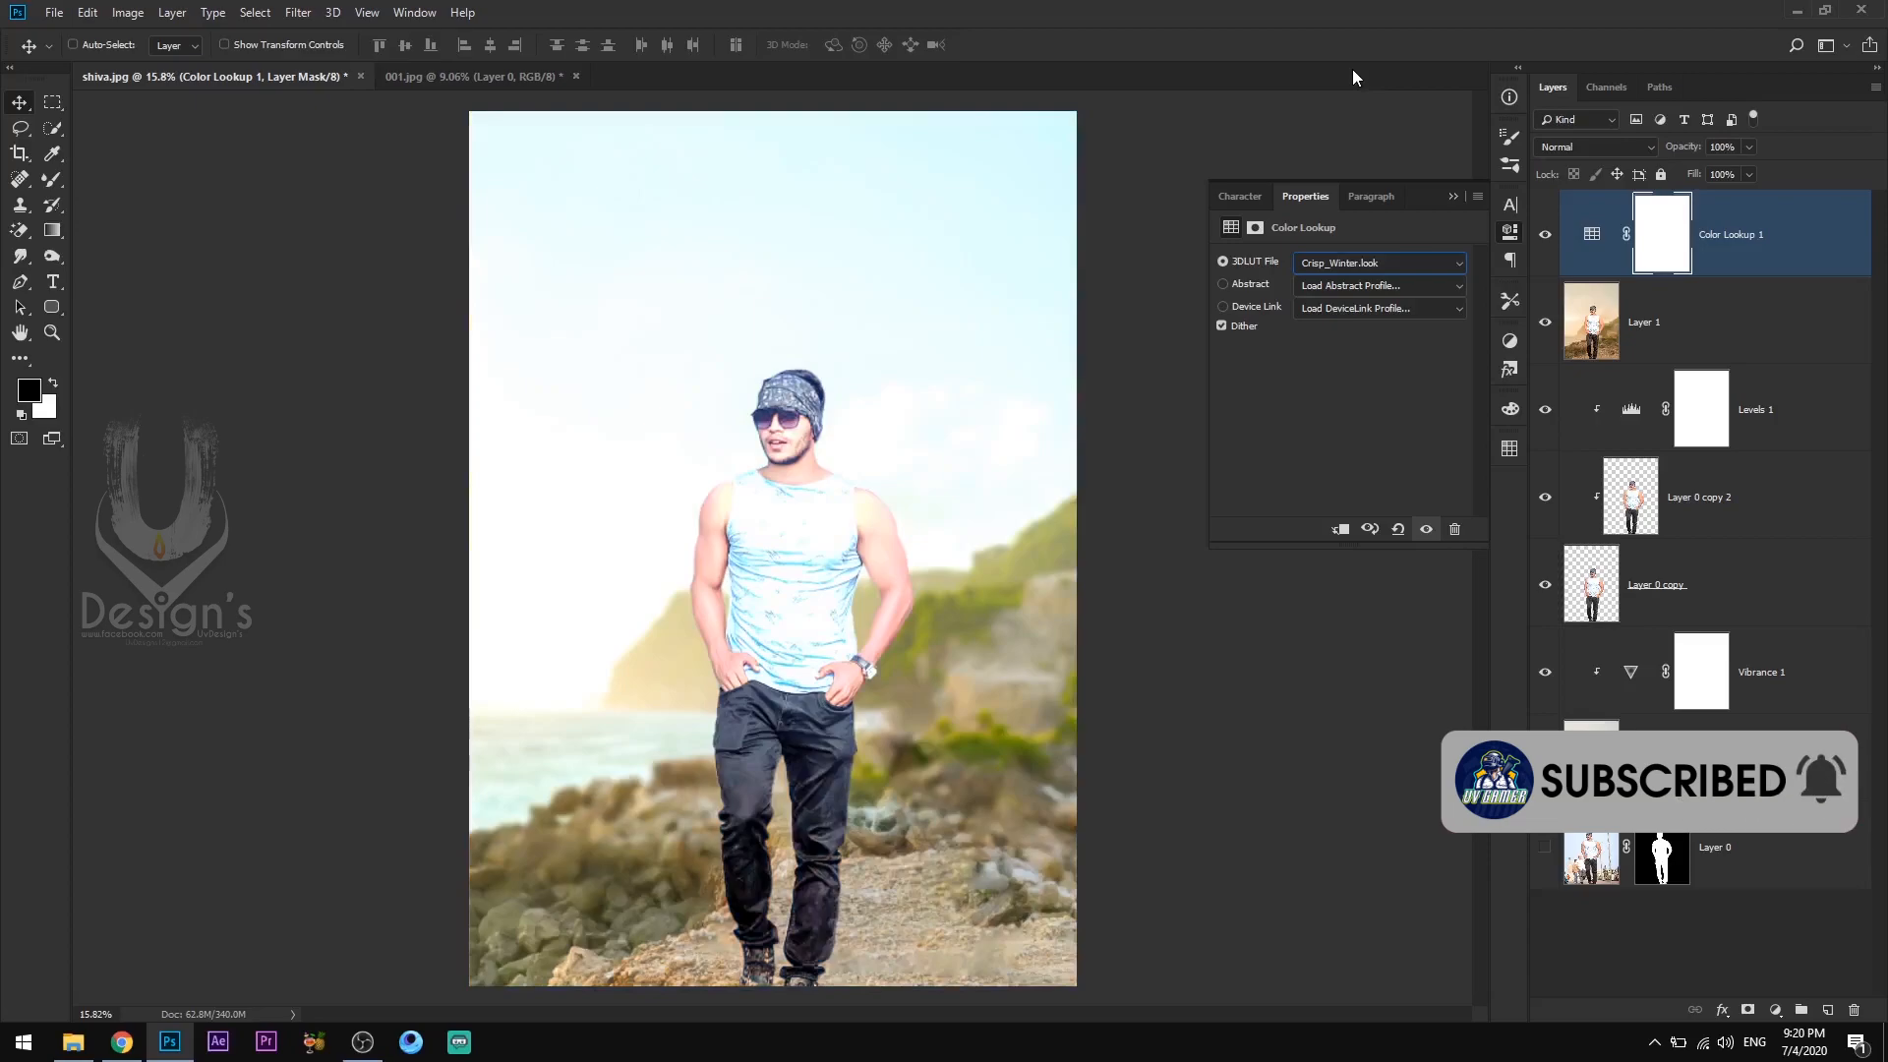
key("Down")
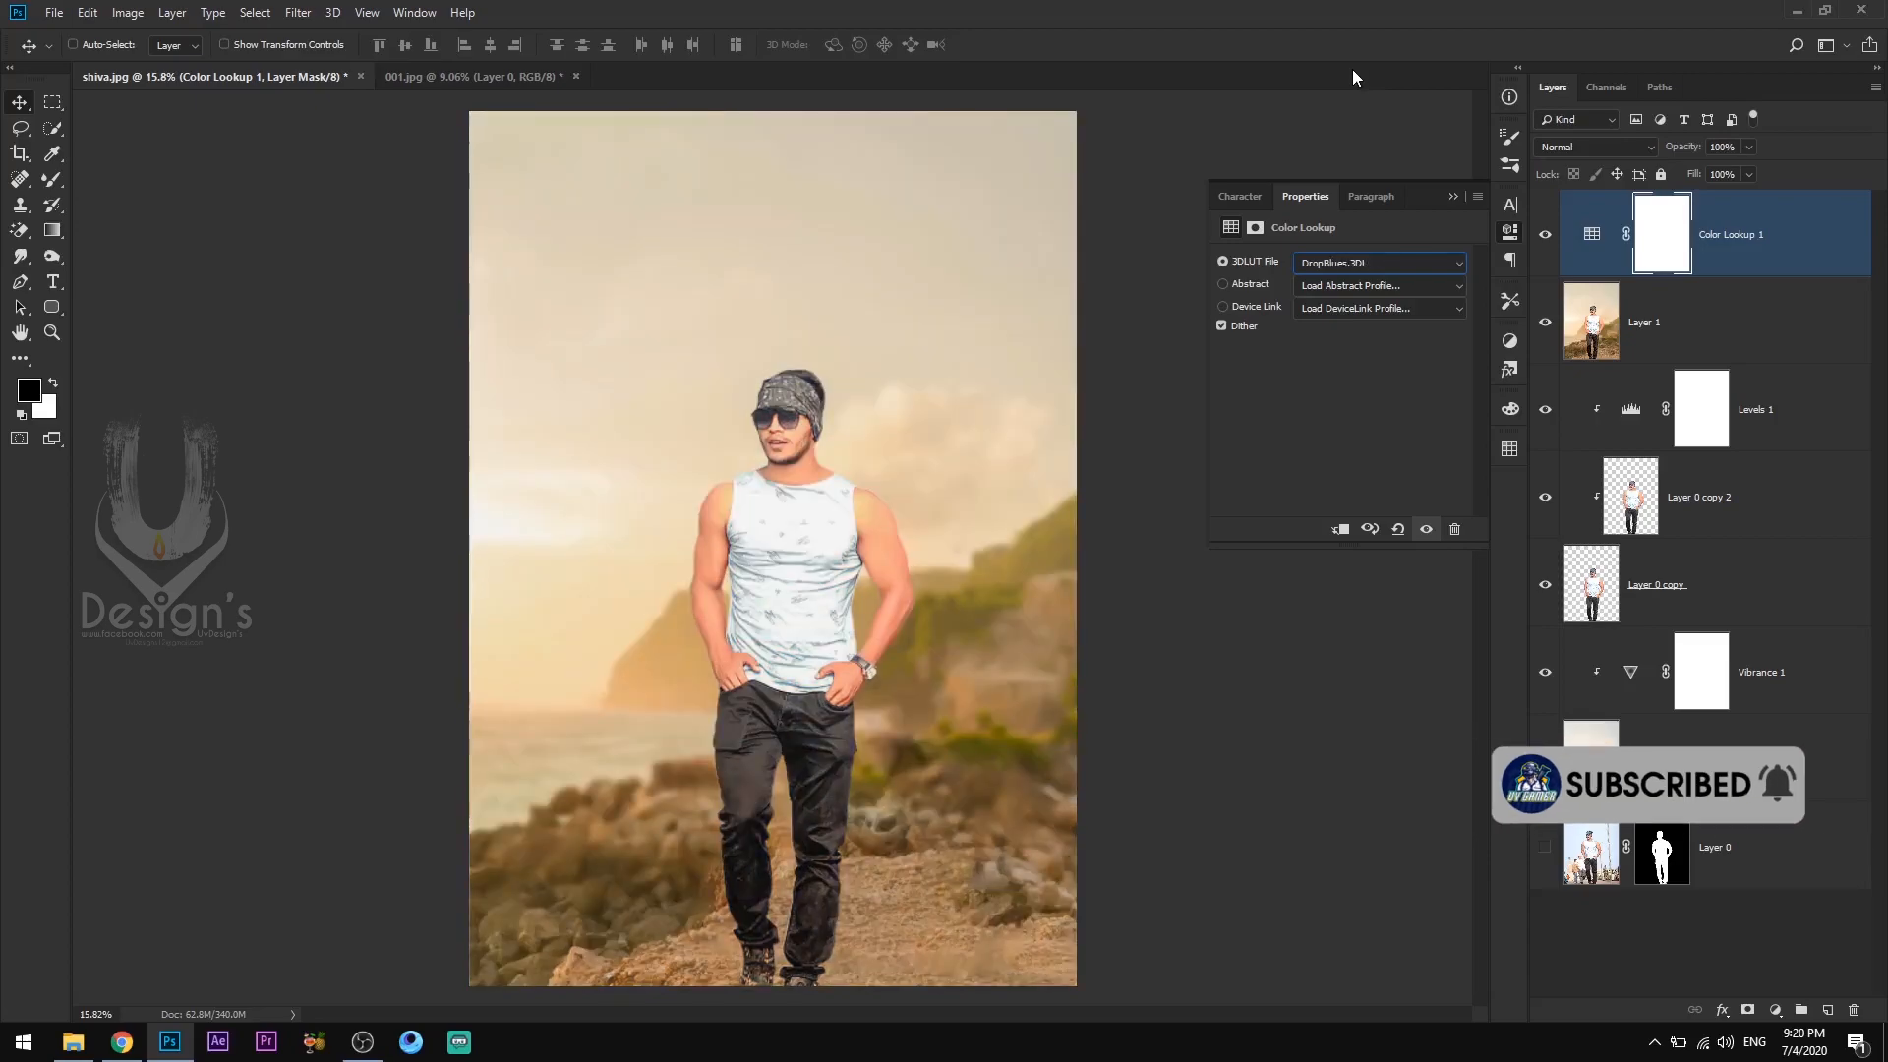
key("Down")
key("Down")
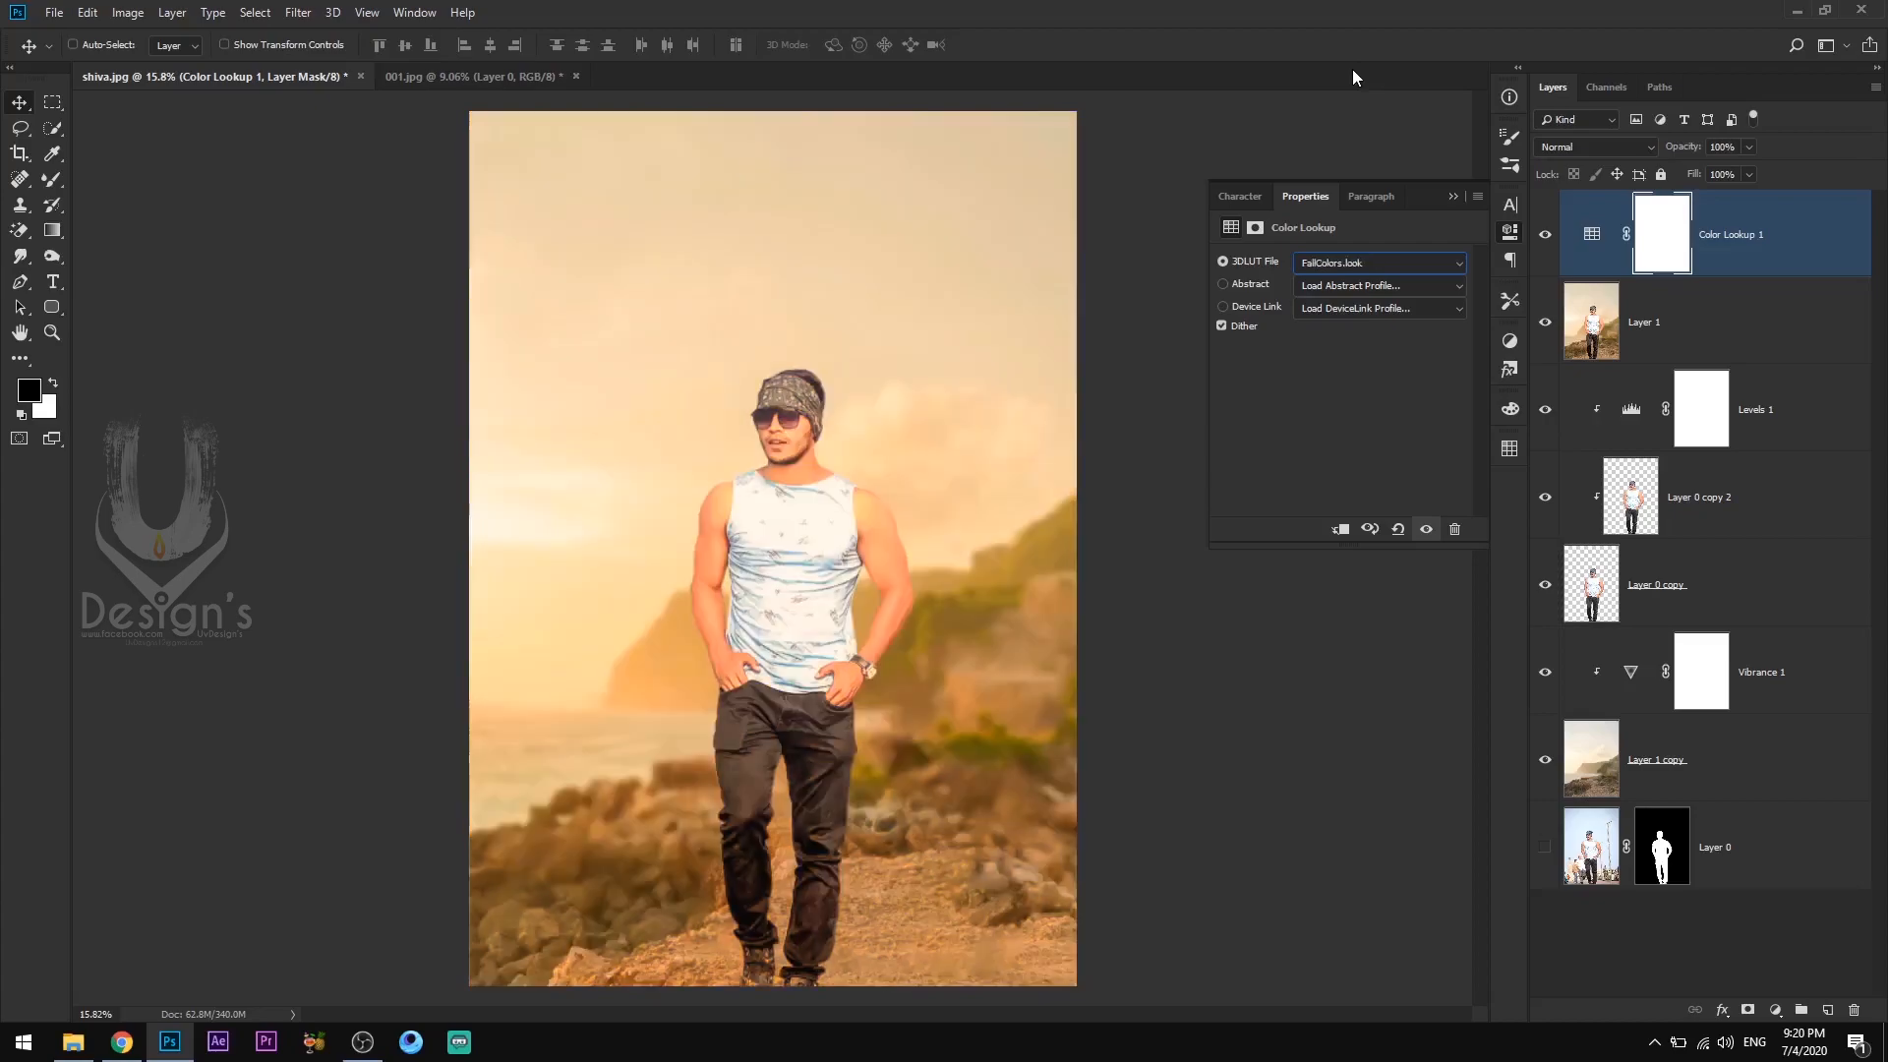
key("Down")
key("Down")
key("Down")
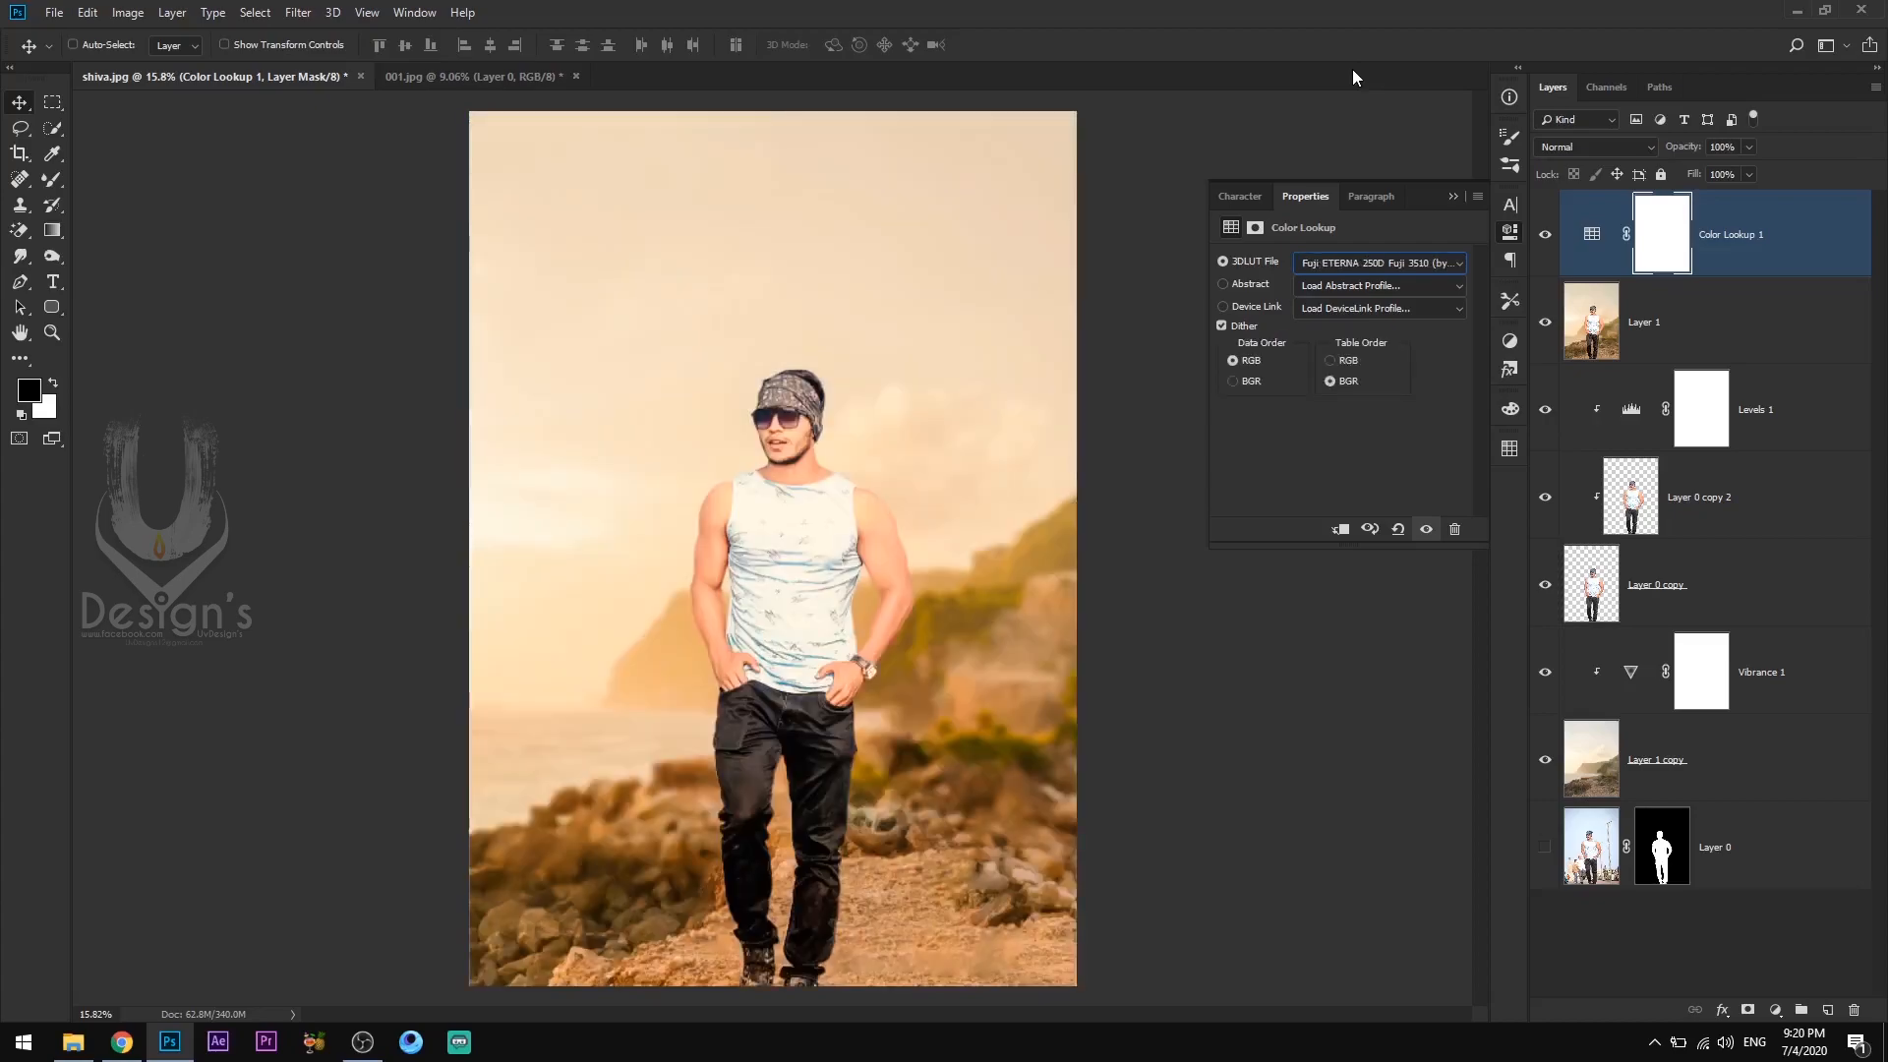
key("Down")
key("Down")
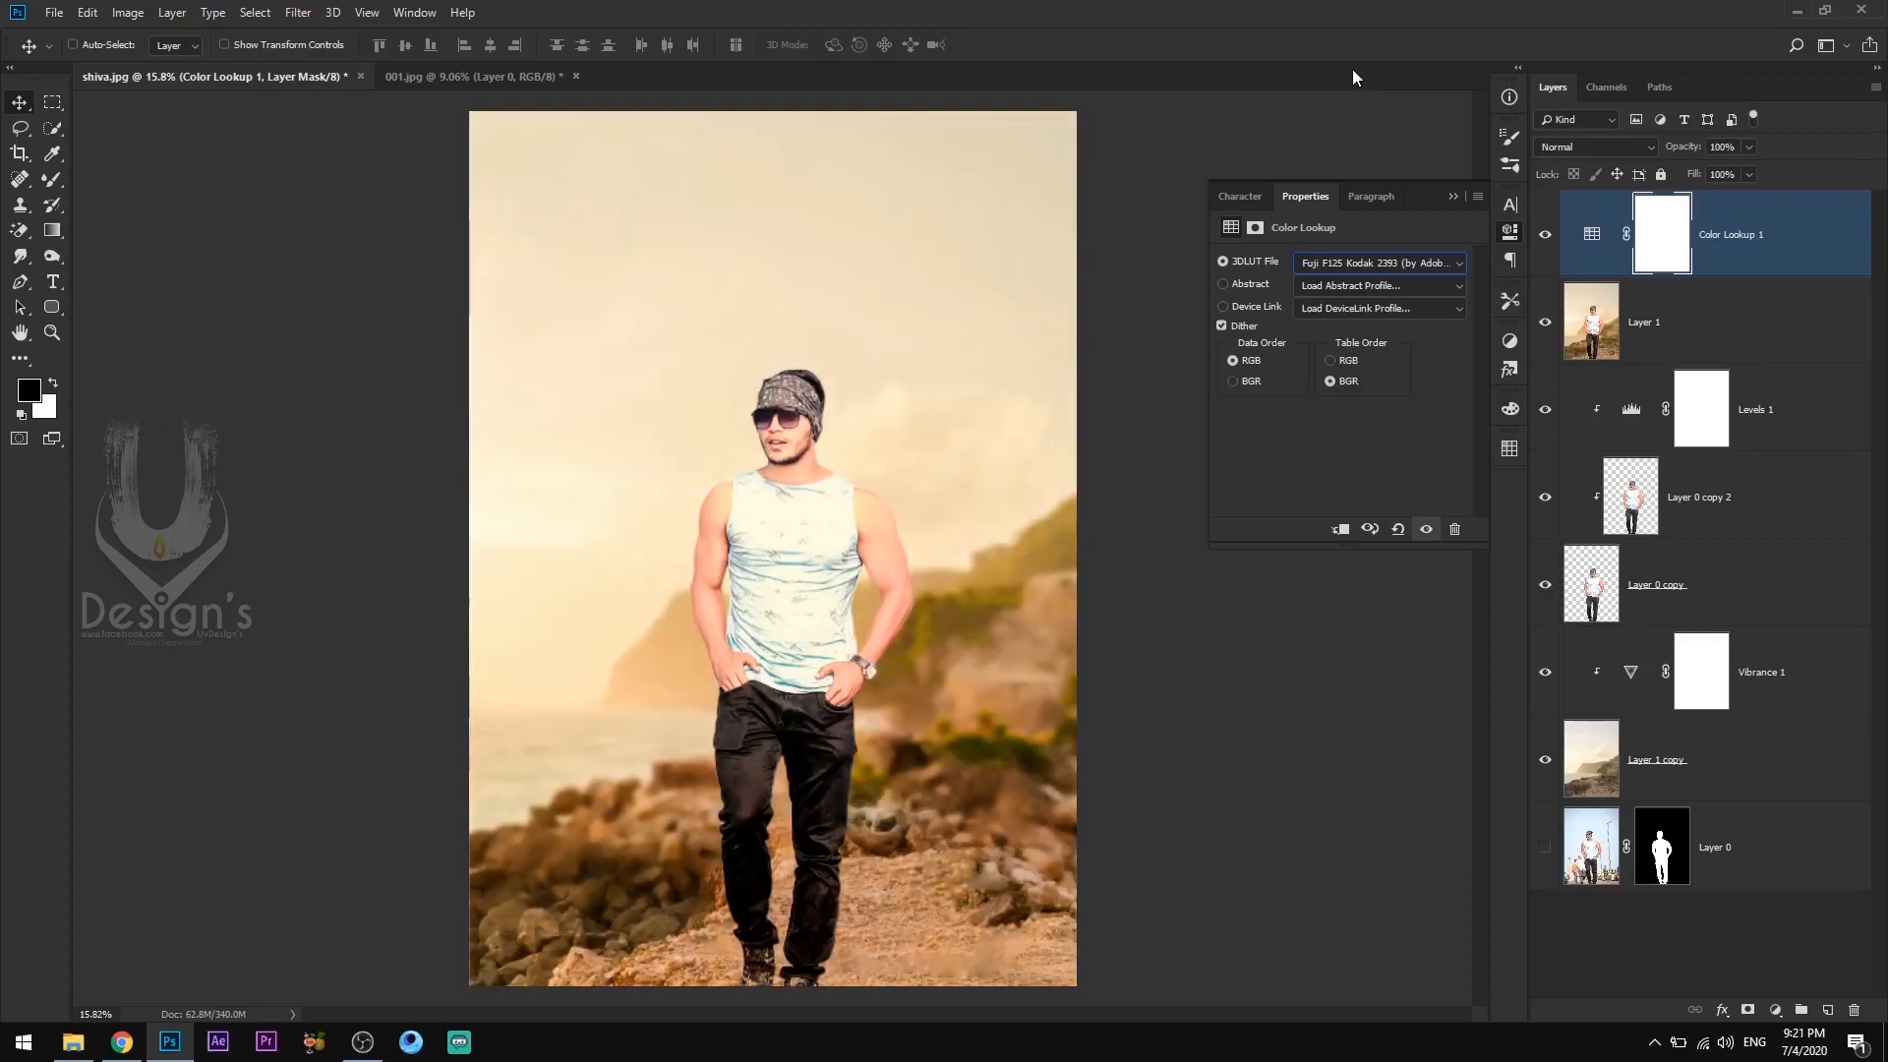
key("Down")
key("Down")
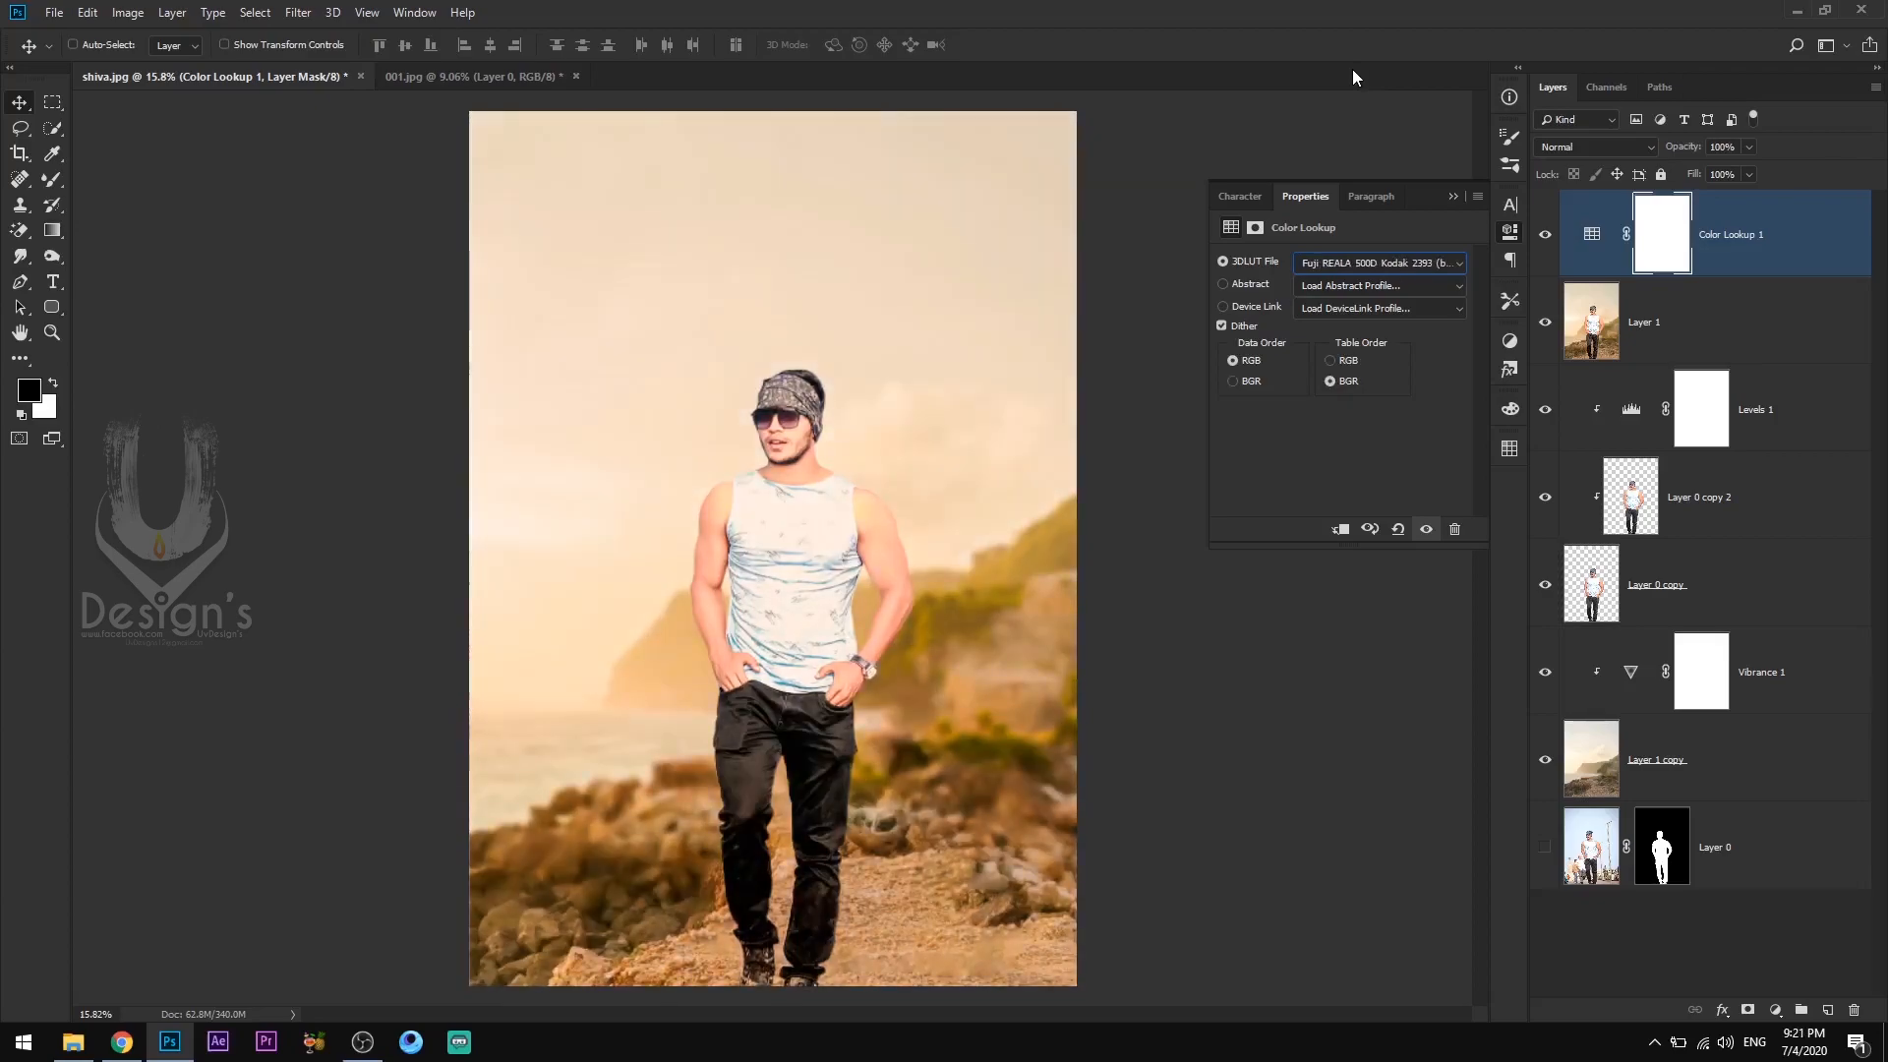
key("Down")
key("Down")
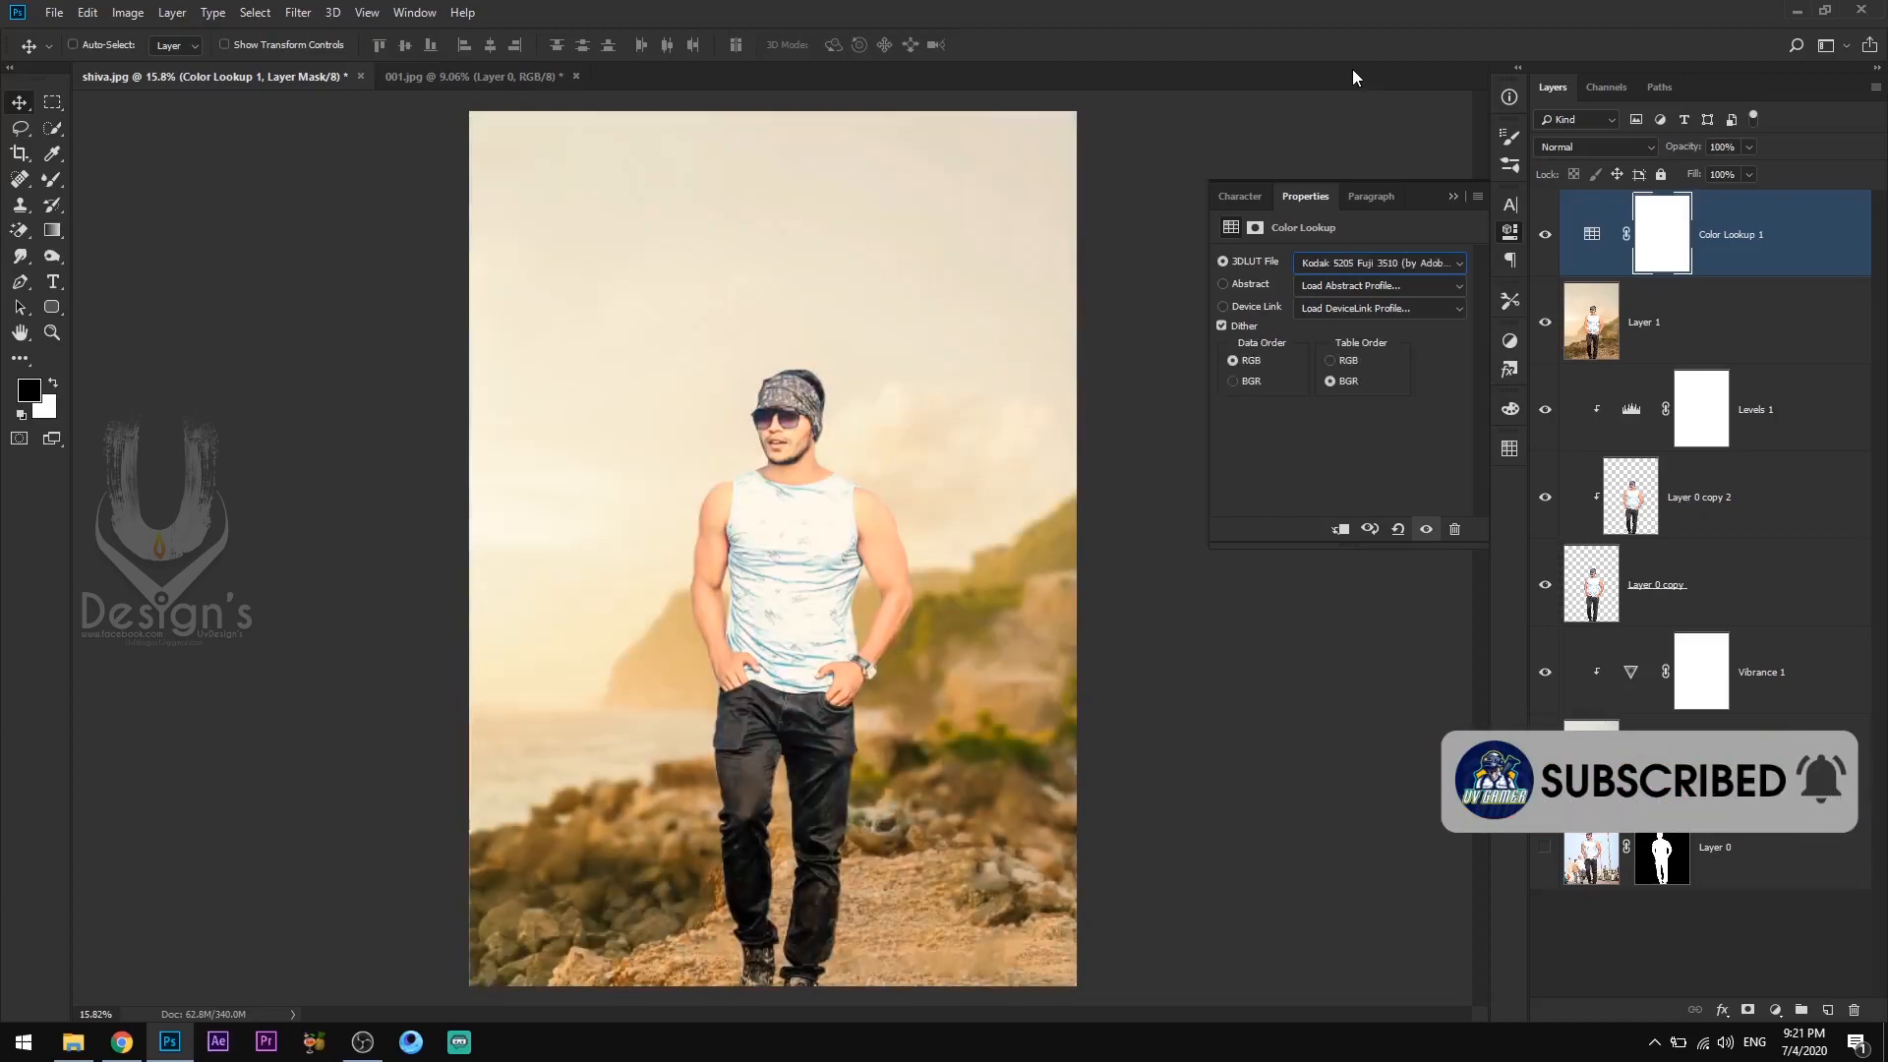
key("Down")
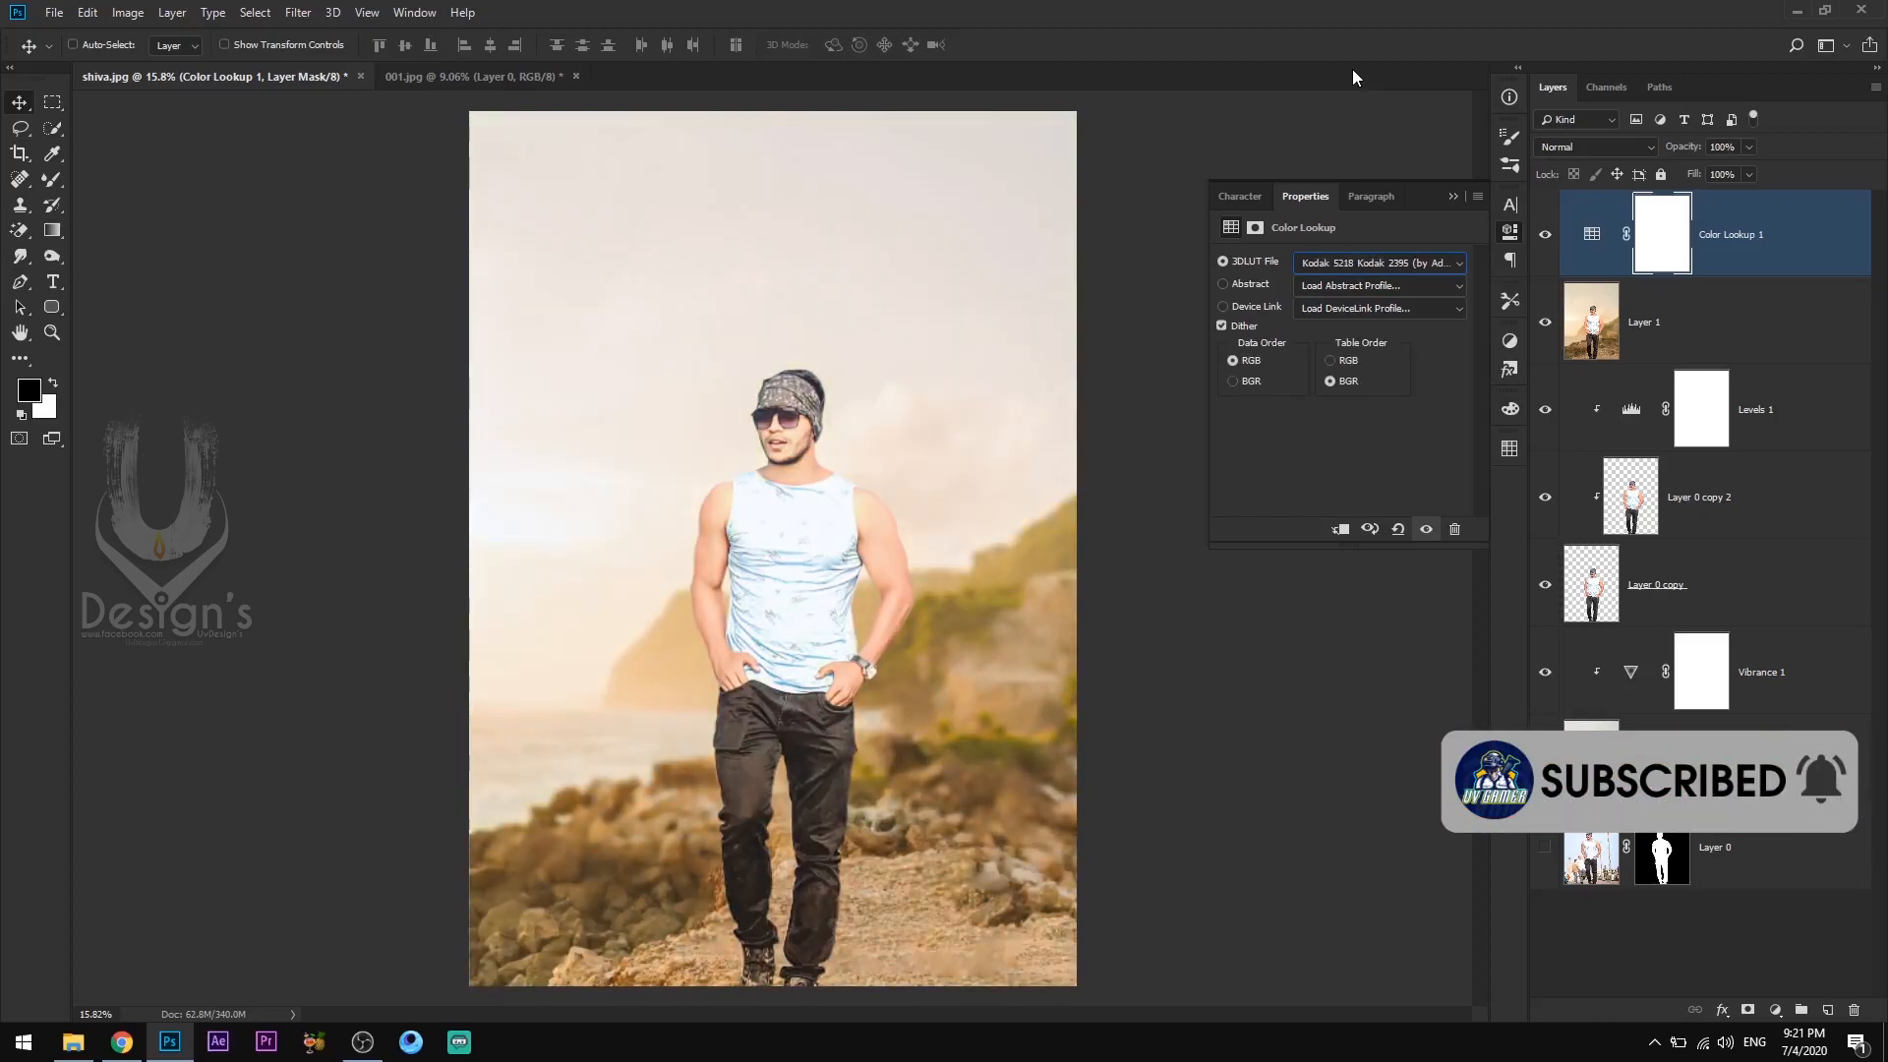
key("Down")
key("Up")
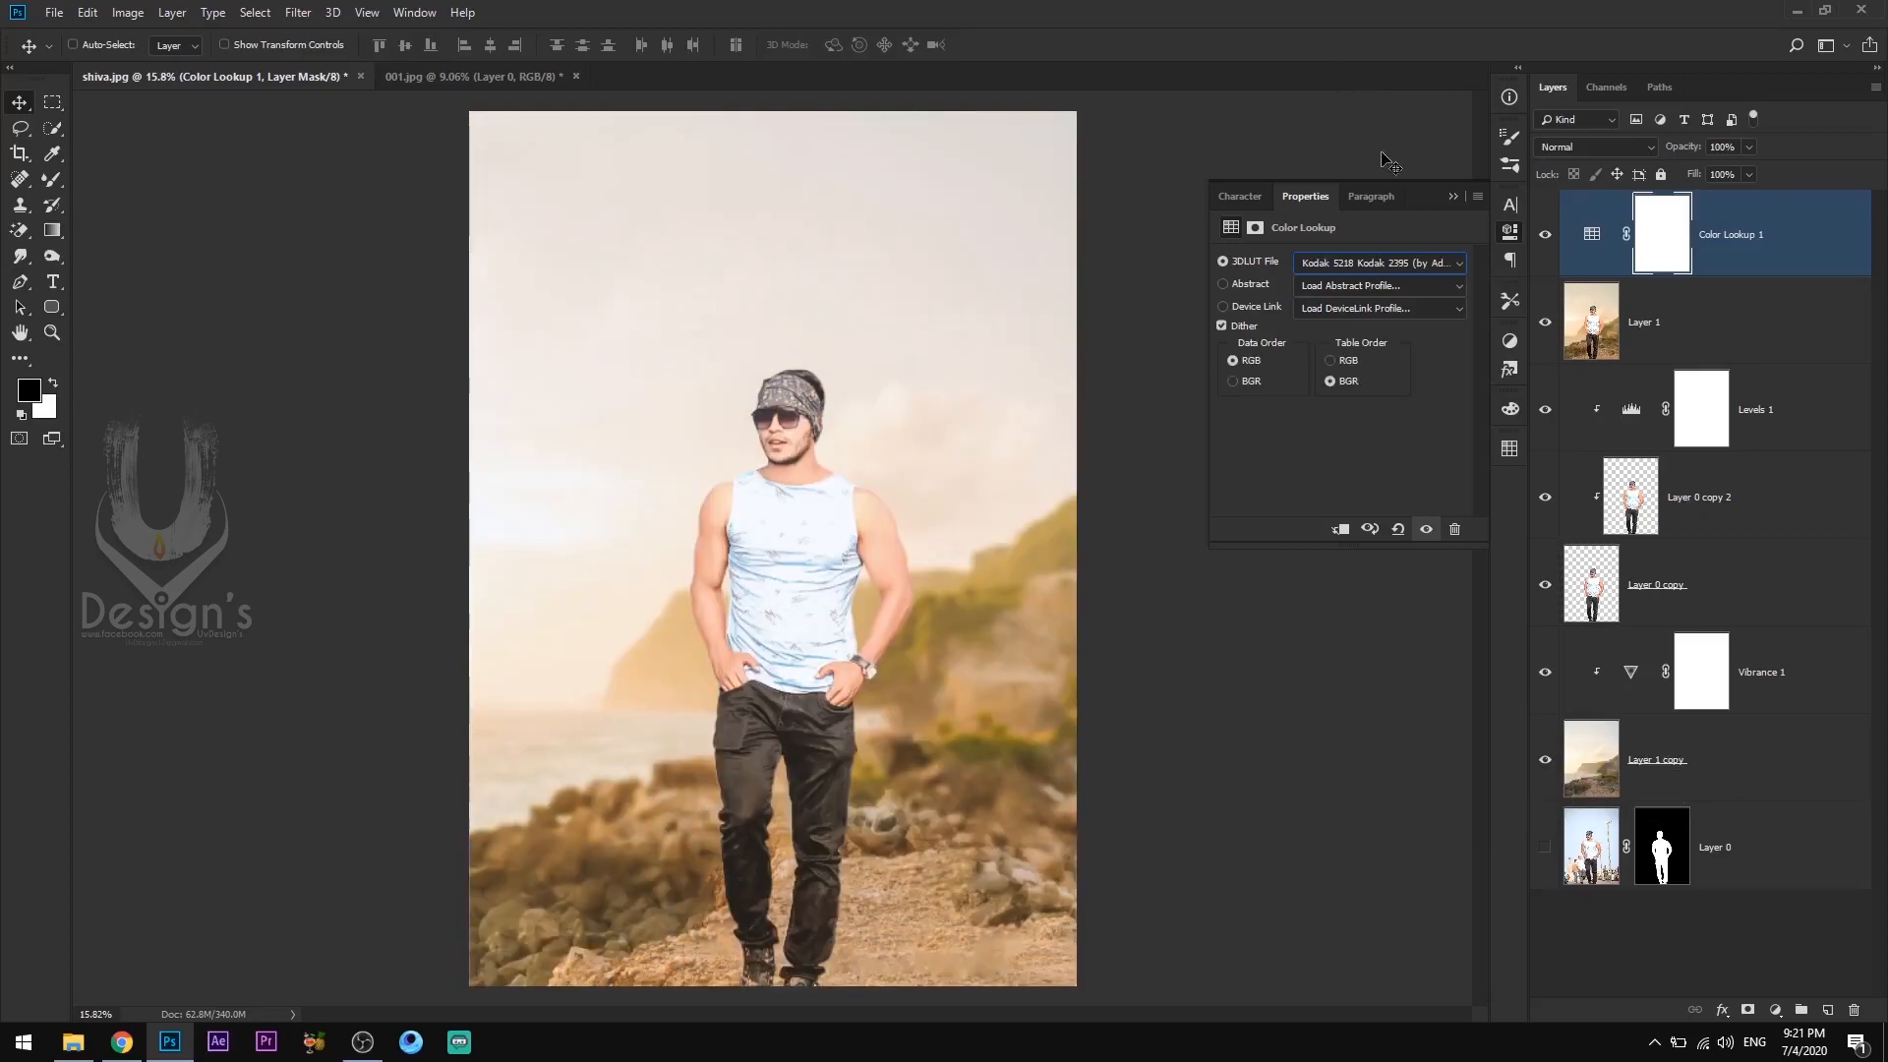
left_click(1452, 196)
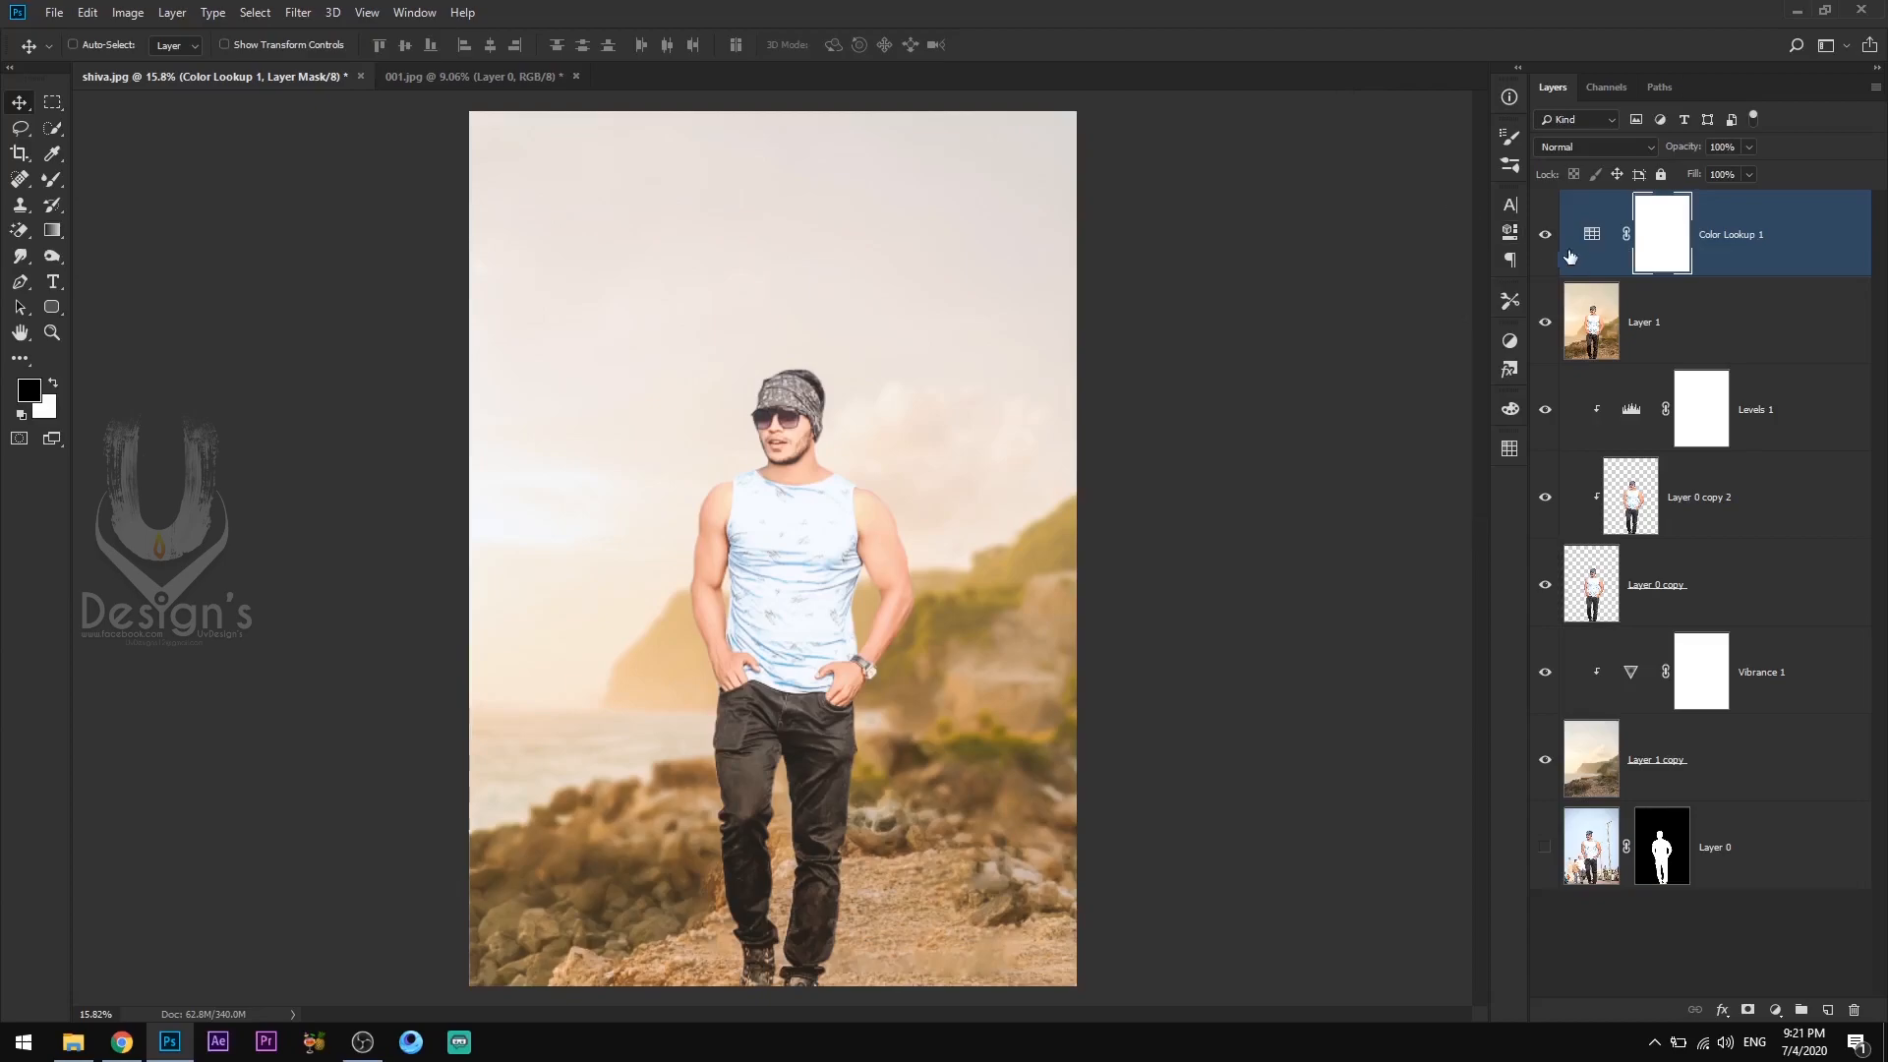
Compare the image with and without the Color Lookup and lower that layer's opacity to 46%.
left_click(1546, 237)
key("c")
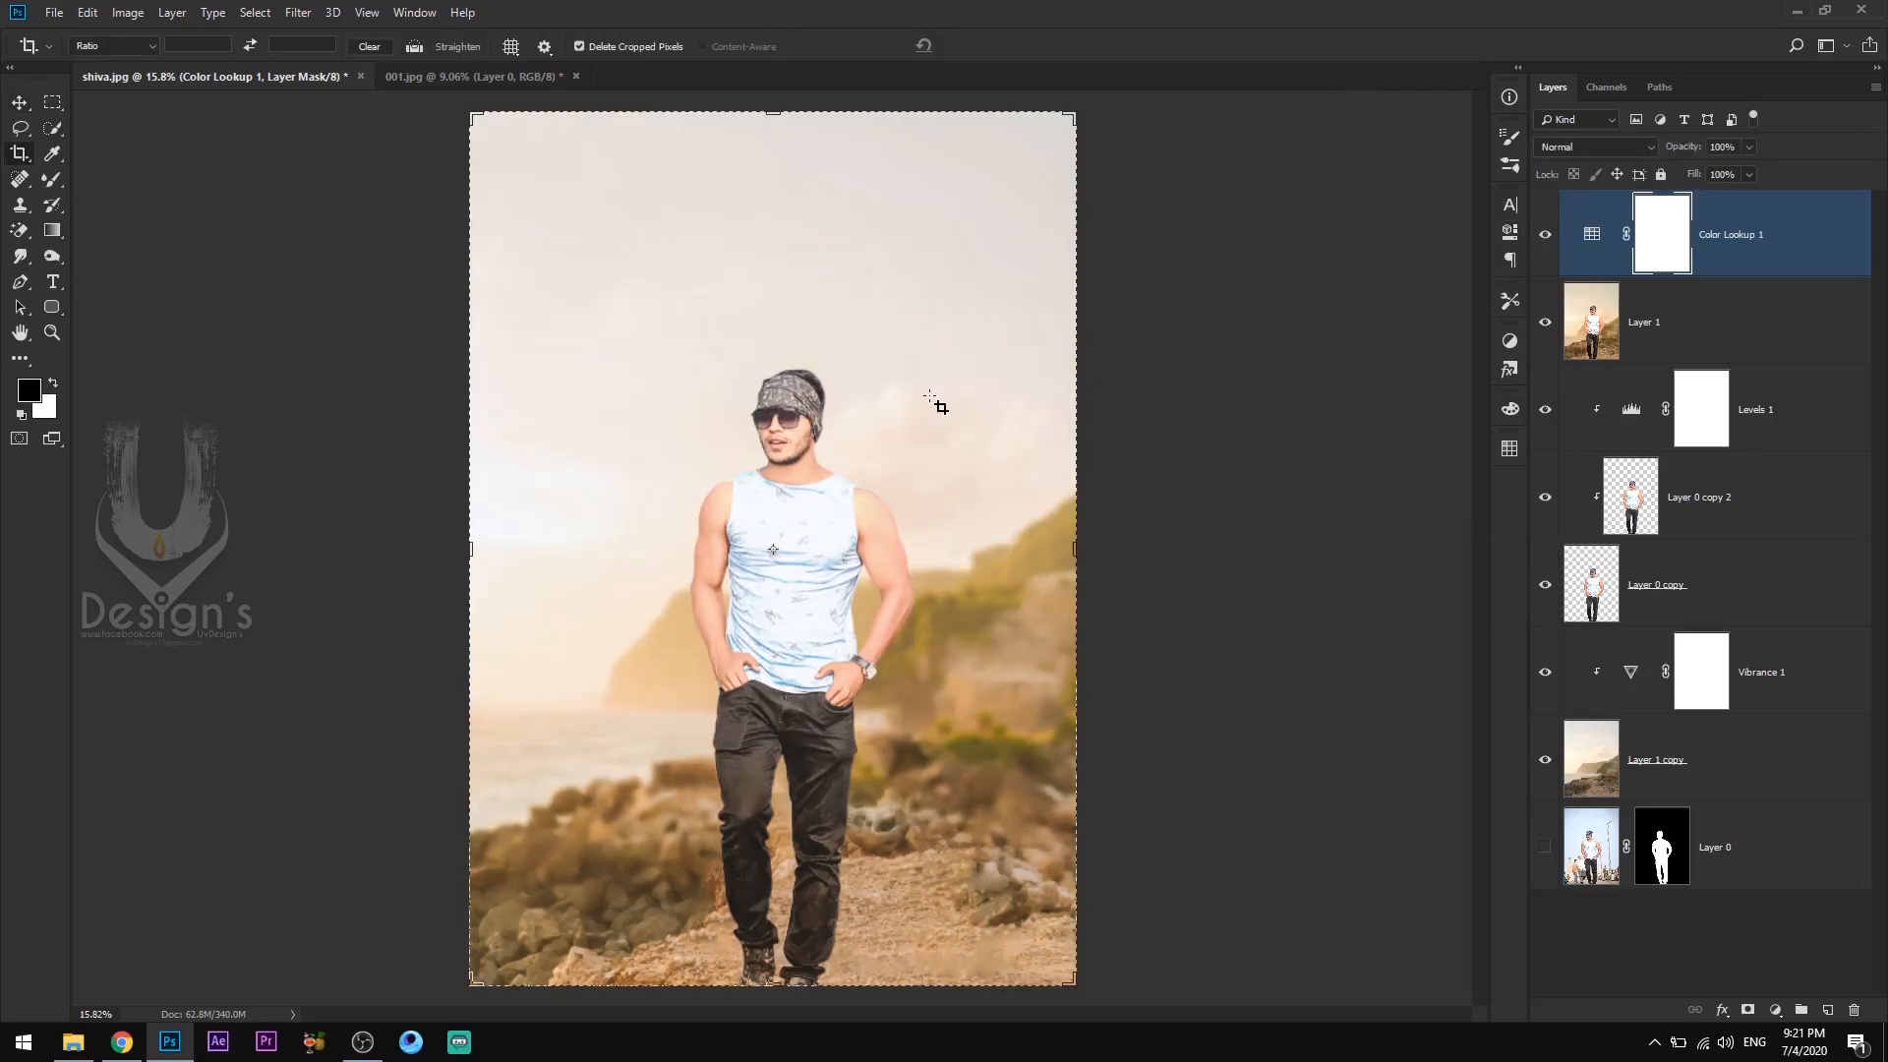
key("v")
left_click_drag(856, 473, 805, 481)
left_click_drag(1639, 147, 1638, 149)
mouse_move(1055, 501)
left_mouse_down()
mouse_move(1113, 501)
mouse_move(1075, 501)
left_mouse_up()
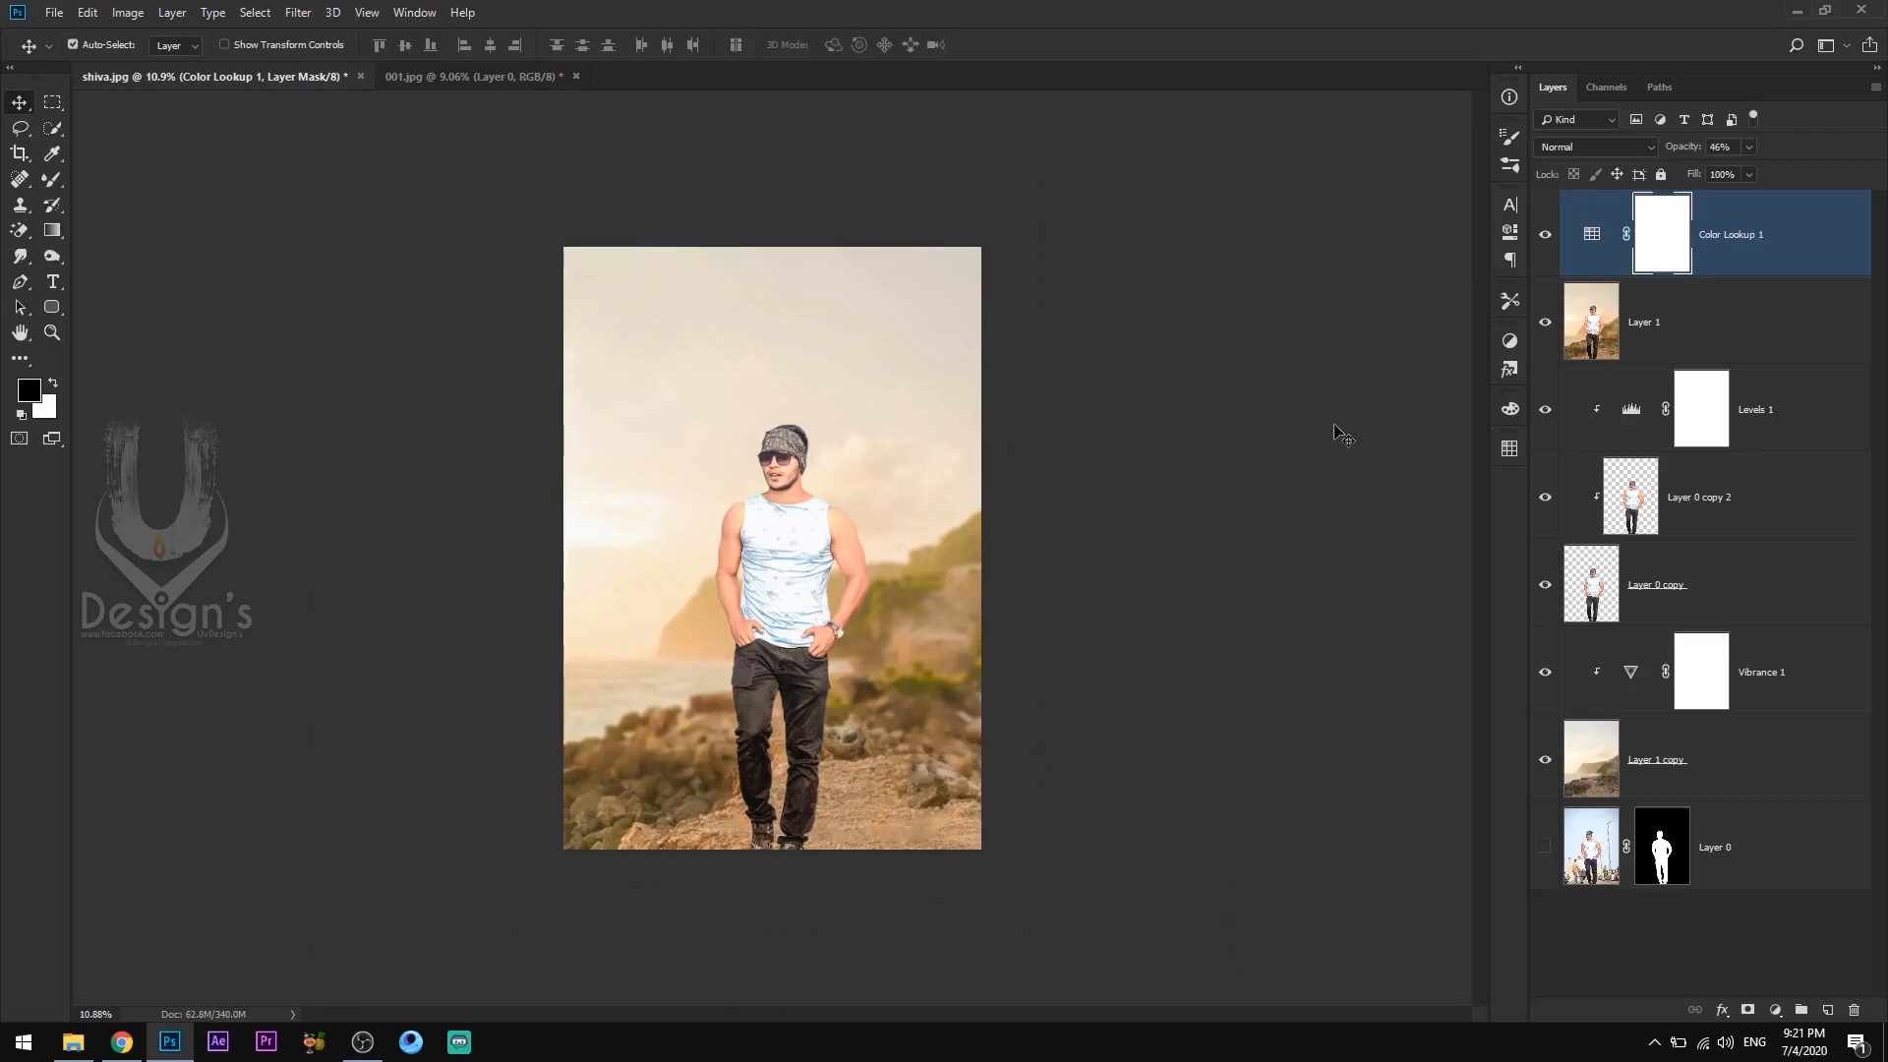
Stamp the visible layers into a new layer, smooth the skin with SkinFiner's Default preset, and check the effect.
key("ctrl+alt+shift+e")
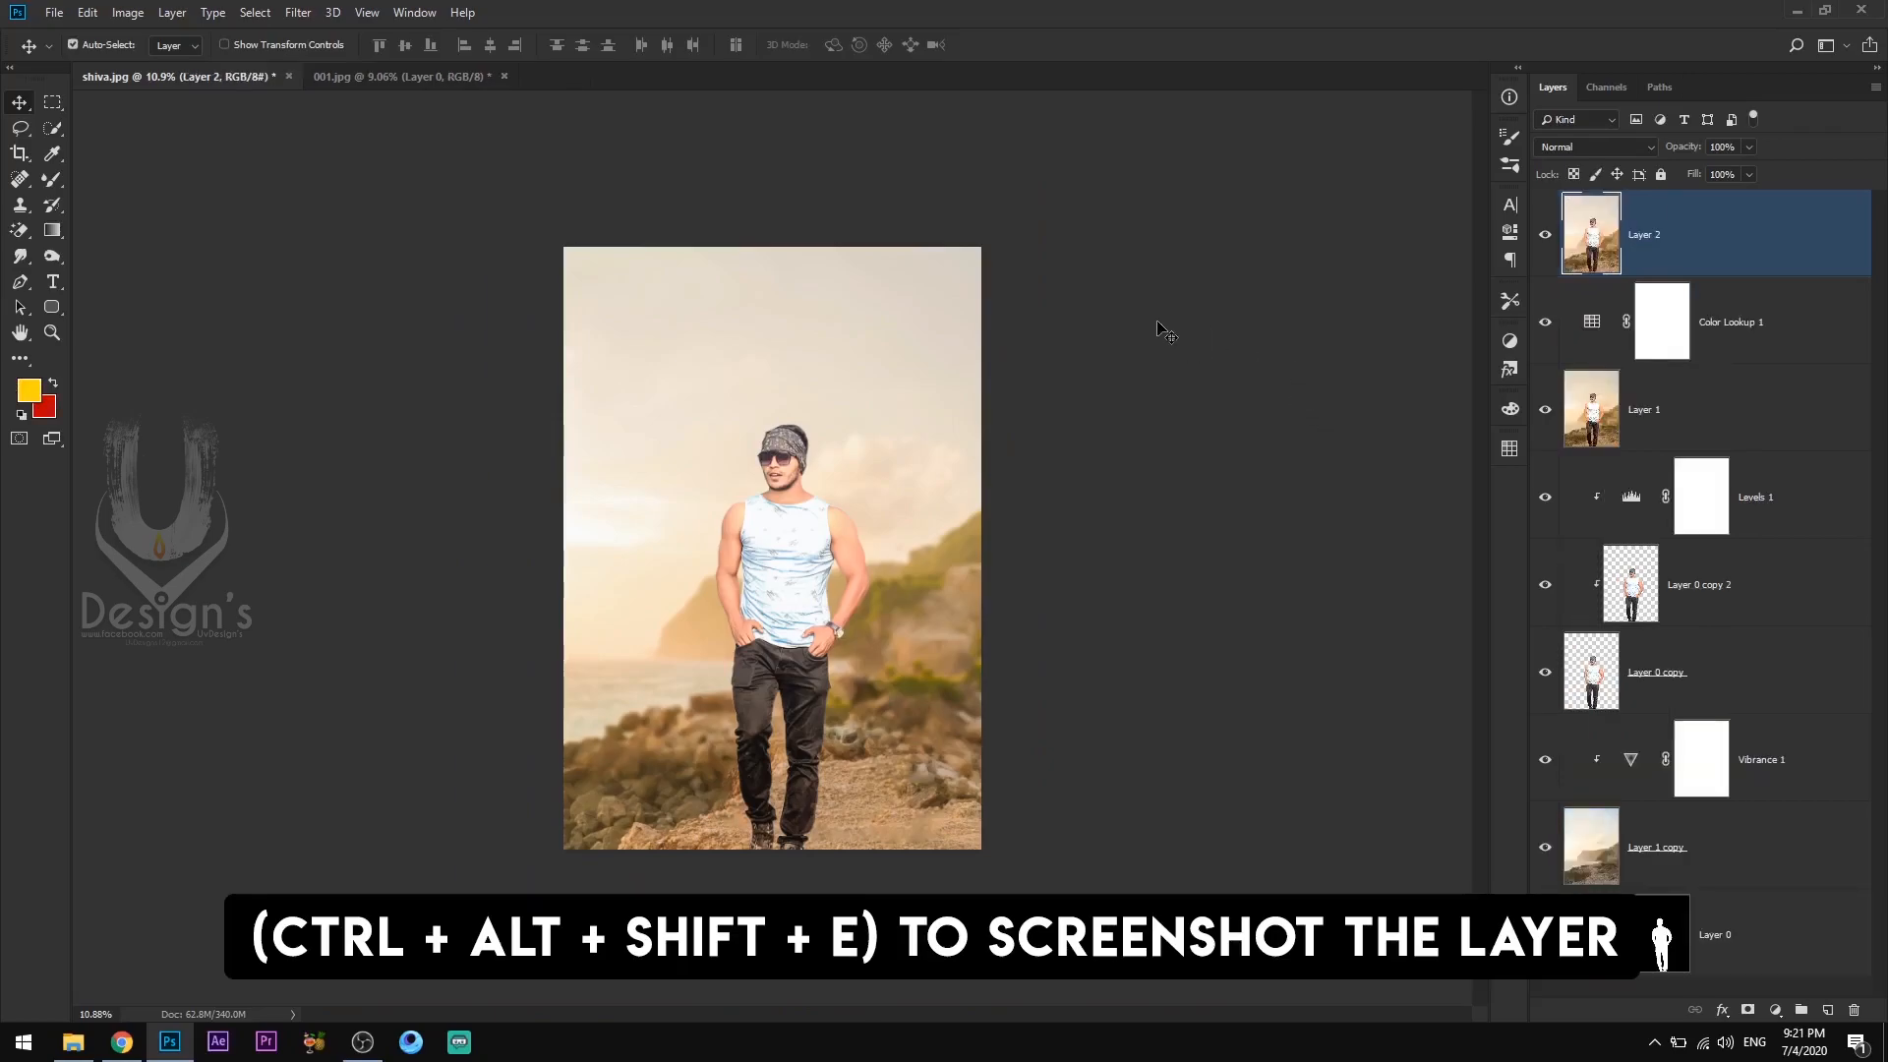
left_click(295, 12)
mouse_move(443, 447)
left_click(582, 453)
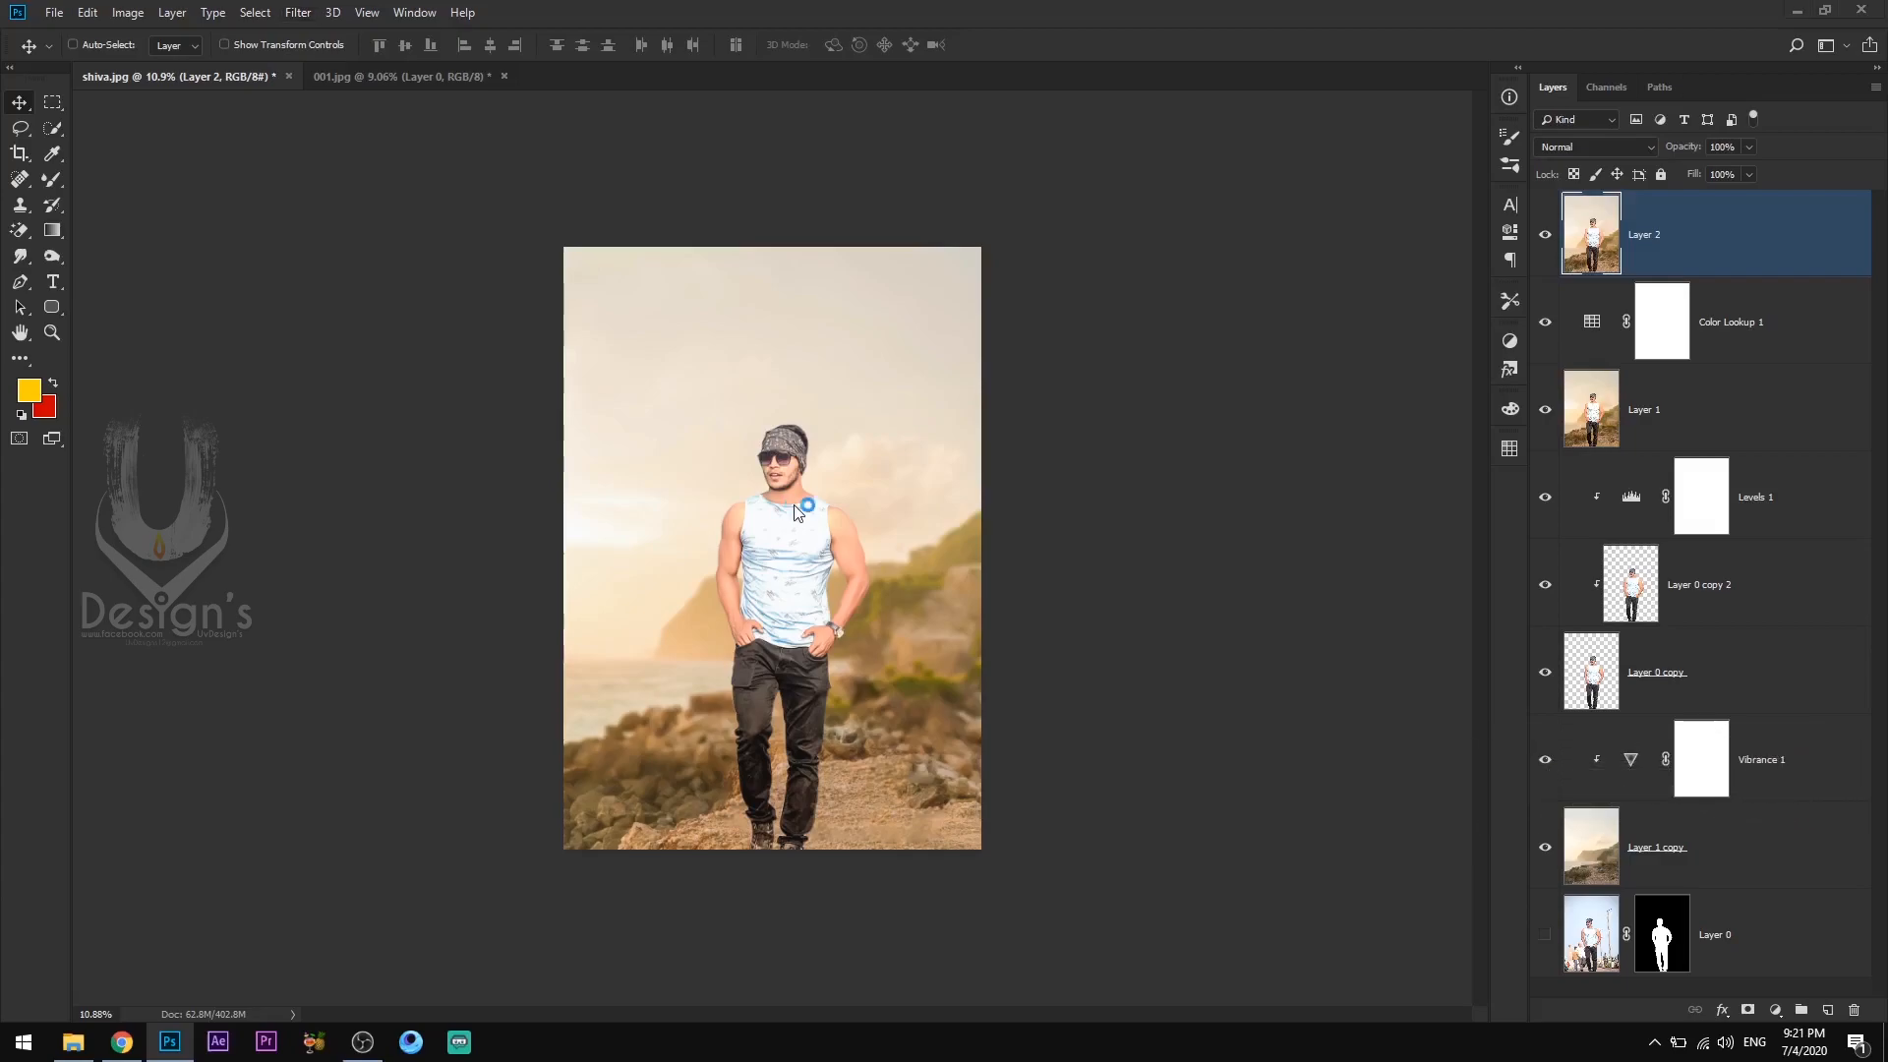
key("ctrl+alt+f")
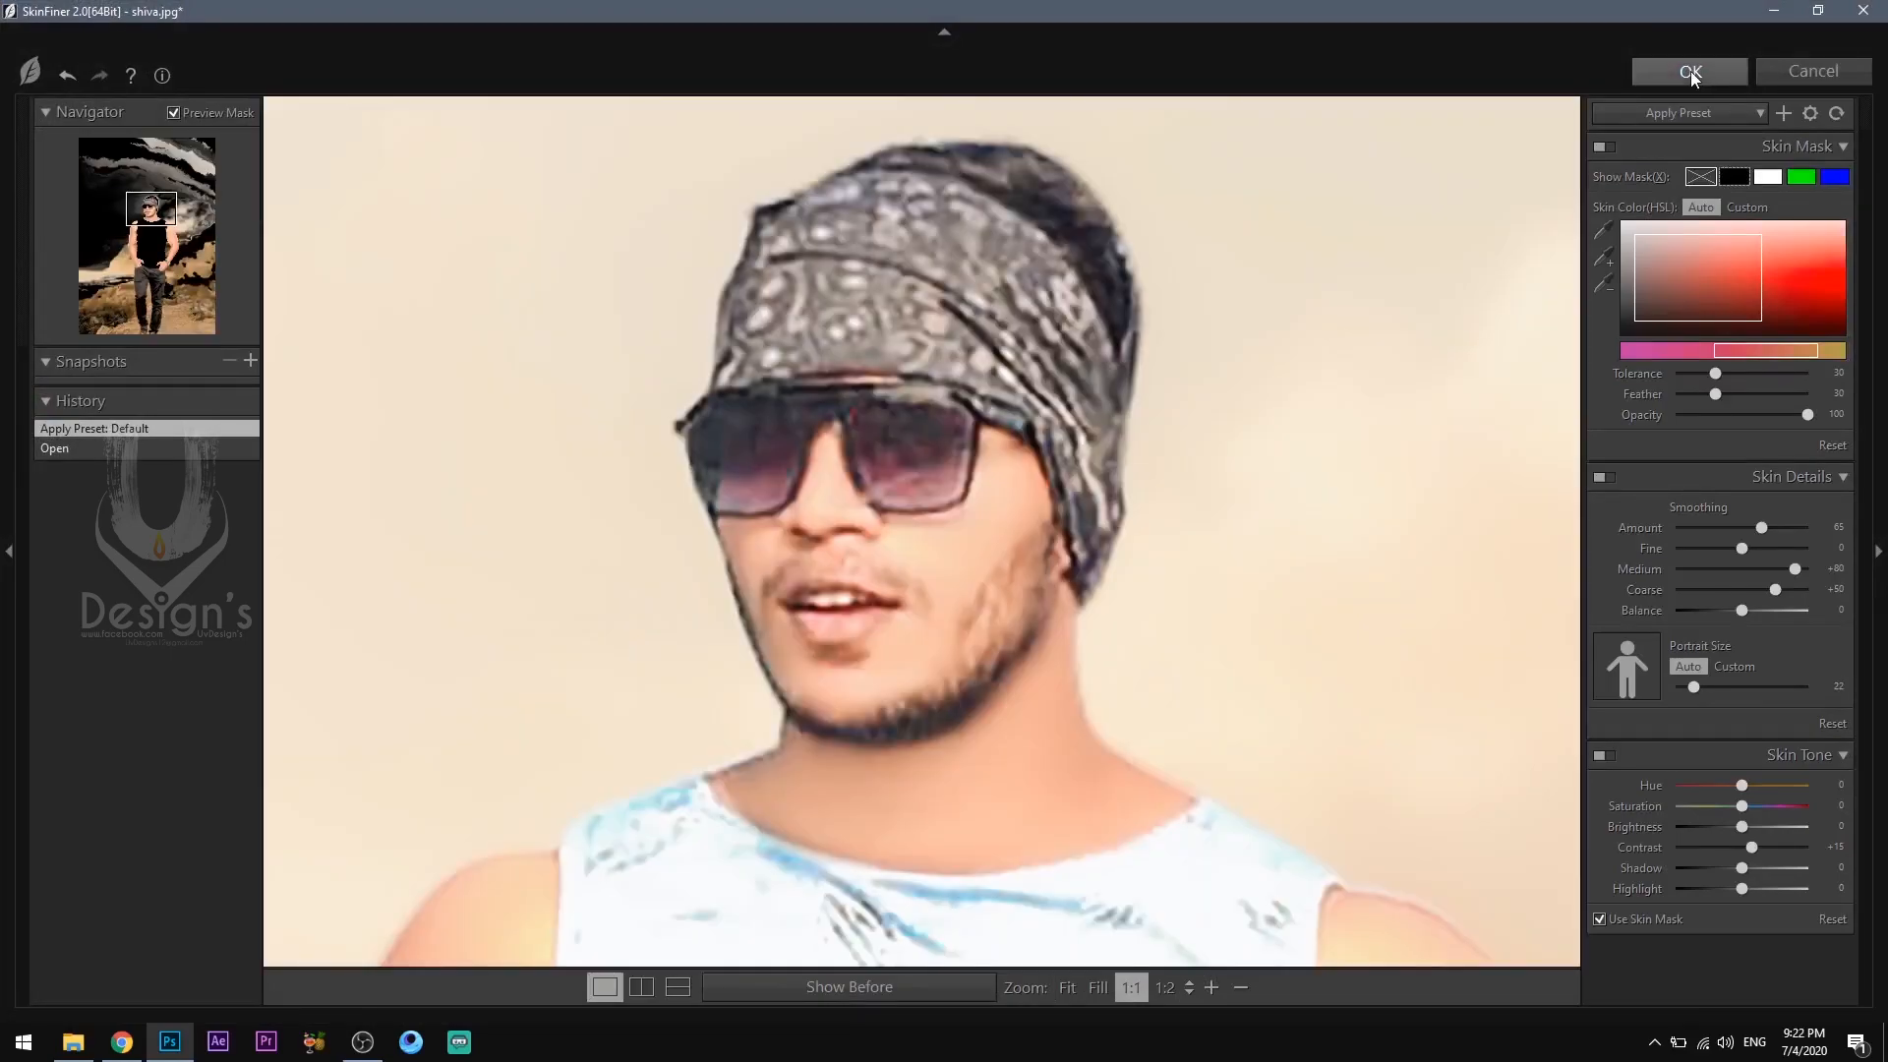
left_click(1690, 71)
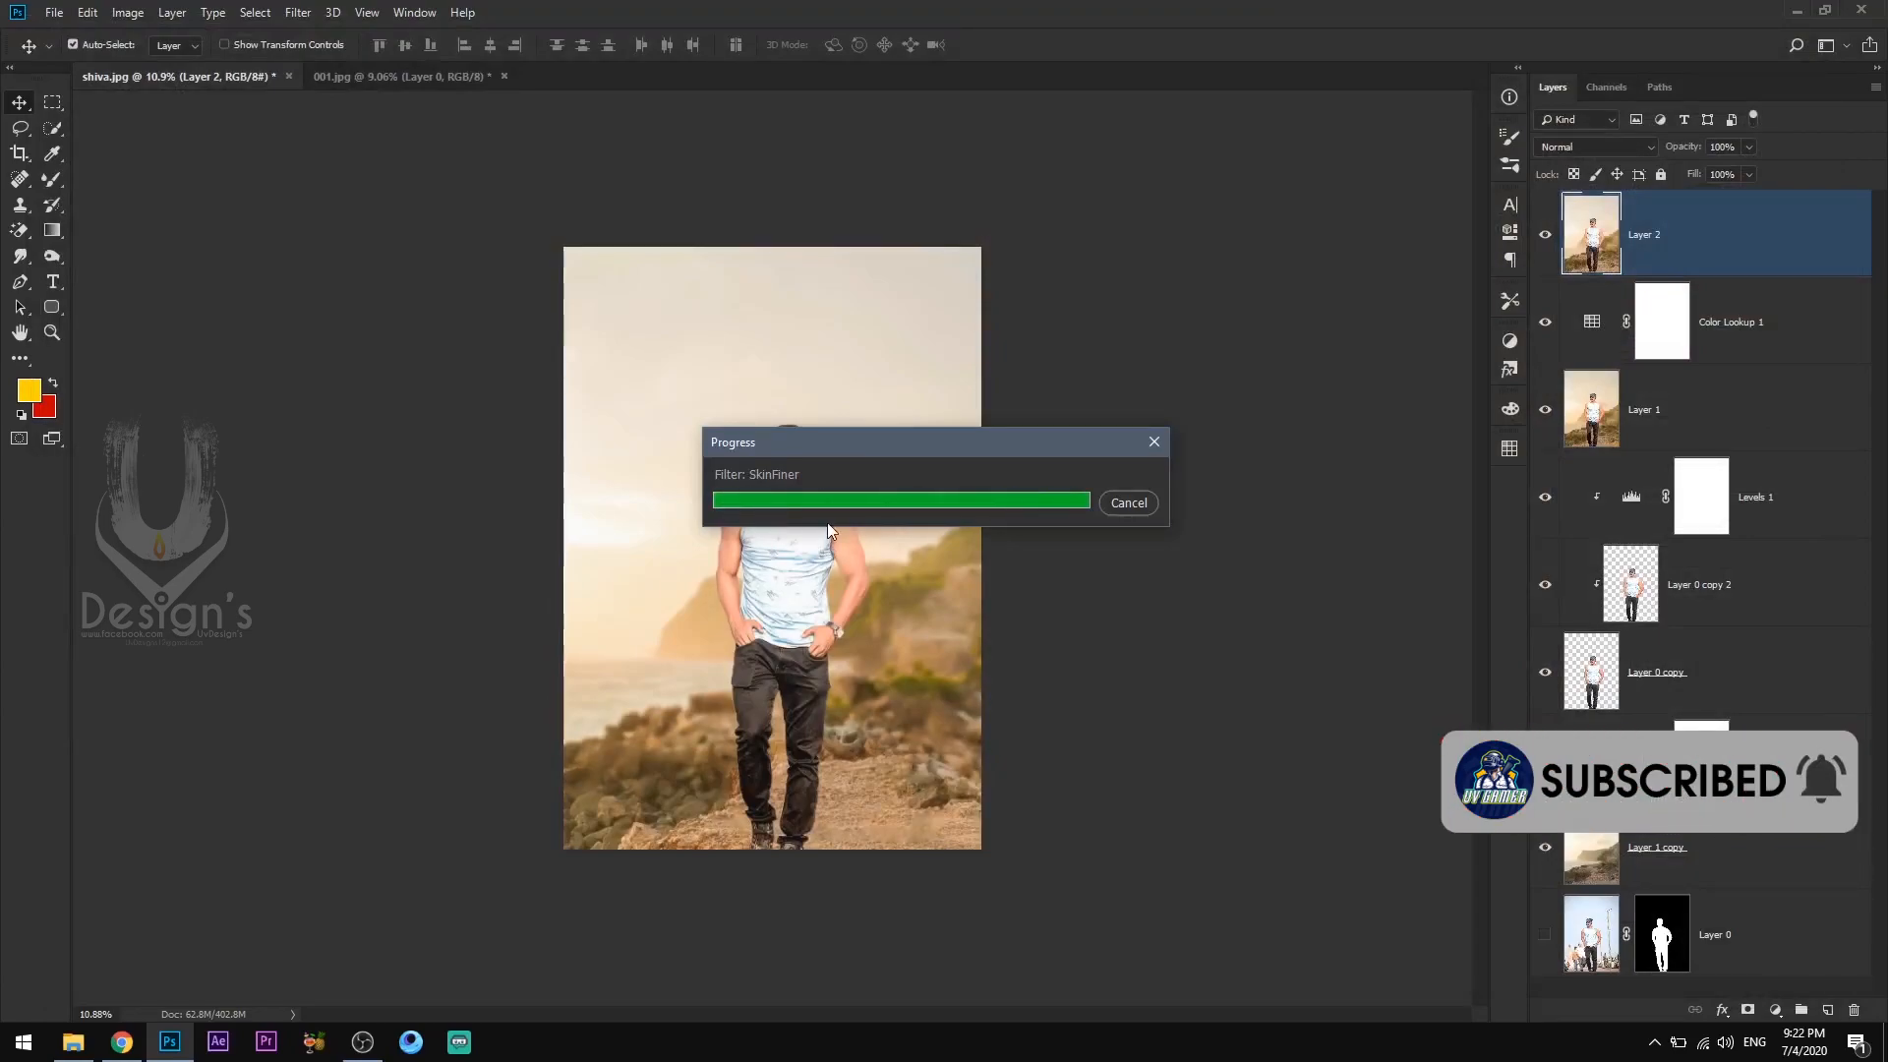
left_click_drag(781, 512, 805, 546)
left_click(1548, 234)
left_click(1549, 234)
Create another merged layer above Layer 2 and set its Camera Raw temperature to +6.
key("ctrl")
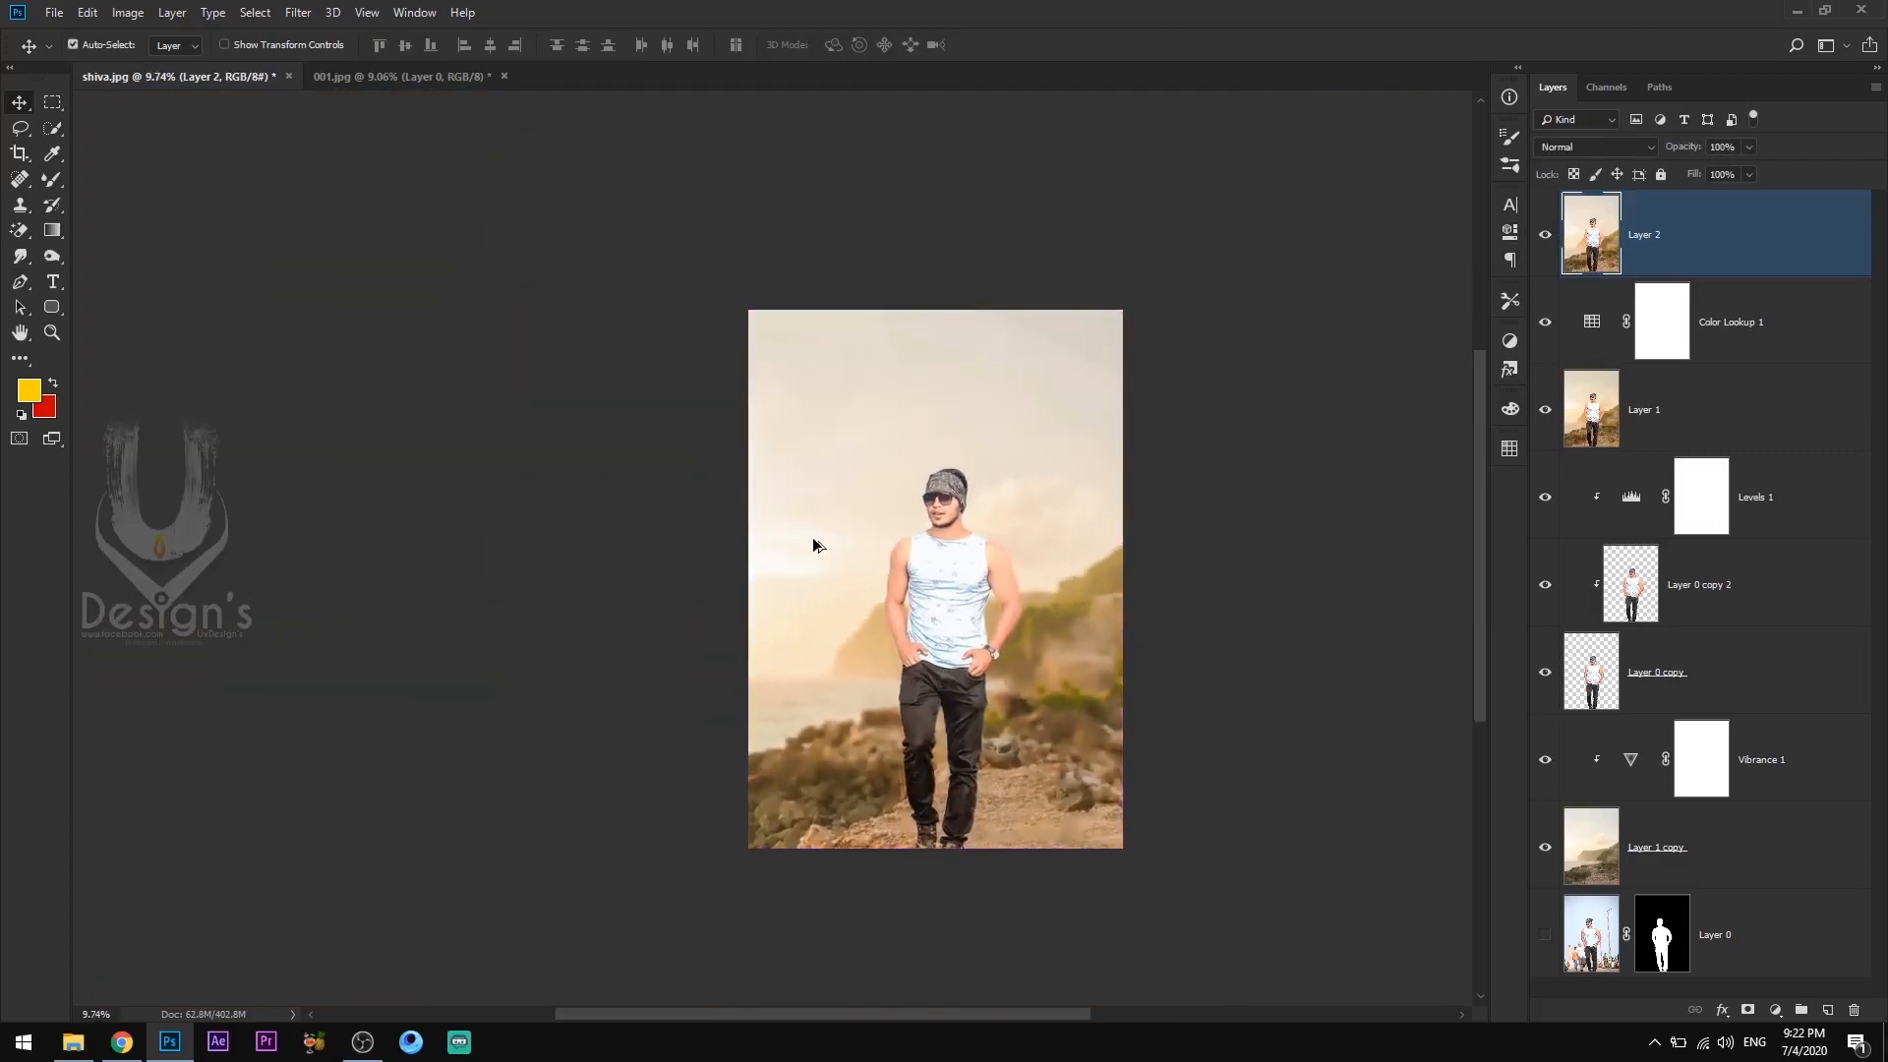
key("ctrl+j")
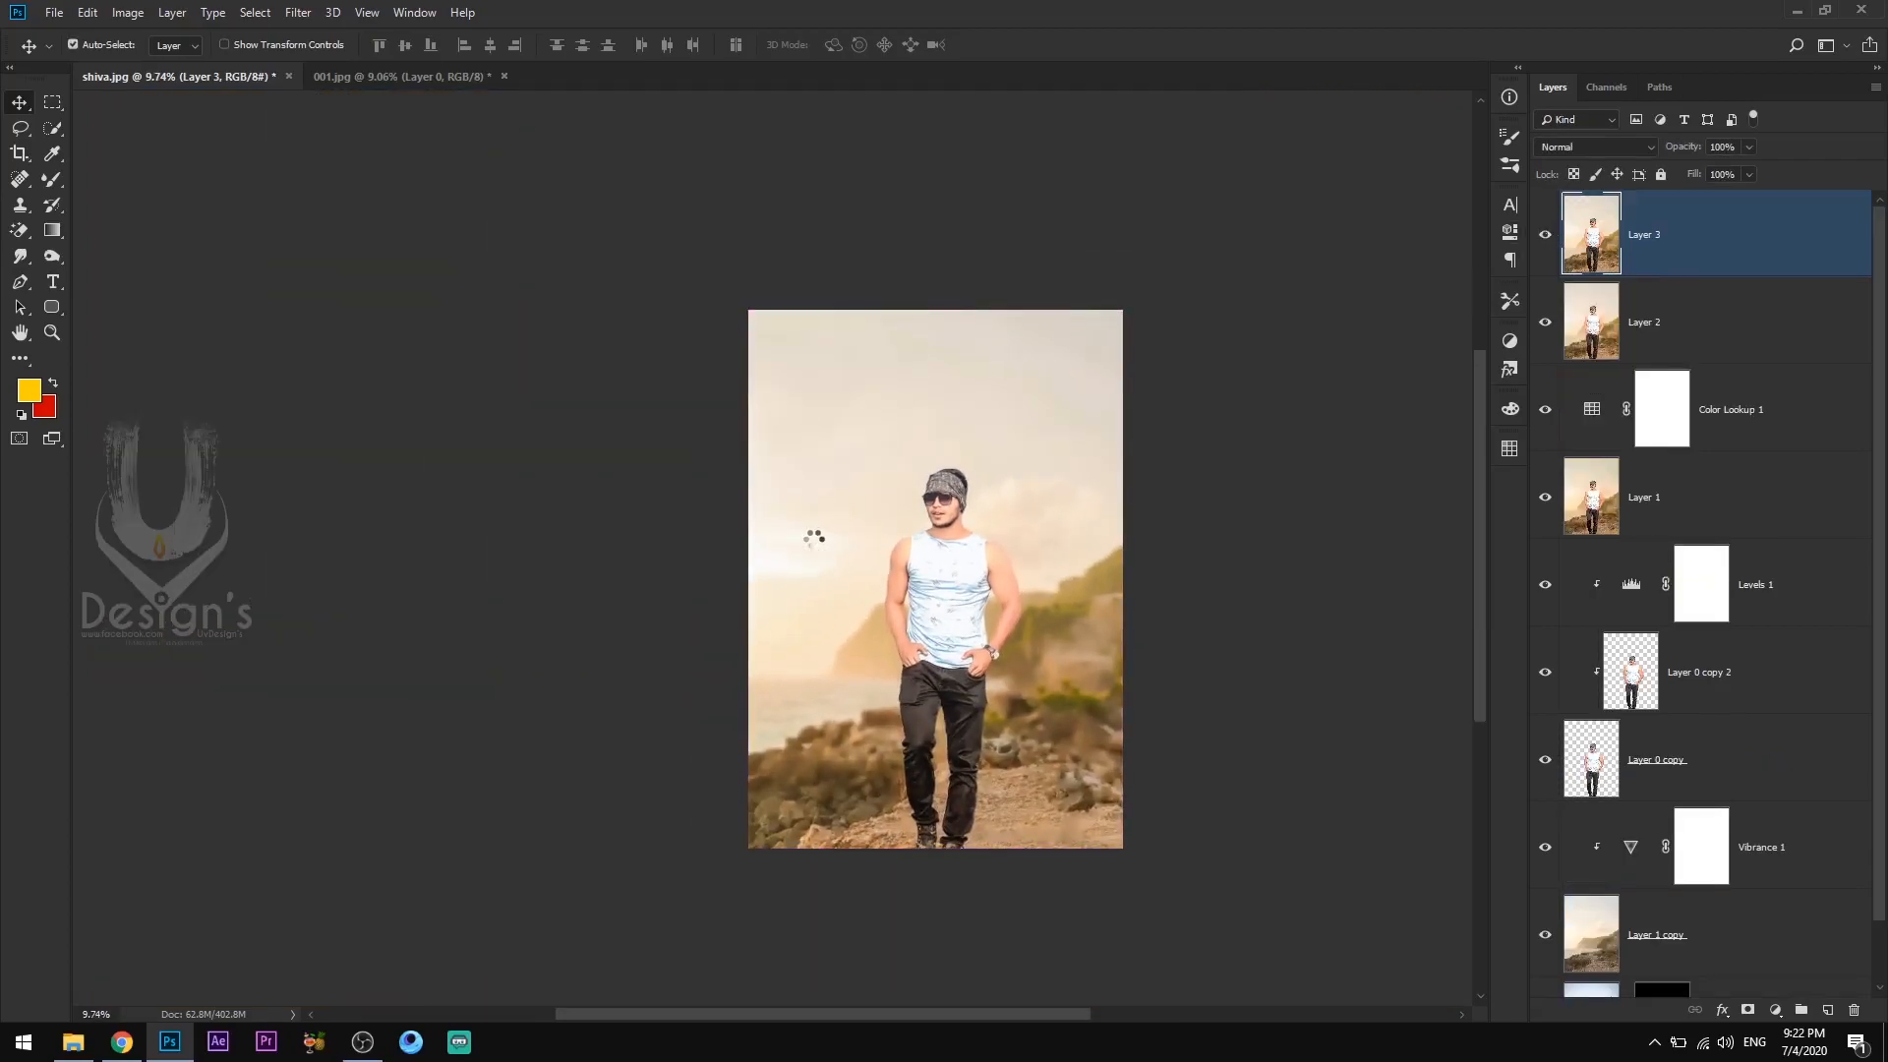
key("shift+ctrl+a")
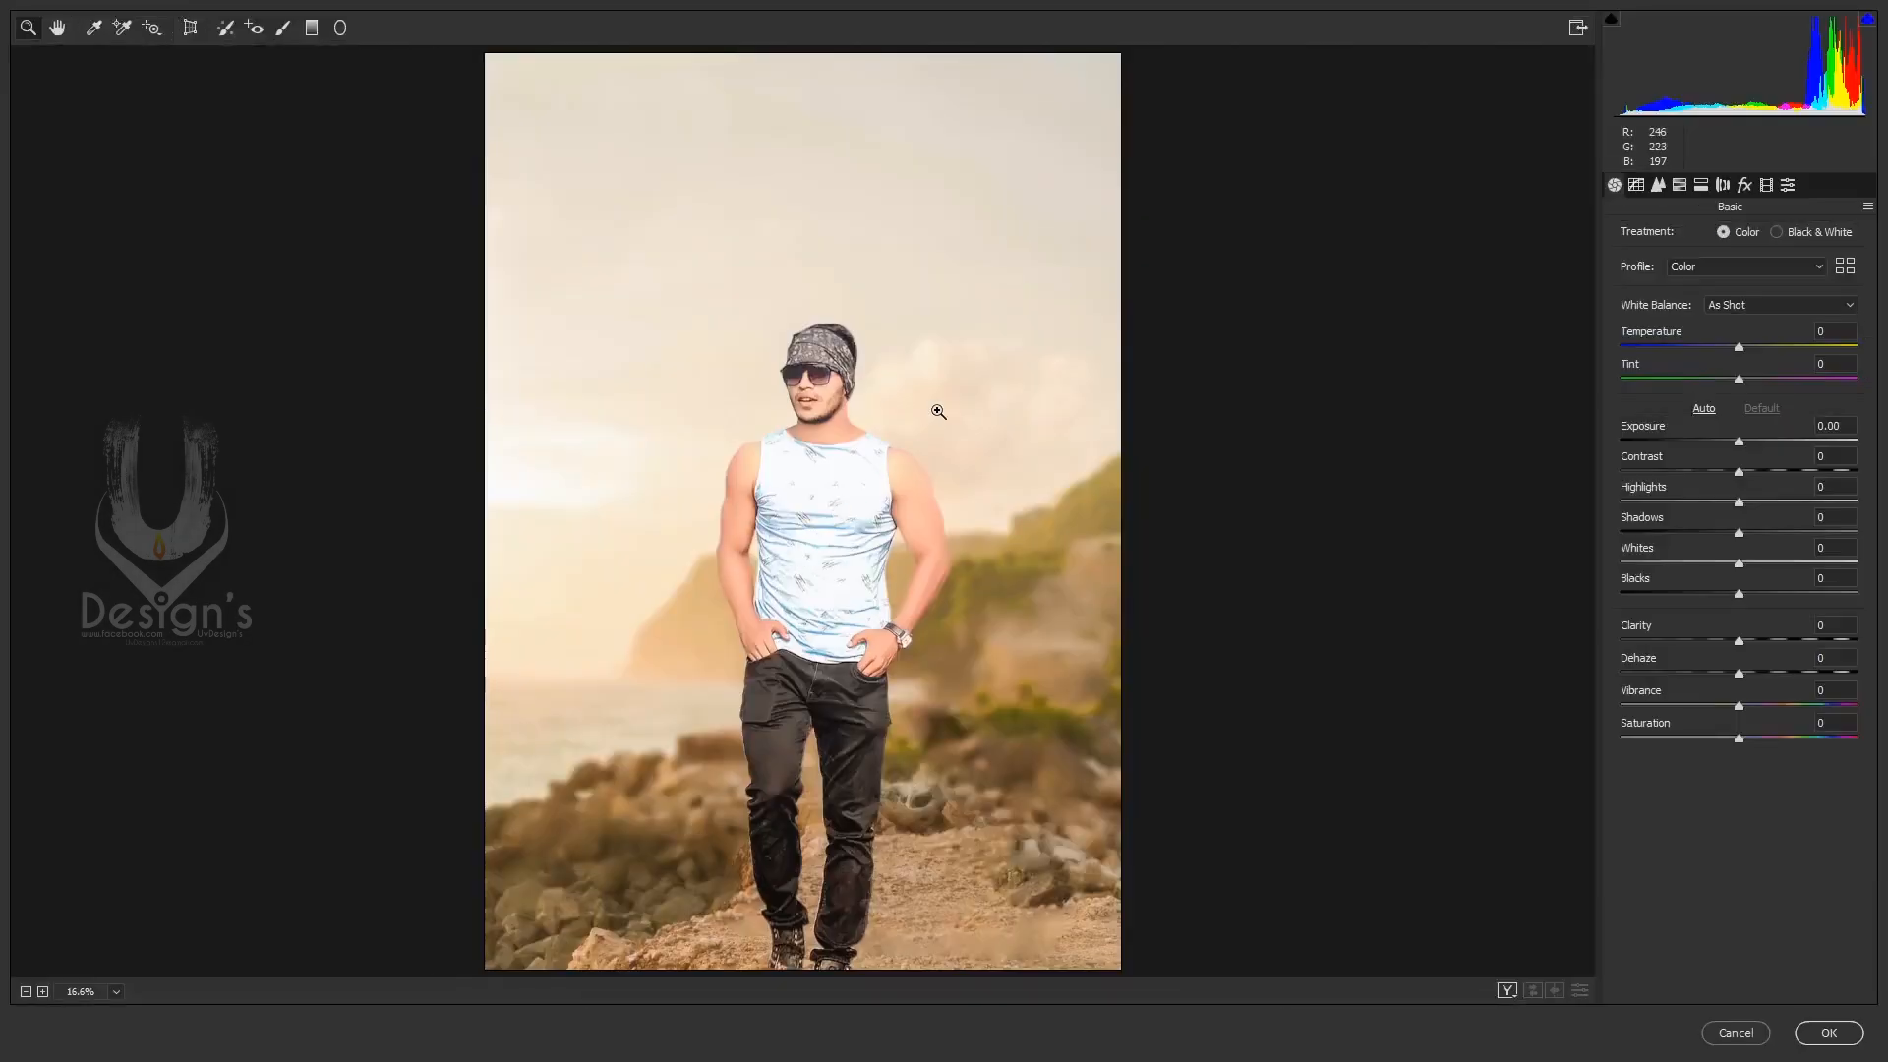
left_click_drag(1737, 342, 1744, 339)
left_click(1744, 307)
left_click(1744, 308)
Set Contrast +48, Highlights -62, Shadows -8, Whites -23, Blacks -15, Clarity +23 and Dehaze +16 in Camera Raw's basic adjustments.
left_click(1741, 470)
left_click_drag(1741, 468, 1757, 672)
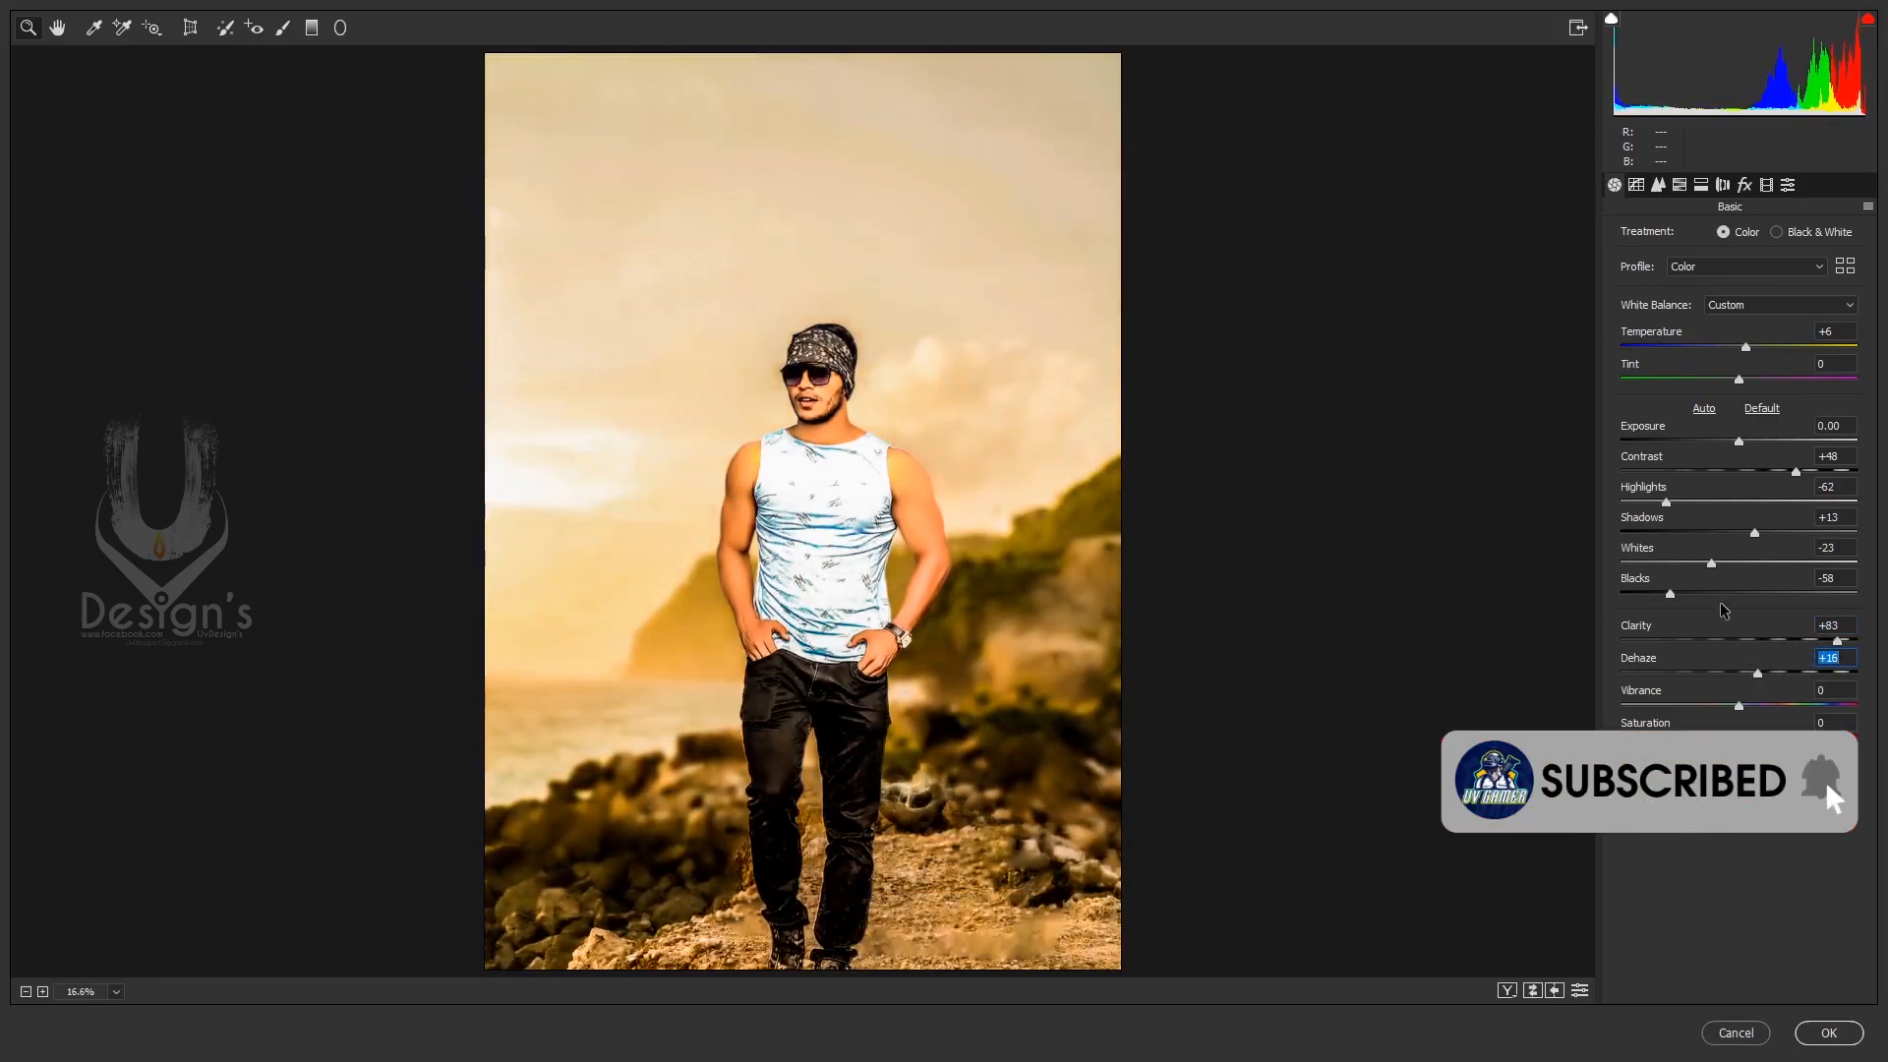
mouse_move(1755, 531)
left_mouse_down()
mouse_move(1806, 535)
mouse_move(1731, 534)
left_mouse_up()
left_click_drag(1672, 594, 1723, 598)
left_click_drag(1835, 645, 1776, 641)
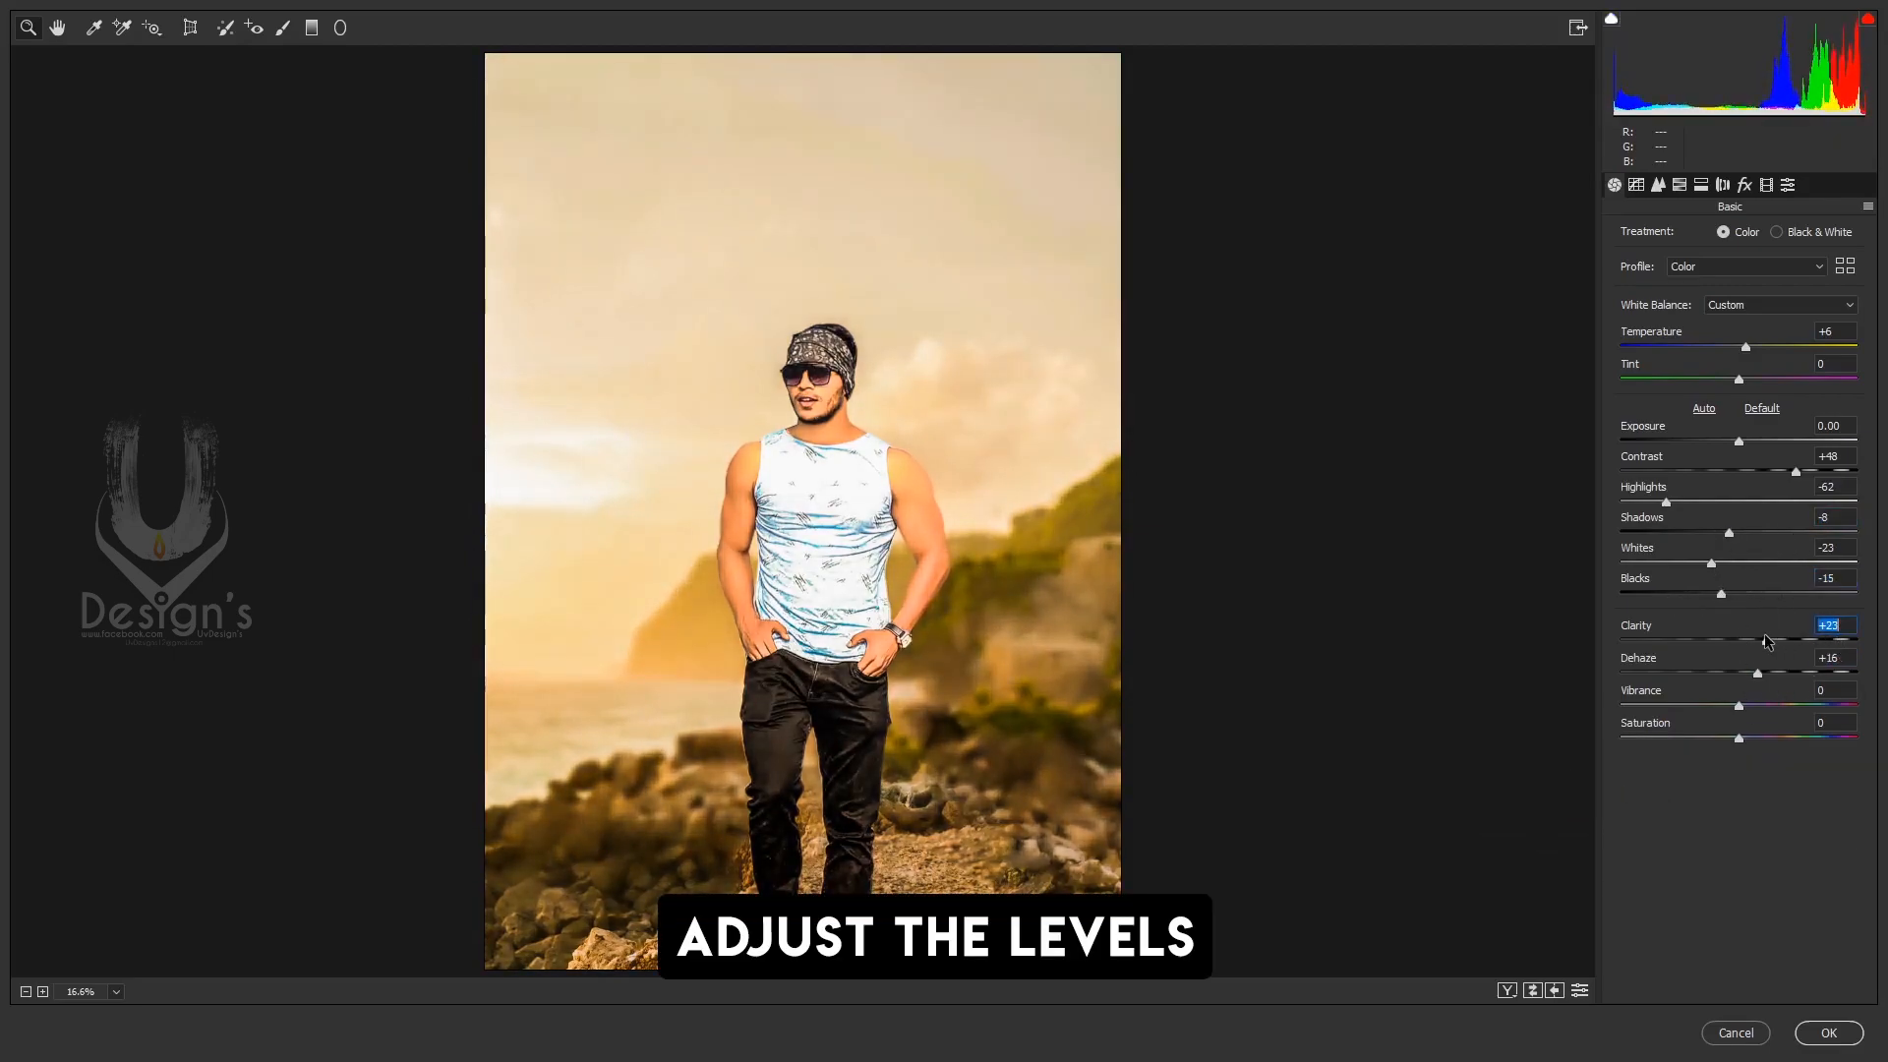
Shape the parametric tone curve with Highlights +17, Lights -2, Darks -33 and Shadows +70.
left_click(1636, 185)
left_click_drag(1739, 554, 1701, 616)
mouse_move(1805, 647)
left_mouse_down()
mouse_move(1845, 649)
mouse_move(1821, 648)
left_mouse_up()
left_click_drag(1741, 585, 1760, 551)
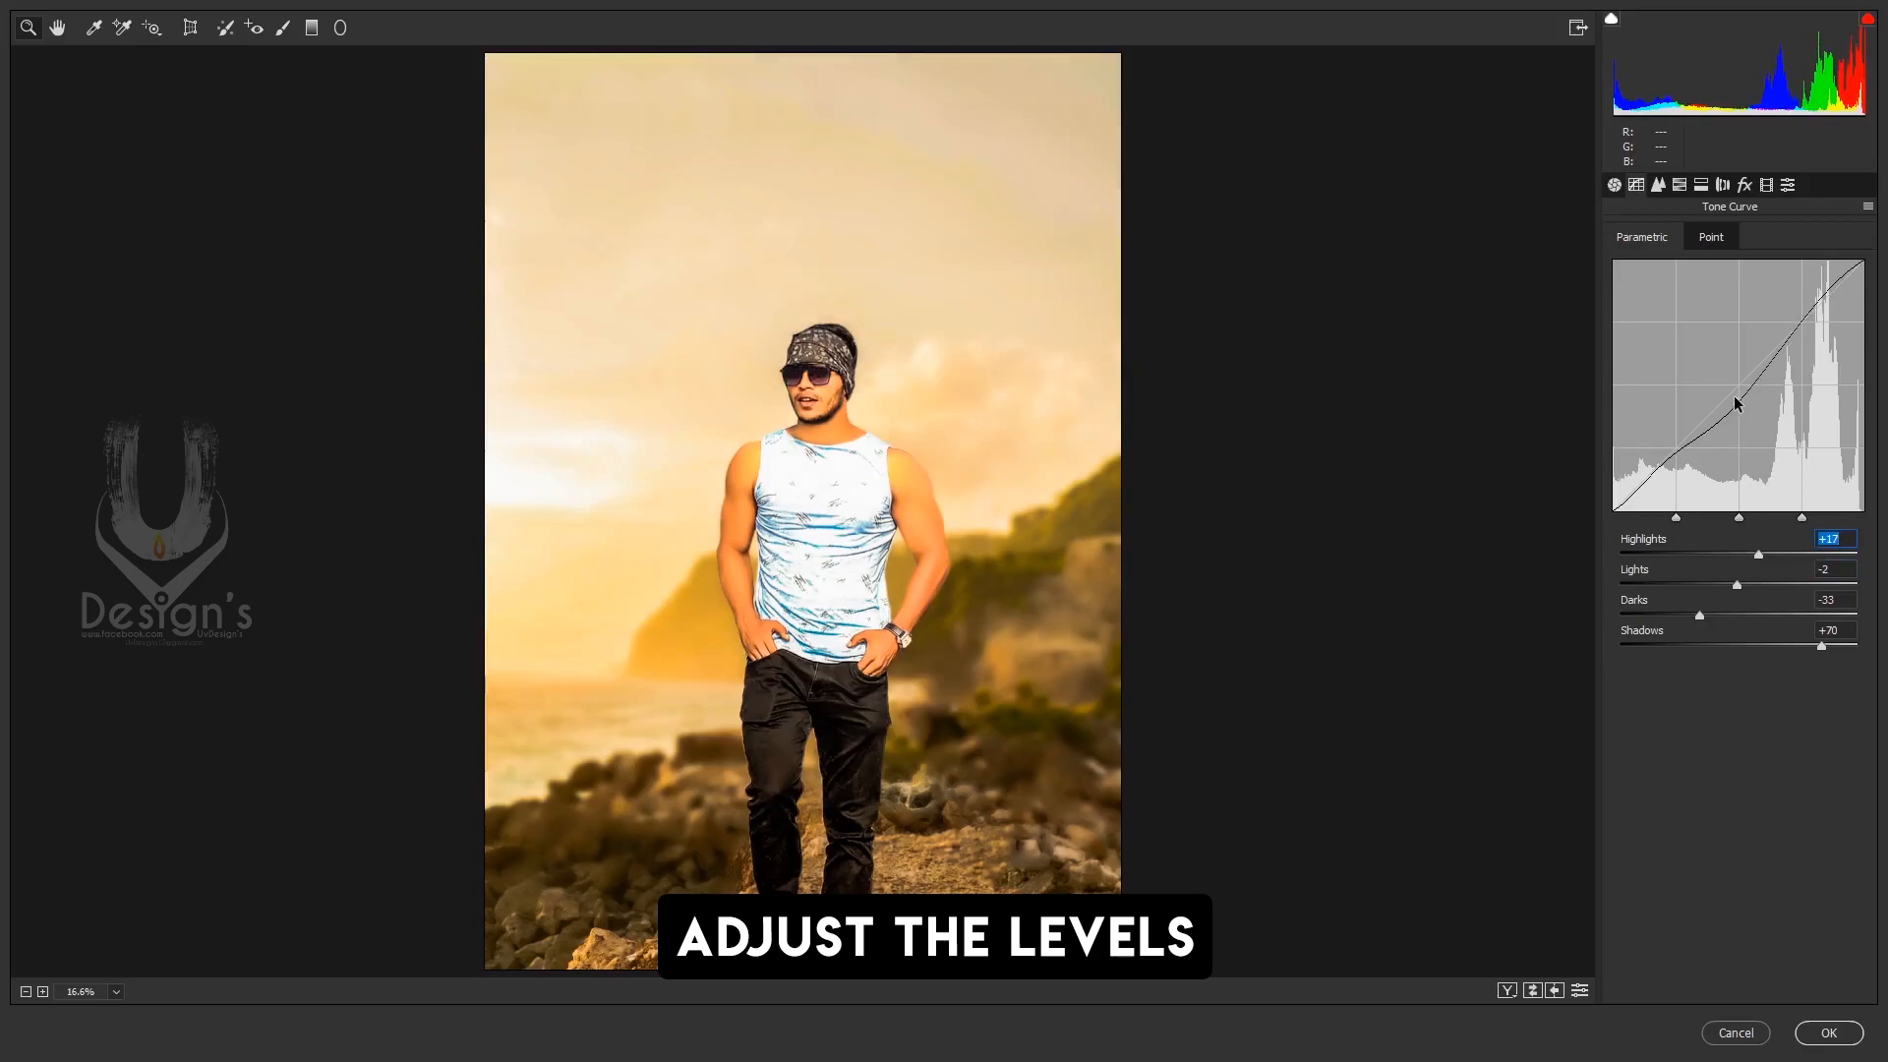
Refine the basic adjustments with Saturation -7, Dehaze -9 and Whites -56, and lower the Highlights further.
left_click(1615, 184)
left_click_drag(1738, 738, 1728, 675)
left_click_drag(1666, 503, 1631, 497)
left_click_drag(1712, 563, 1673, 562)
left_click_drag(1625, 499, 1636, 502)
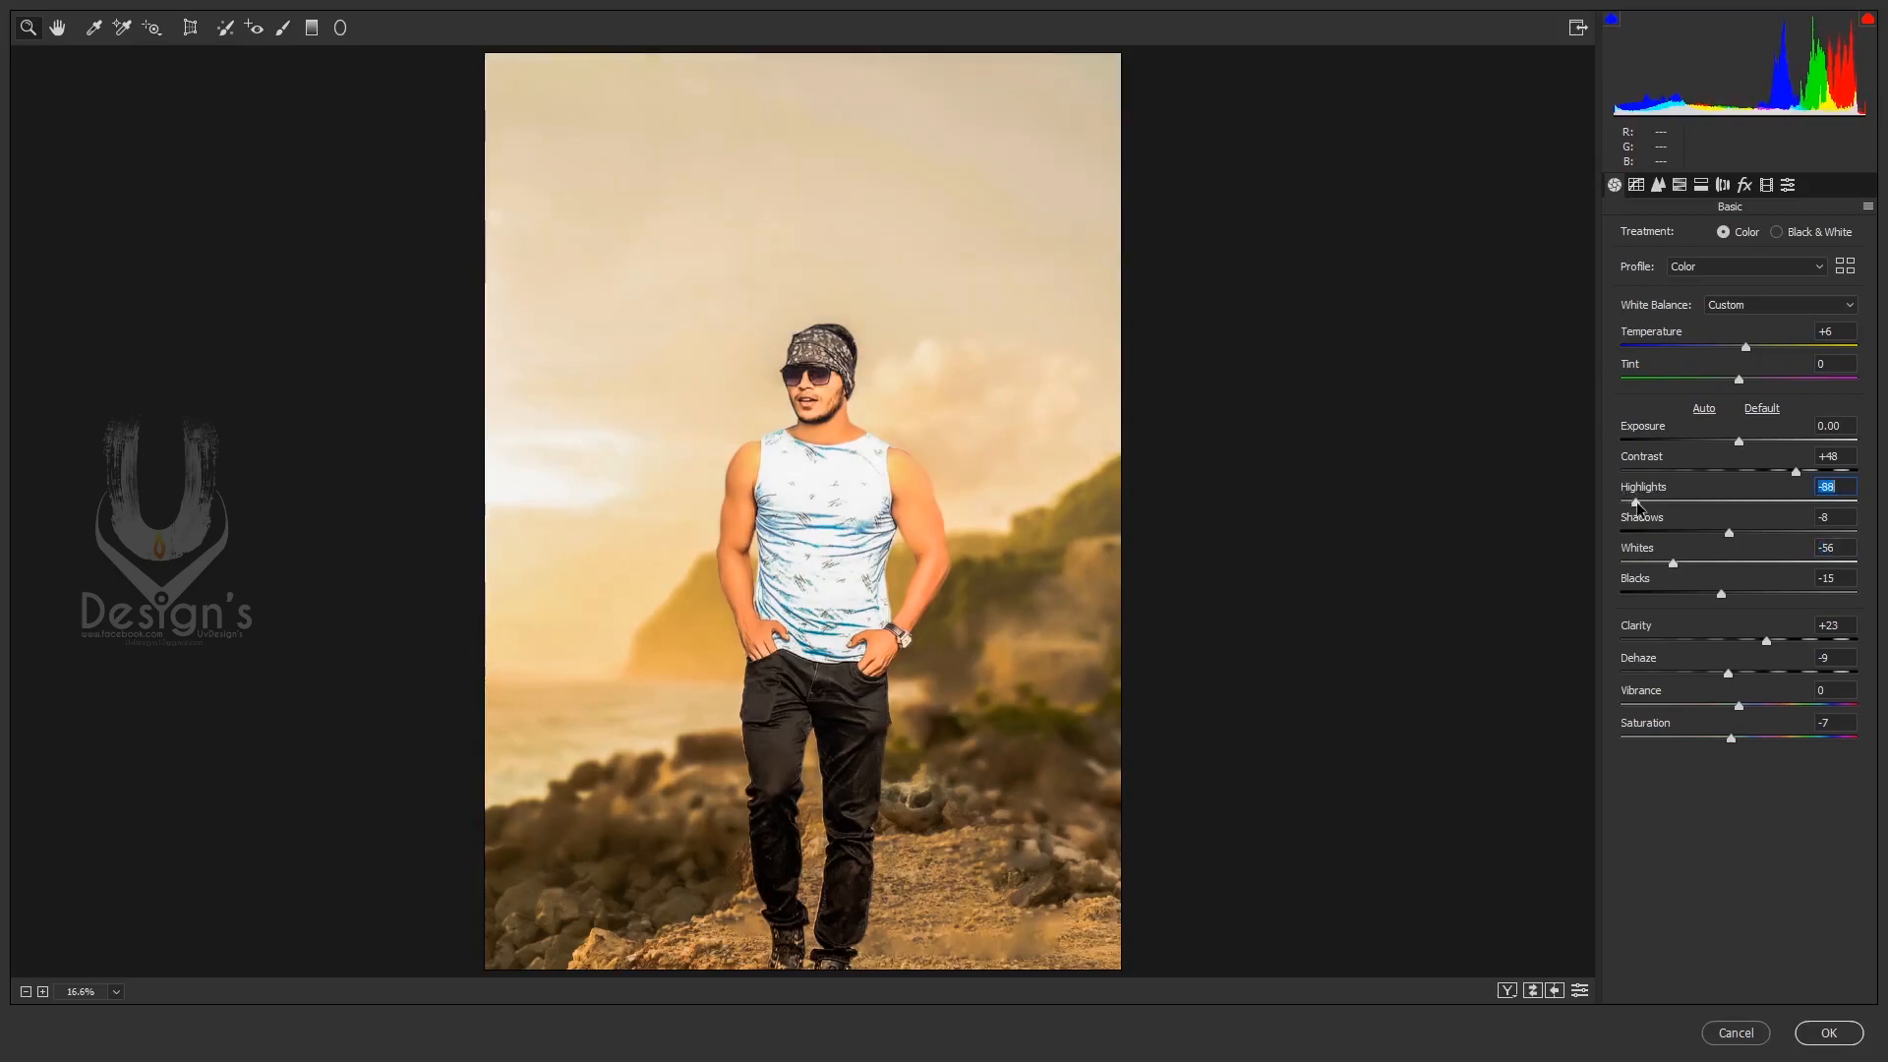
Set noise reduction Luminance 15 and Luminance Detail 11, and sharpen with Amount 89, Radius 1.6 and Detail 54.
left_click(1667, 189)
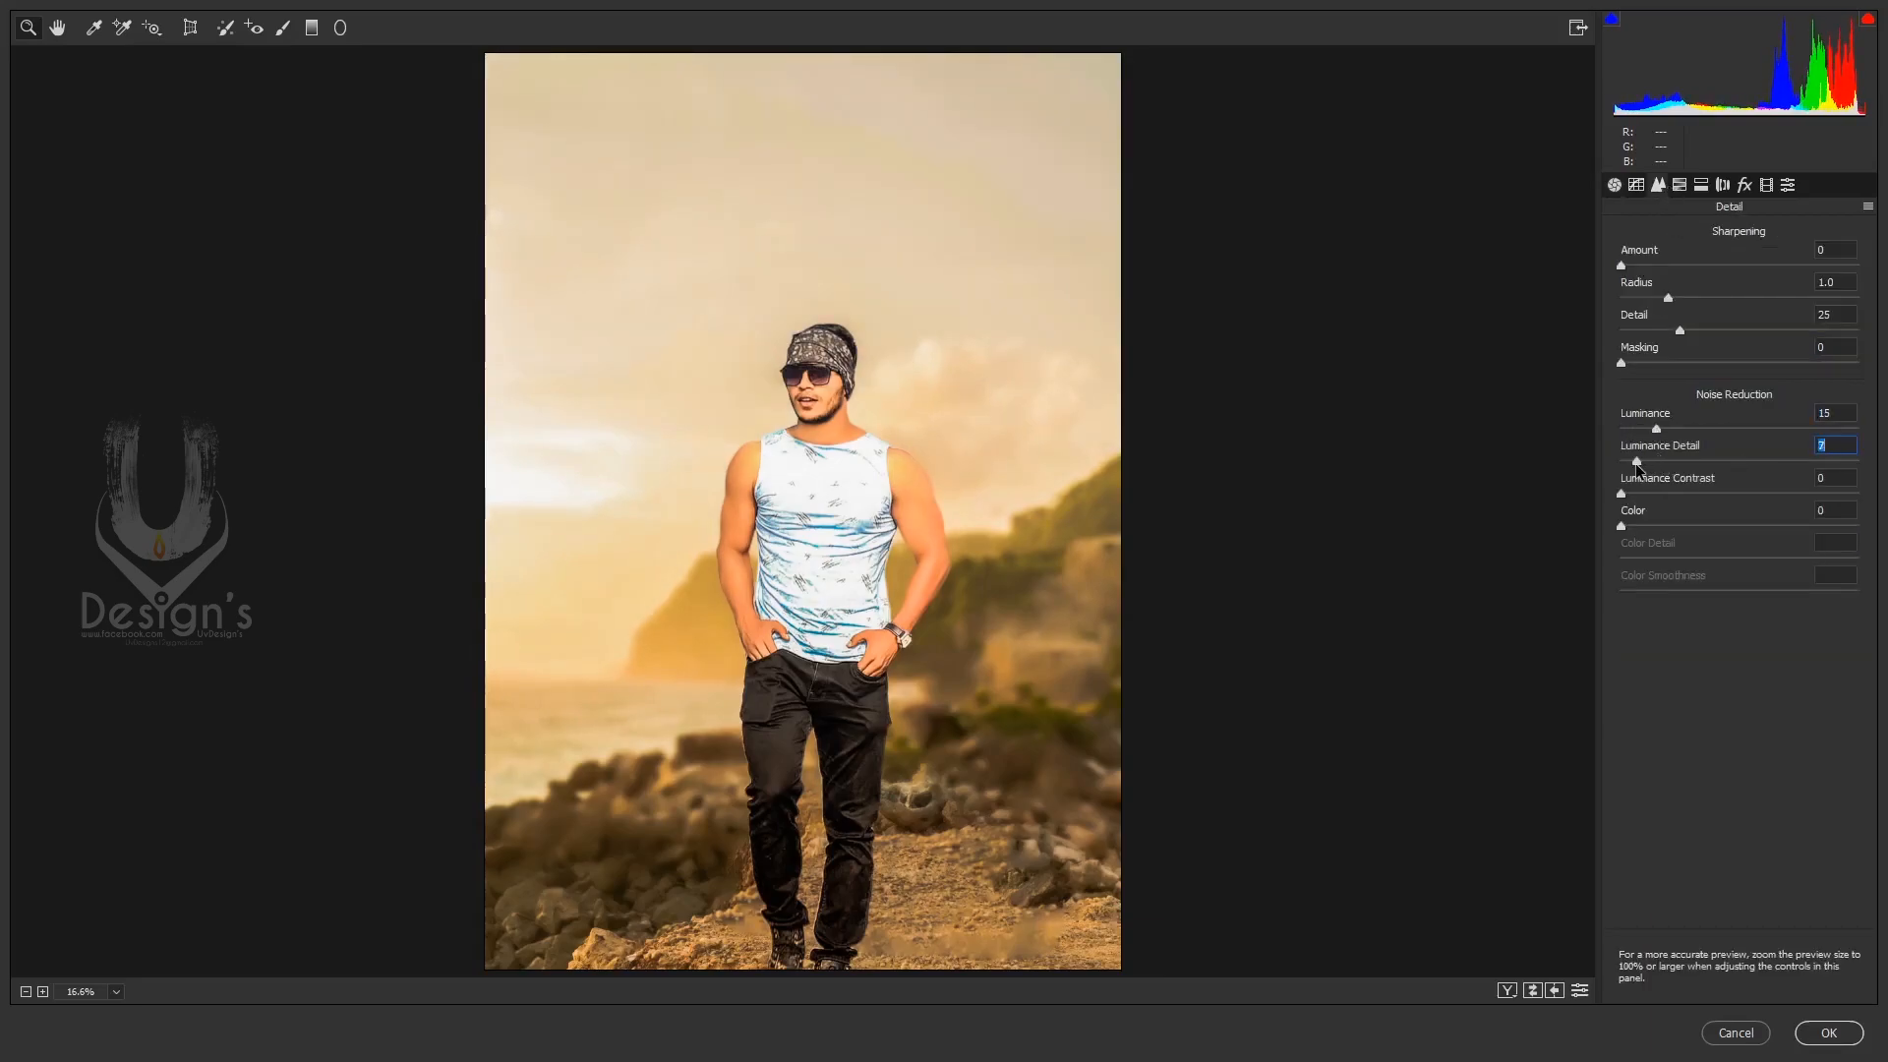
left_click_drag(1637, 463, 1646, 461)
left_click_drag(1621, 266, 1722, 300)
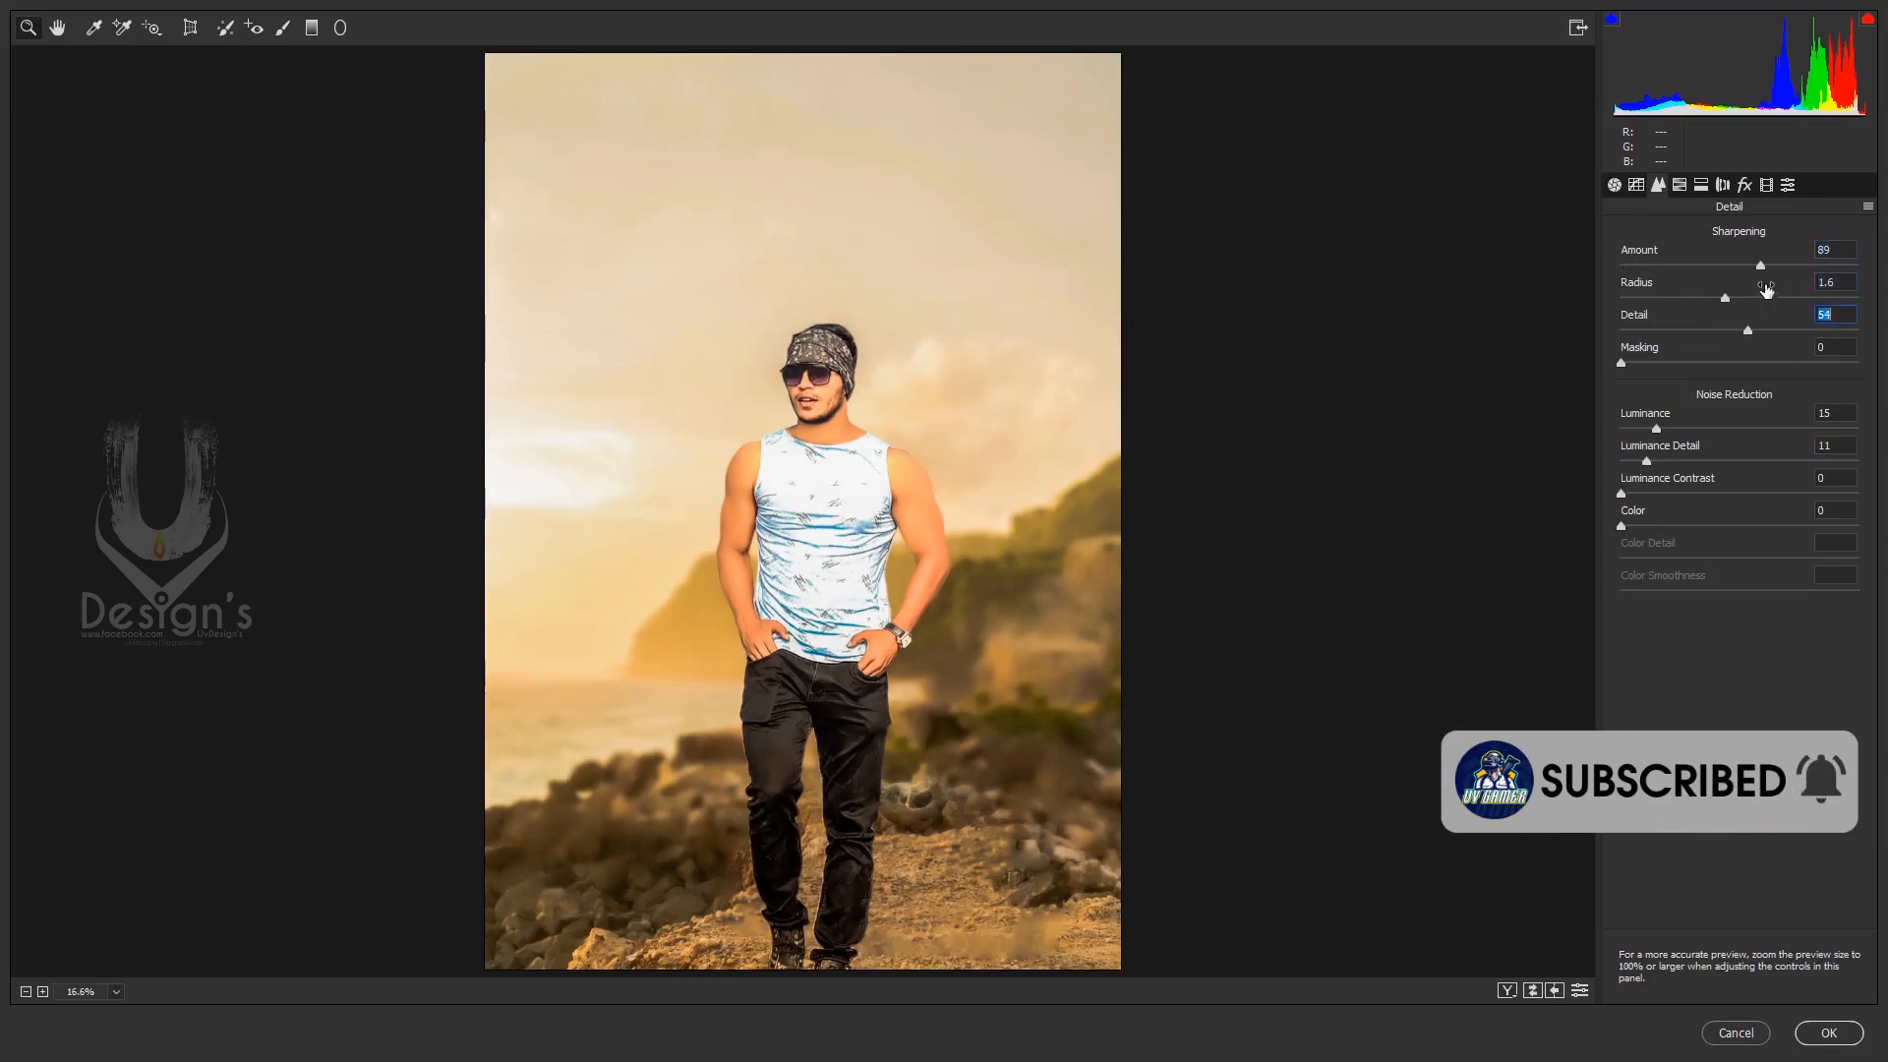
Adjust the HSL colours by raising the oranges' luminance, setting their saturation to -11, and tuning the yellows and blues.
left_click(1680, 184)
left_click(1778, 237)
left_click_drag(1739, 341, 1757, 338)
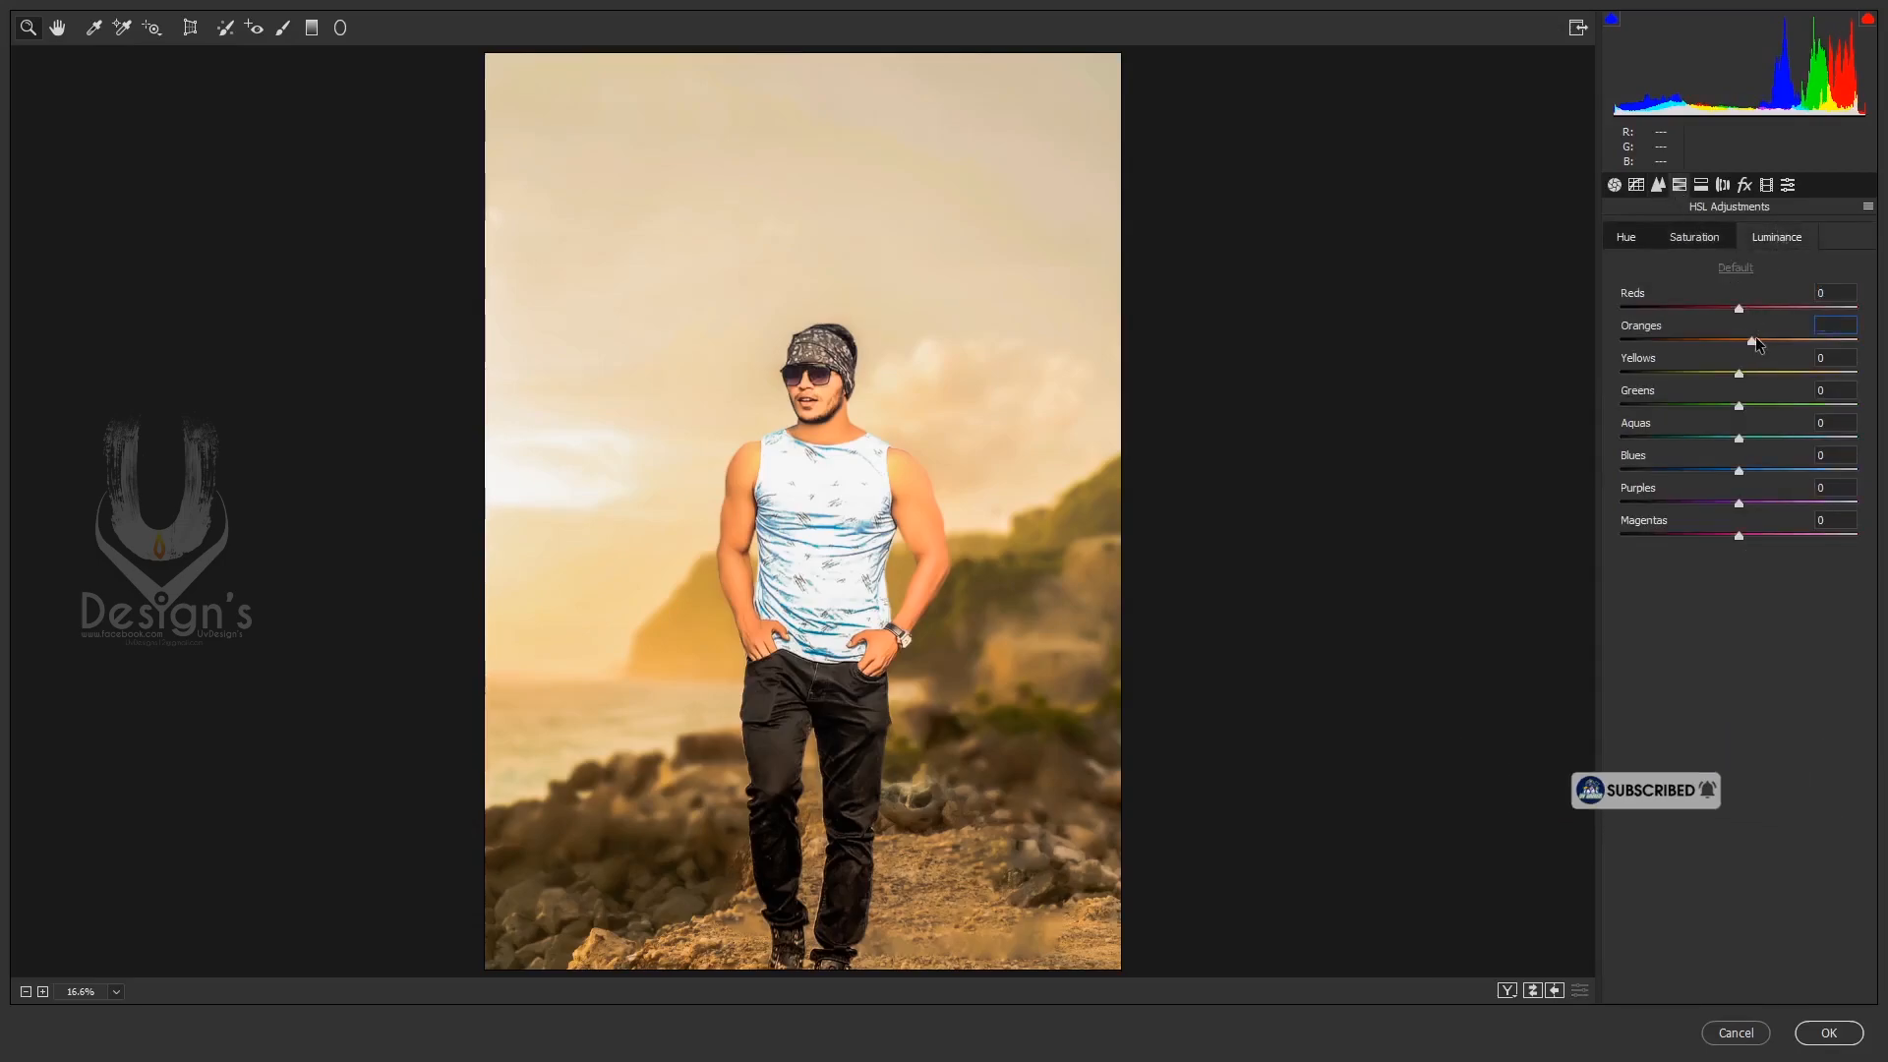
left_click(1695, 237)
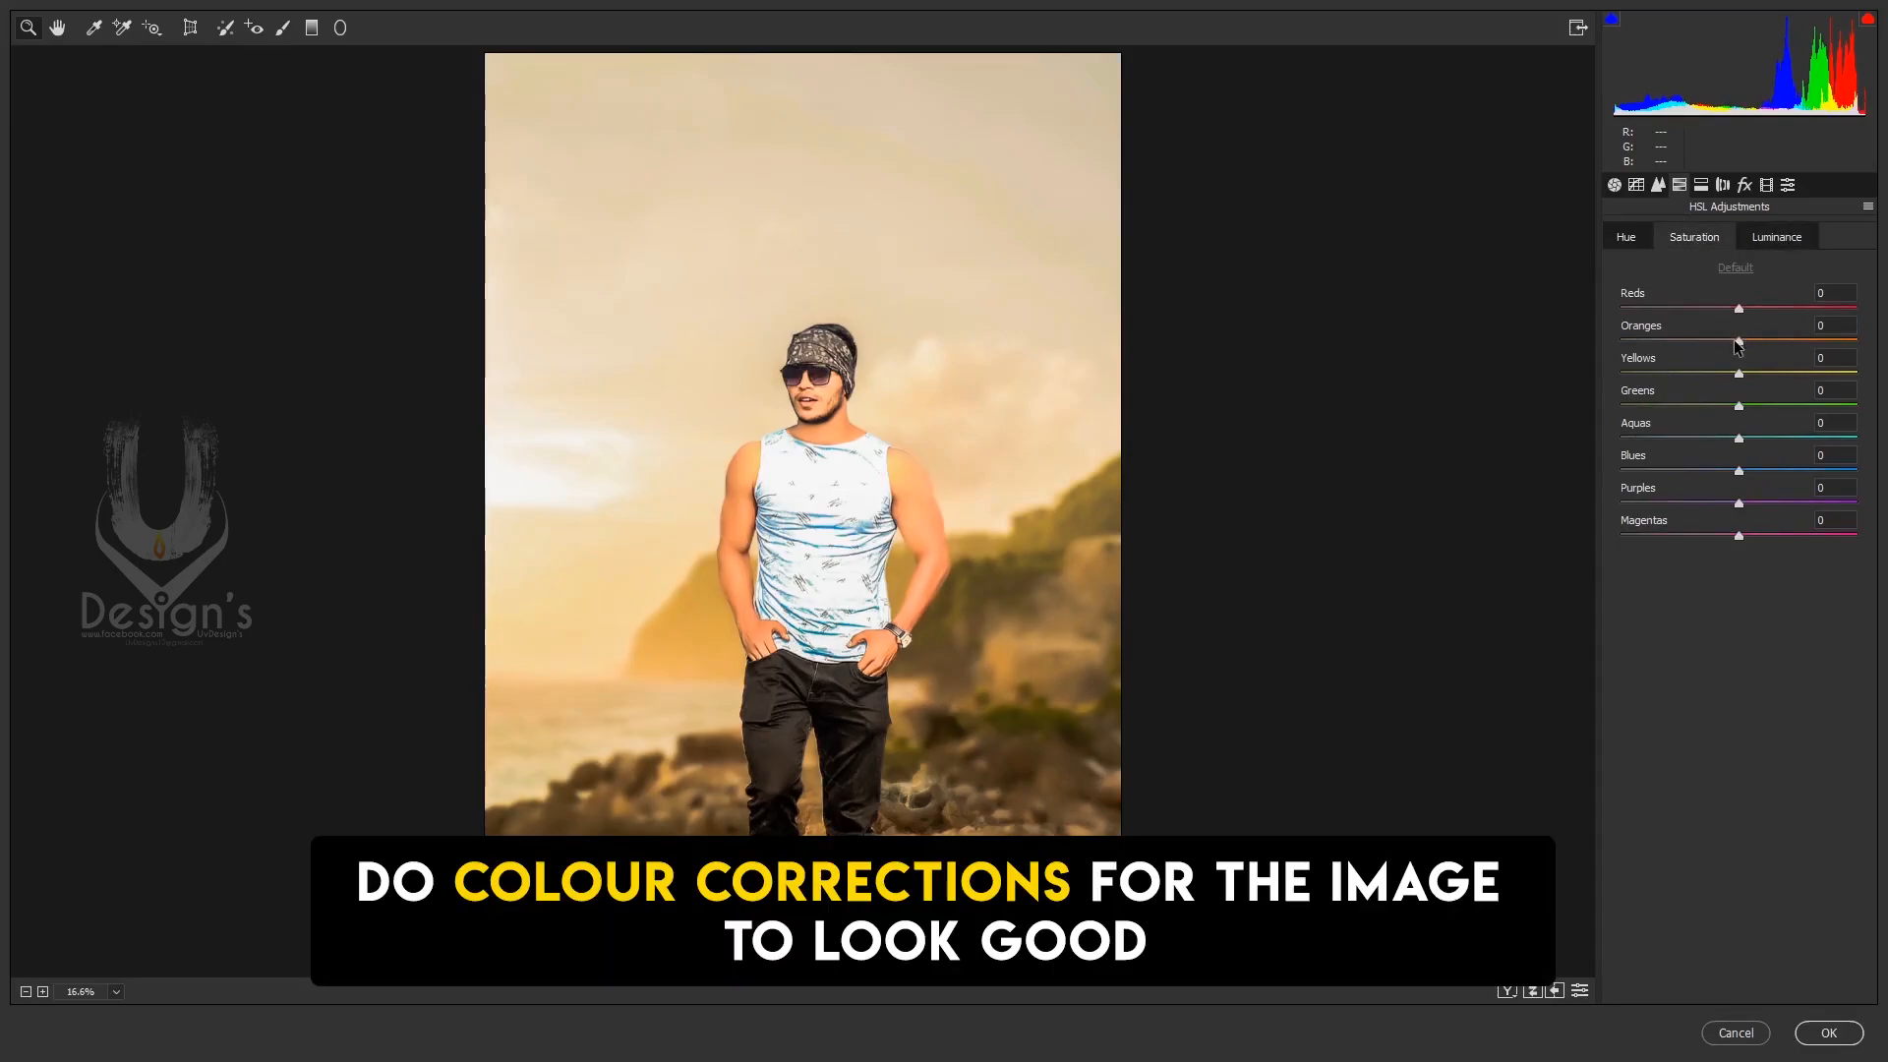
left_click(1625, 238)
mouse_move(1739, 343)
left_mouse_down()
mouse_move(1679, 344)
mouse_move(1795, 347)
mouse_move(1731, 346)
left_mouse_up()
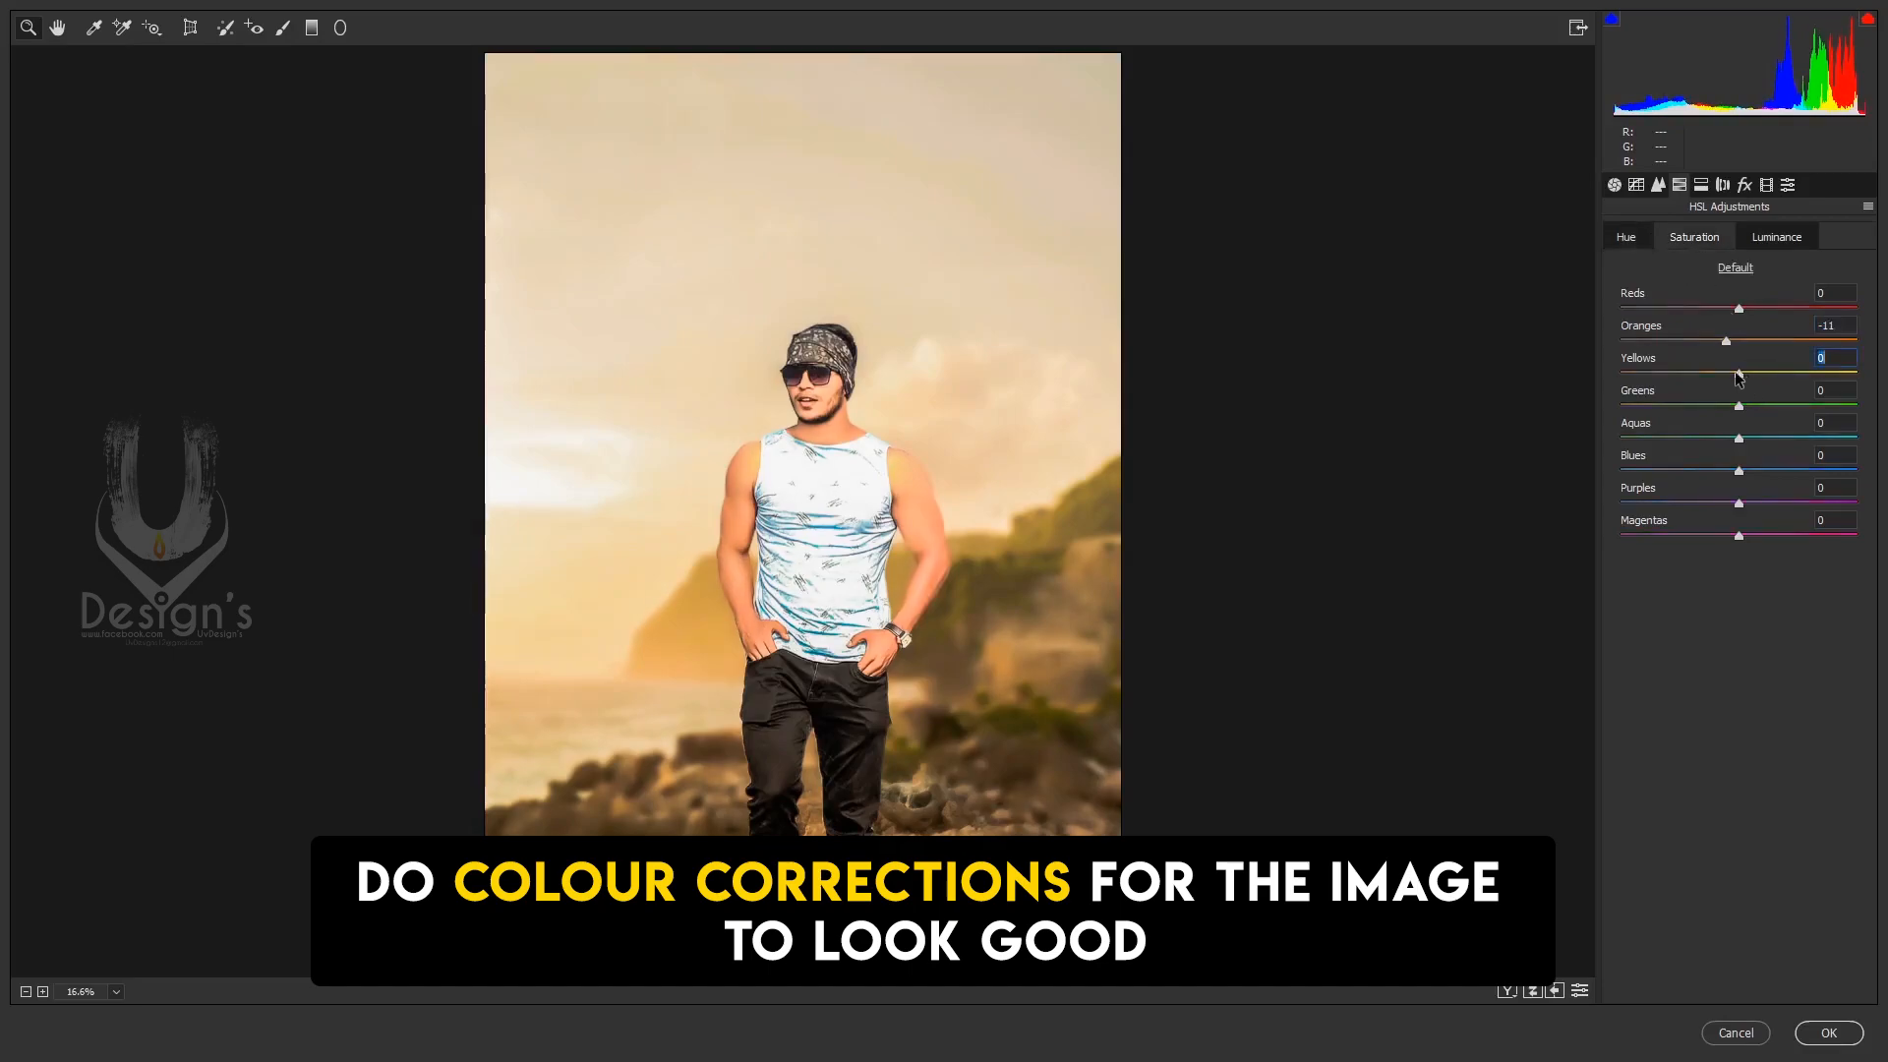
left_click_drag(1738, 377, 1828, 471)
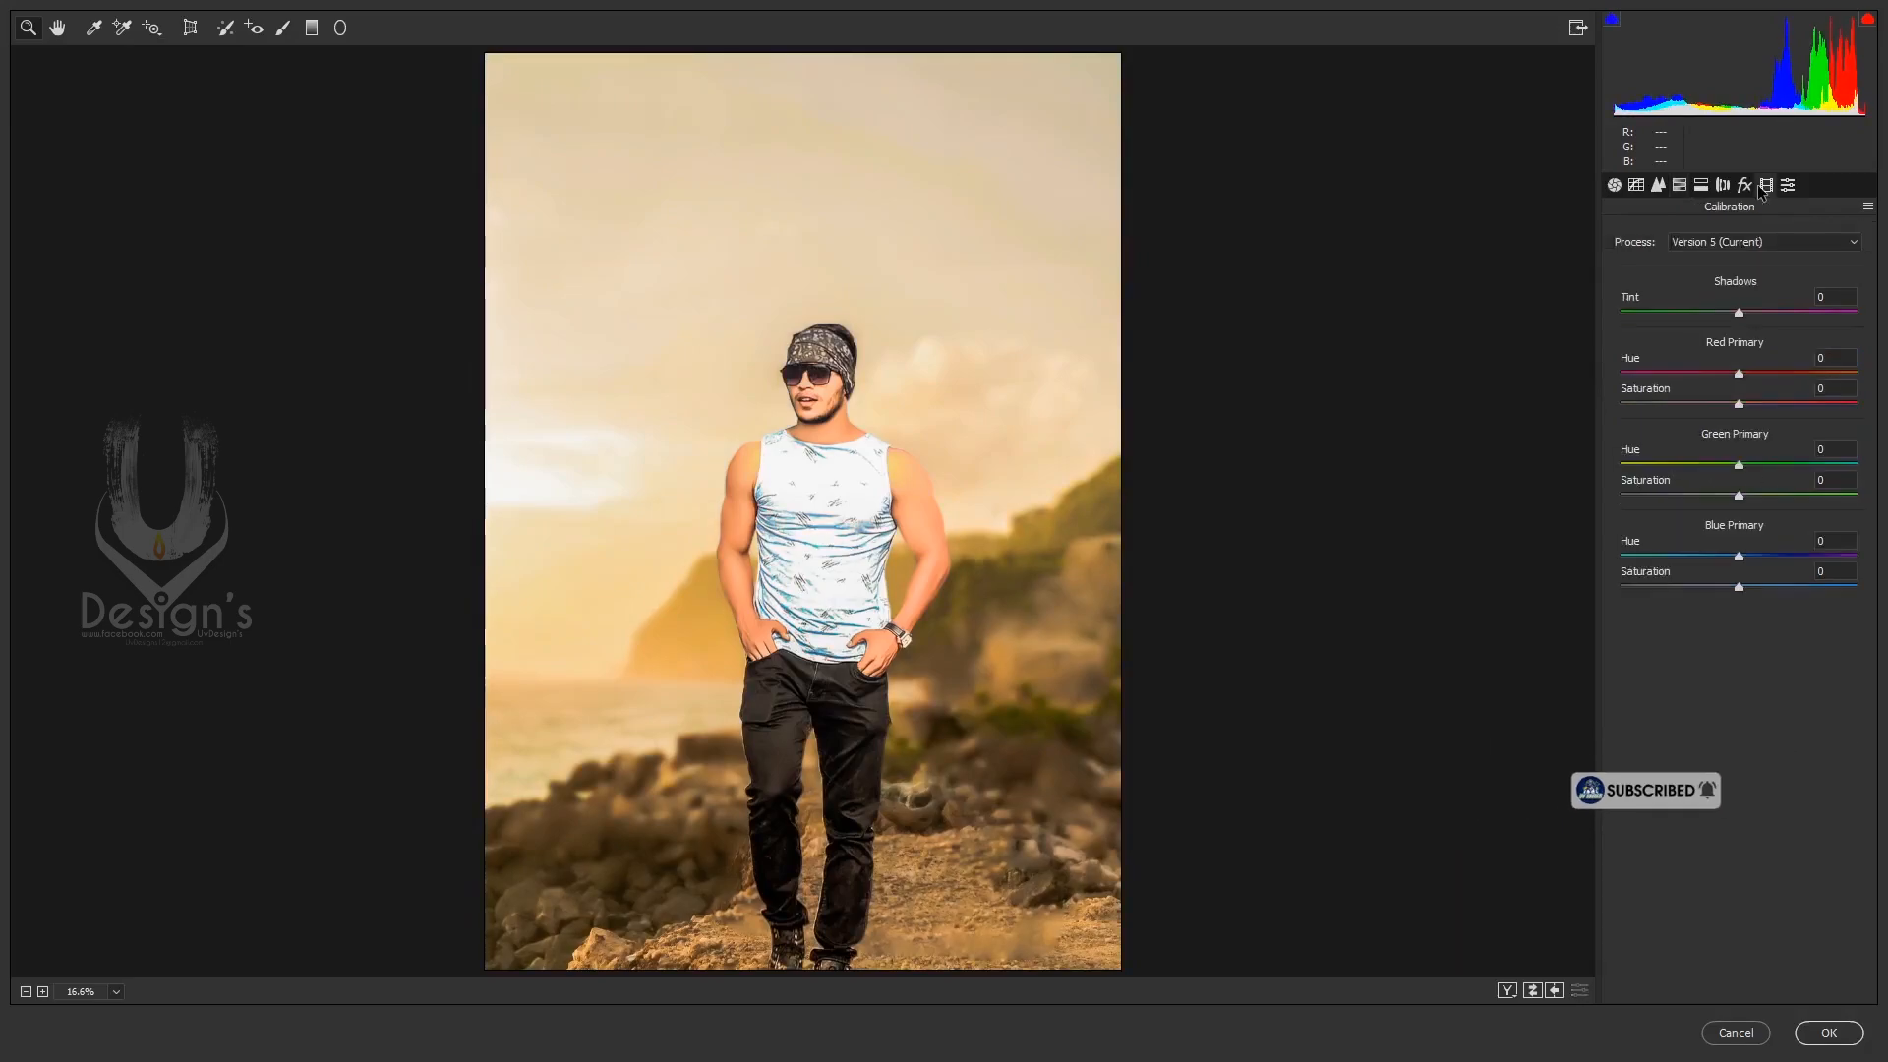
Add a dark post-crop vignette with Amount -47, Midpoint 10, Roundness about -59 and Feather 100.
left_click(1744, 185)
left_click_drag(1739, 440, 1614, 470)
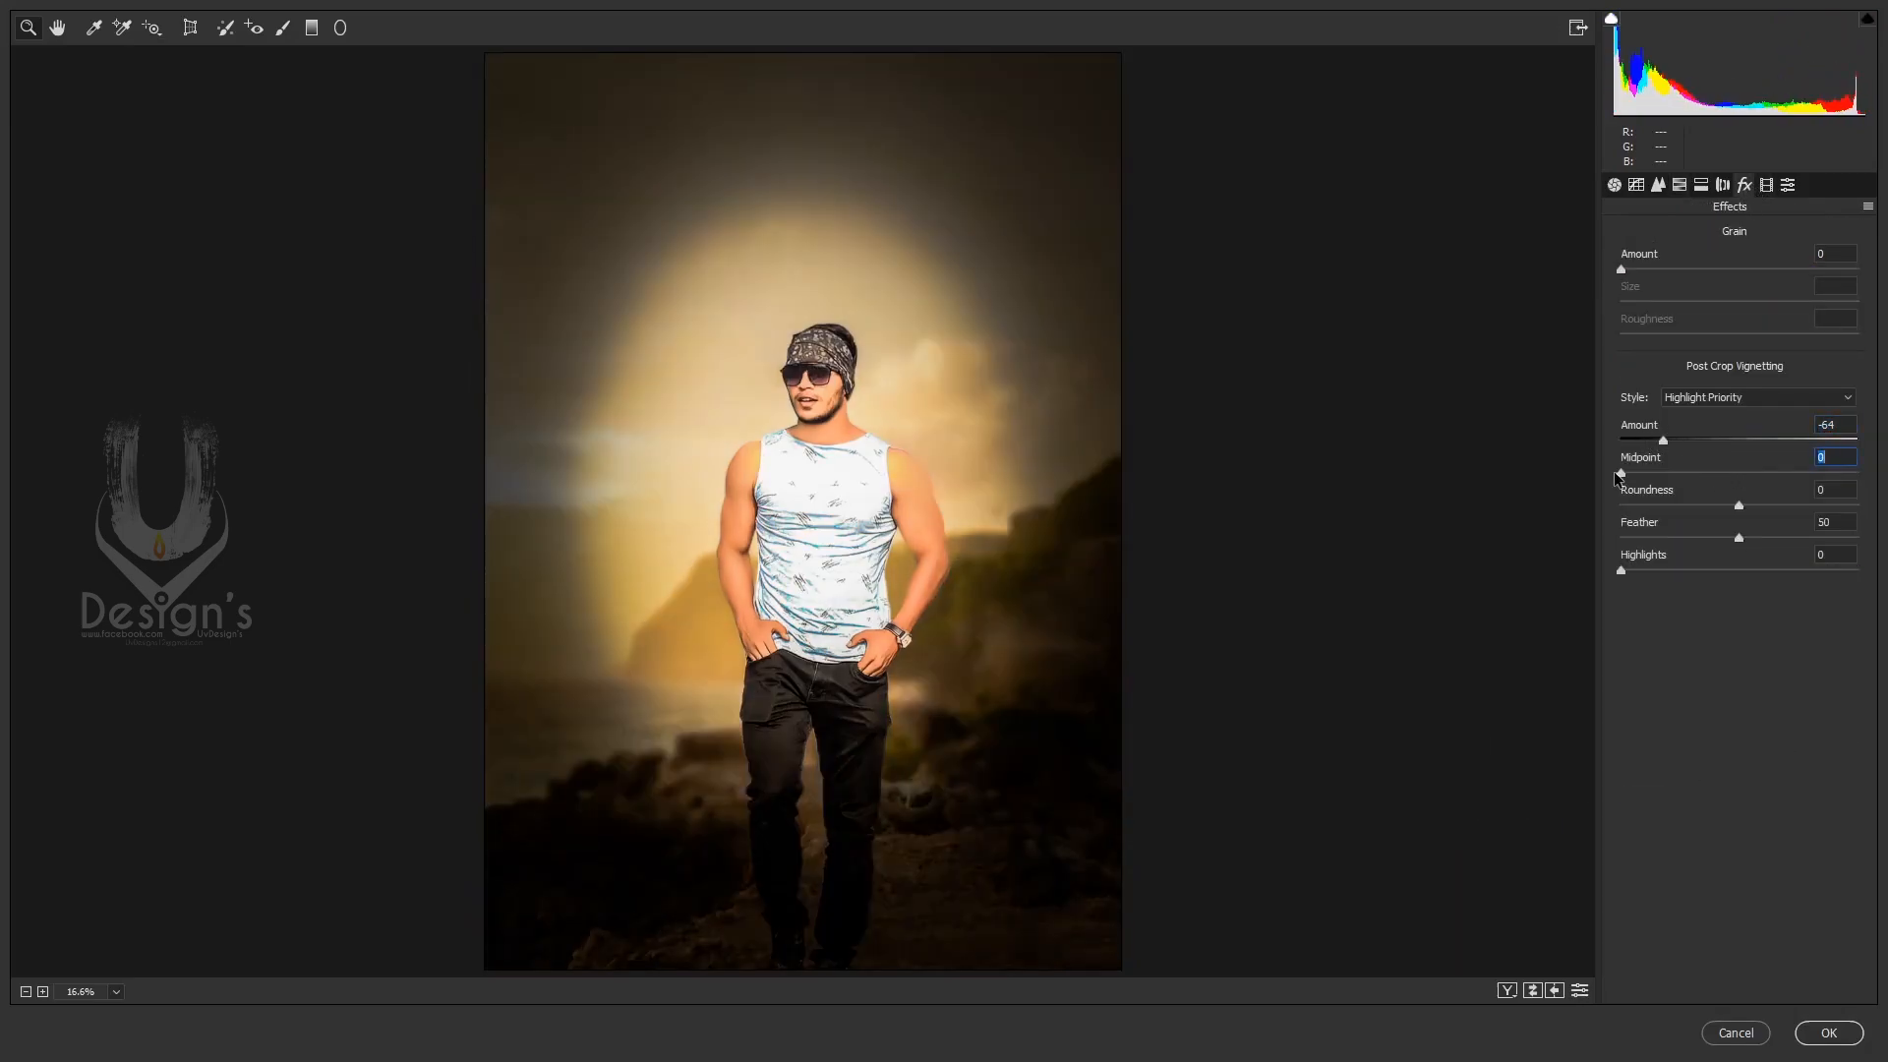
left_click_drag(1738, 505, 1689, 506)
left_click_drag(1739, 538, 1879, 547)
left_click_drag(1701, 508, 1809, 506)
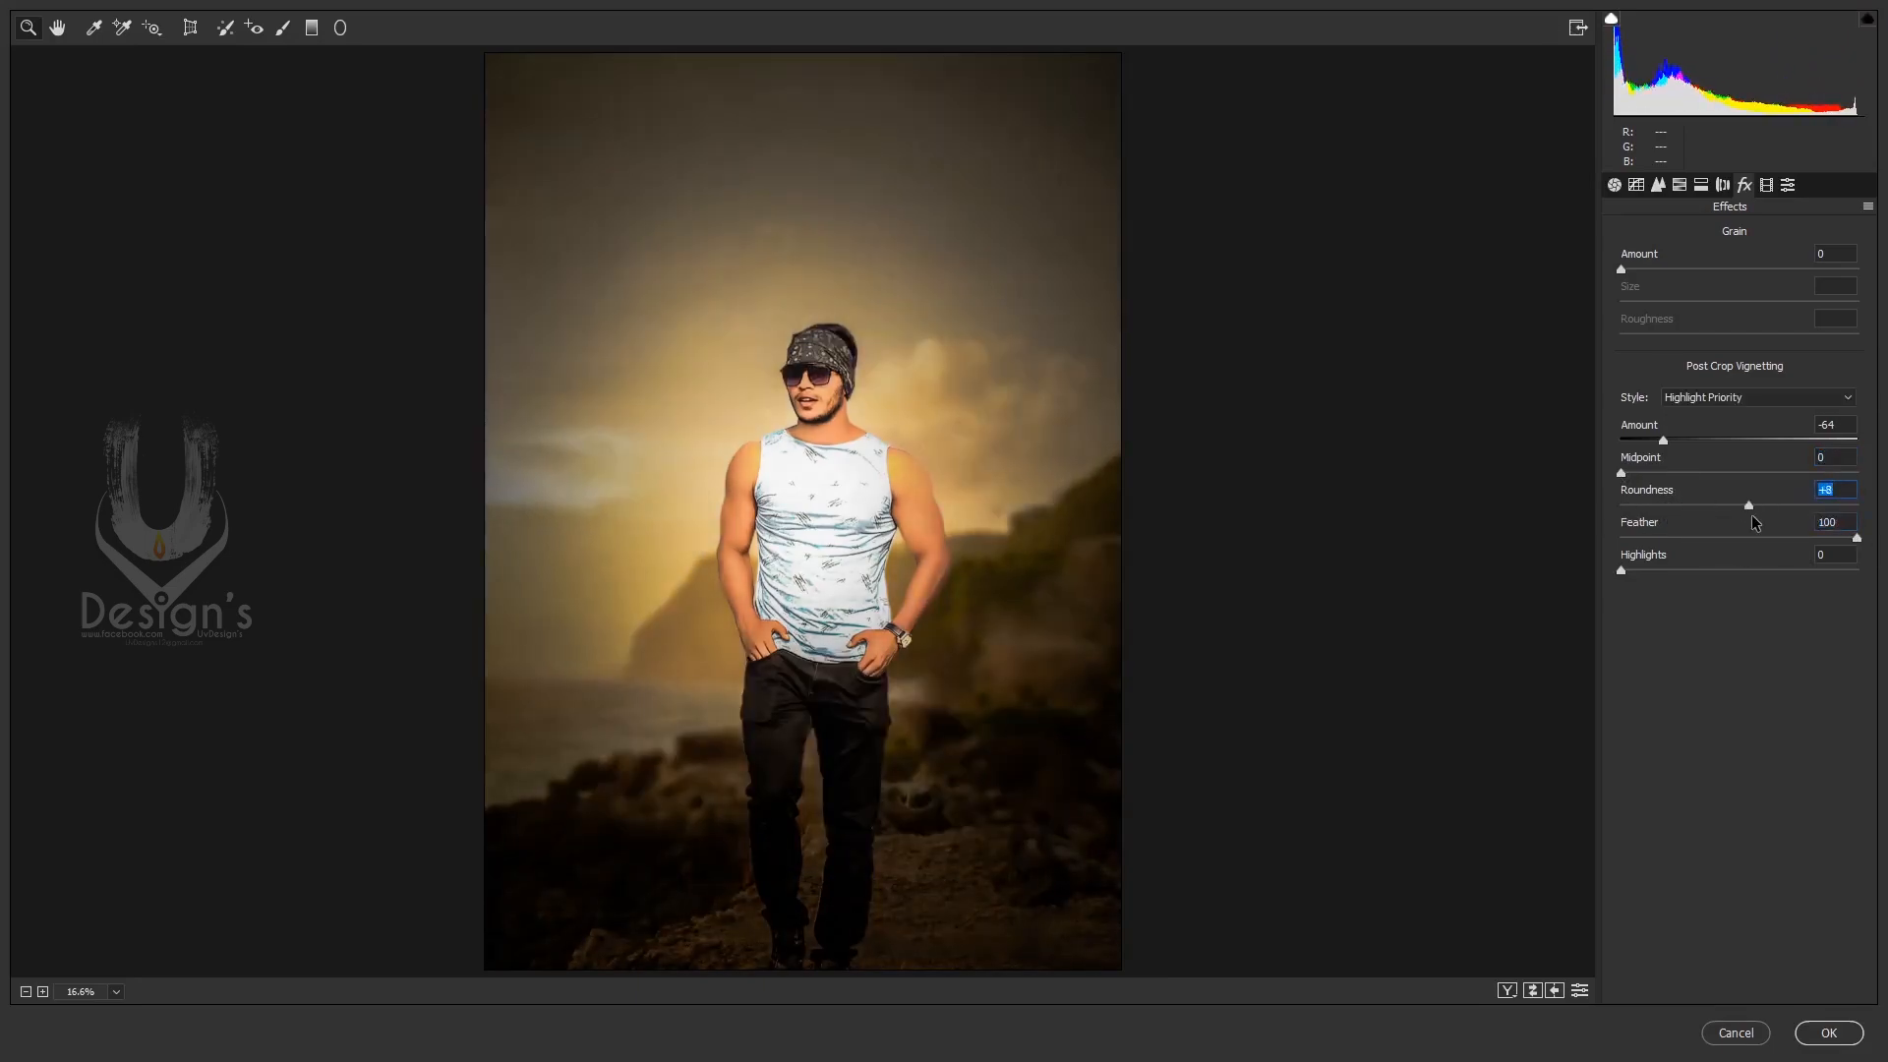
mouse_move(1623, 473)
left_mouse_down()
mouse_move(1700, 475)
mouse_move(1675, 473)
mouse_move(1684, 440)
mouse_move(1642, 473)
left_mouse_up()
left_click(1669, 505)
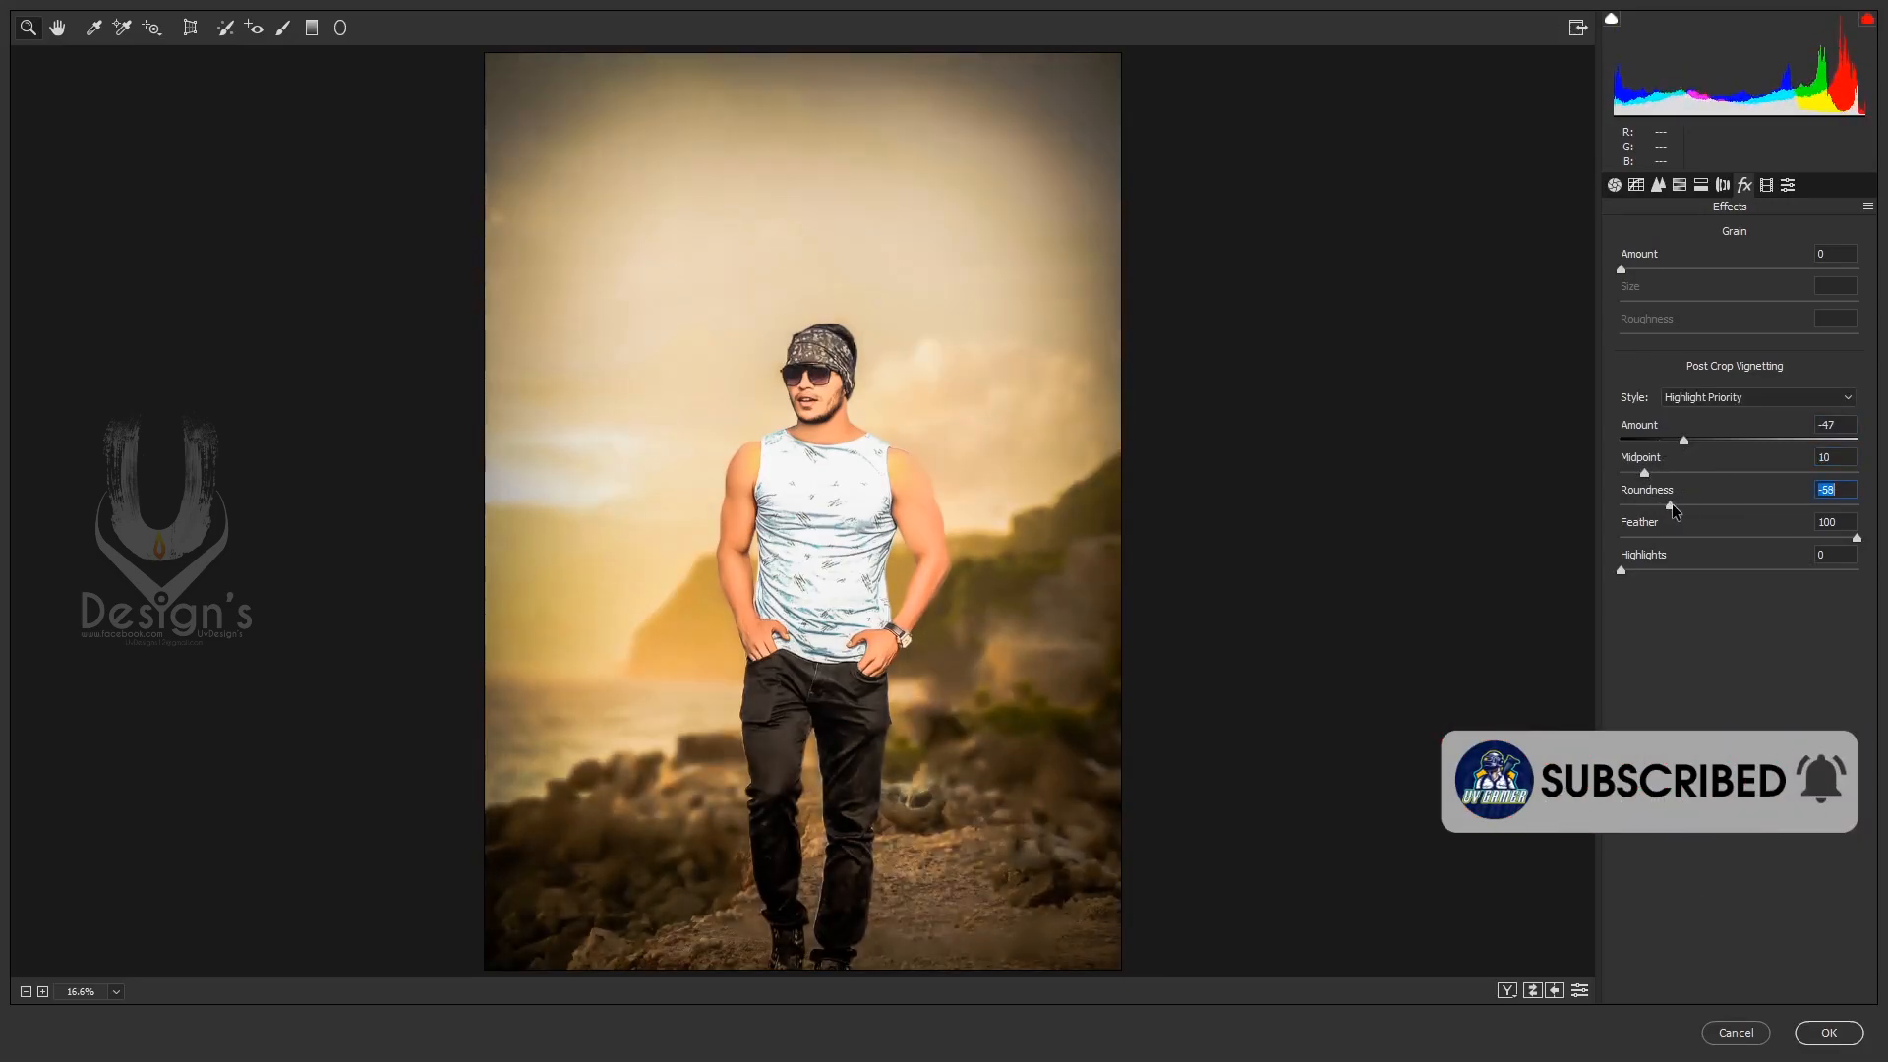
Calibrate the primaries' saturation to blue -48, green +22 and red about -26, and apply the Camera Raw filter.
left_click(1767, 185)
left_click_drag(1773, 586, 1683, 582)
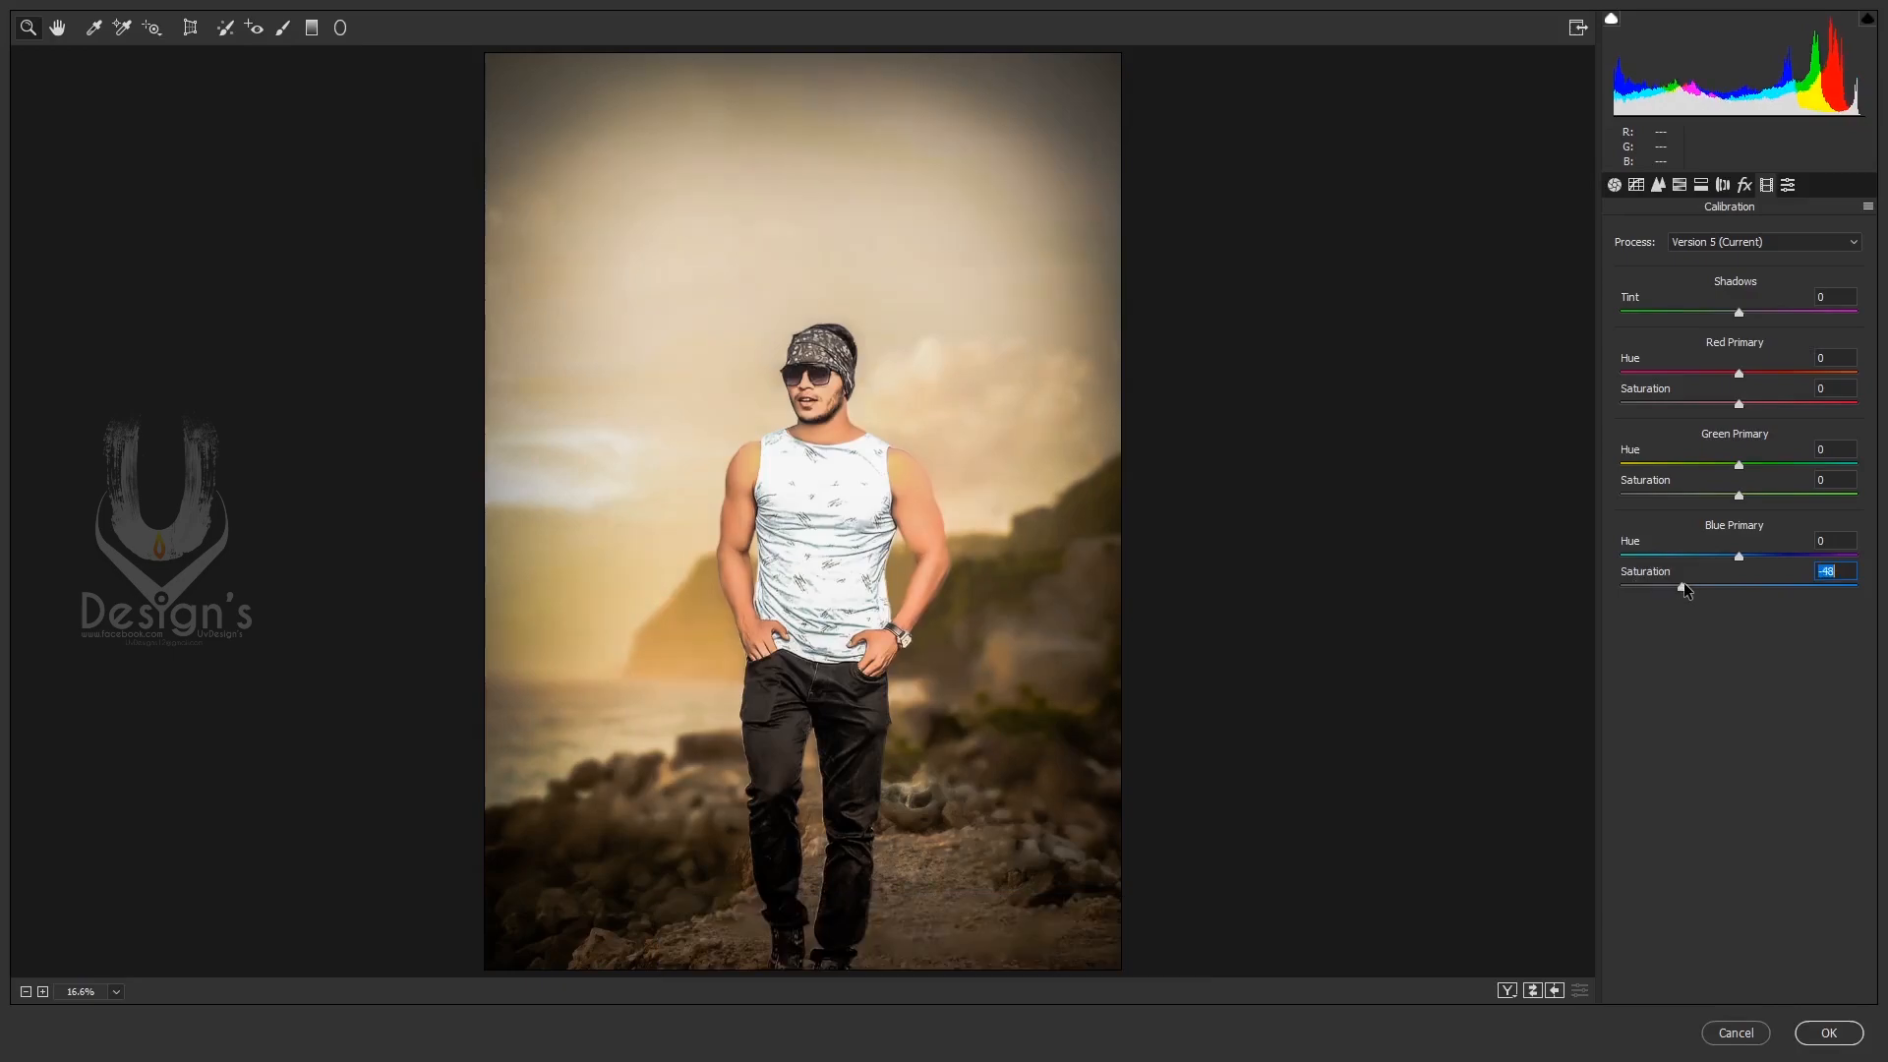
mouse_move(1738, 495)
left_mouse_down()
mouse_move(1643, 496)
mouse_move(1783, 504)
mouse_move(1765, 509)
left_mouse_up()
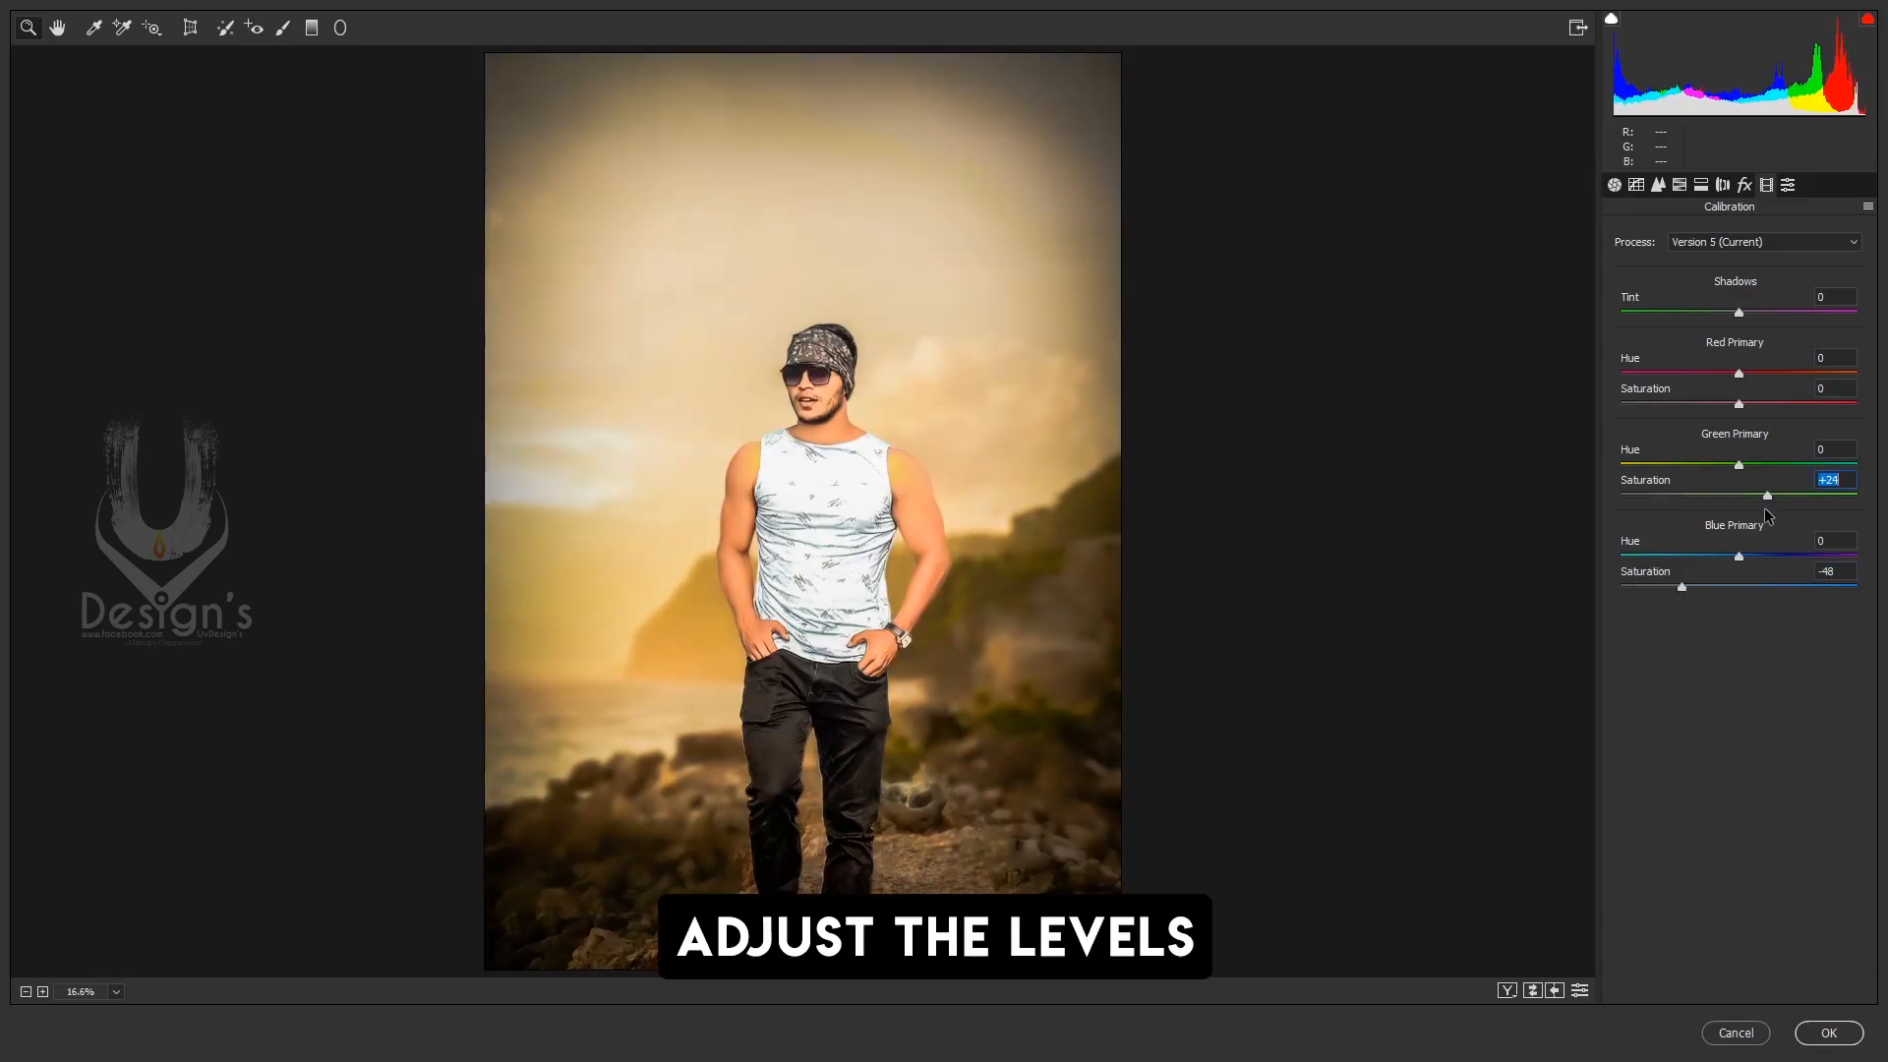
left_click_drag(1752, 398, 1698, 400)
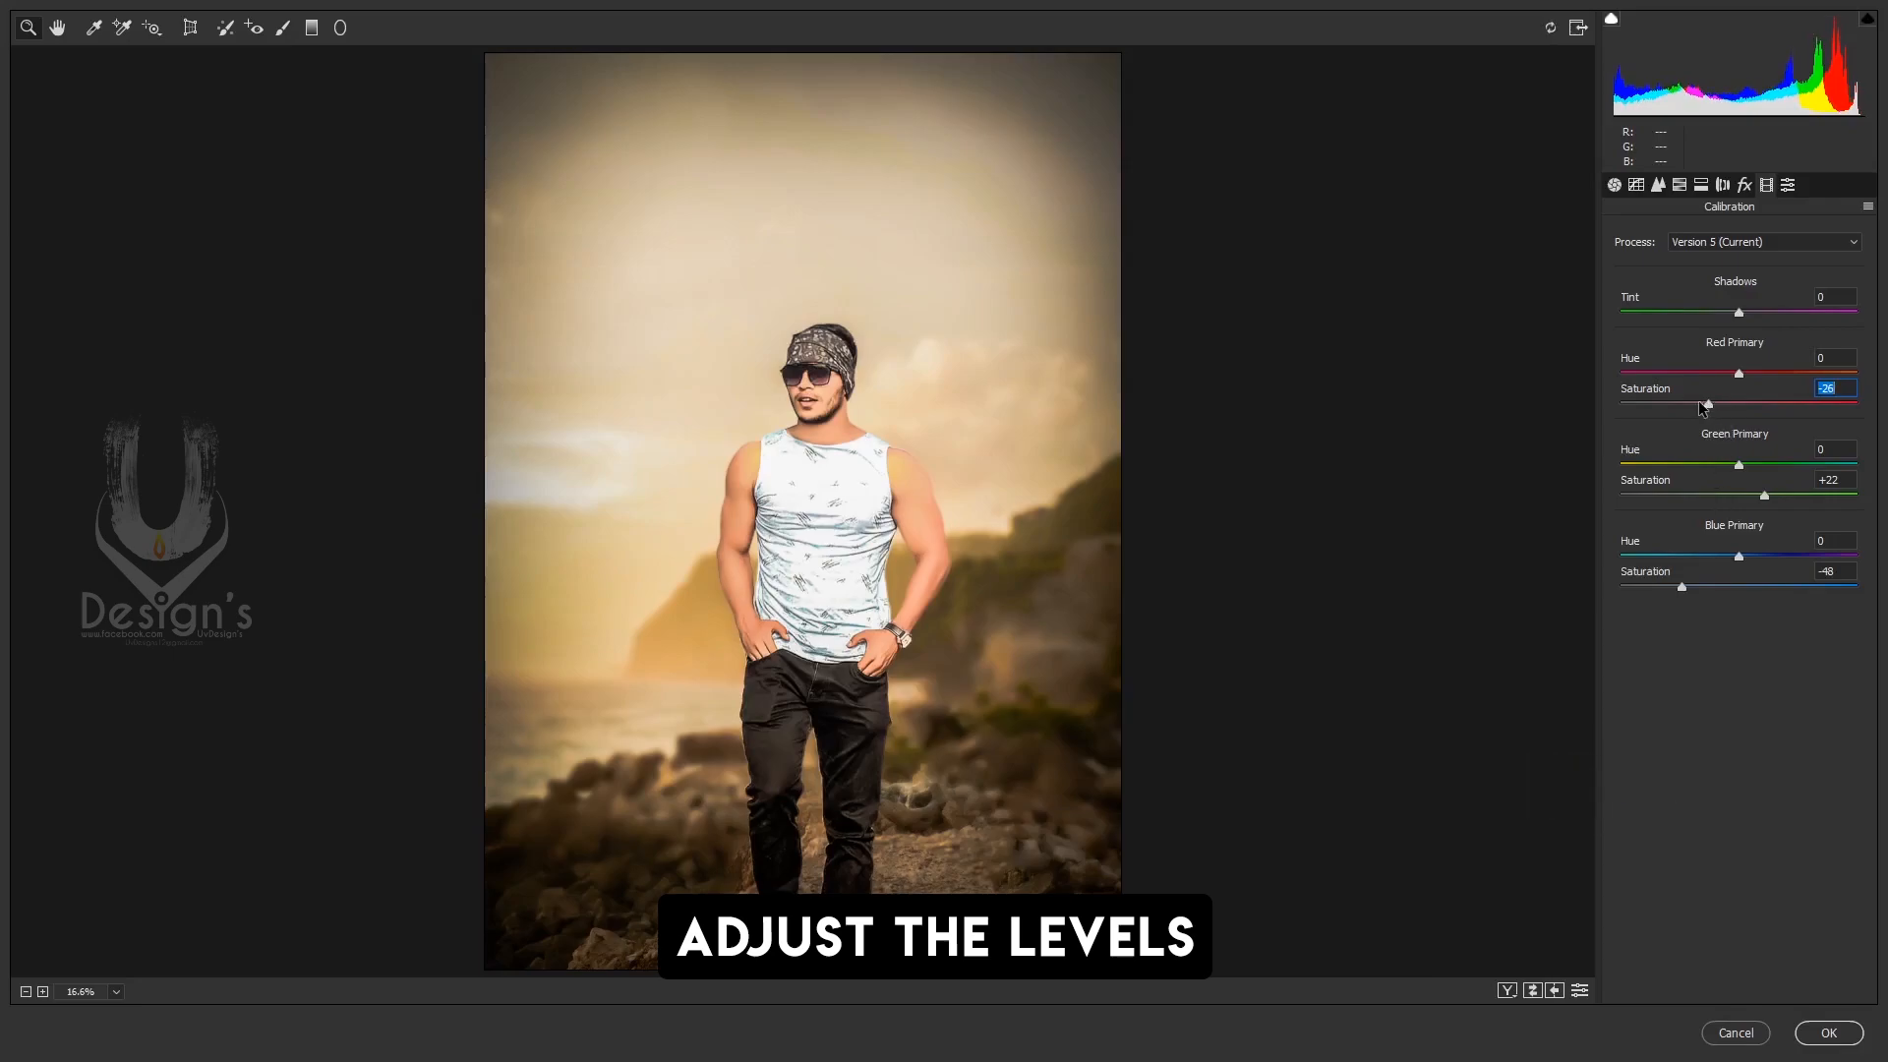
left_click(1828, 1031)
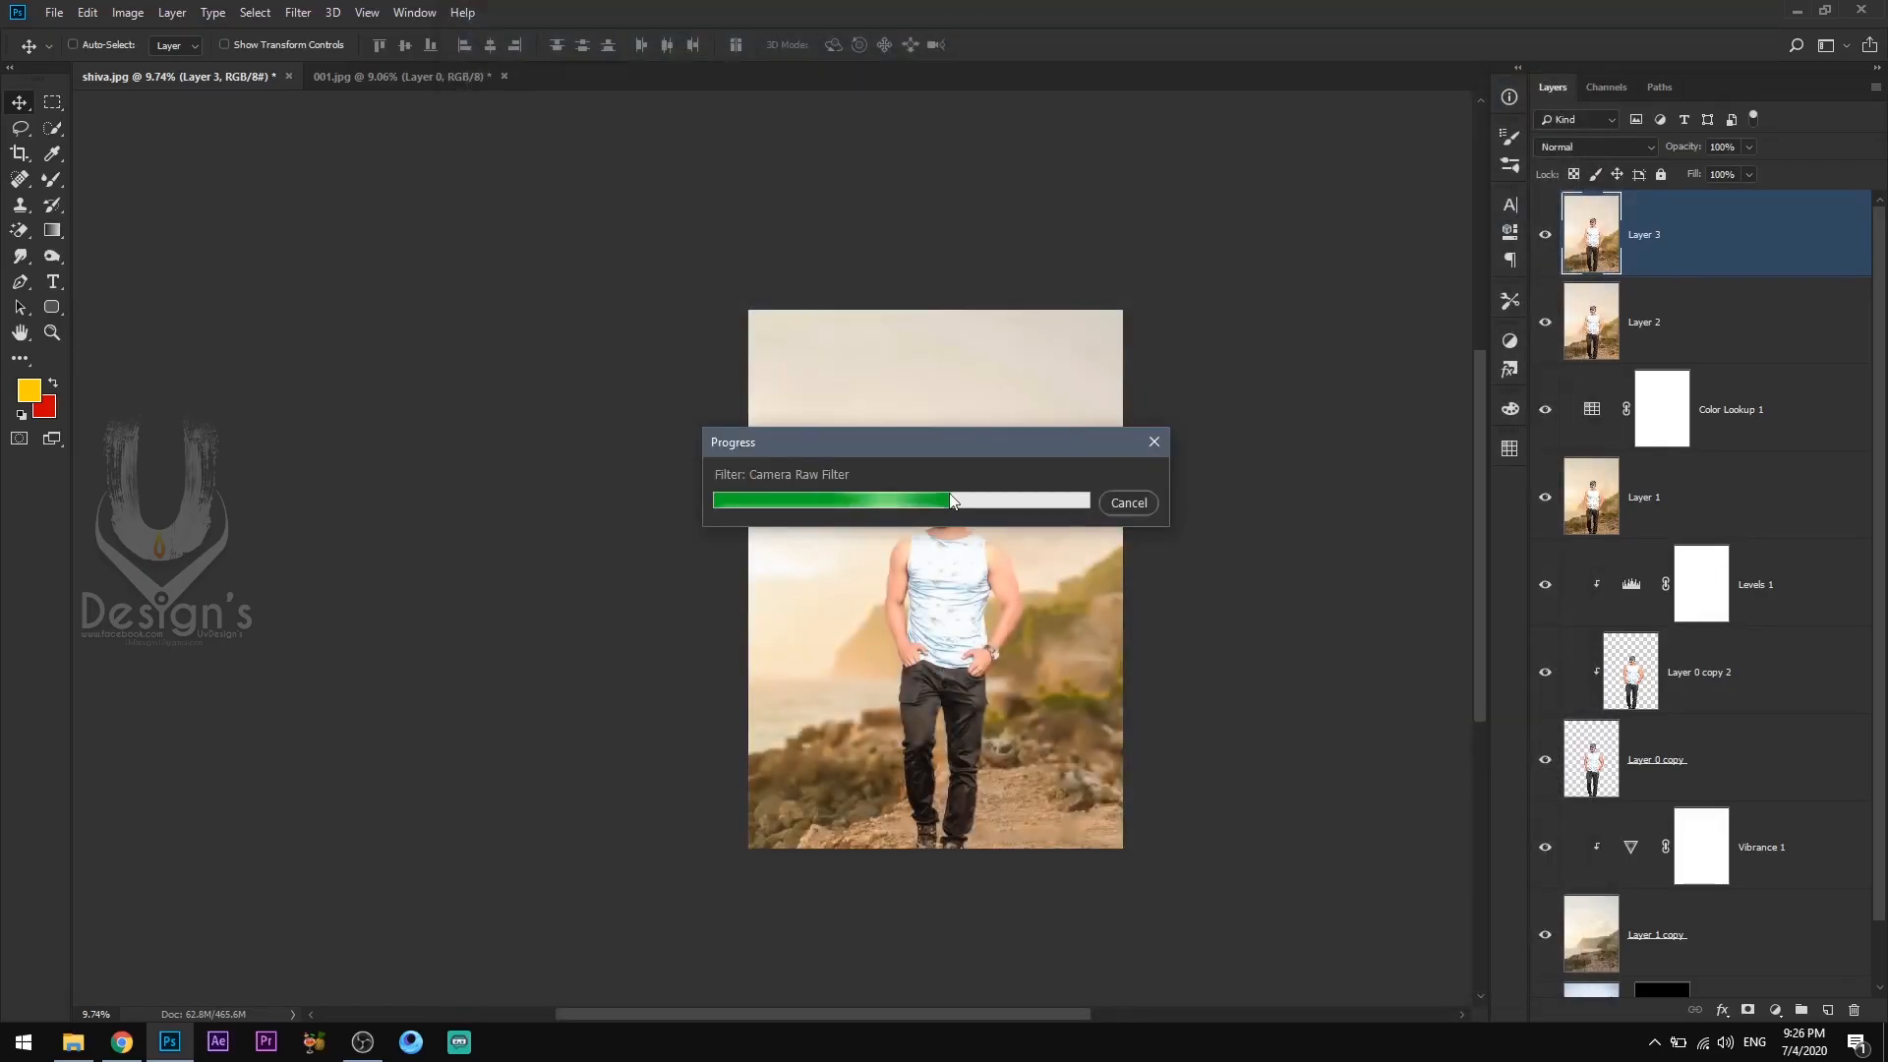
Add a second Color Lookup adjustment layer above Layer 3 and load the 2Strip.look 3D LUT.
scroll(984, 582, "up", 3)
left_click(1776, 1010)
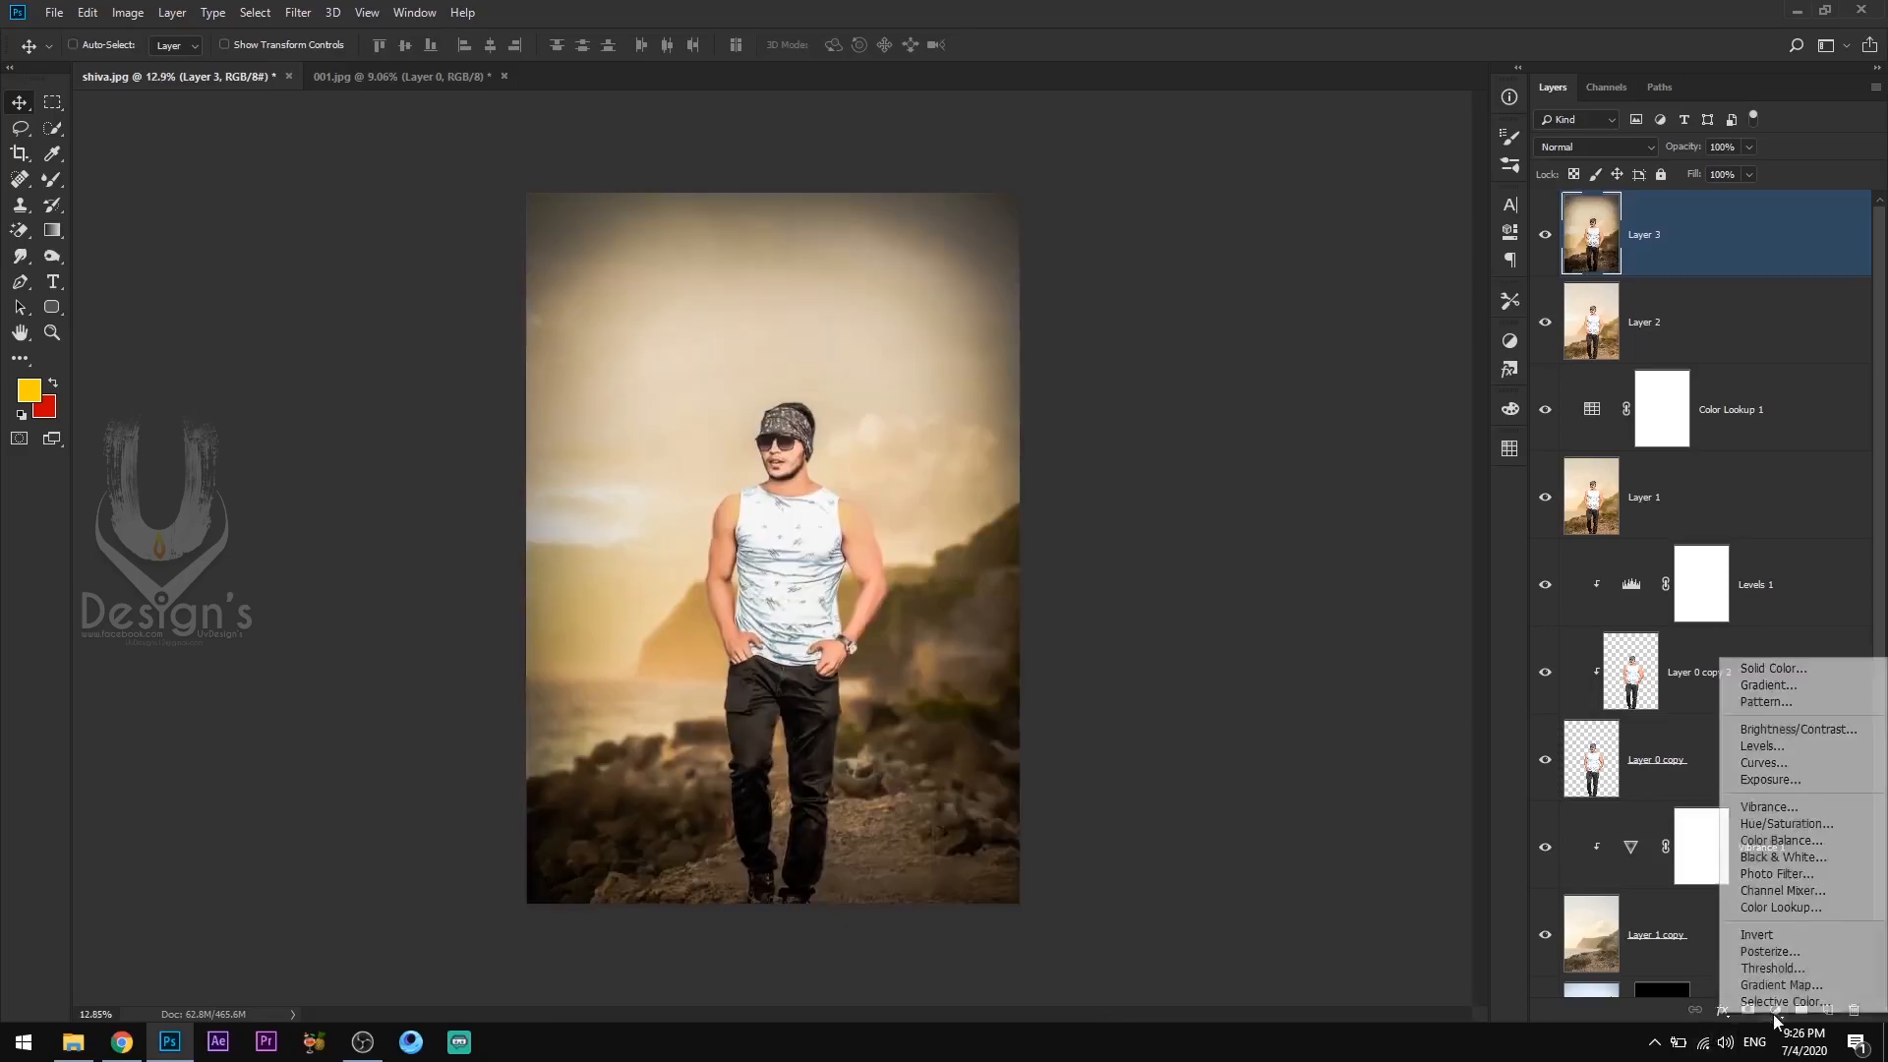
left_click(1756, 926)
left_click(1382, 258)
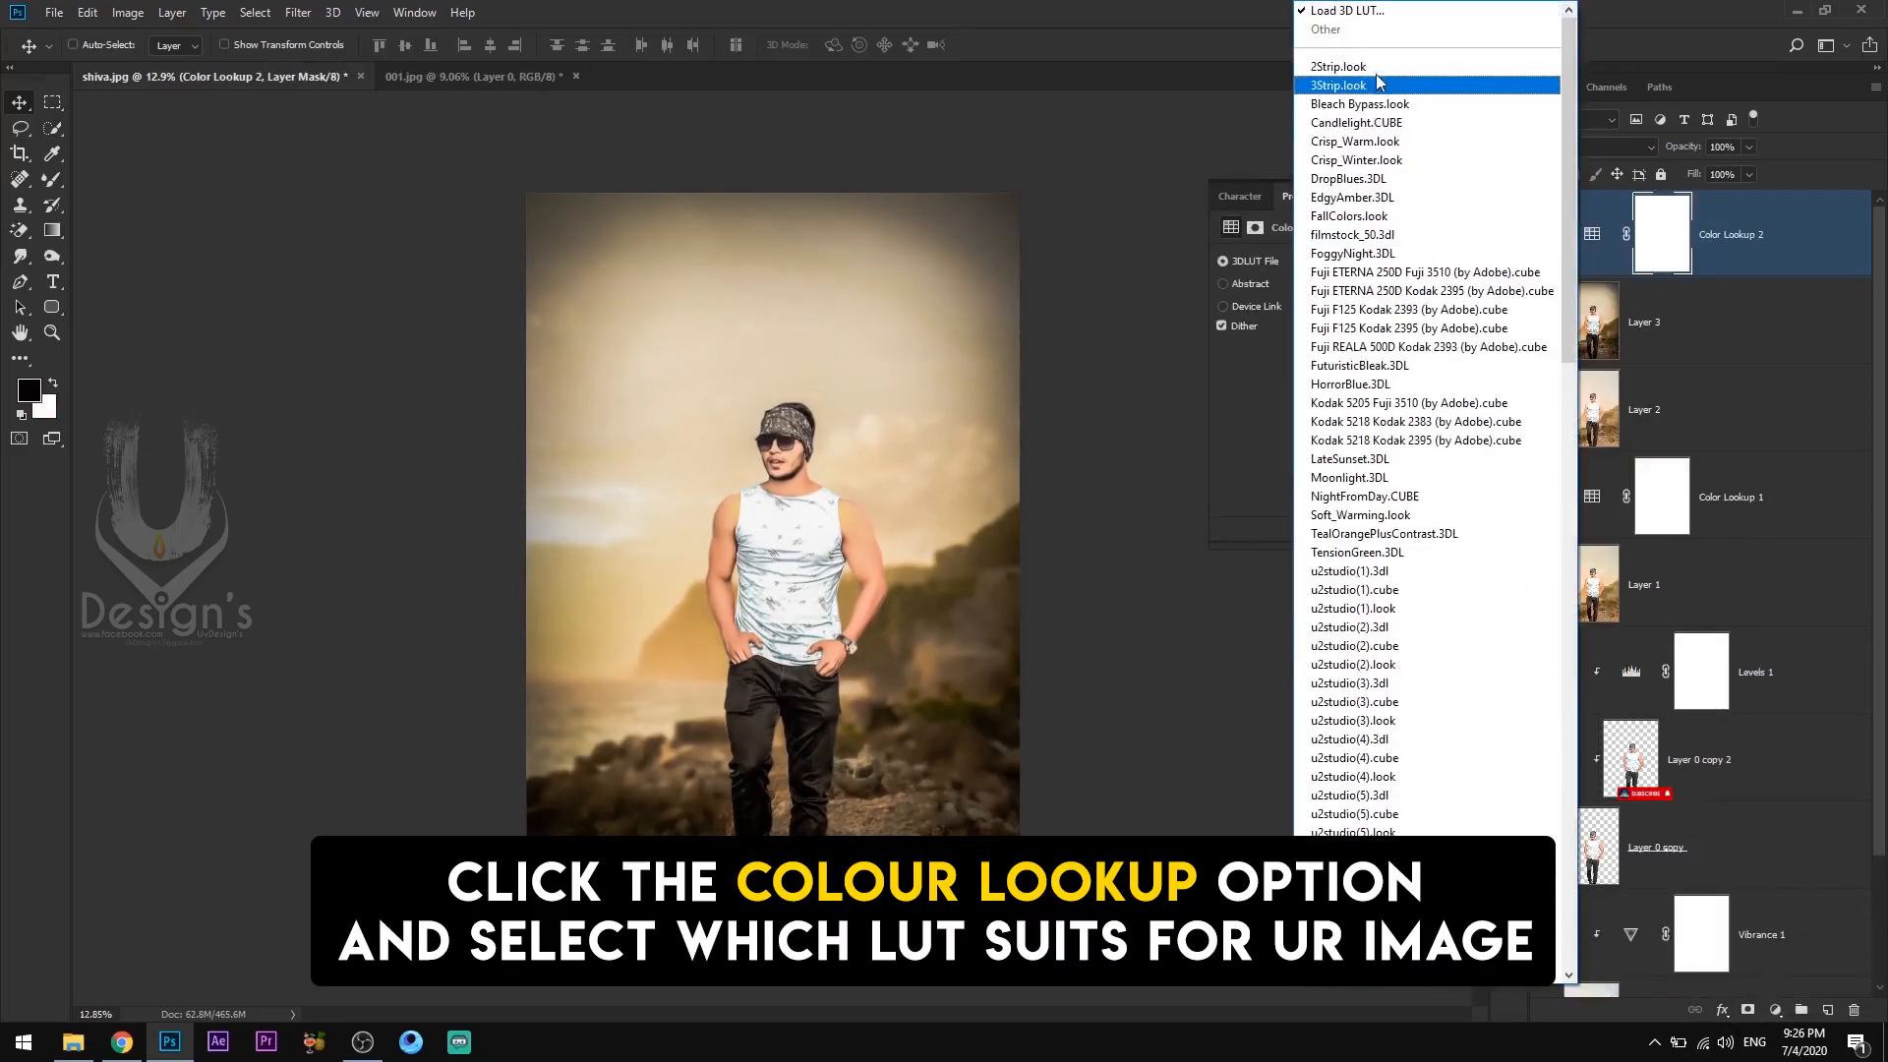
left_click(1377, 67)
scroll(848, 508, "up", 1)
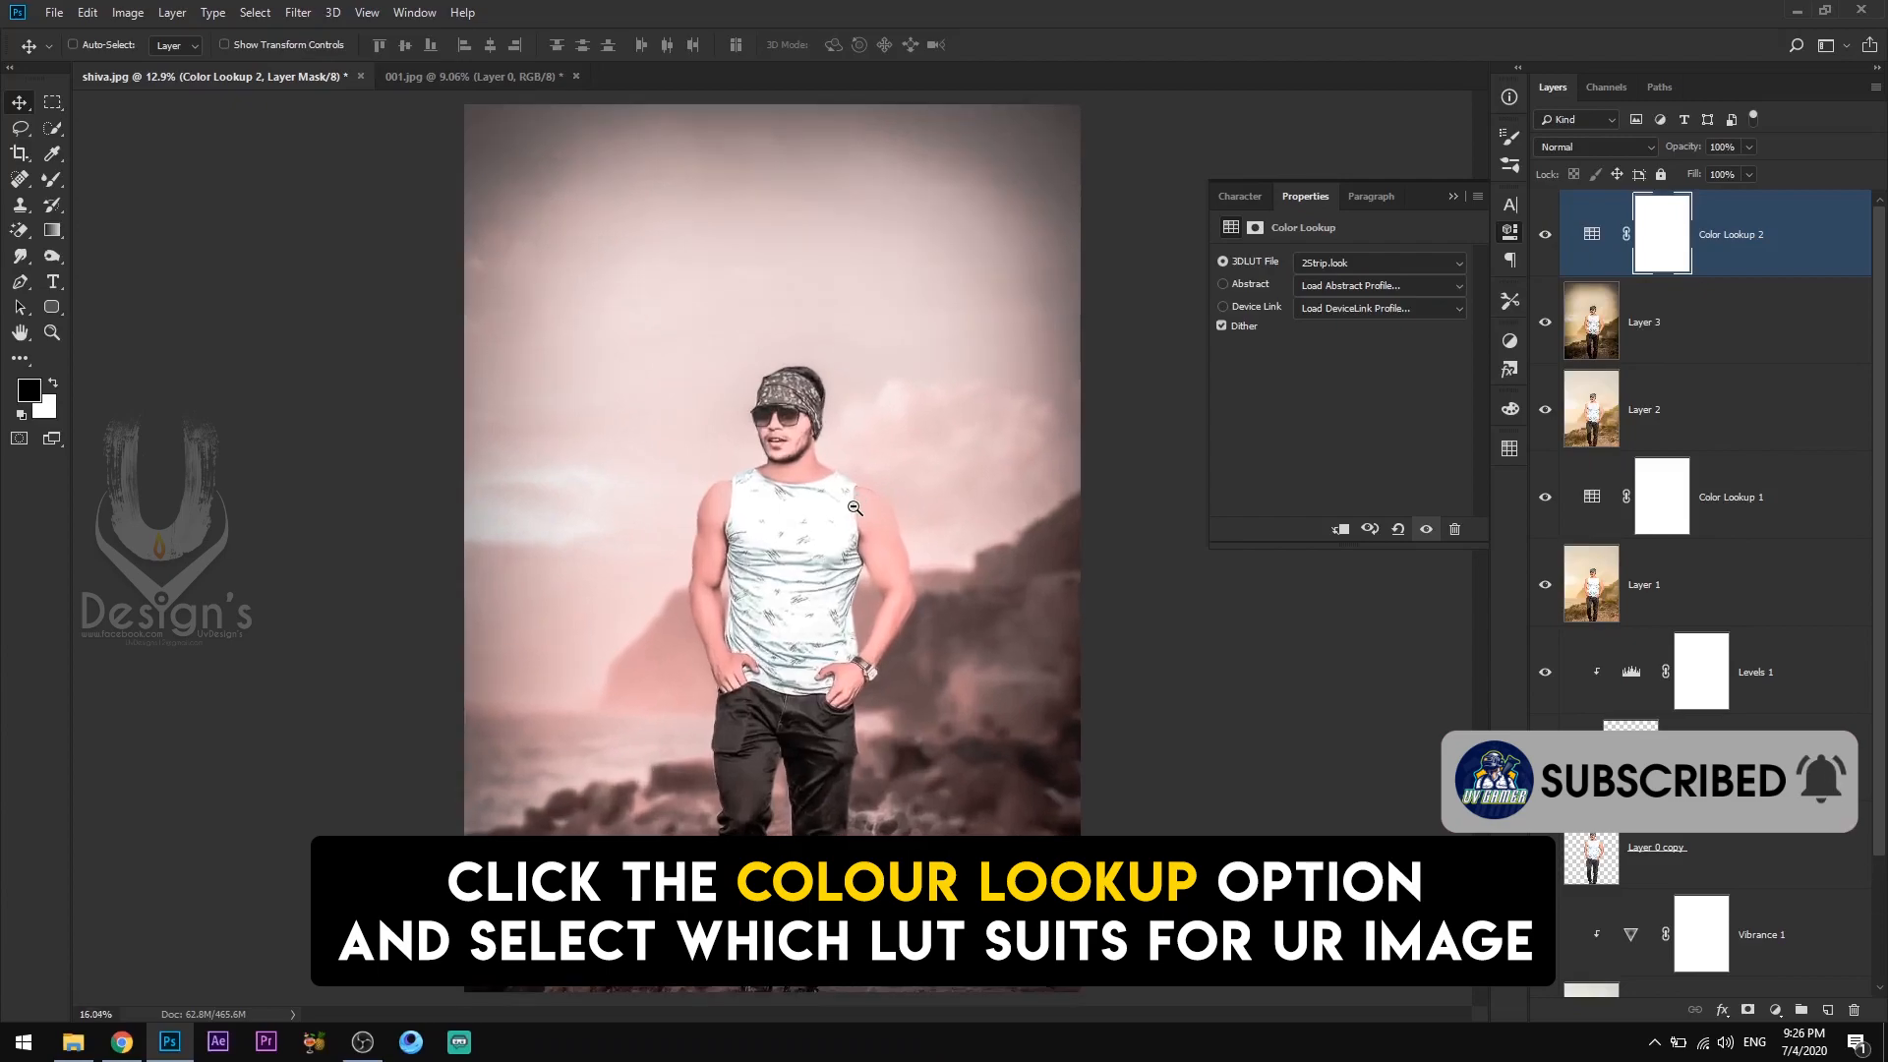
left_click(1377, 263)
left_click(1329, 14)
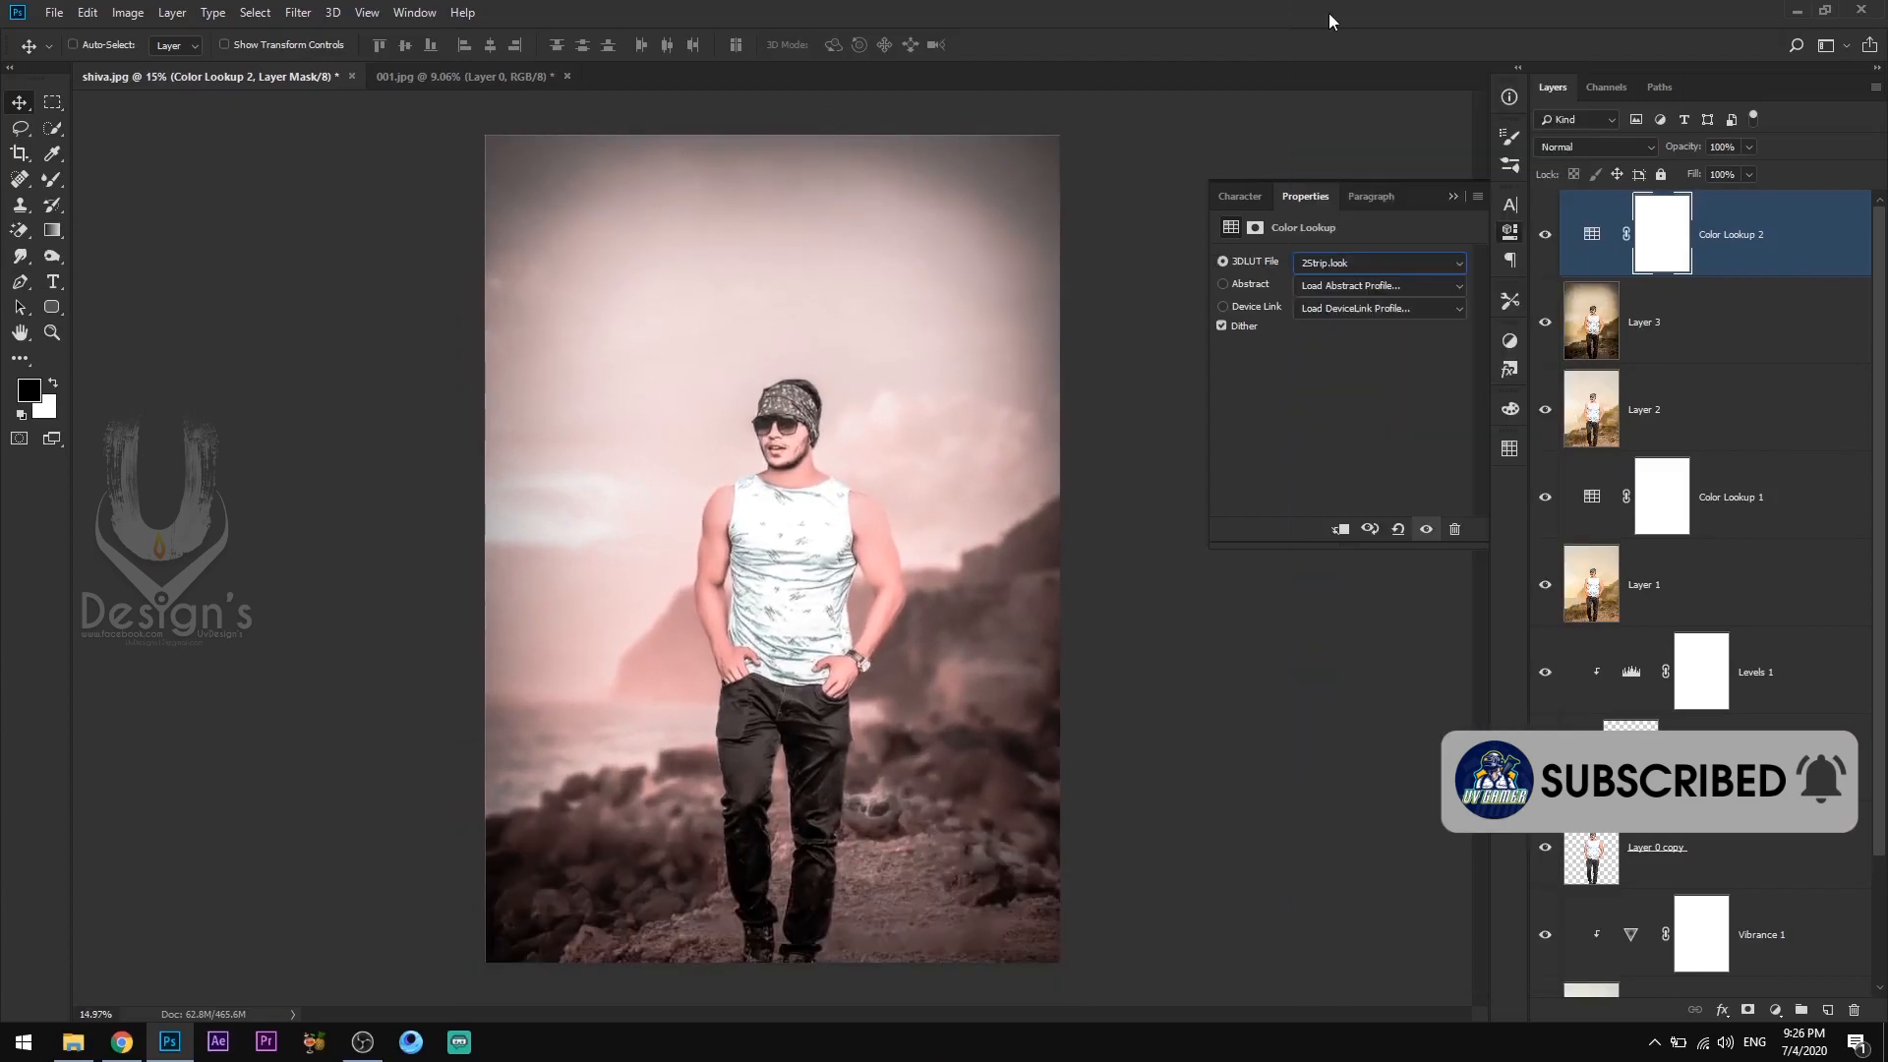
Try the 3D LUTs one after another, choose TensionGreen.3DL, and lower the Color Lookup 2 layer's opacity.
key("Down")
key("Down")
key("Up")
key("Down")
key("Down")
key("Down")
key("Down")
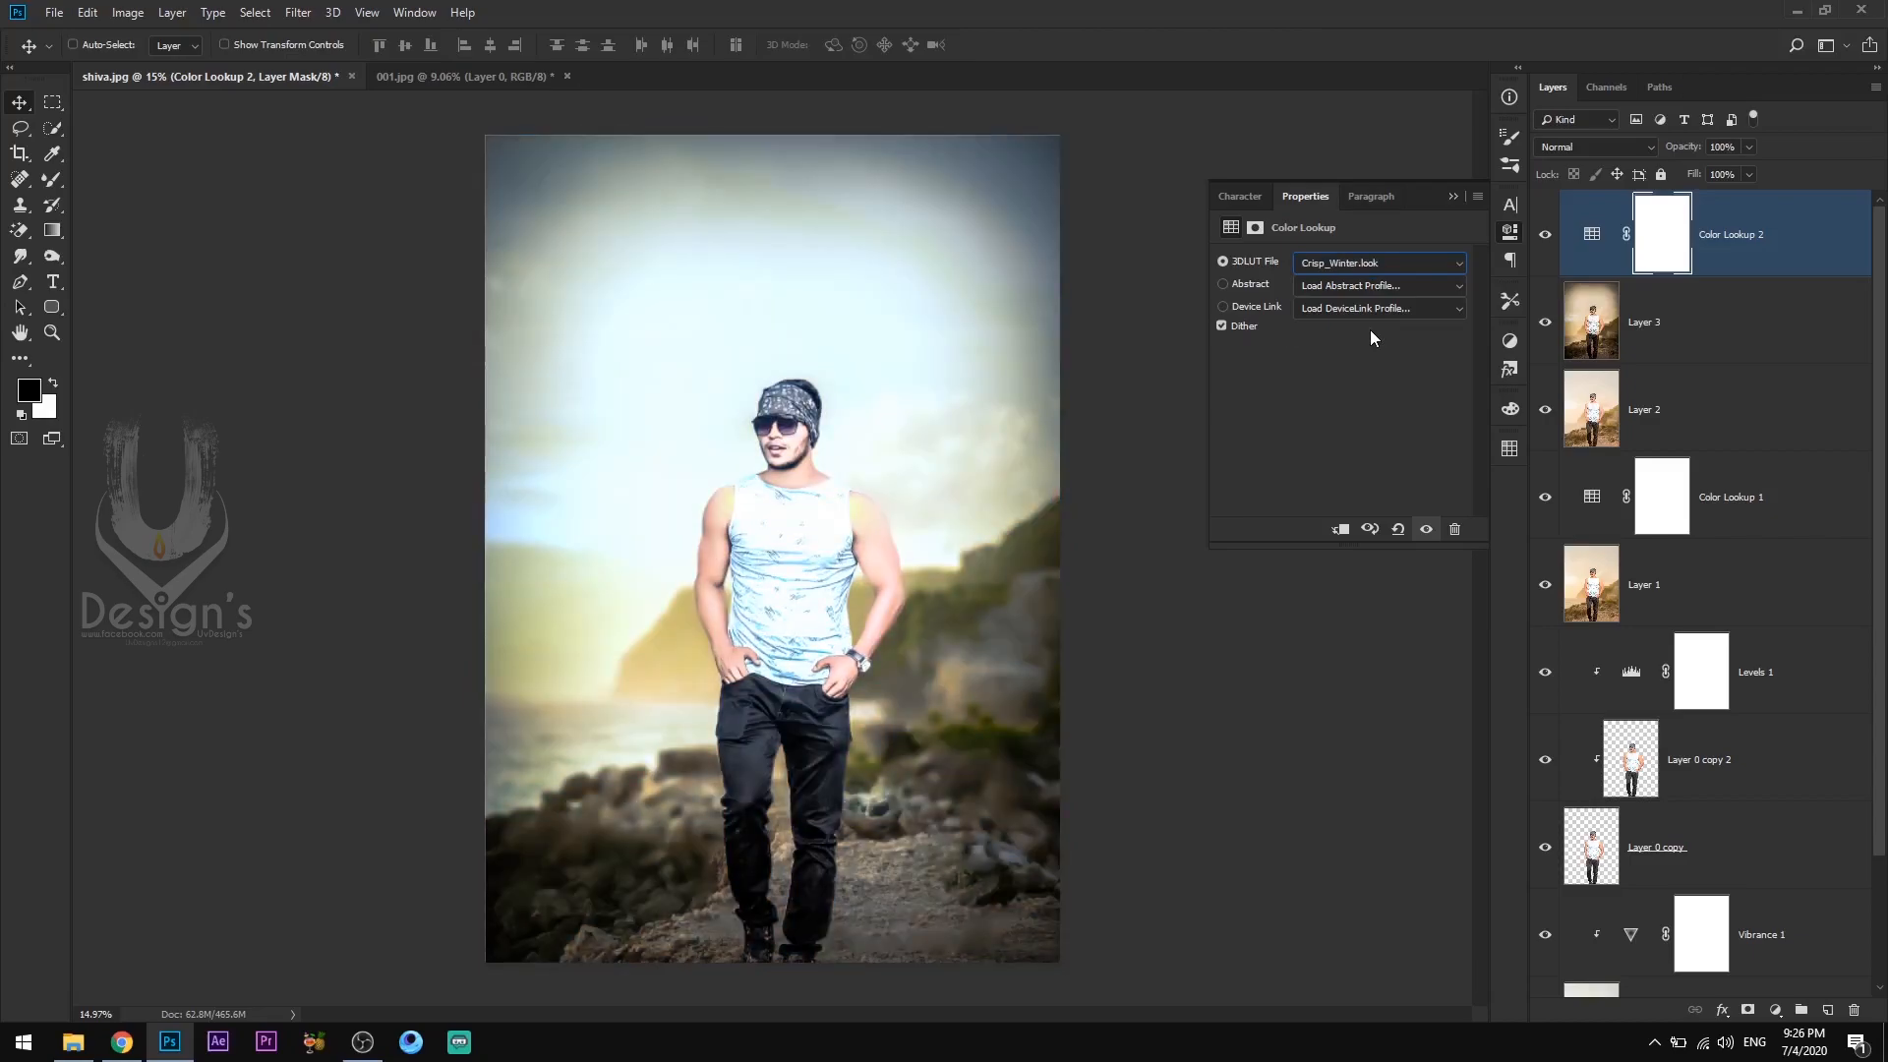
key("Down")
key("Down")
key("Down")
key("Down")
key("Down")
key("Down")
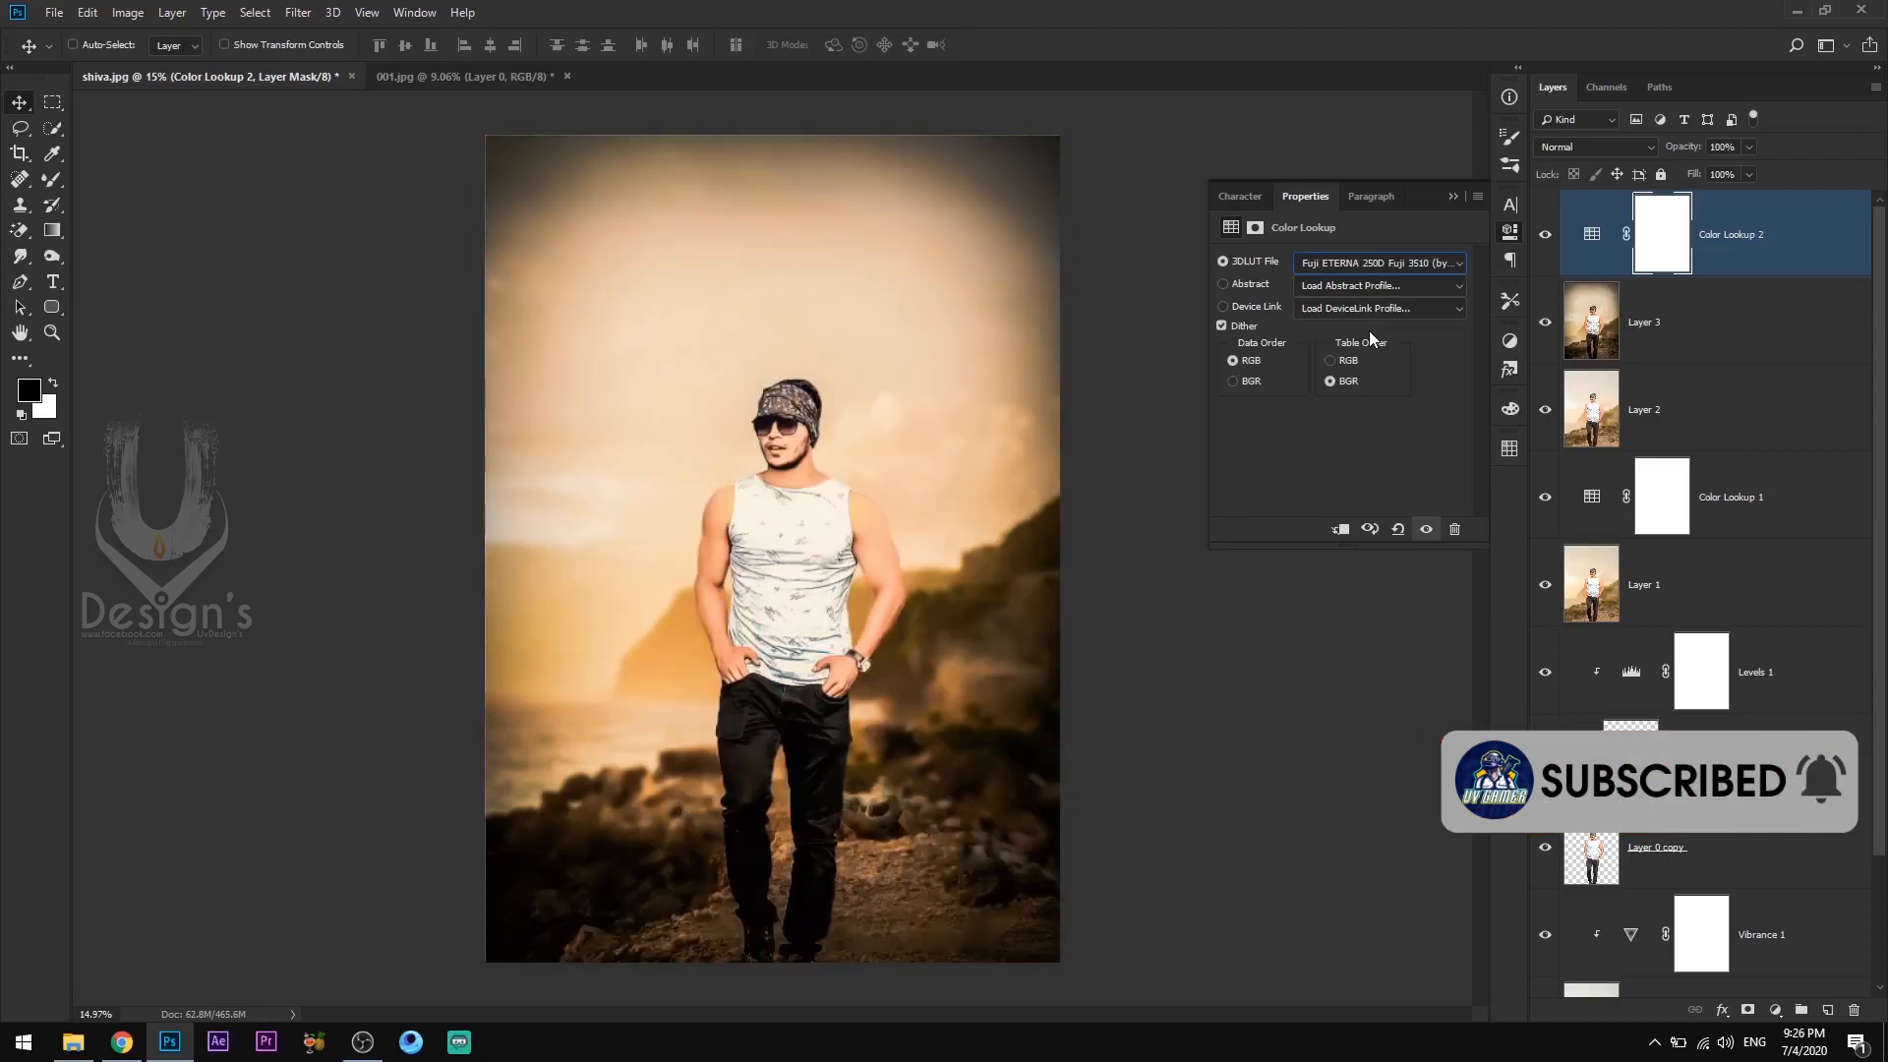
key("Down")
key("Down")
key("Down")
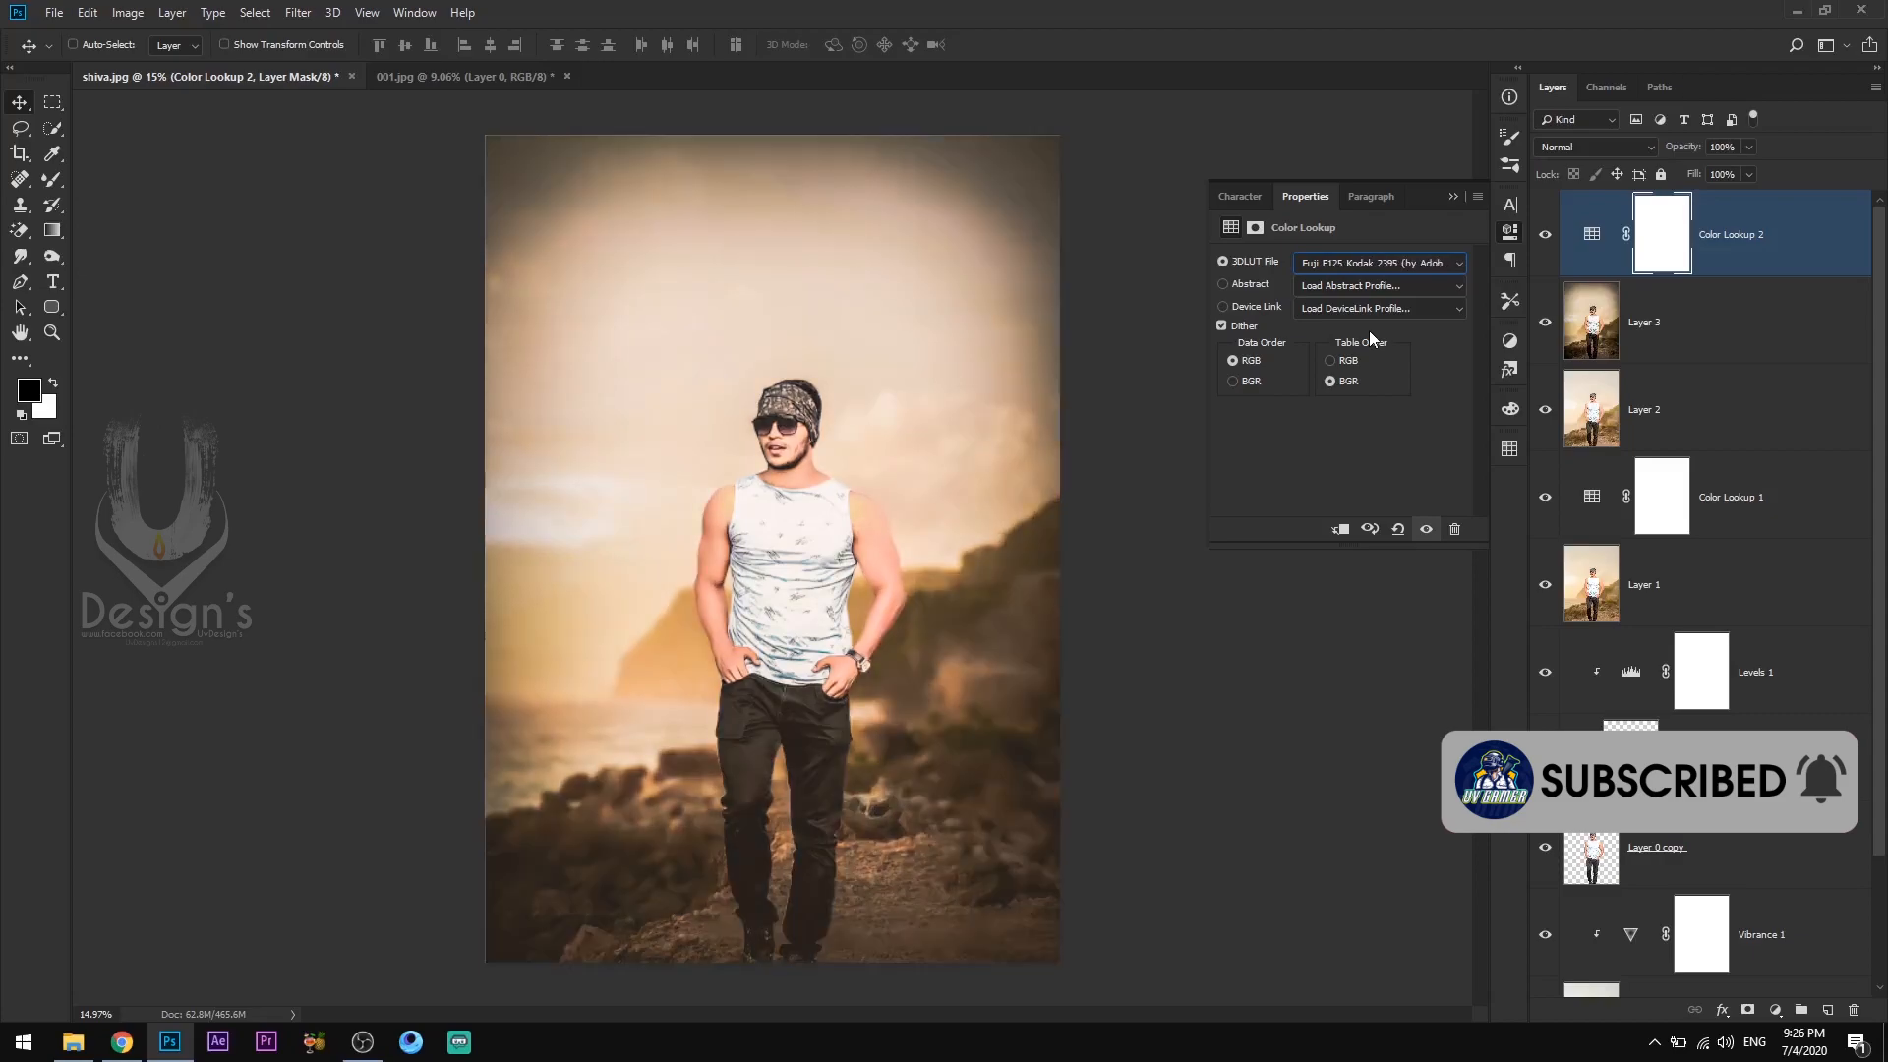
key("Down")
key("Down")
key("Down")
key("Down")
key("Down")
key("Down")
key("Down")
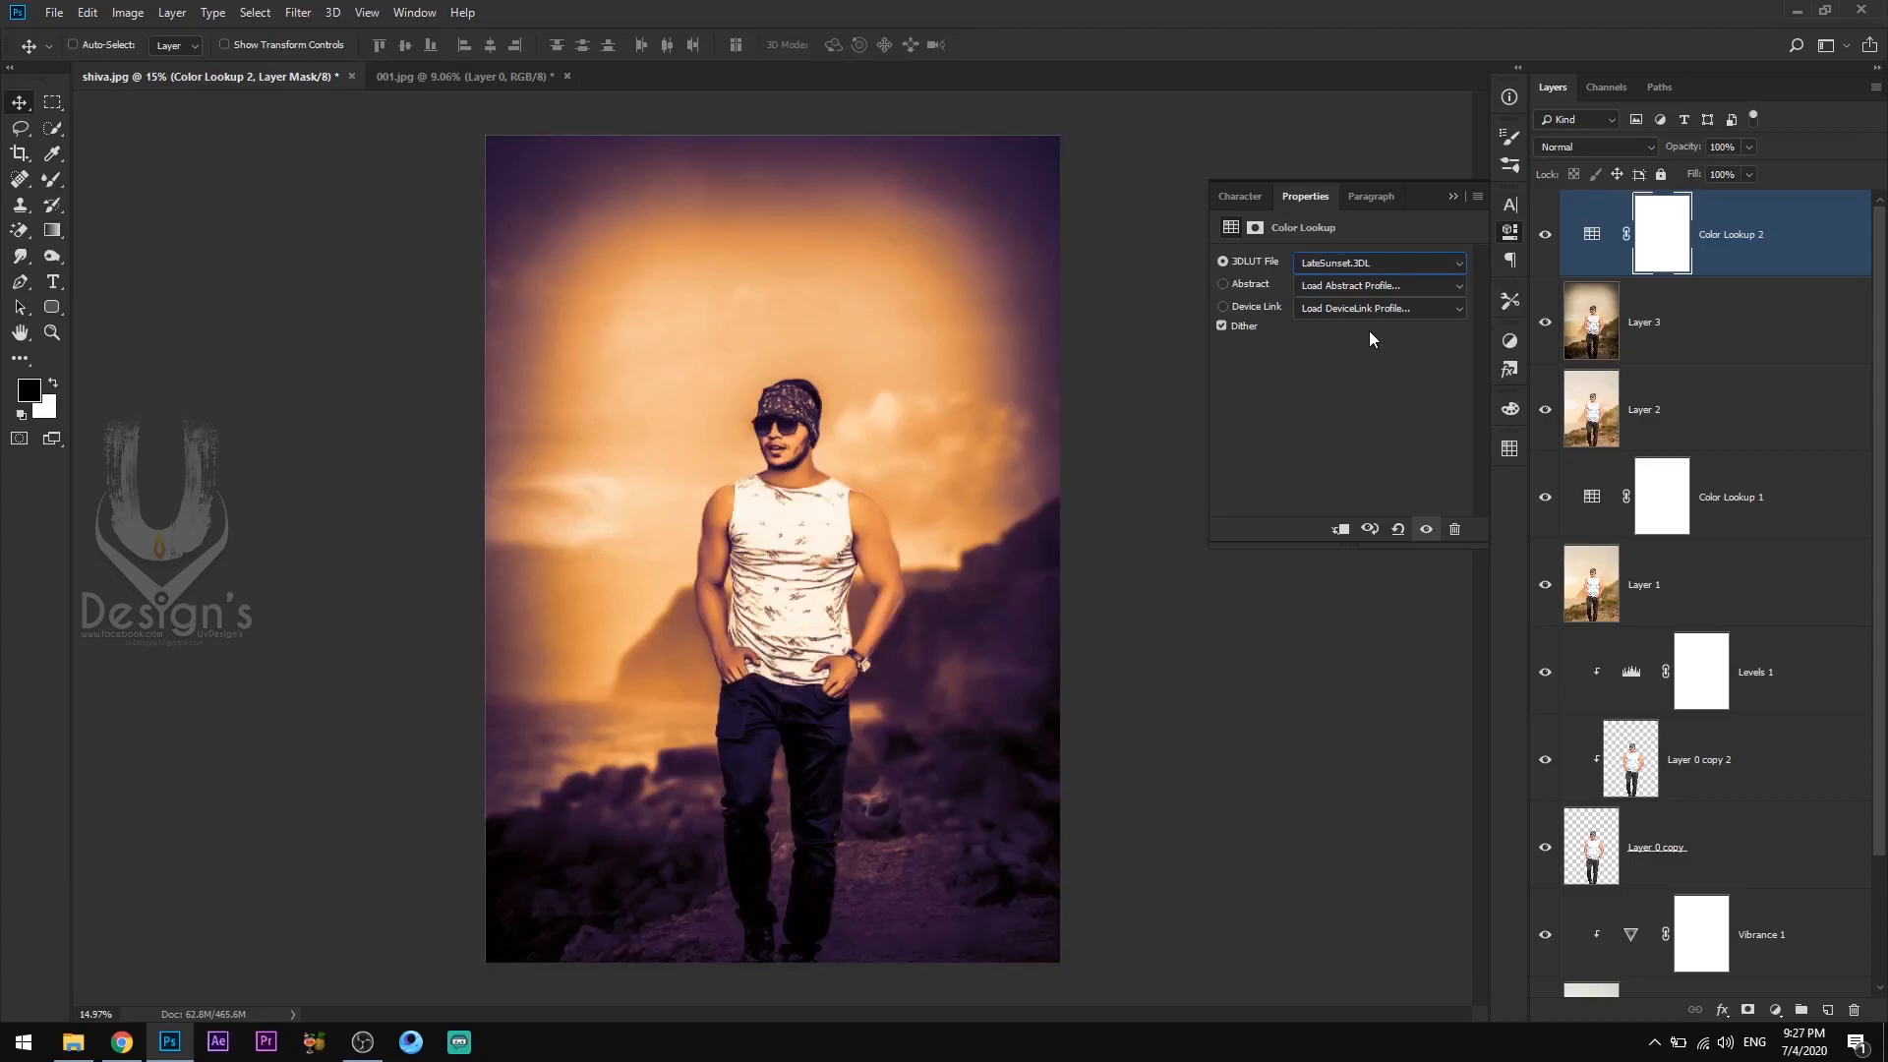
key("Down")
key("Down")
key("Down")
key("Down")
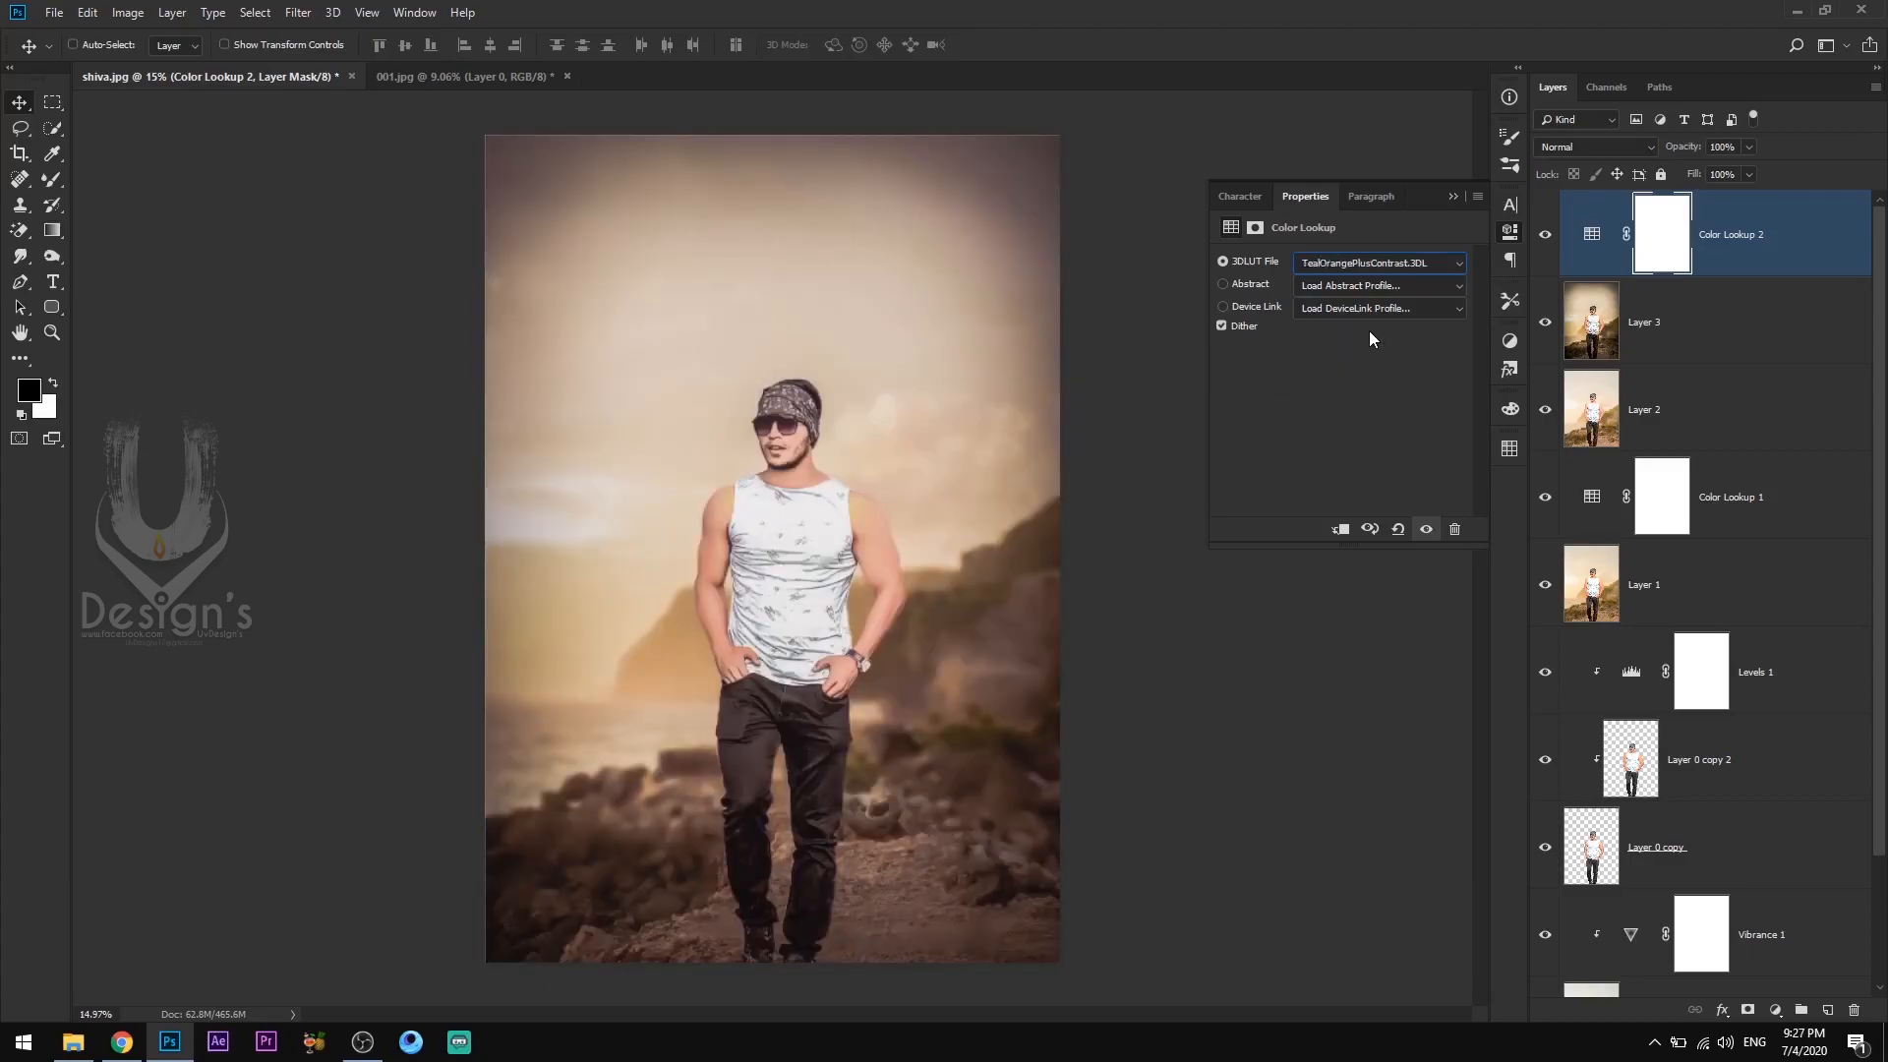
key("Down")
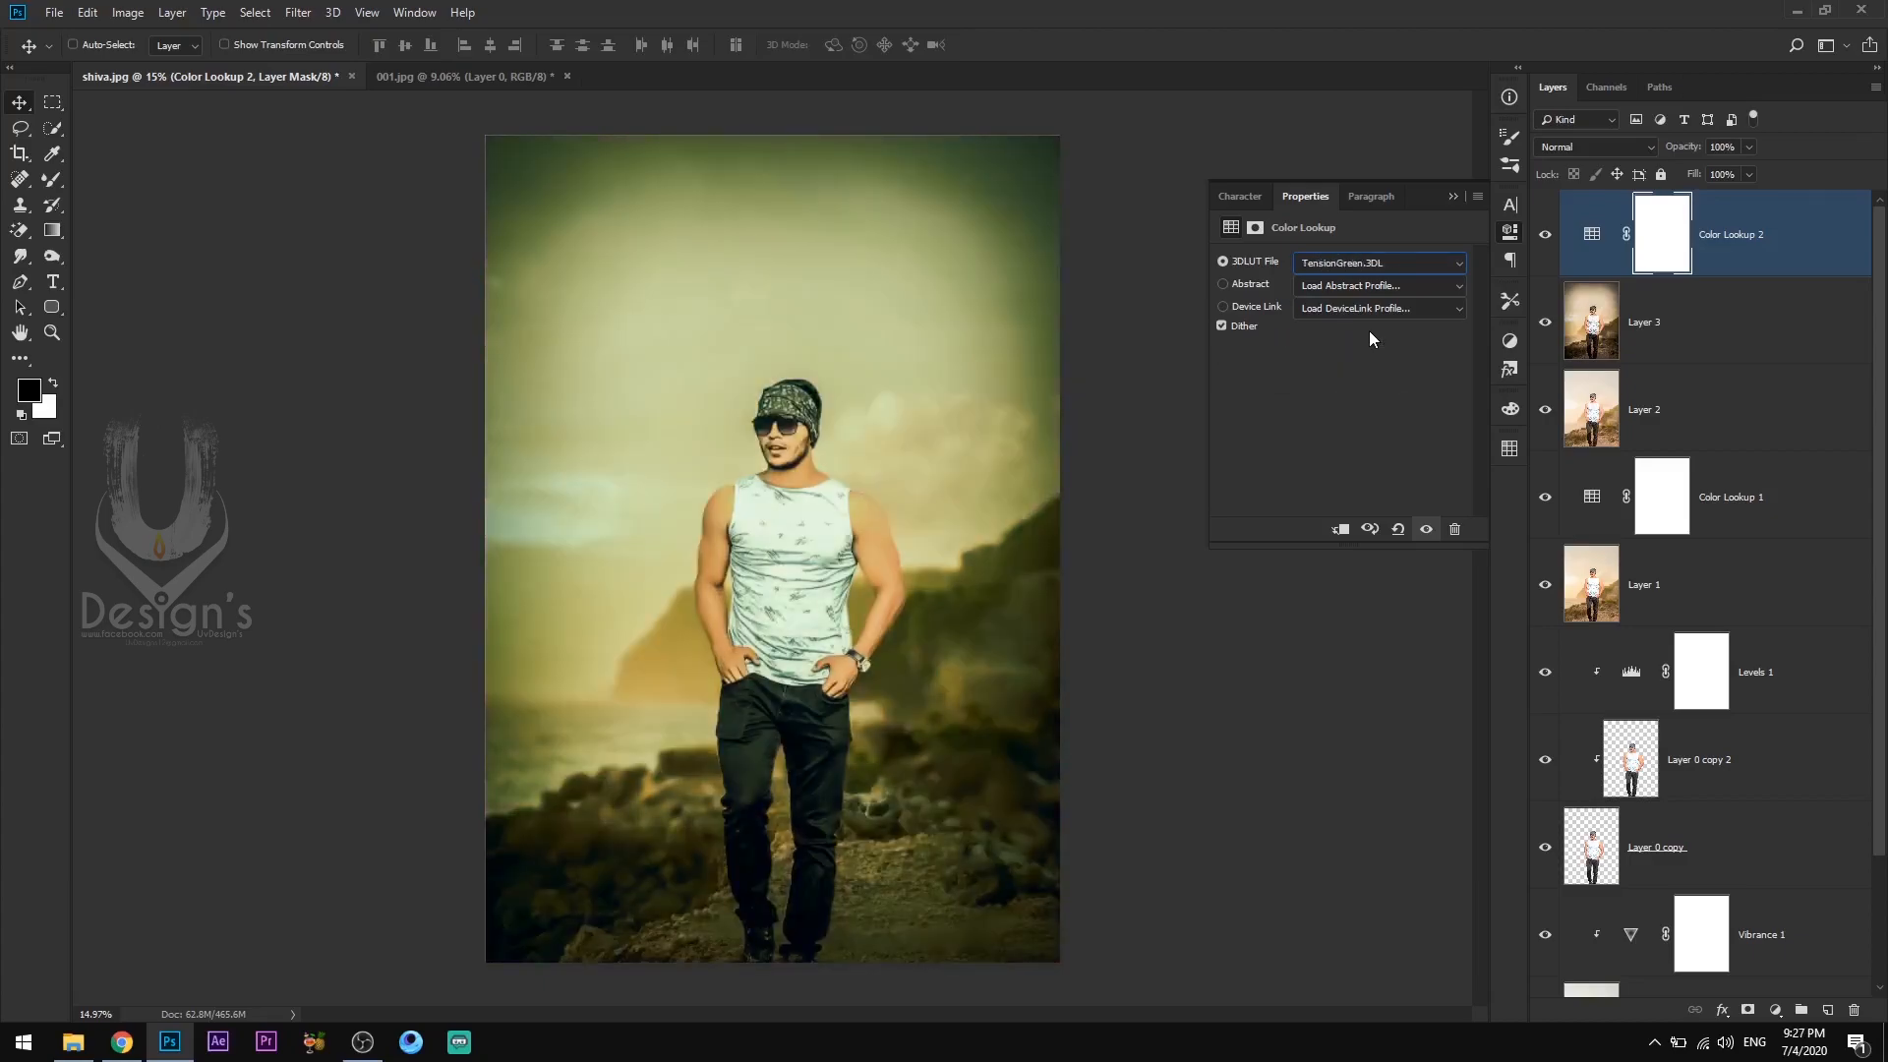
left_click_drag(1684, 147, 1633, 144)
Add a third Color Lookup layer with the Crisp_Winter.look LUT and set its opacity to 73% and fill to 48%.
left_click(1775, 1010)
left_click(1765, 909)
left_click(1377, 263)
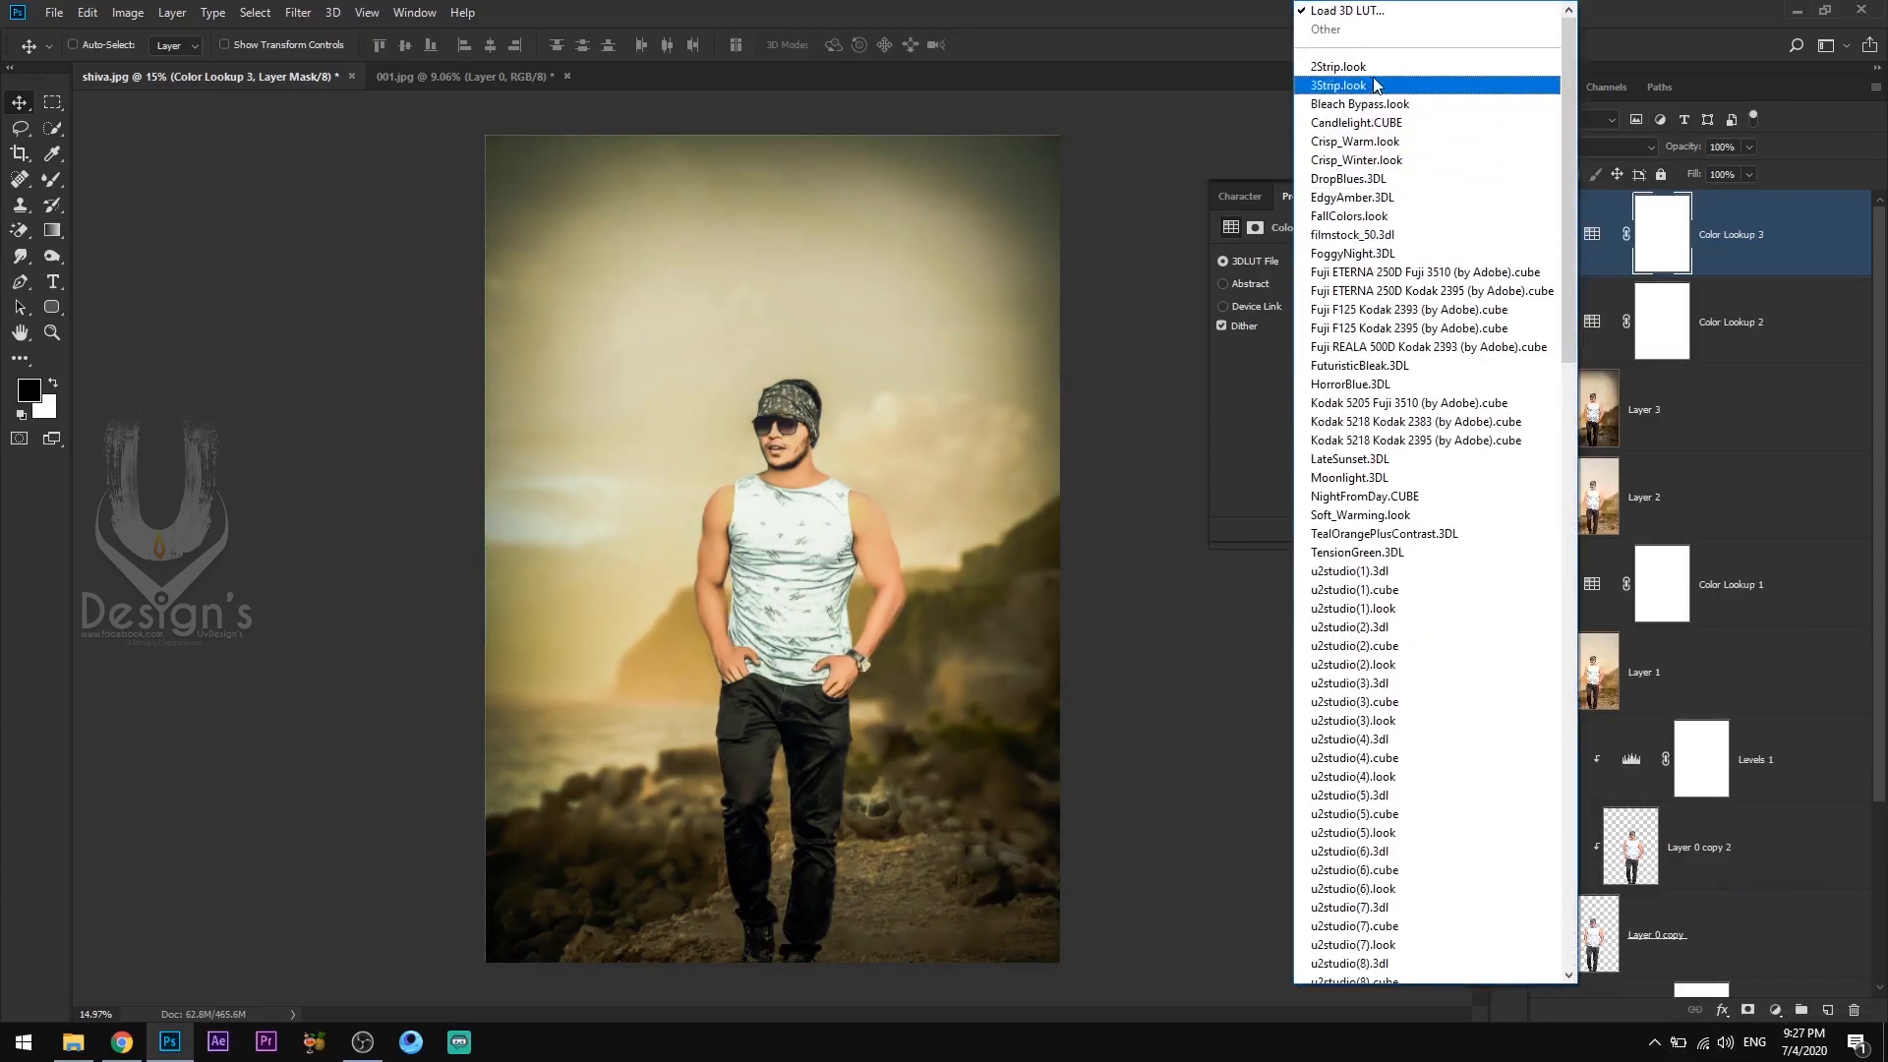
left_click(1372, 81)
key("Down")
key("Down")
key("Down")
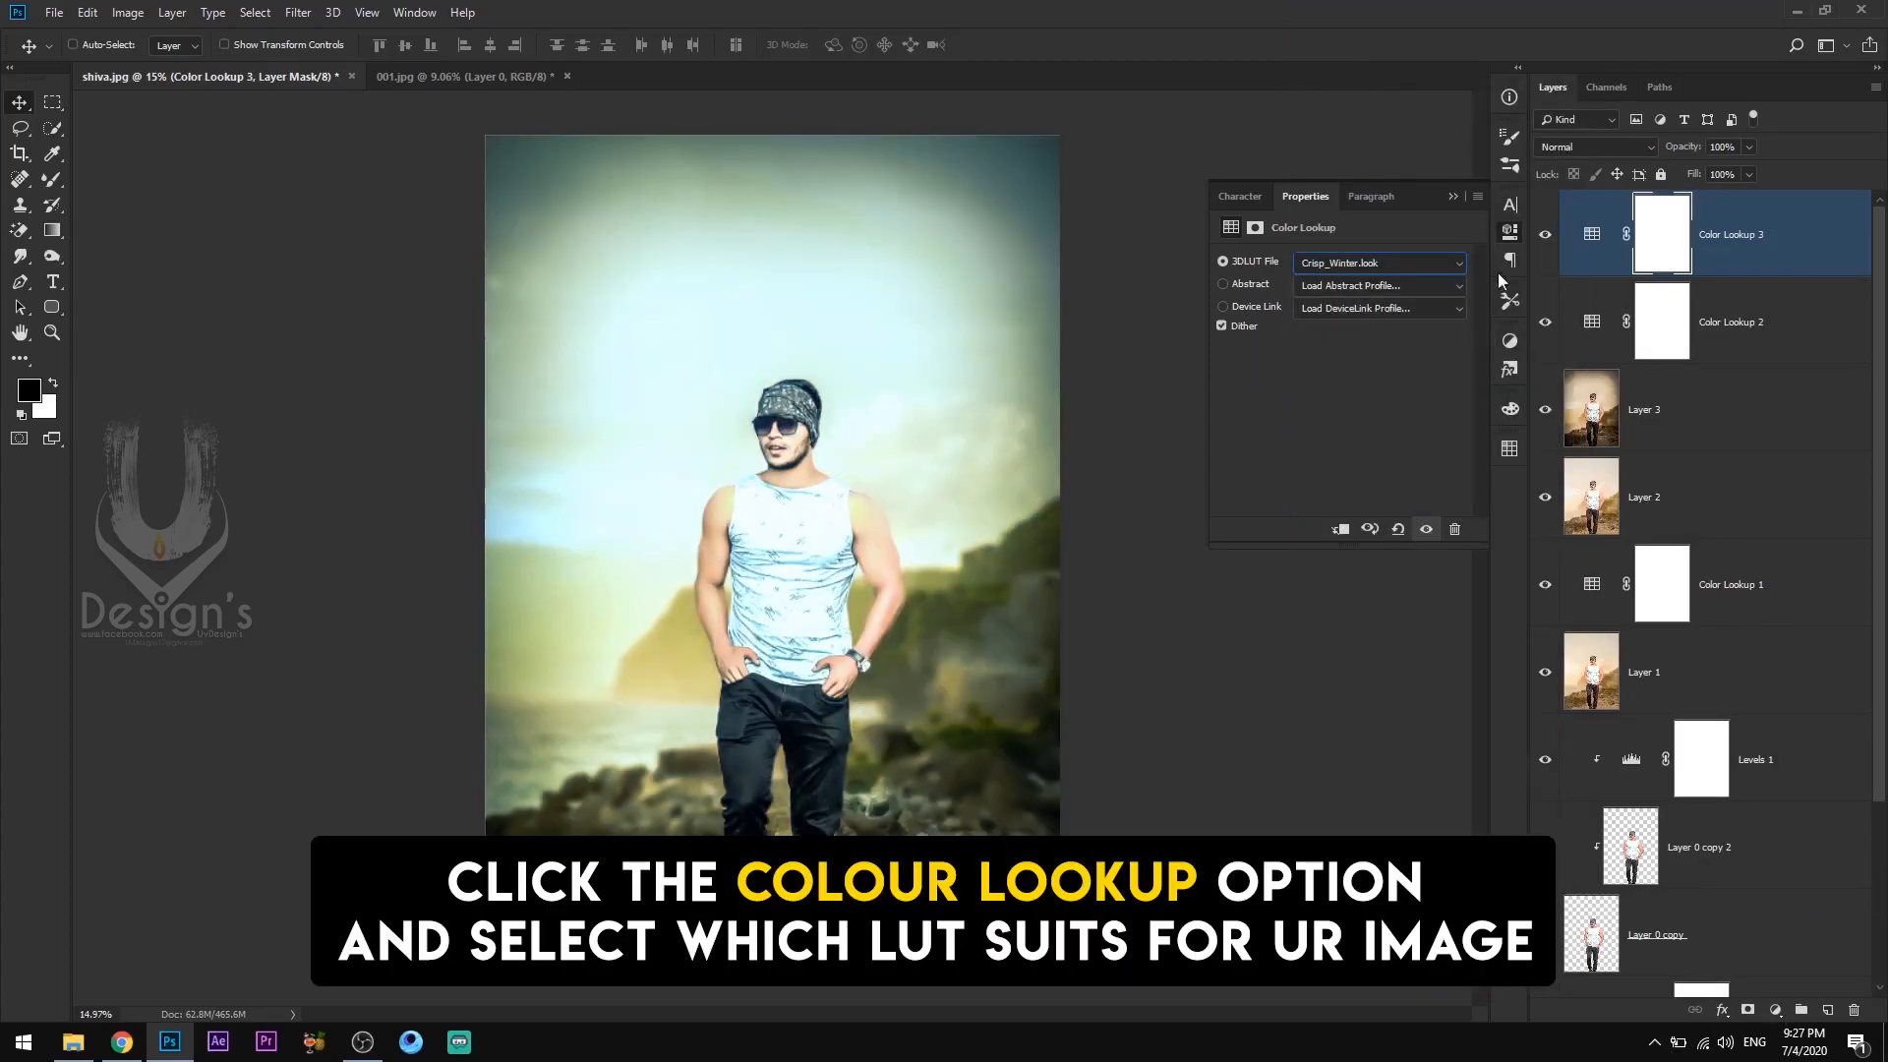
left_click(1454, 197)
mouse_move(1692, 175)
left_mouse_down()
mouse_move(1639, 178)
mouse_move(1665, 155)
left_mouse_up()
Add a fourth Color Lookup layer, try several 3D LUTs, and choose Fuji ETERNA 250D Kodak 2395.
left_click(1776, 1010)
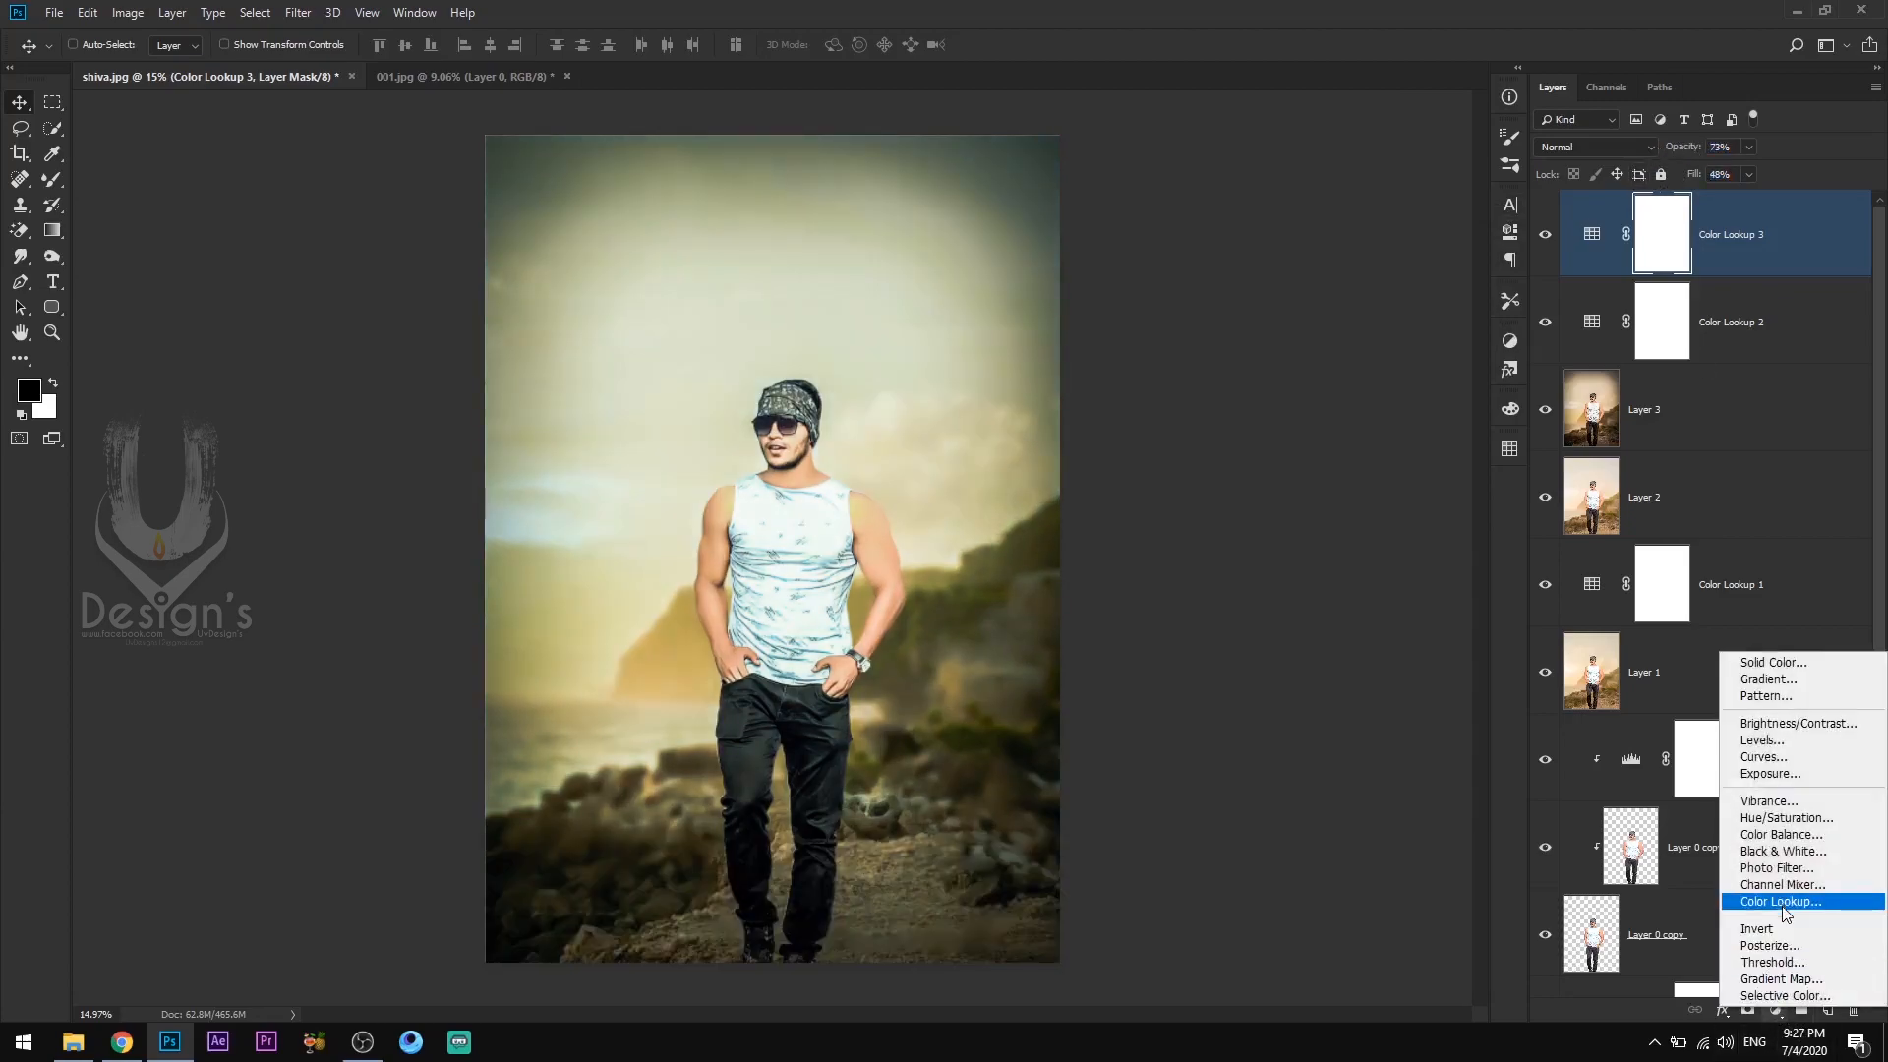
left_click(1761, 906)
left_click(1389, 259)
left_click(1402, 143)
key("Down")
key("Down")
key("Down")
key("Down")
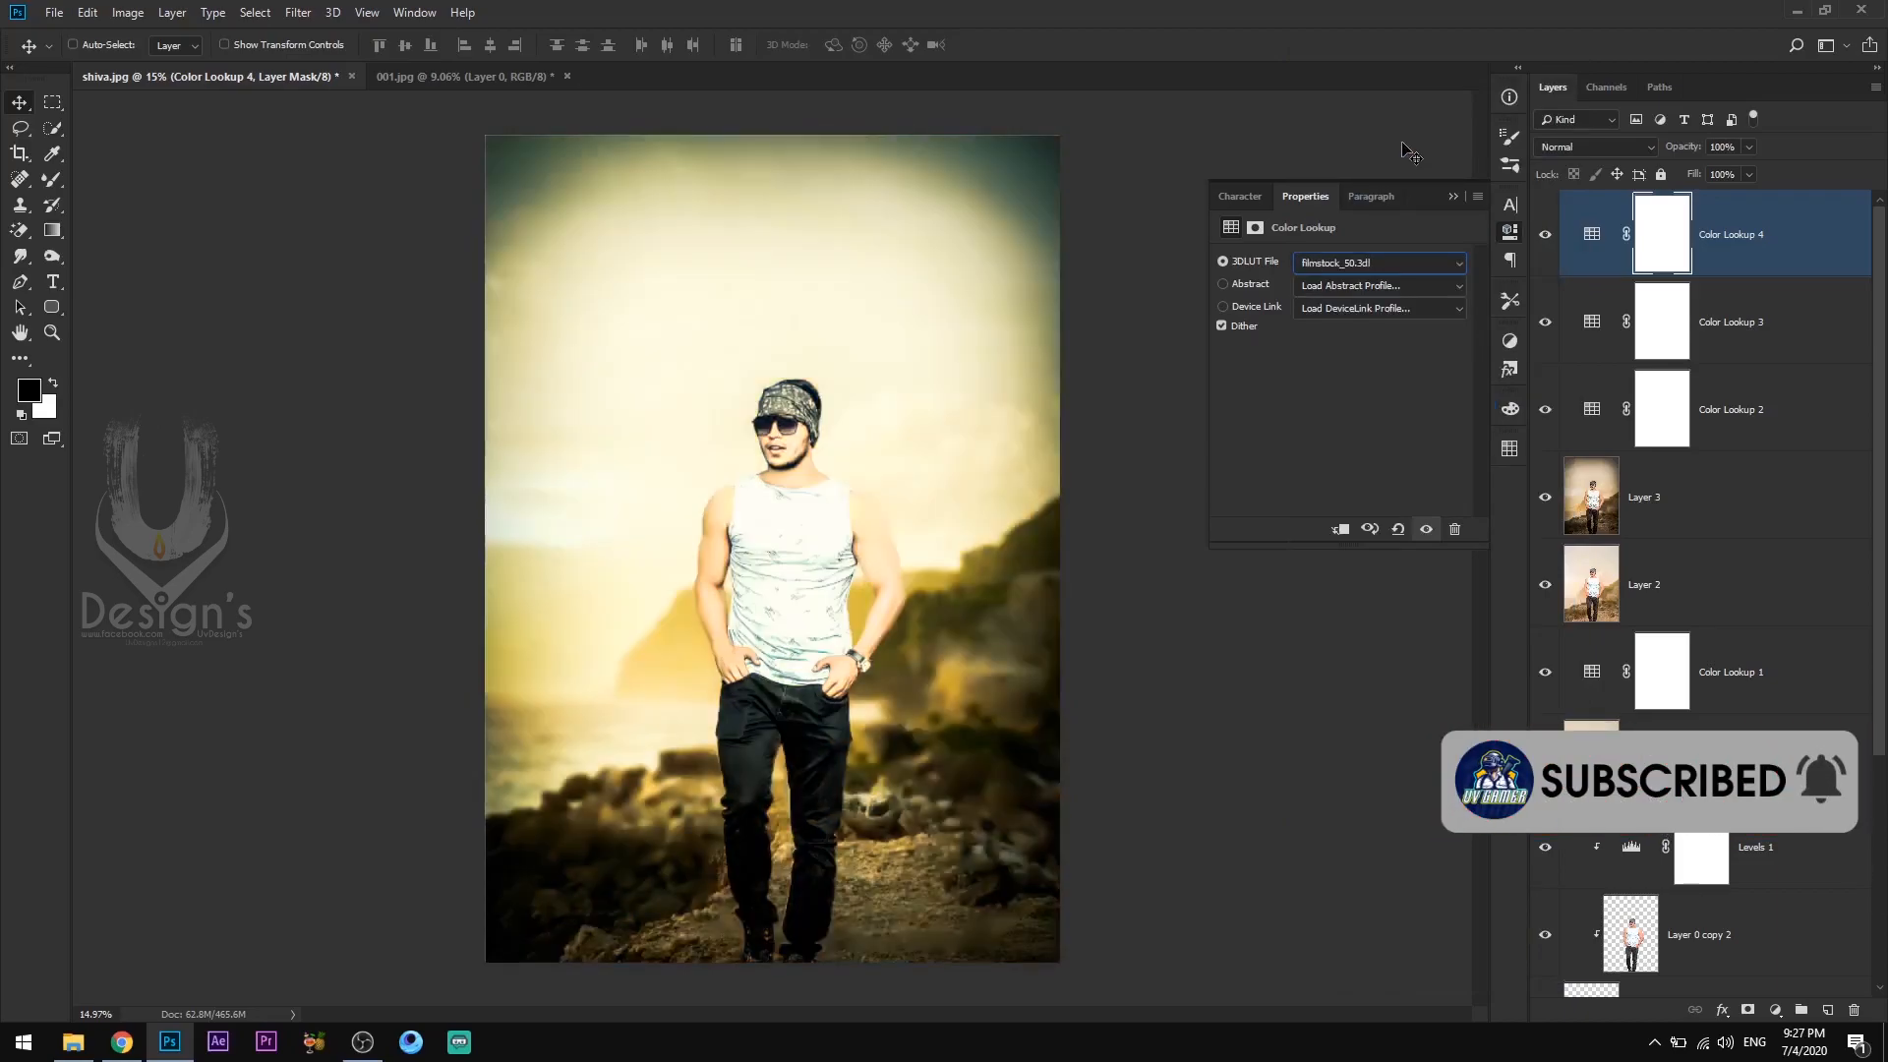
key("Down")
key("Down")
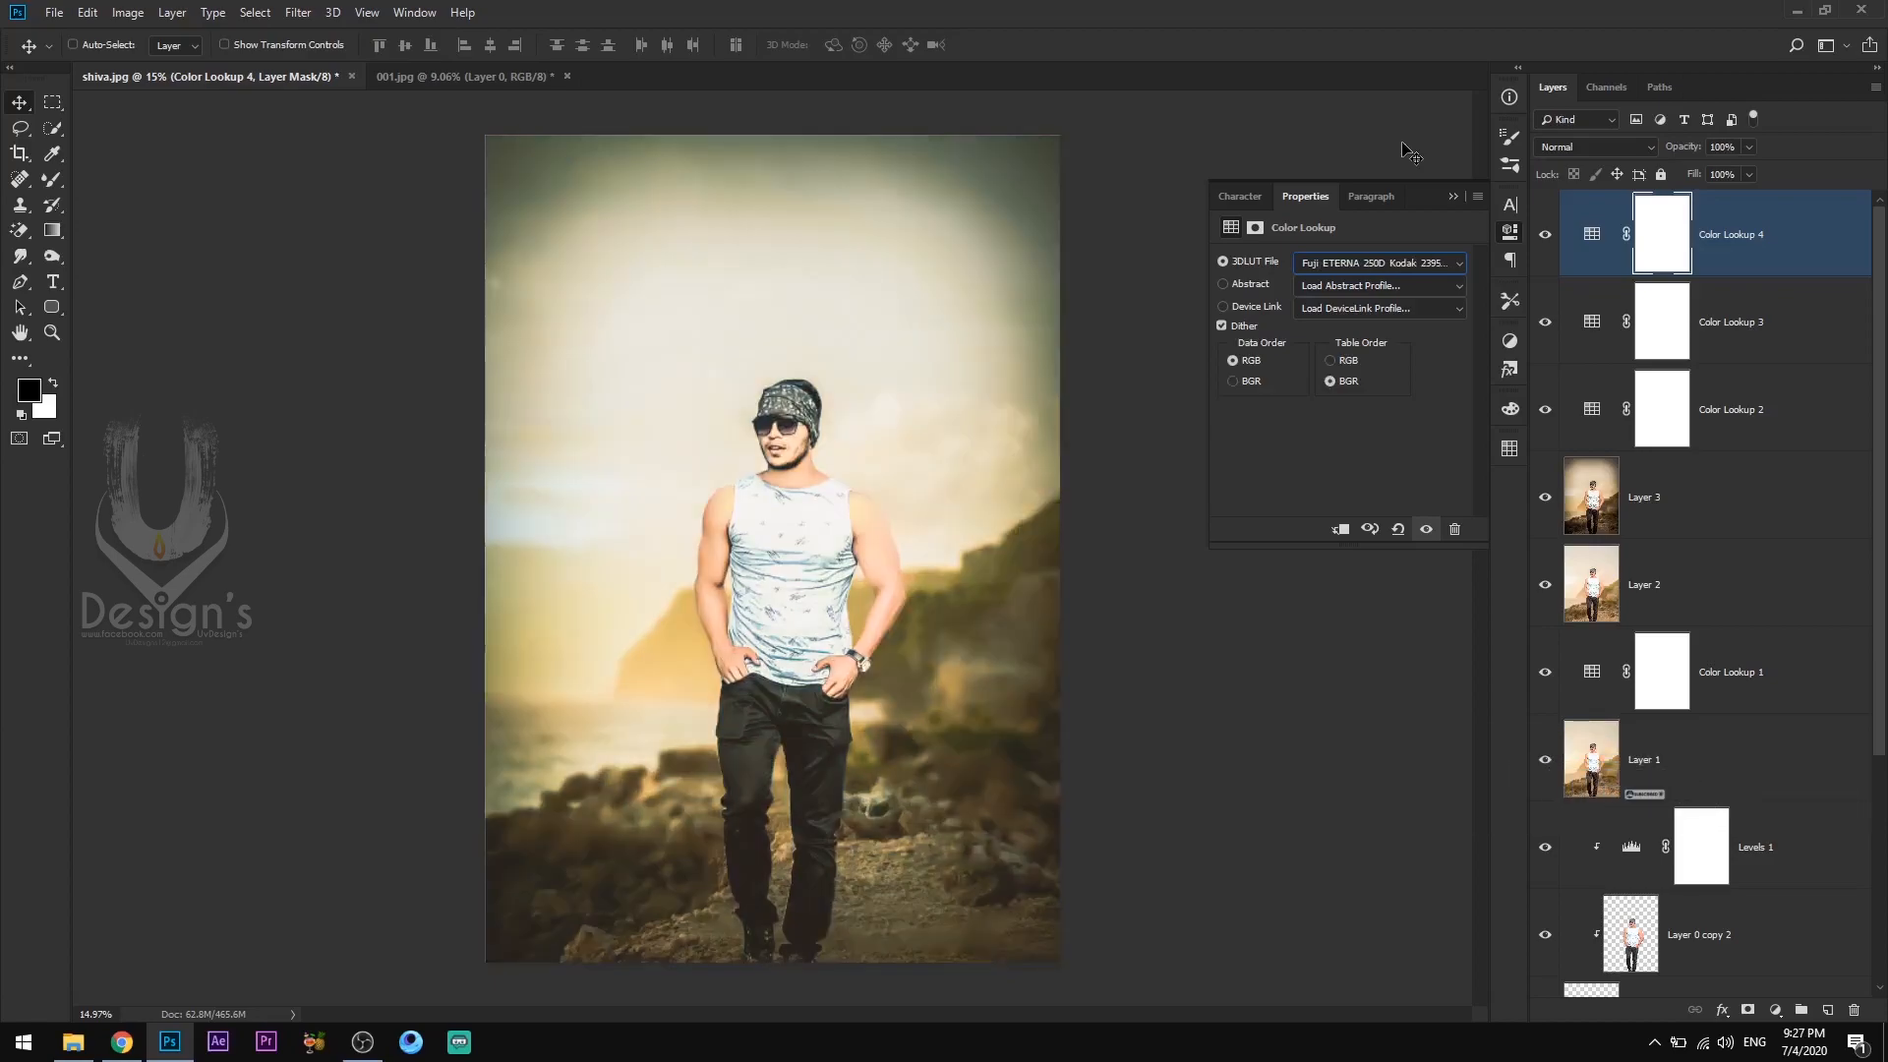
Compare the image with and without Color Lookup 4, and set that layer's opacity to 57% and fill to 51%.
left_click(1453, 196)
left_click(1544, 237)
left_click(1545, 237)
left_click(1544, 237)
left_click(1544, 237)
left_click_drag(1657, 177, 1652, 147)
left_click_drag(852, 717, 1410, 384)
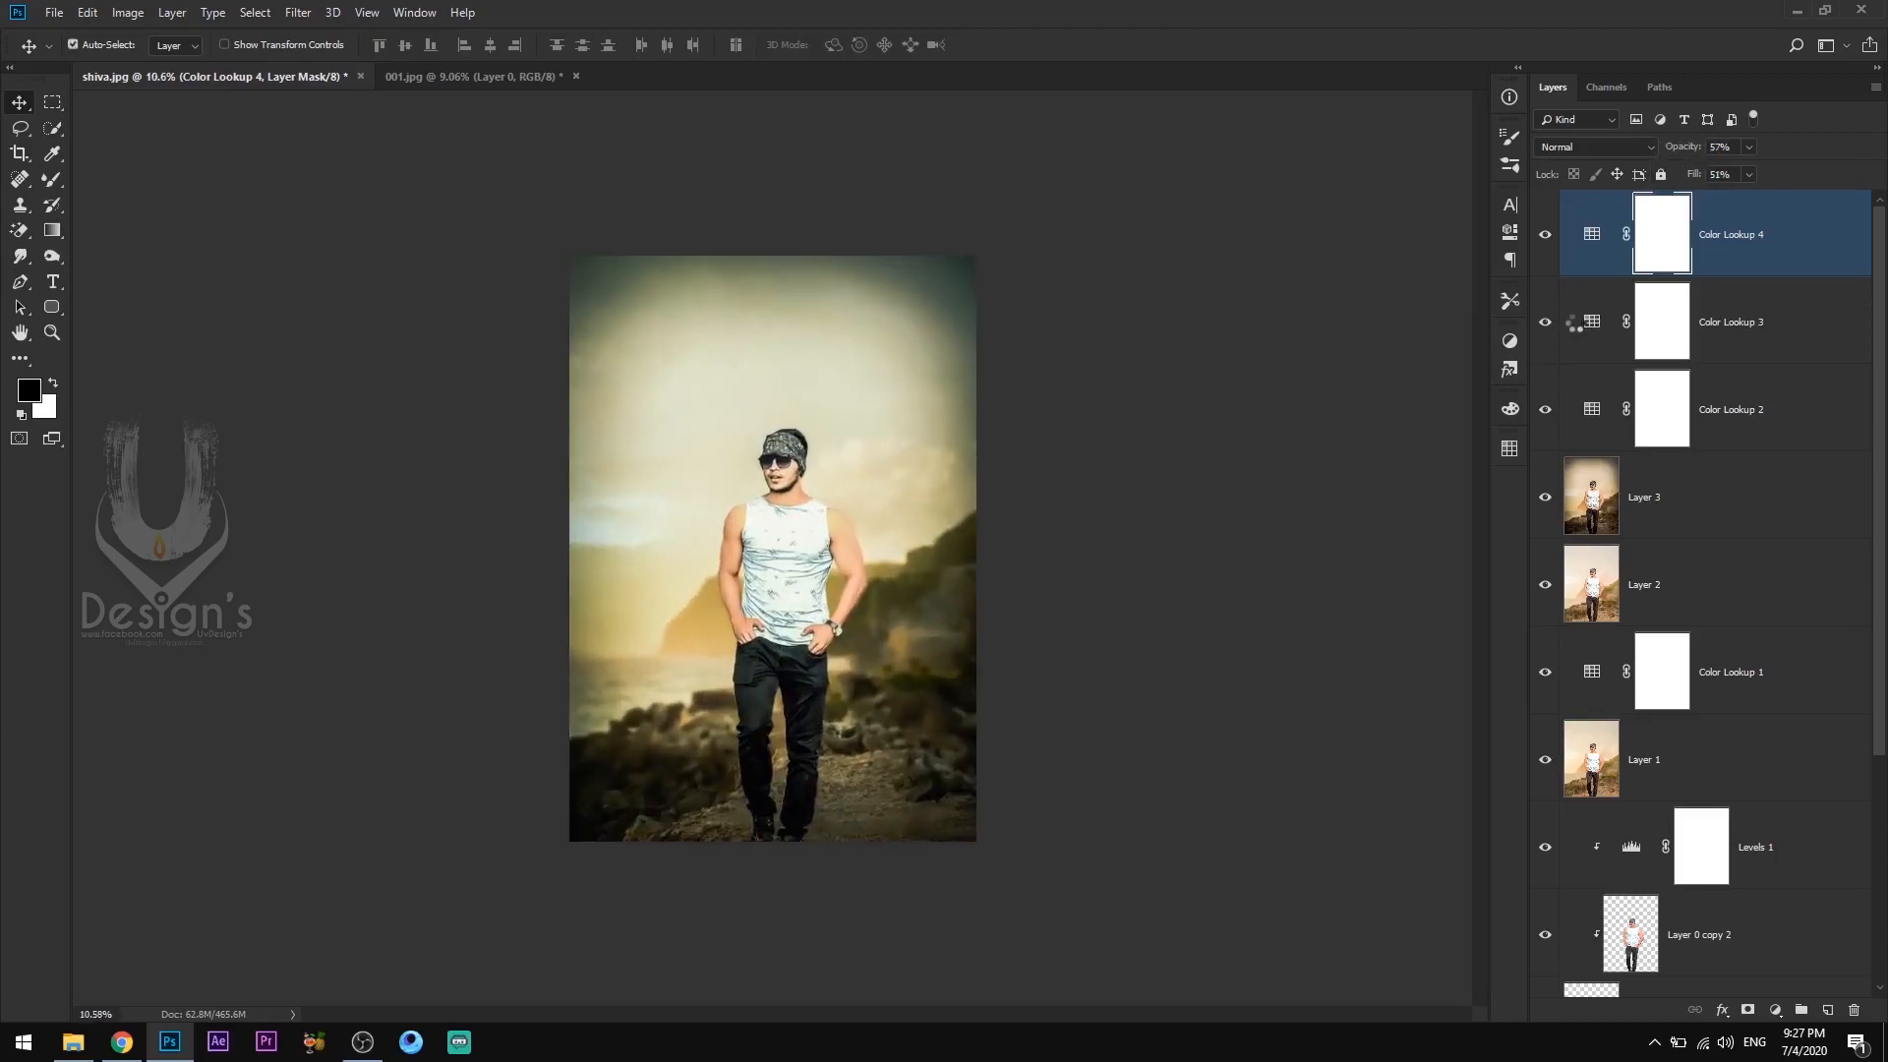
Stamp all visible layers into a new merged layer above Color Lookup 4.
key("ctrl+alt+shift+e")
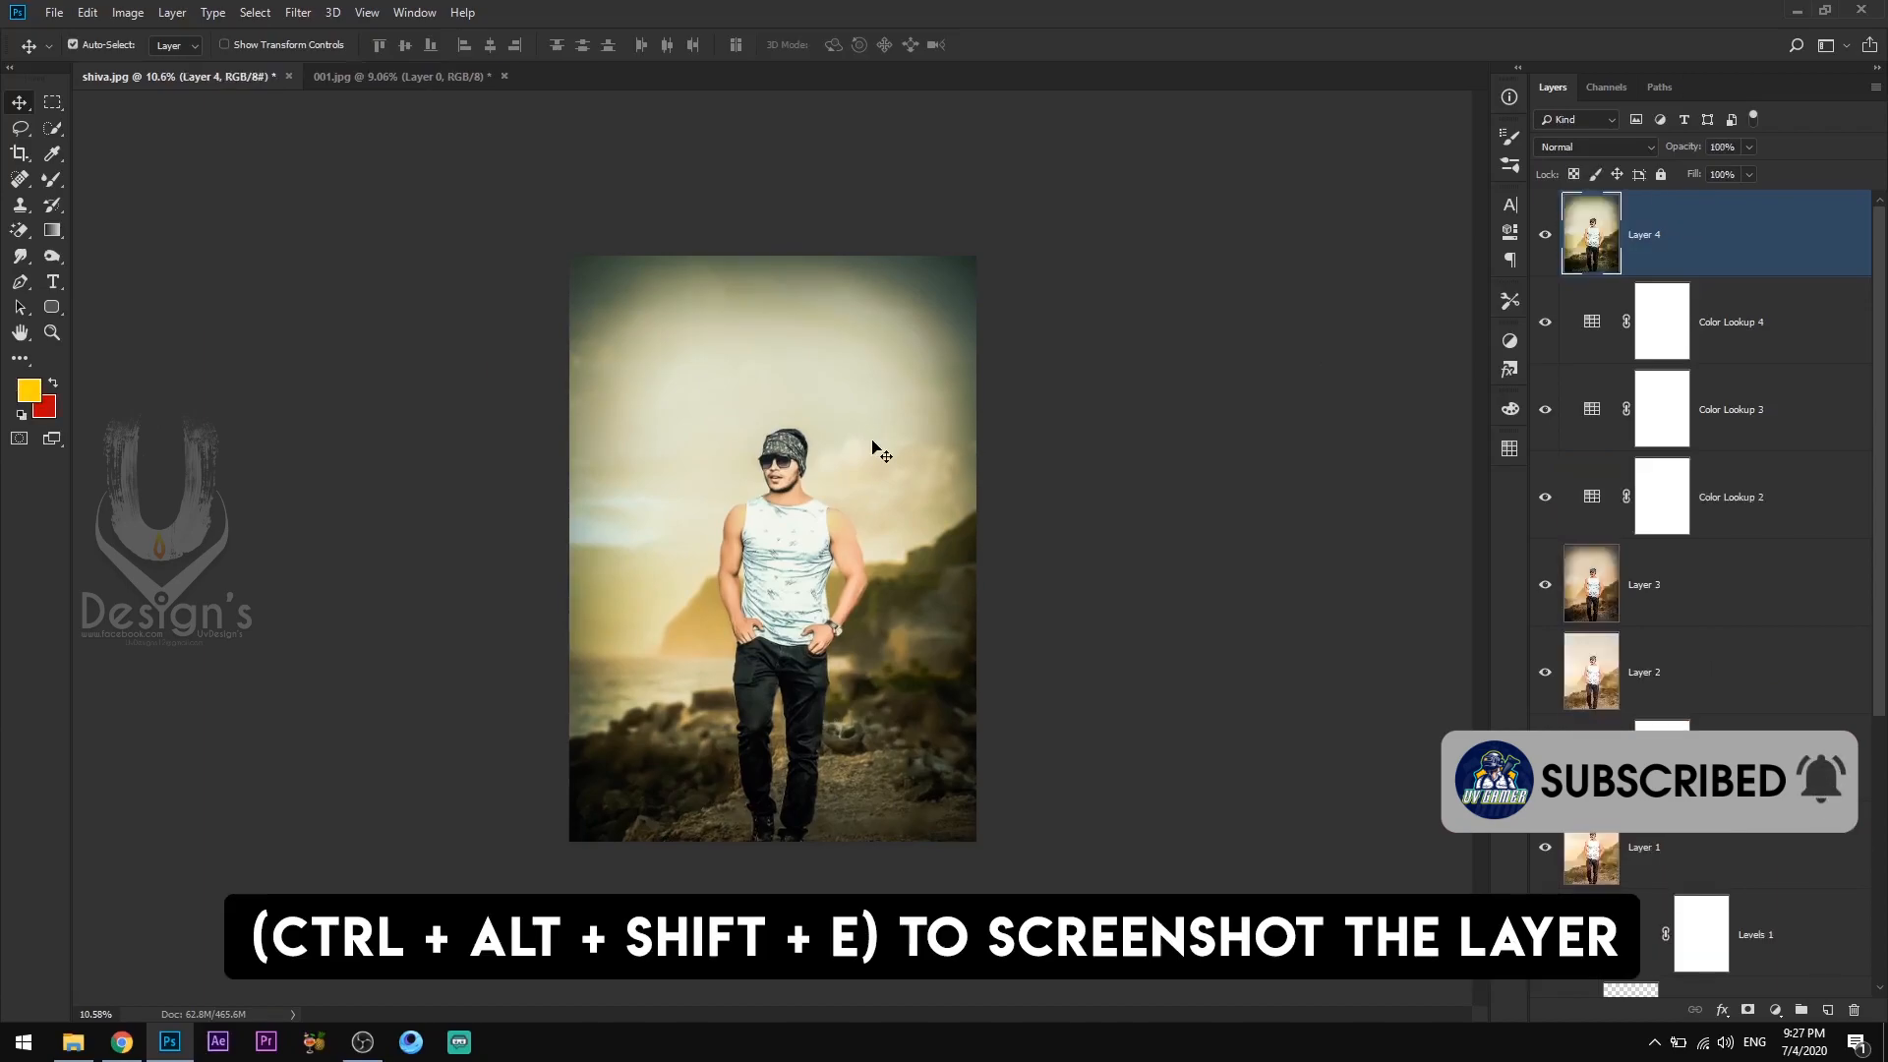
left_click(300, 18)
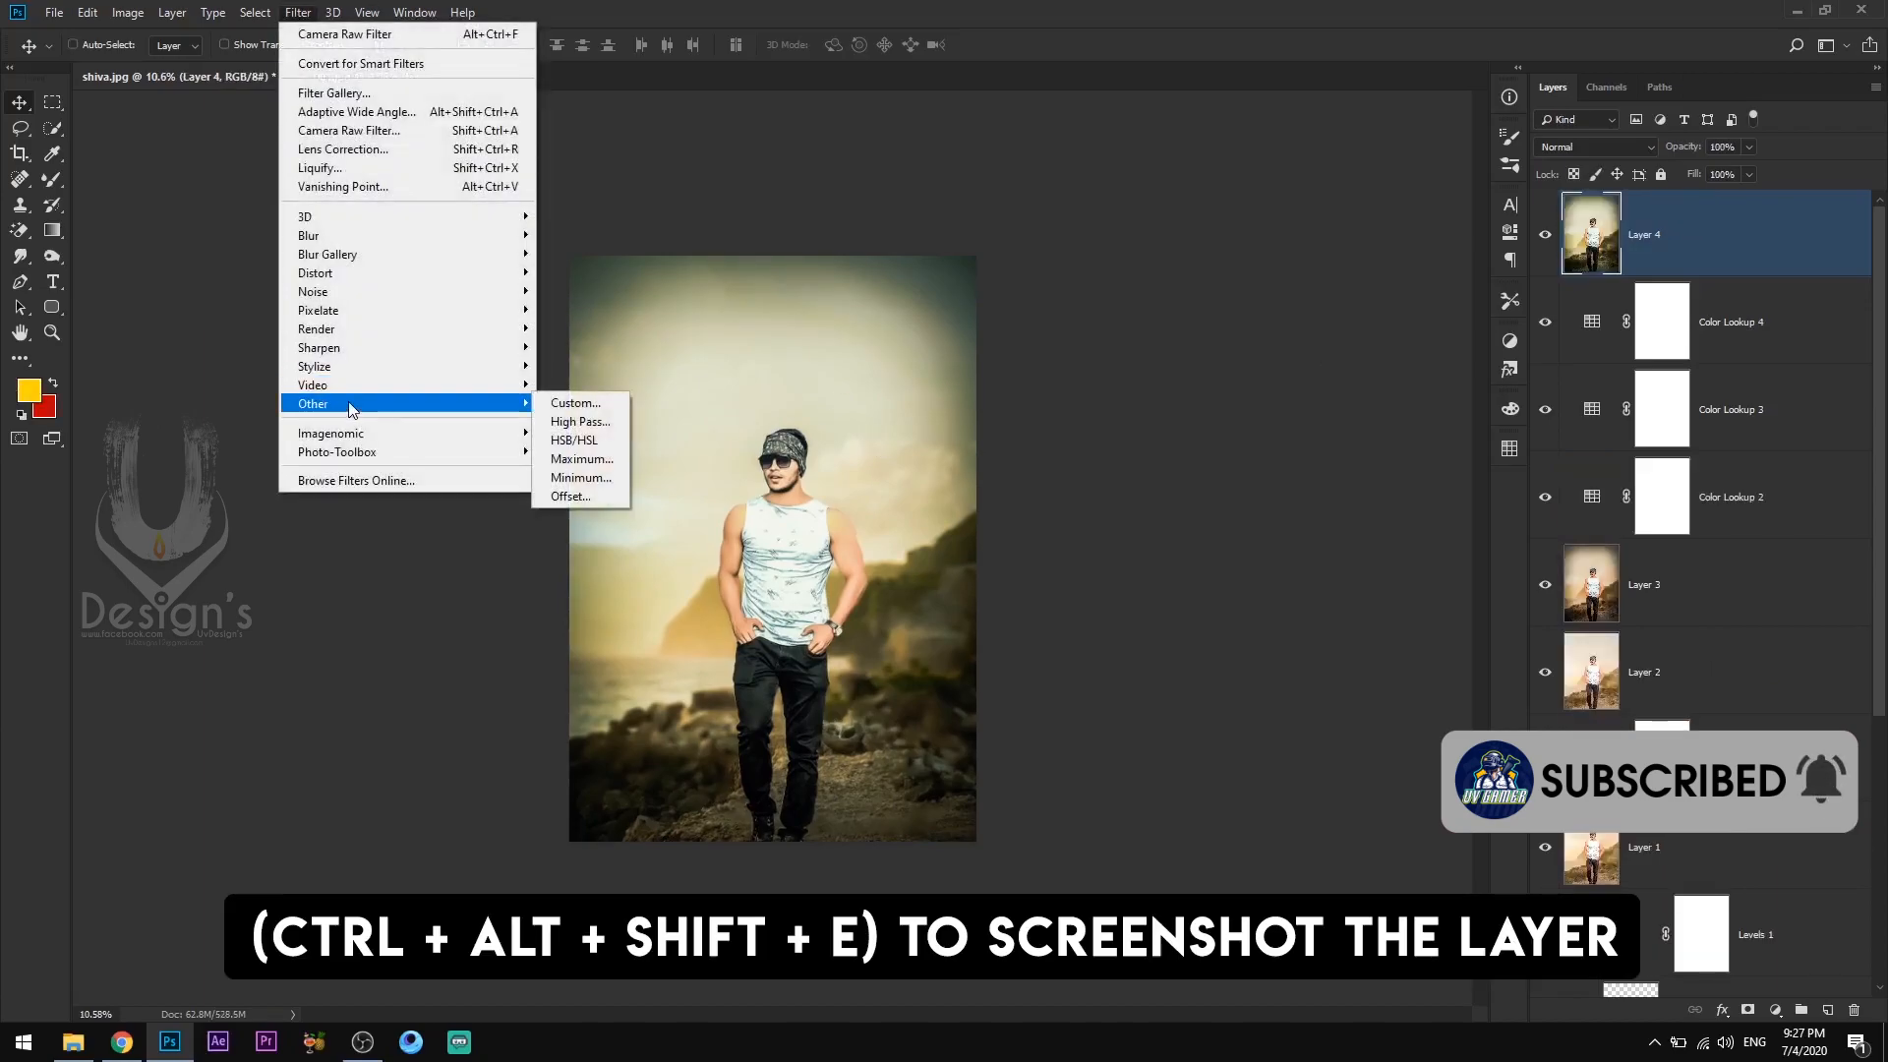
left_click(298, 12)
left_click(127, 11)
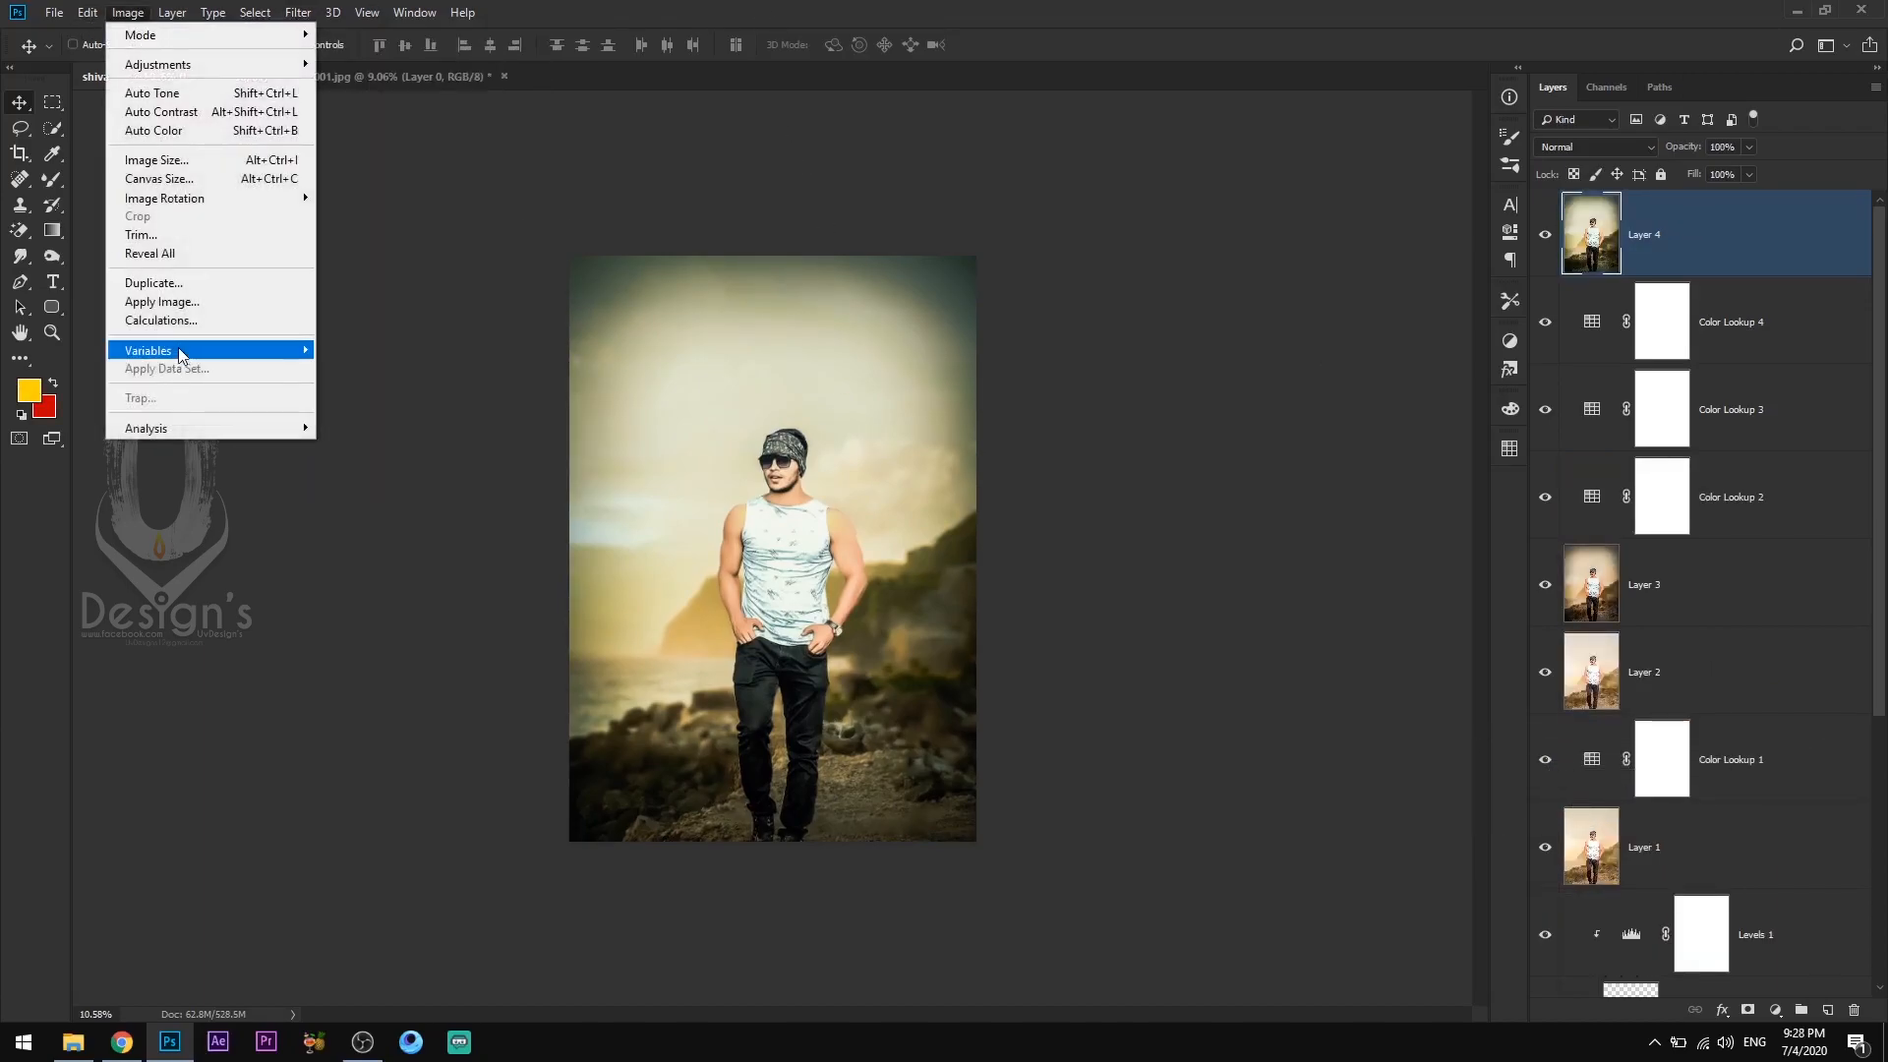
mouse_move(217, 63)
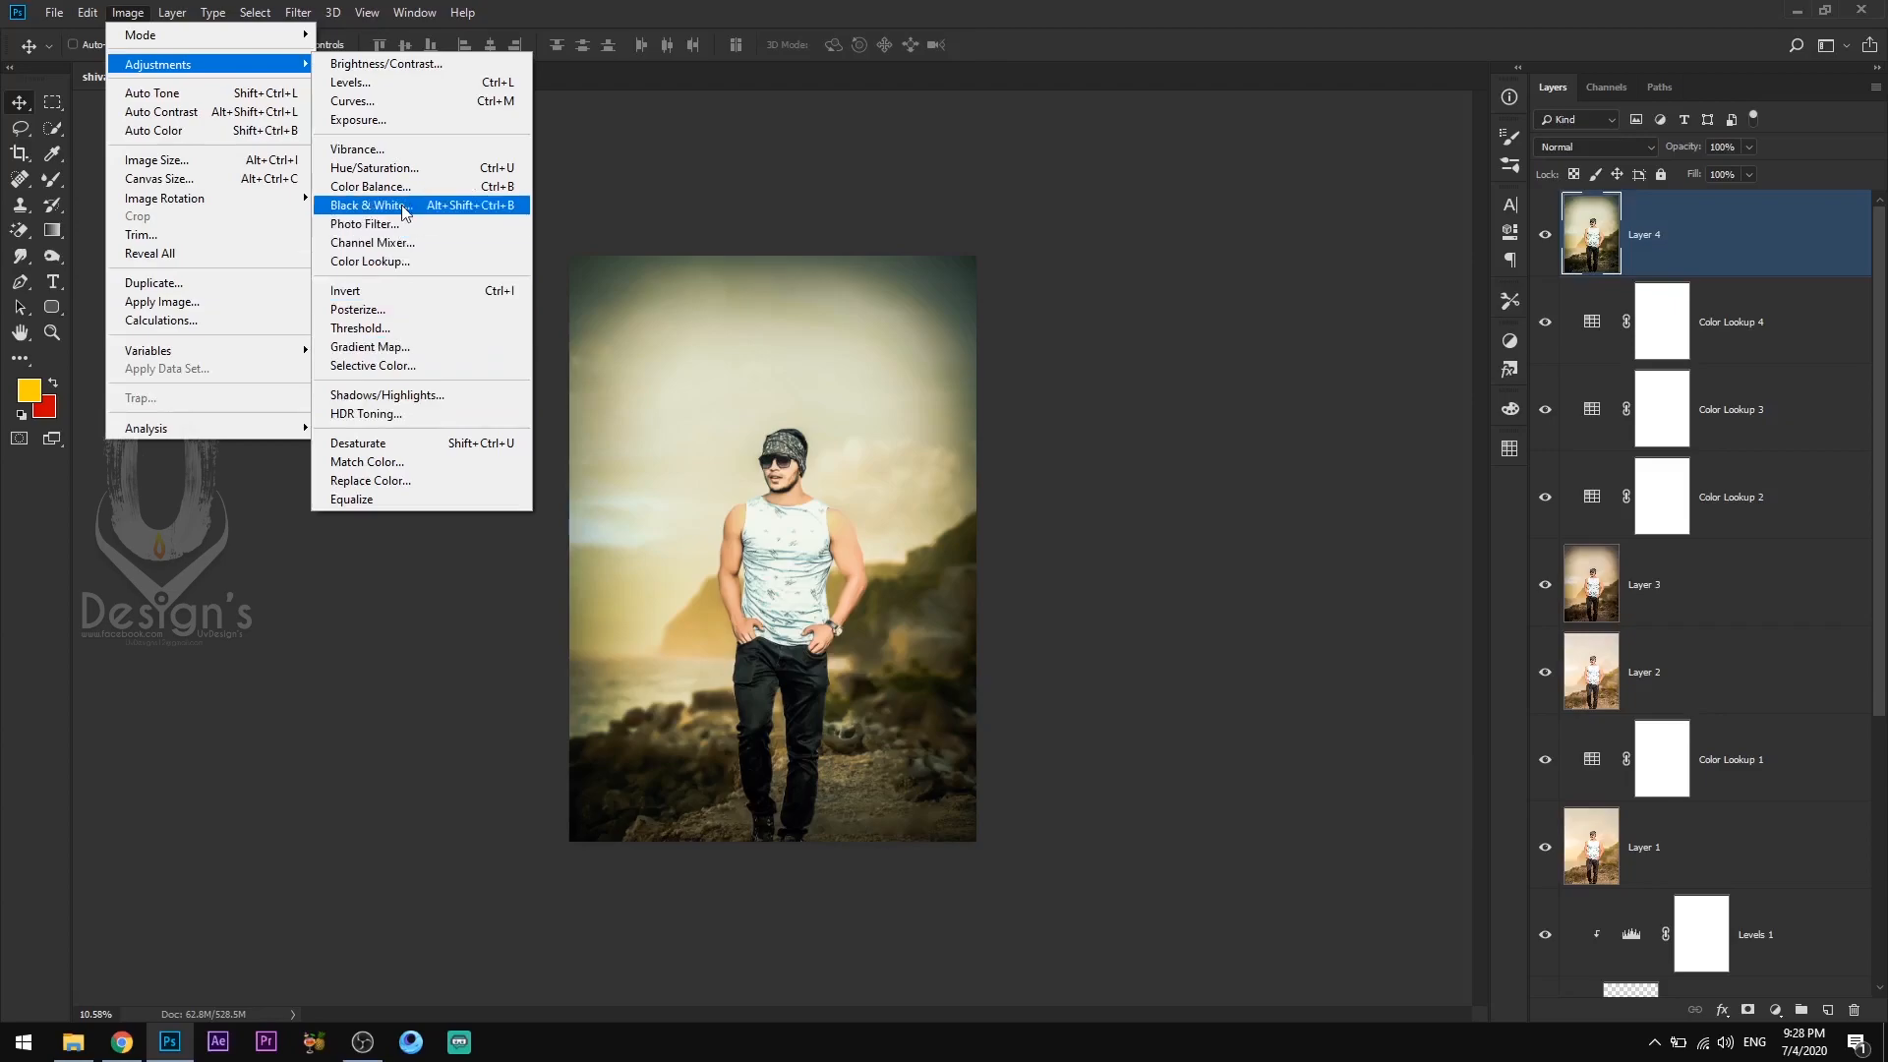
left_click(836, 8)
Add a fifth Color Lookup layer above the merged layer and choose the 3Strip.look LUT.
left_click(1777, 1011)
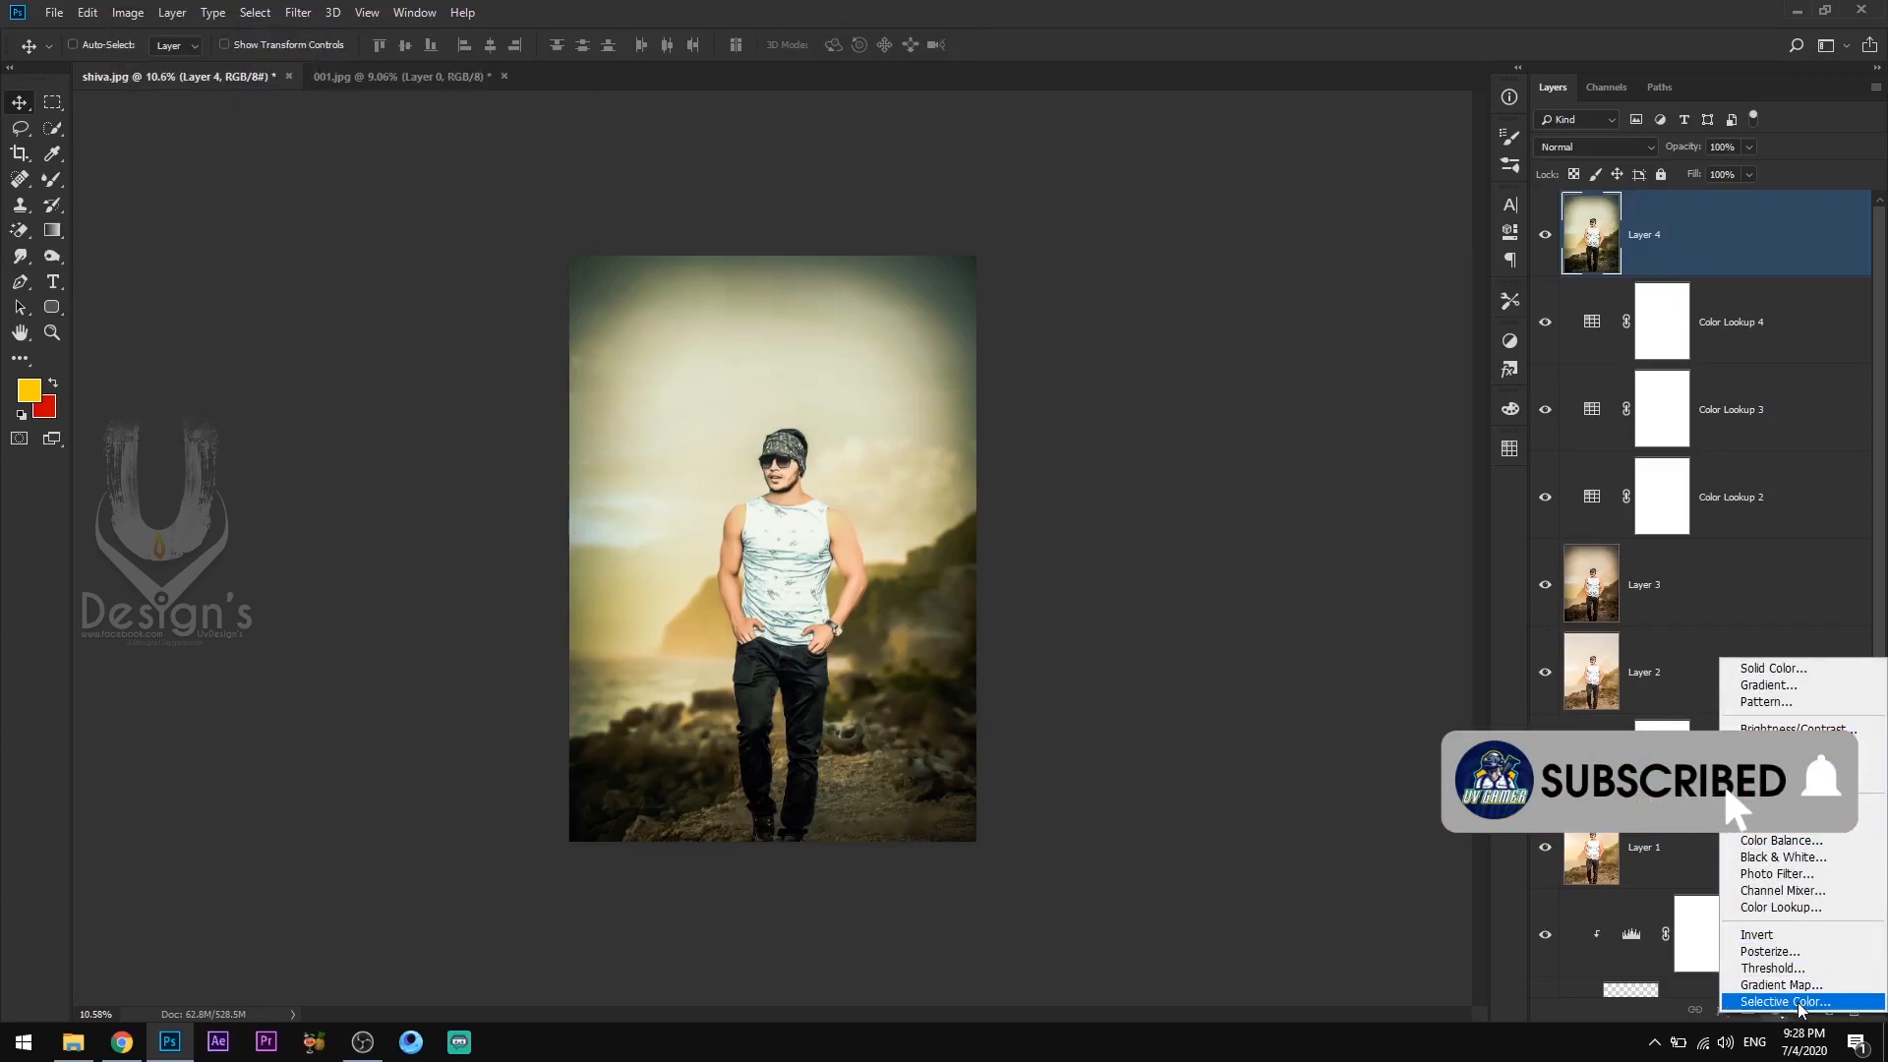
left_click(1782, 906)
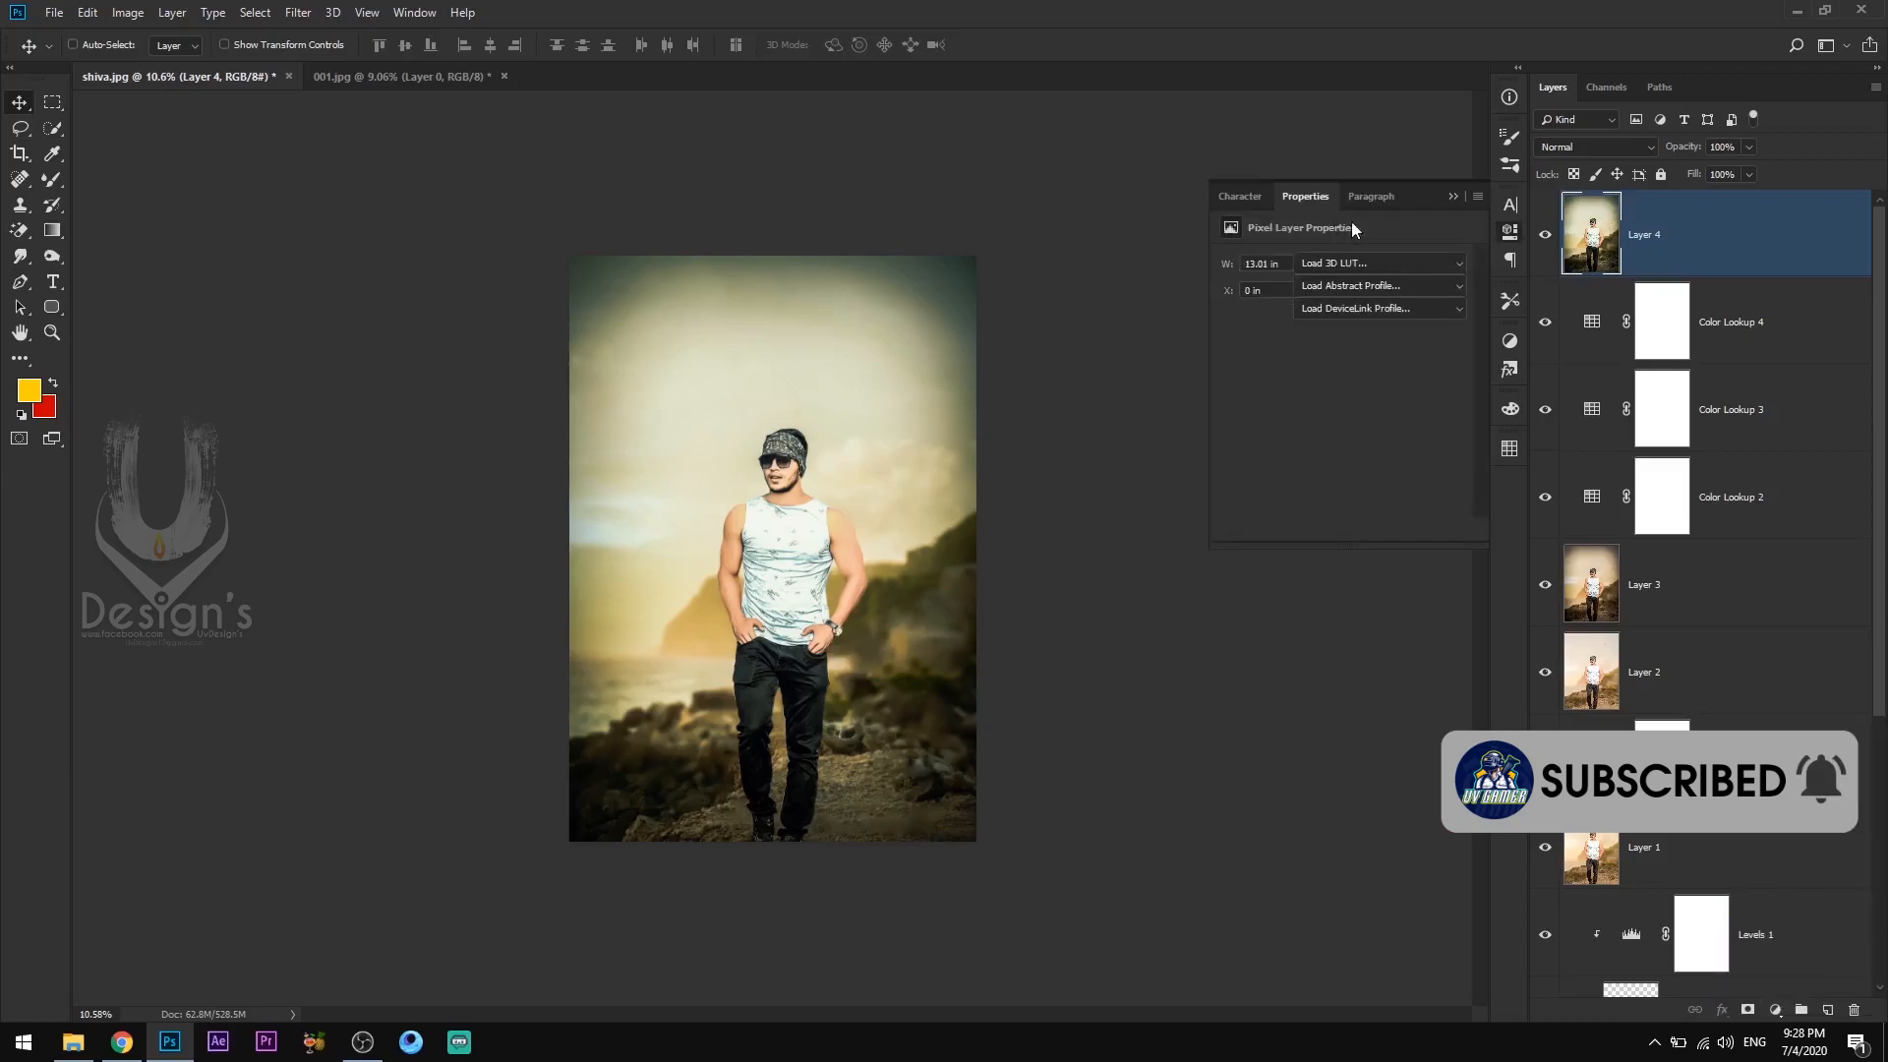
left_click(1357, 262)
left_click(1367, 72)
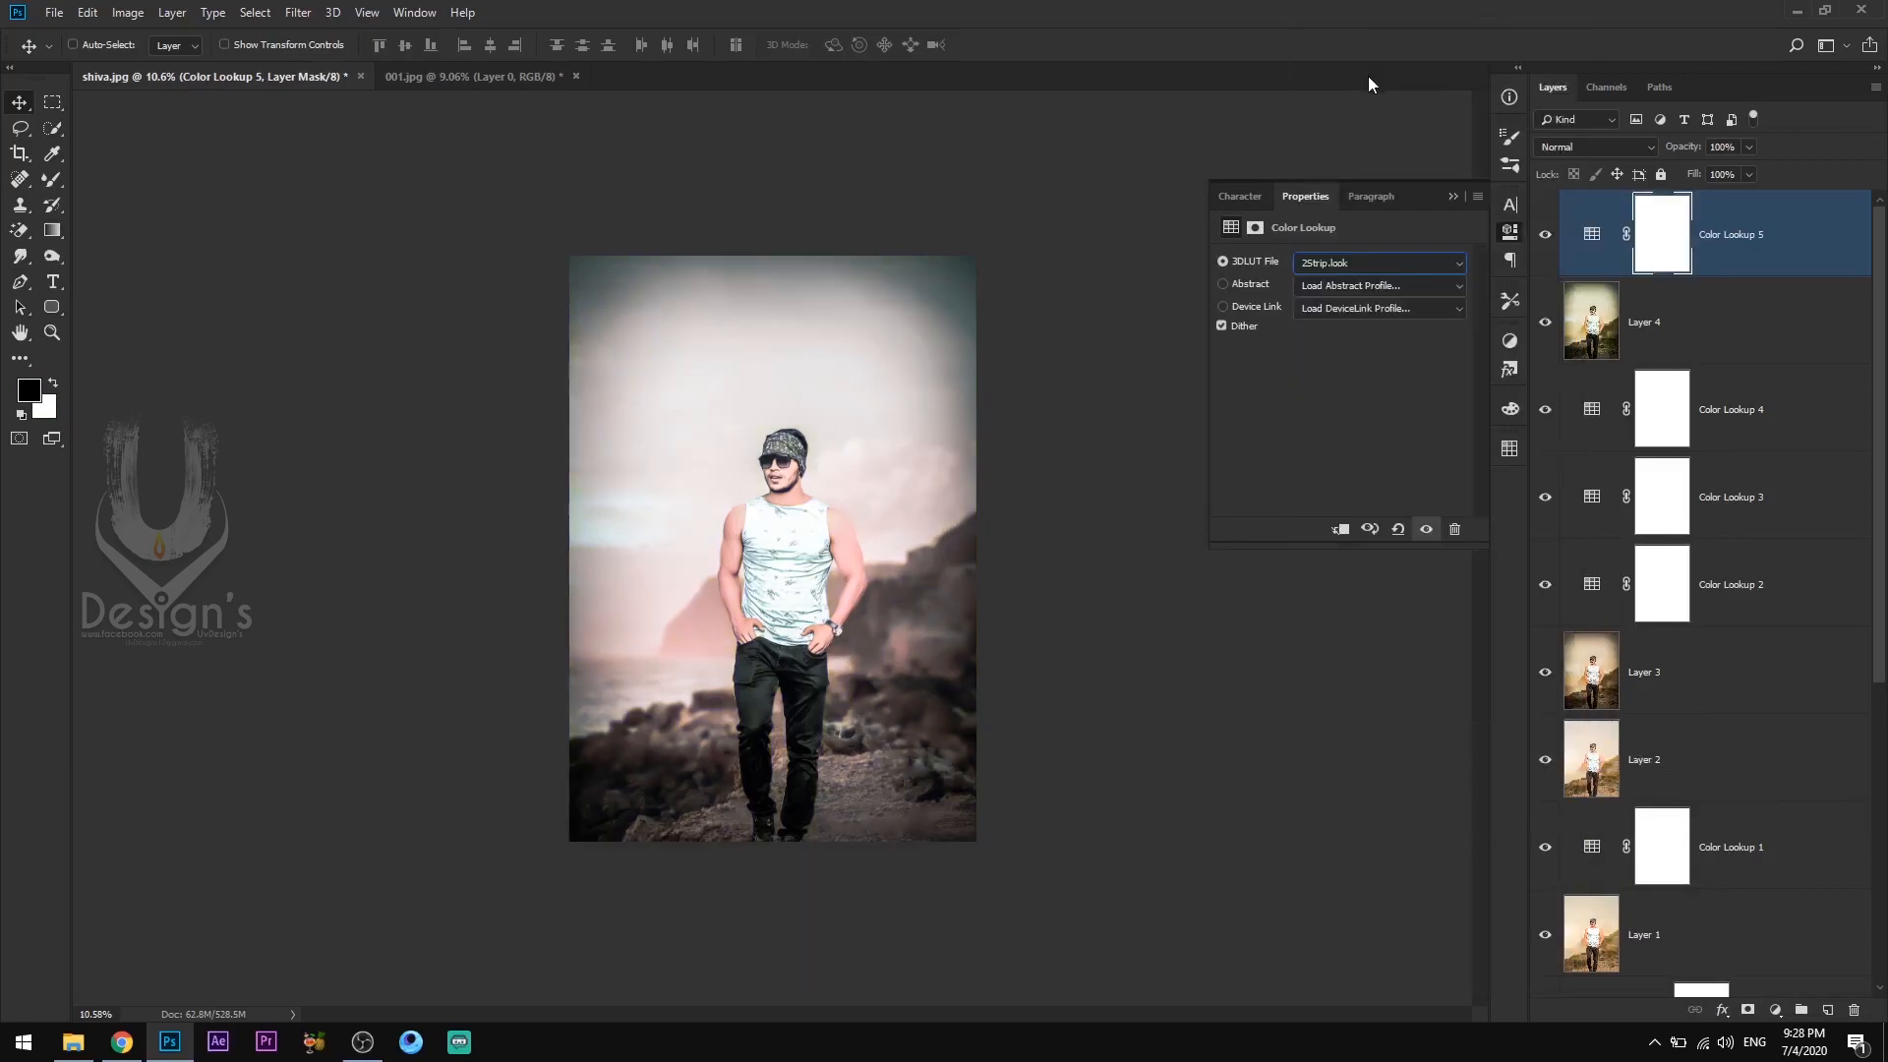
key("Down")
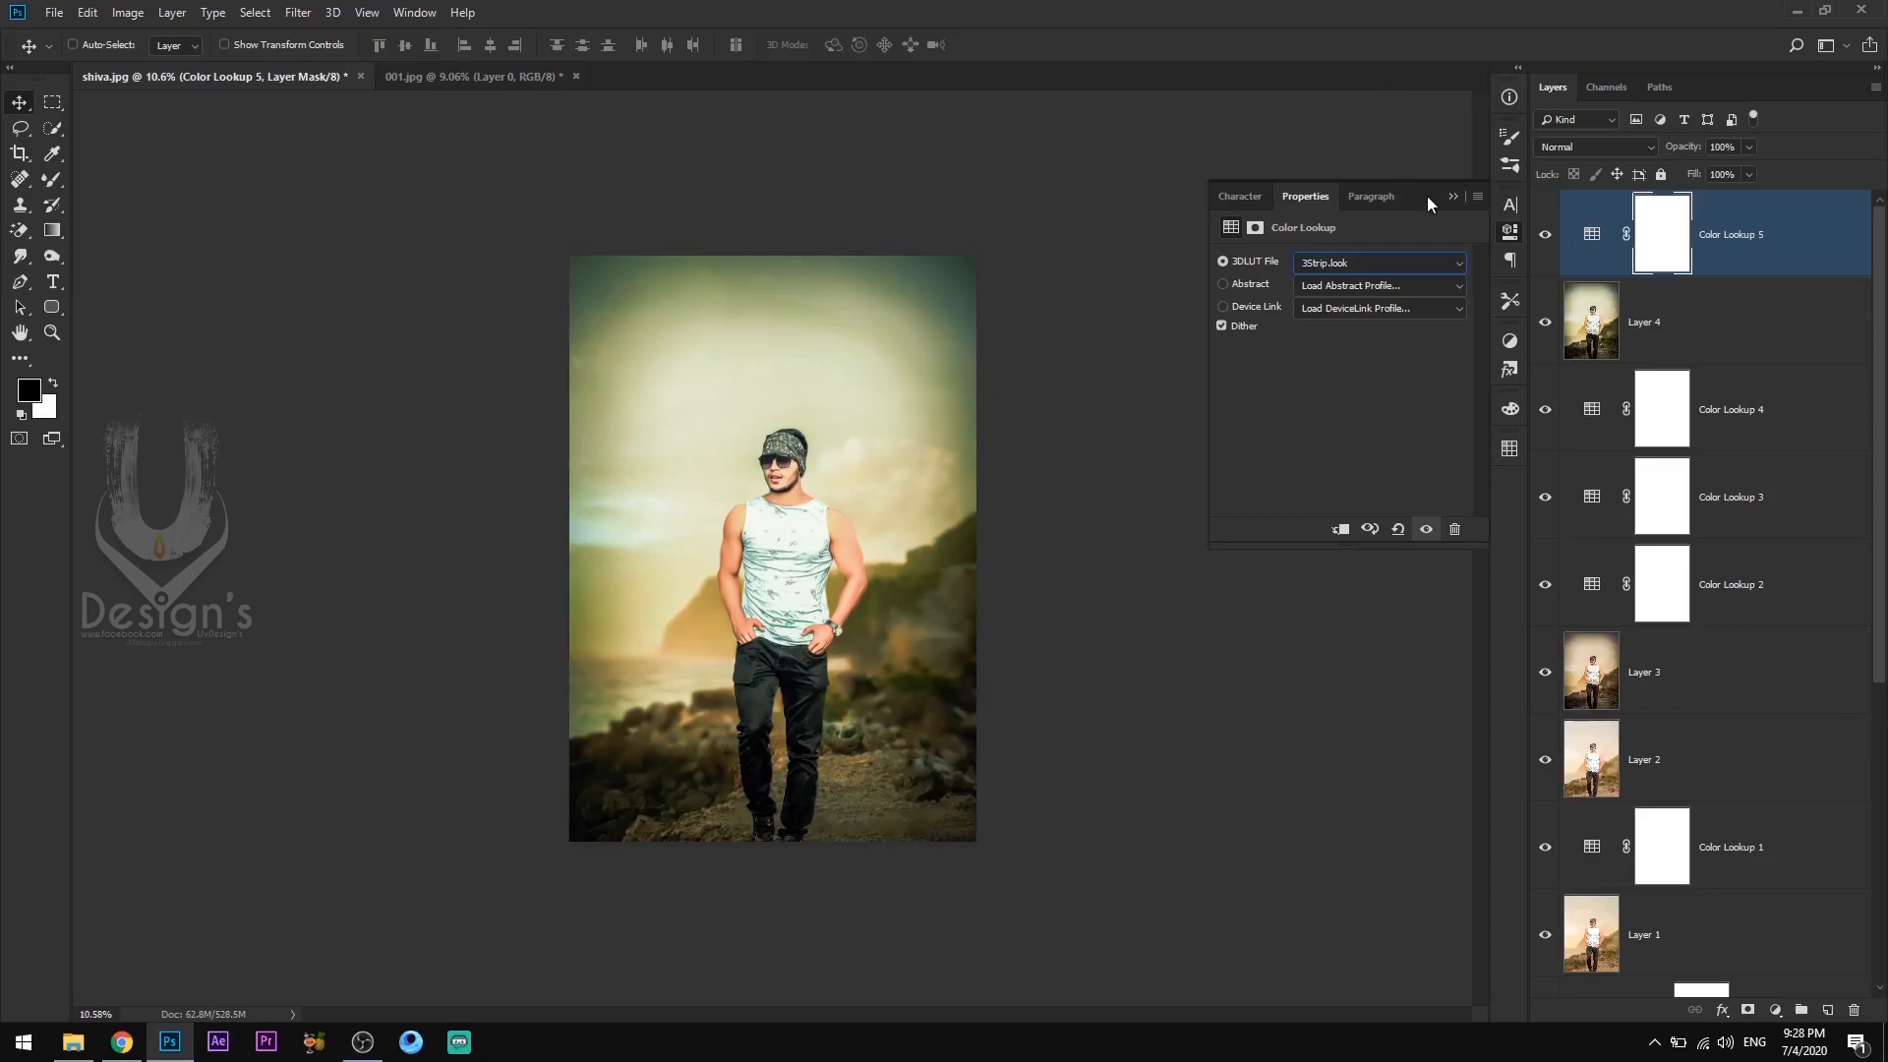
left_click(1453, 196)
Compare the image with and without Color Lookup 5 and set that layer's opacity to 79%.
left_click(1547, 238)
mouse_move(790, 594)
left_mouse_down()
mouse_move(850, 606)
mouse_move(818, 608)
left_mouse_up()
left_click_drag(1690, 148, 1677, 148)
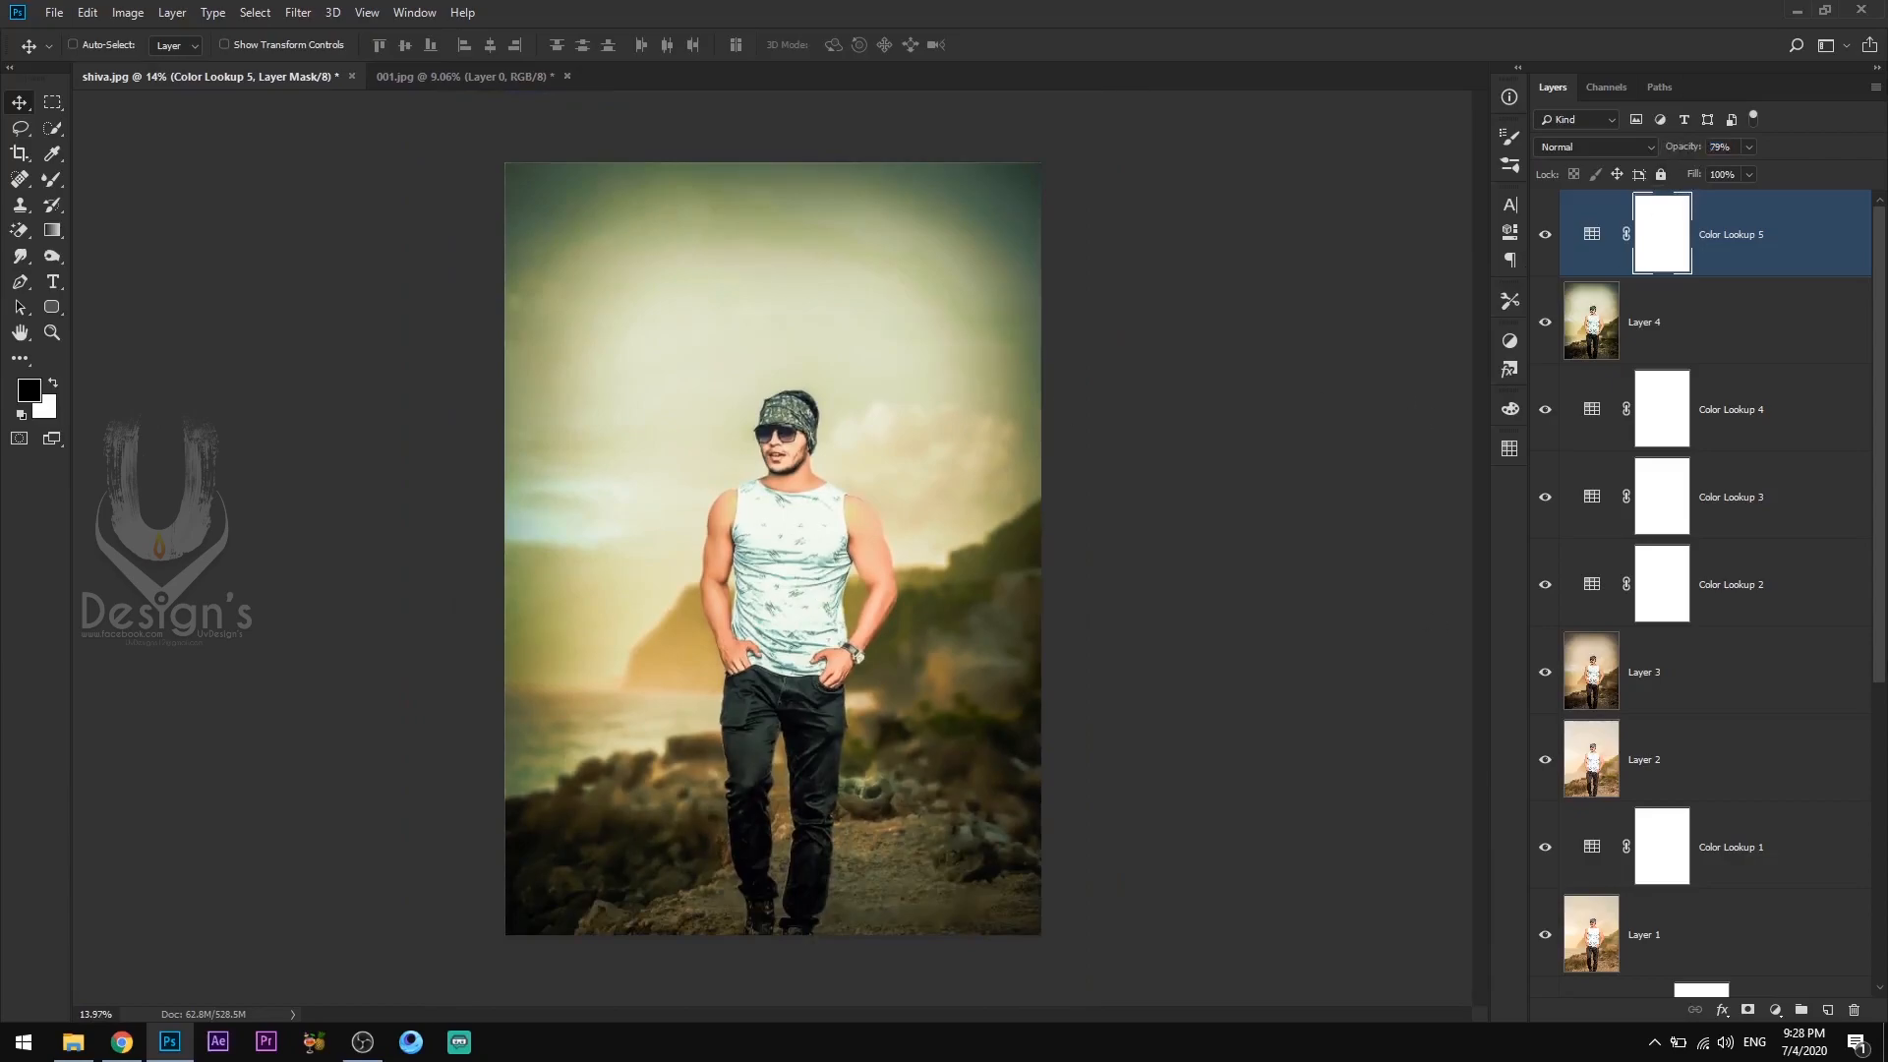
Add an empty layer on top, choose the Brush tool and set the foreground color to orange #ff9000.
left_click(1826, 1011)
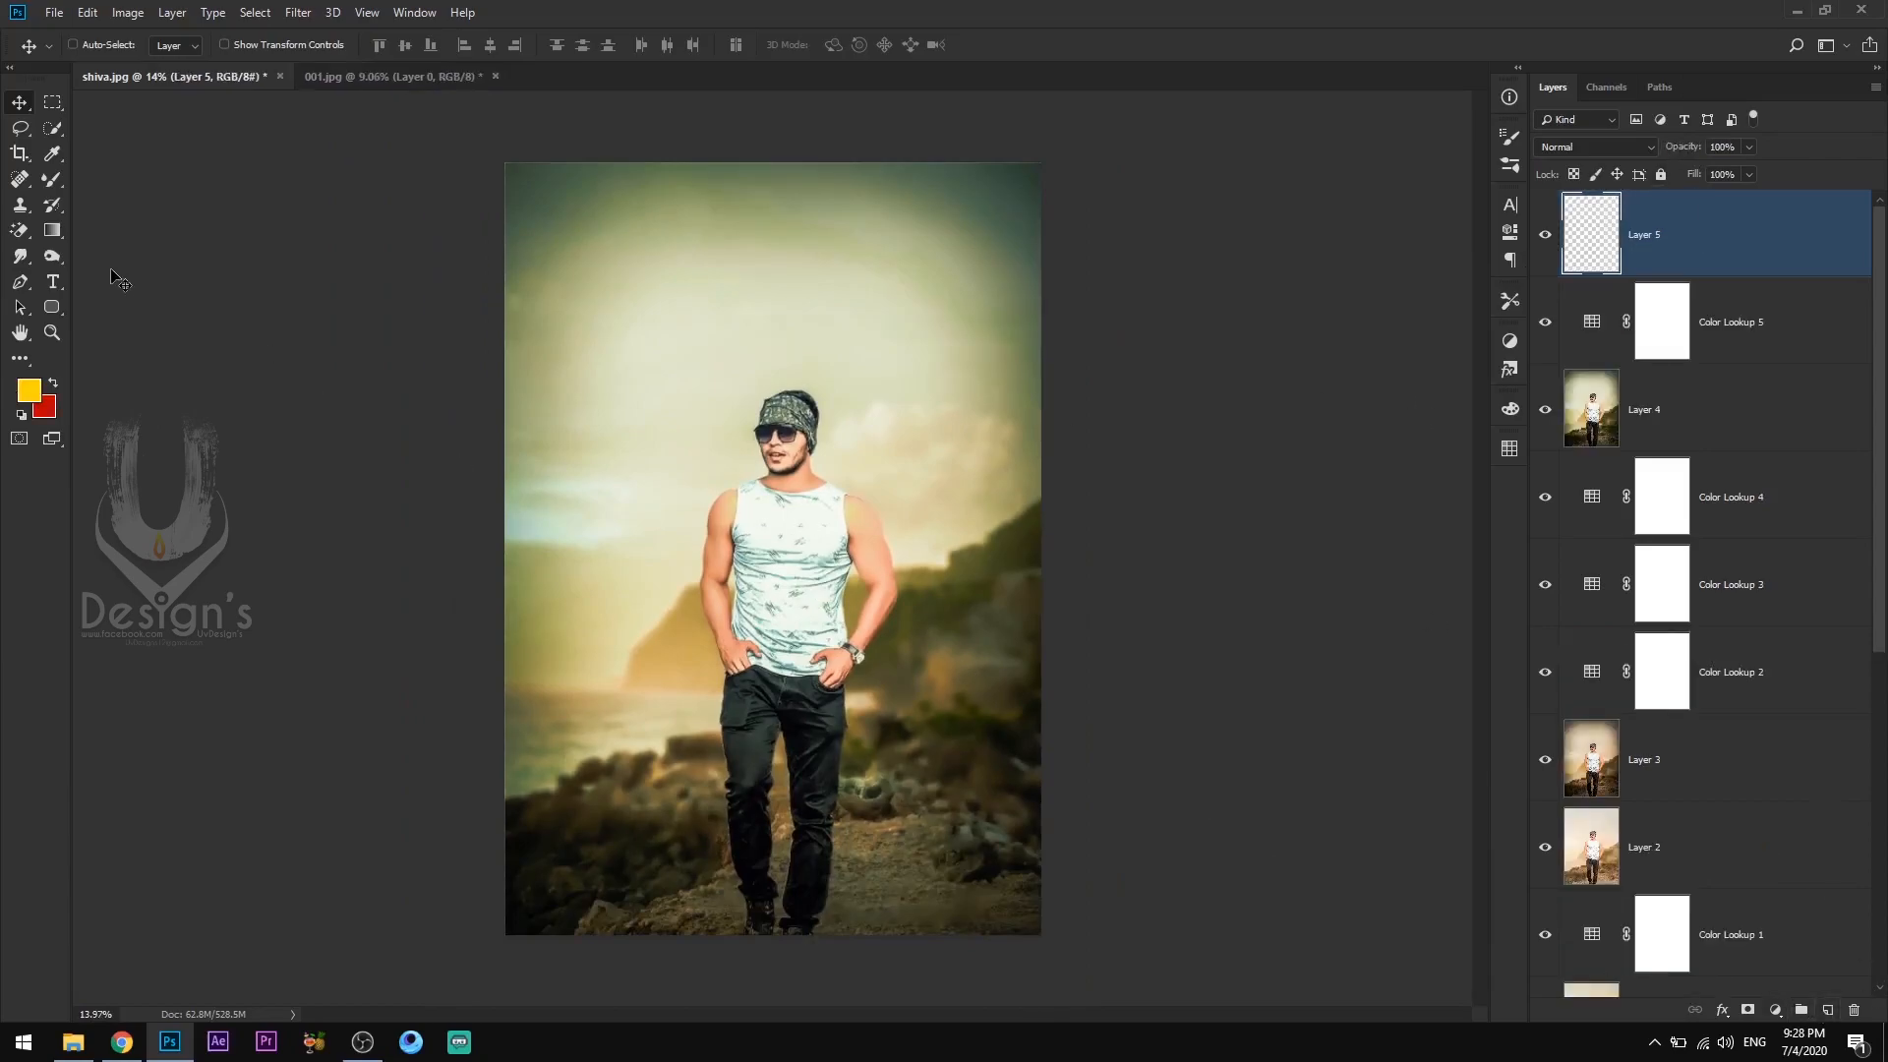
left_click(52, 179)
left_click(20, 414)
left_click(29, 391)
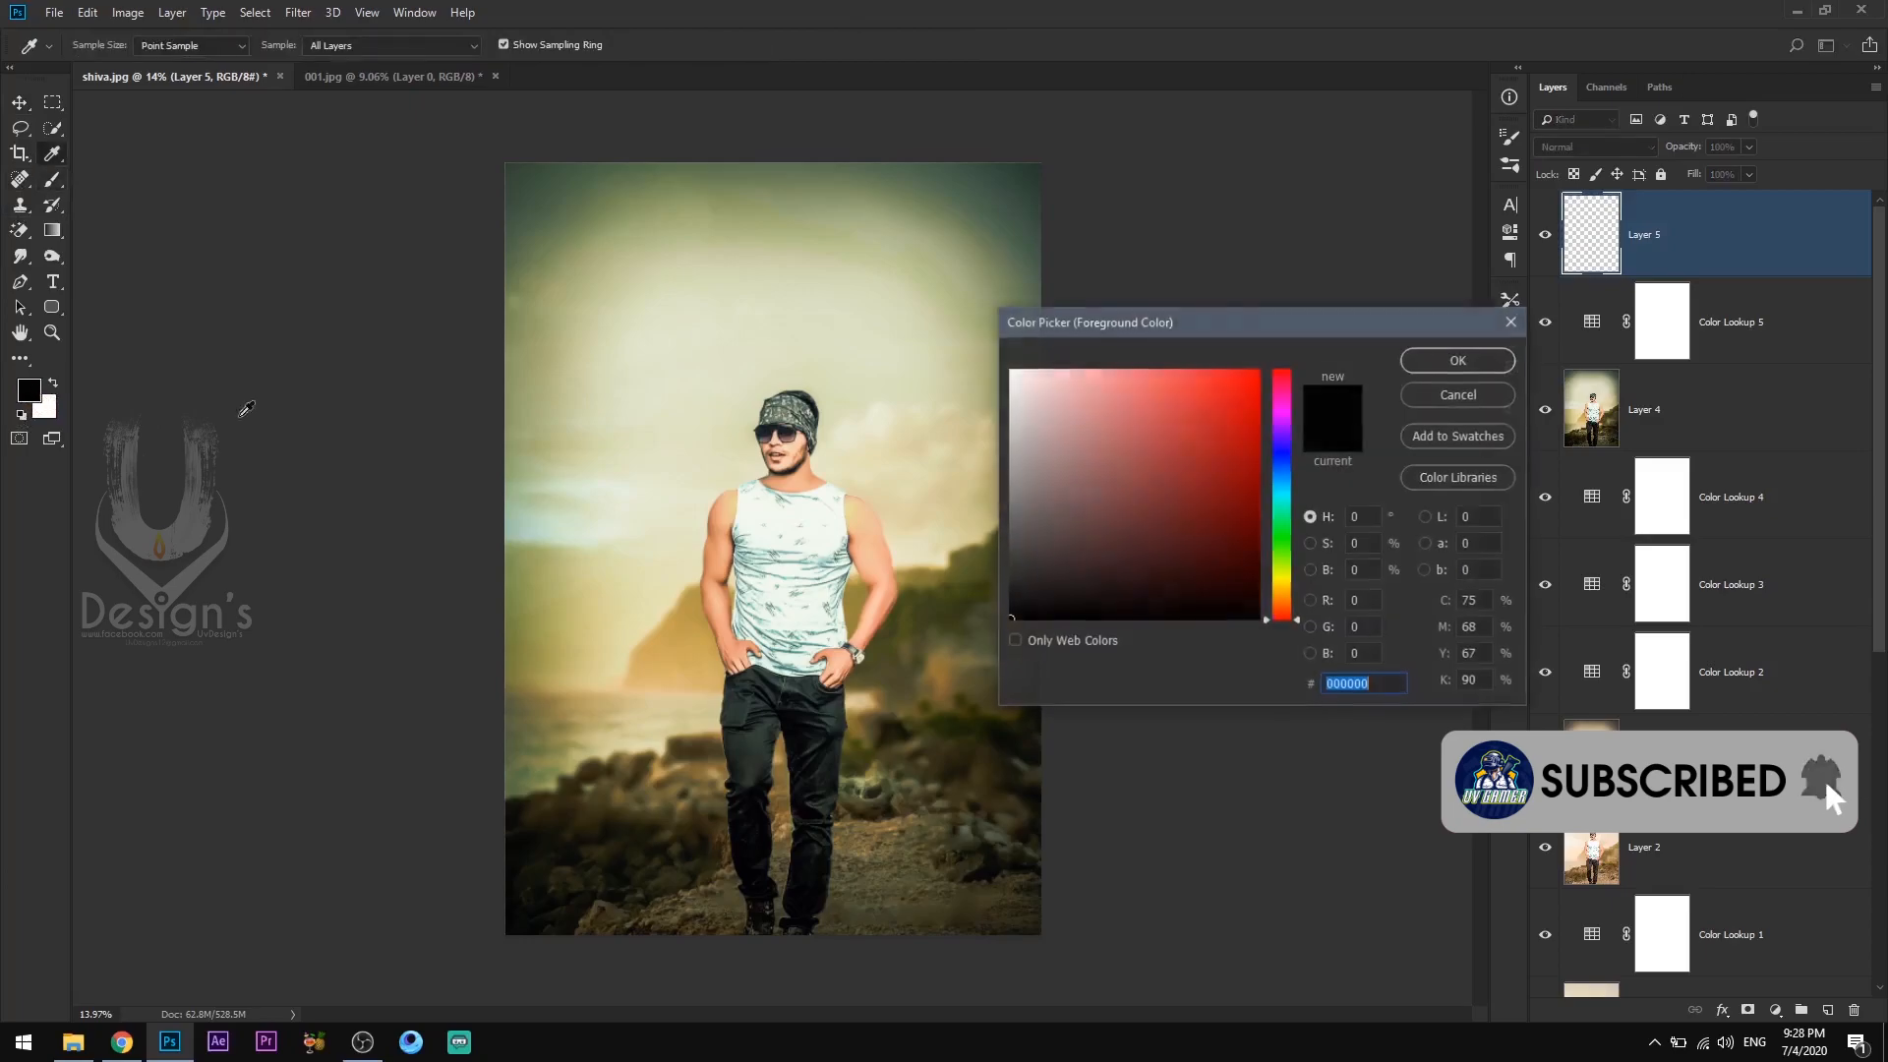
left_click(1281, 603)
left_click(1258, 371)
left_click(1281, 596)
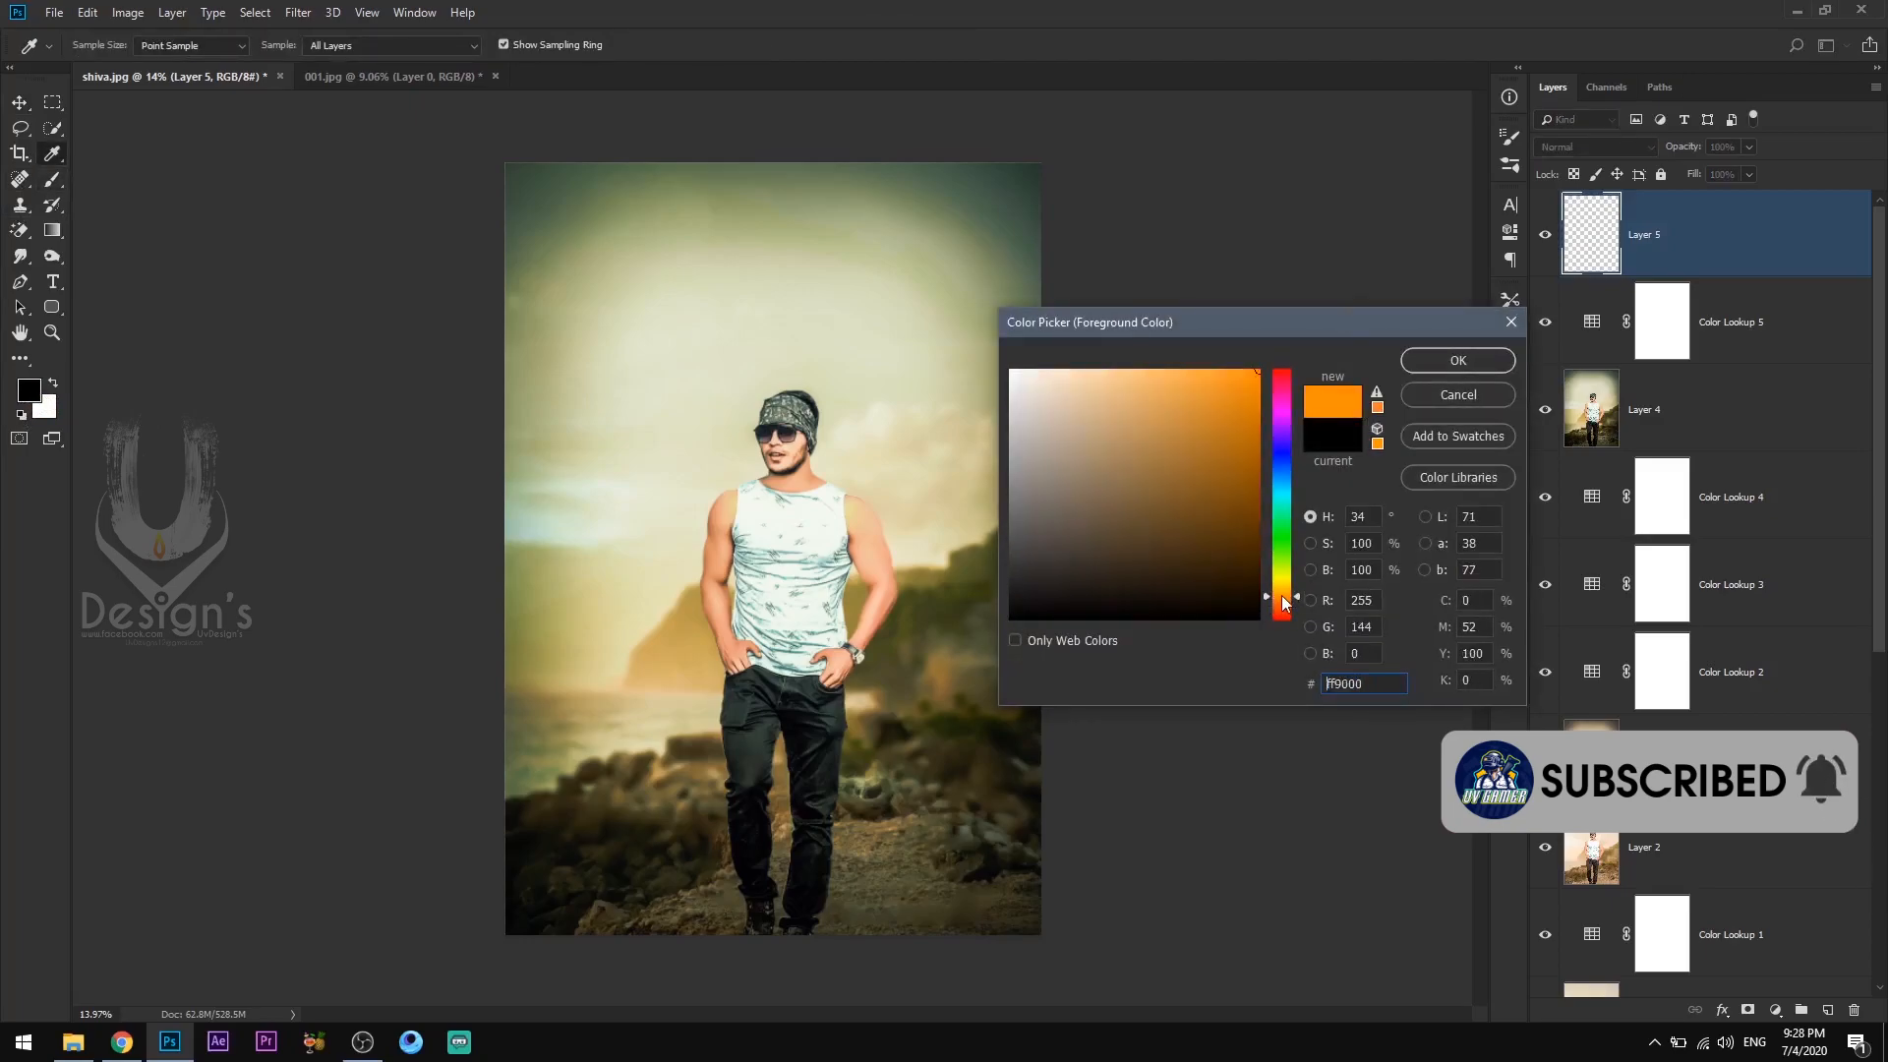
left_click(1458, 362)
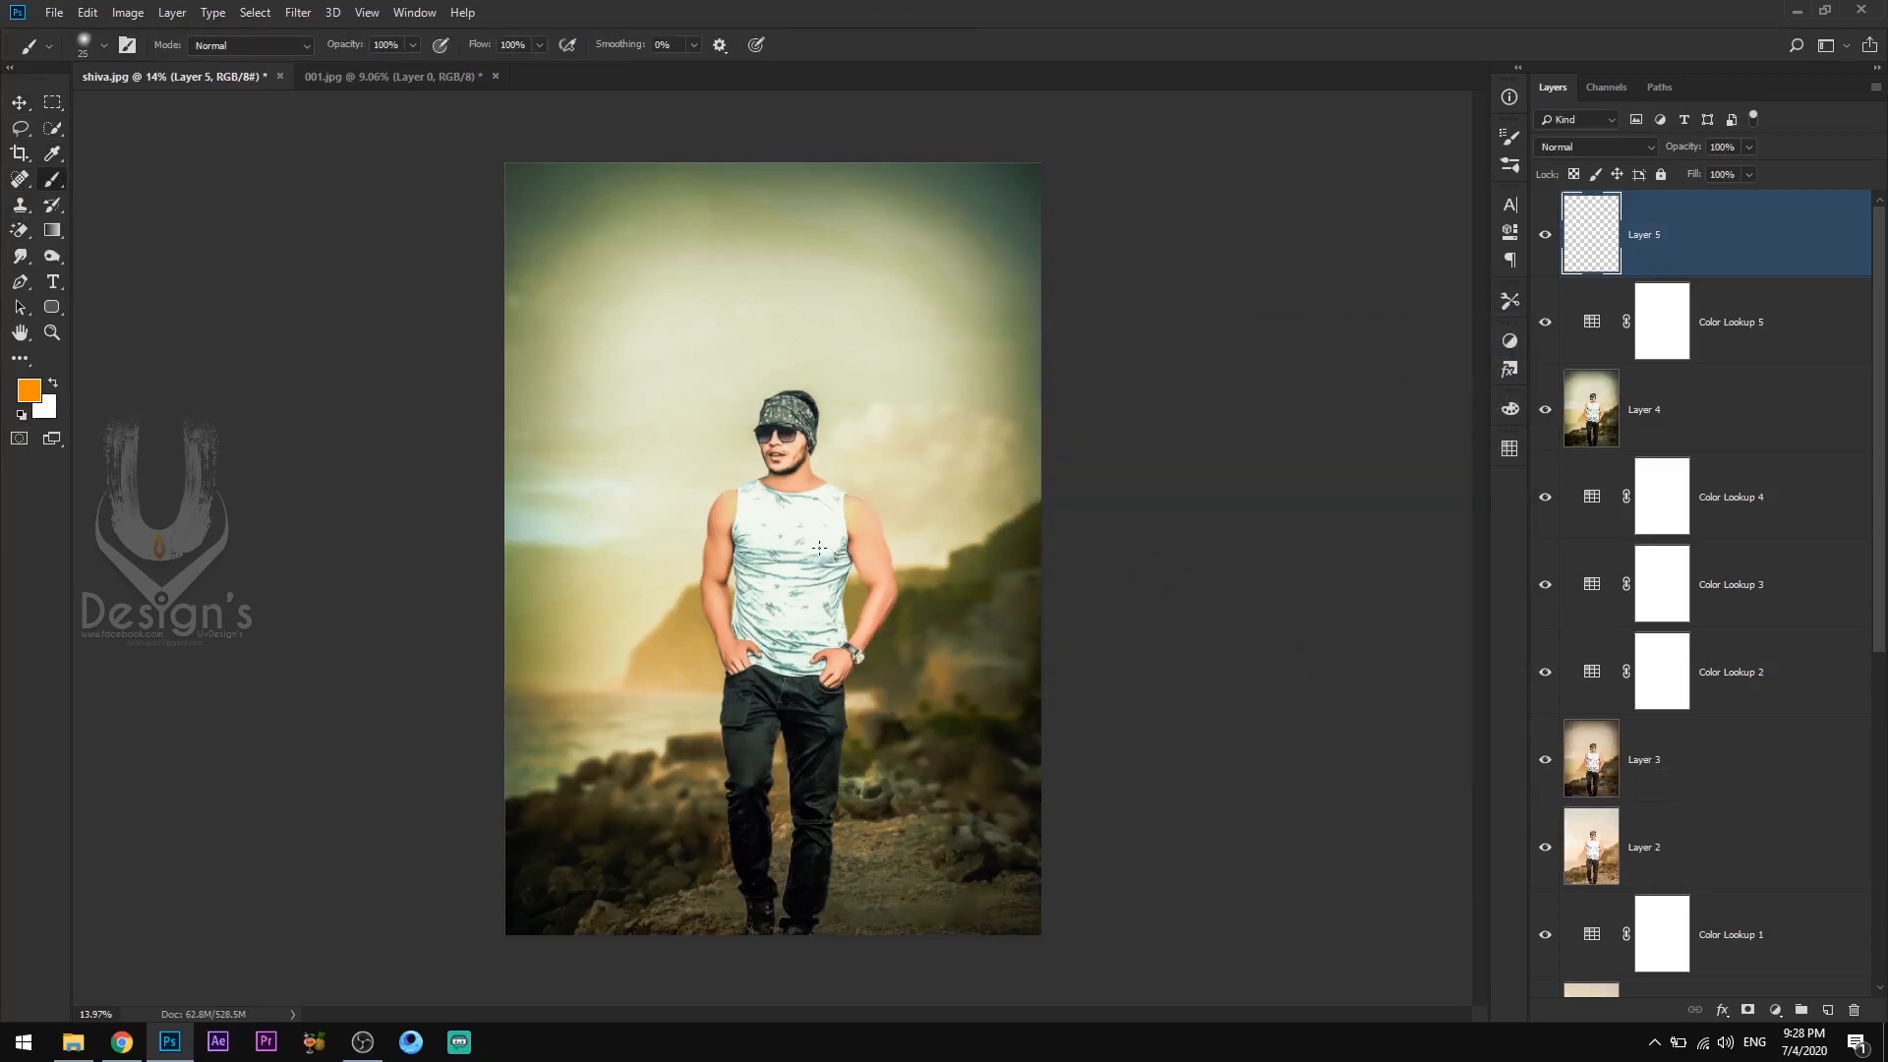
Enlarge the soft brush and paint a single orange spot over the man's shirt on the empty layer.
key("bracketright")
key("bracketright")
key("bracketright")
key("bracketright")
key("bracketright")
key("bracketright")
left_click(797, 544)
Switch the paint color to white, shrink the brush and dab a small white core inside the orange spot.
key("x")
key("bracketleft")
key("bracketleft")
key("bracketleft")
key("bracketleft")
key("bracketleft")
key("bracketleft")
key("bracketleft")
key("bracketleft")
key("bracketleft")
key("bracketleft")
key("bracketleft")
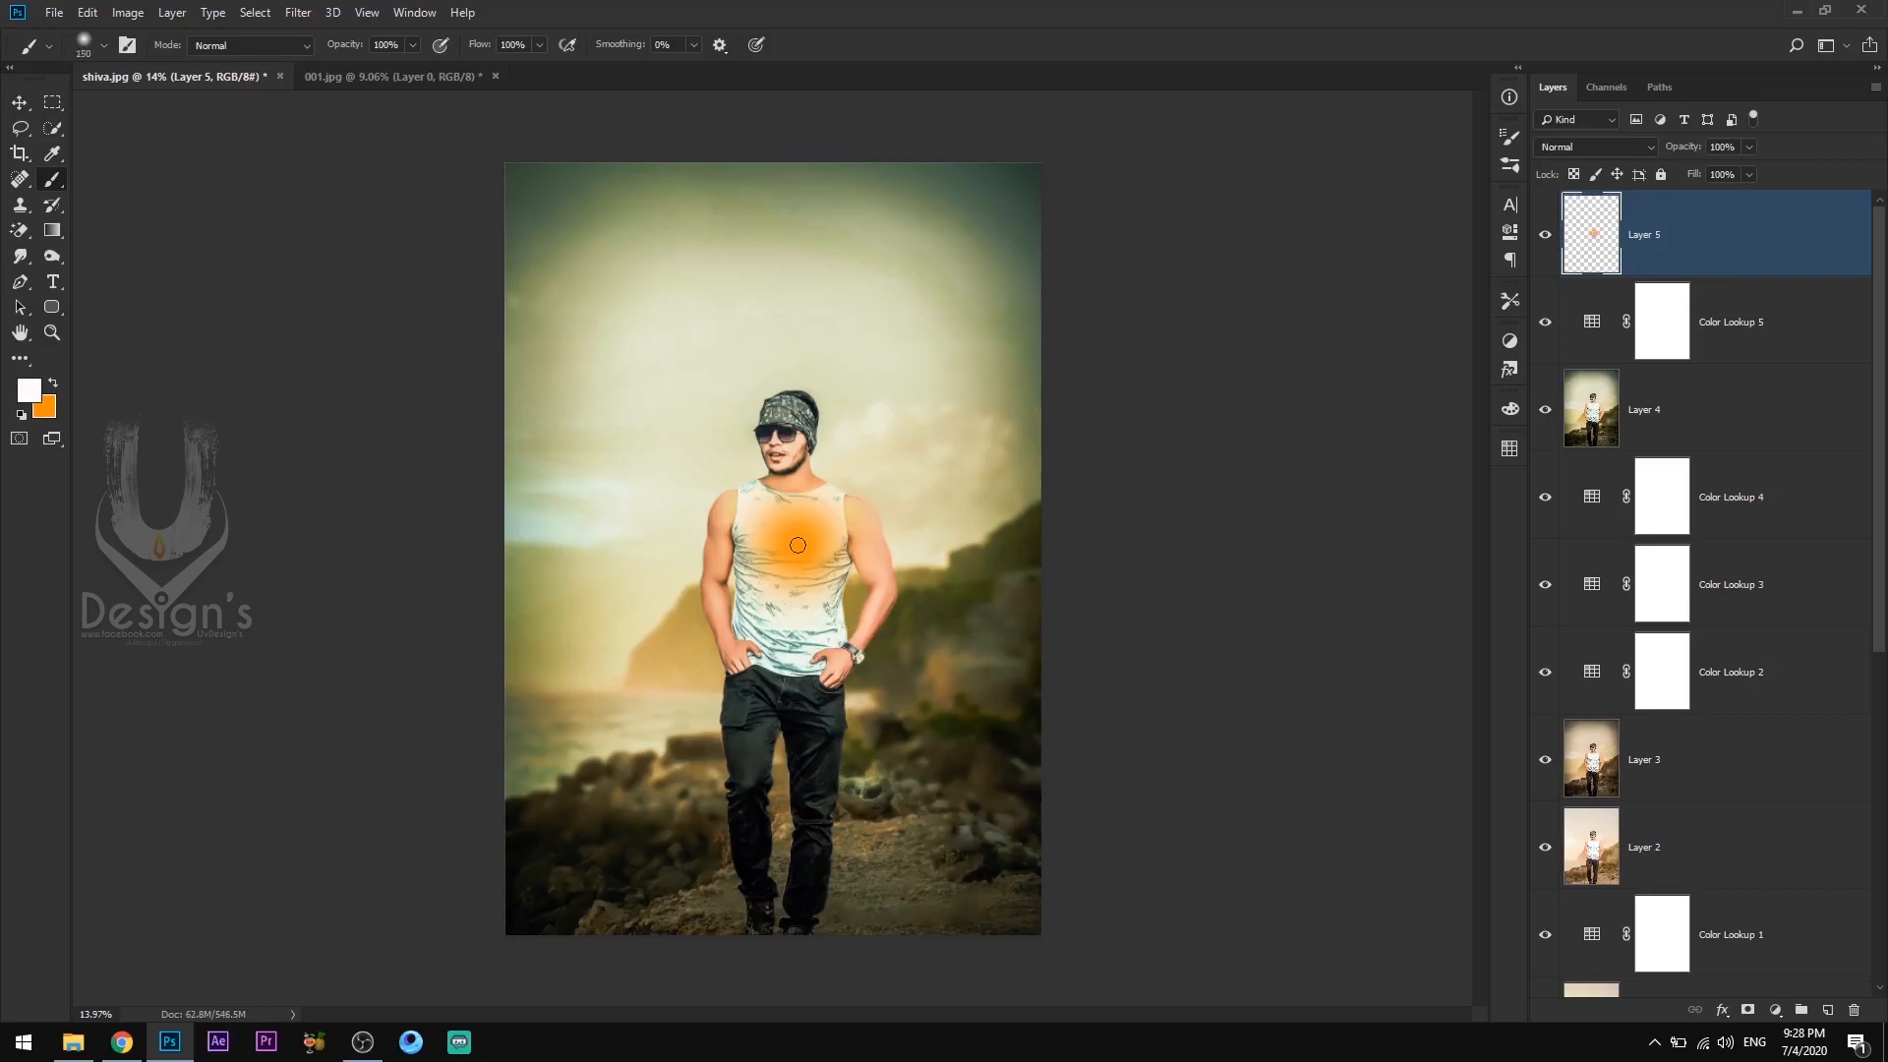
key("ctrl+z")
left_click(800, 541)
Set the glow layer's blend mode to Screen and move the glow beside the man's arm, above the distant cliff.
left_click(1601, 149)
left_click(1595, 311)
left_click(22, 102)
mouse_move(805, 527)
left_mouse_down()
mouse_move(894, 533)
mouse_move(893, 552)
mouse_move(698, 565)
left_mouse_up()
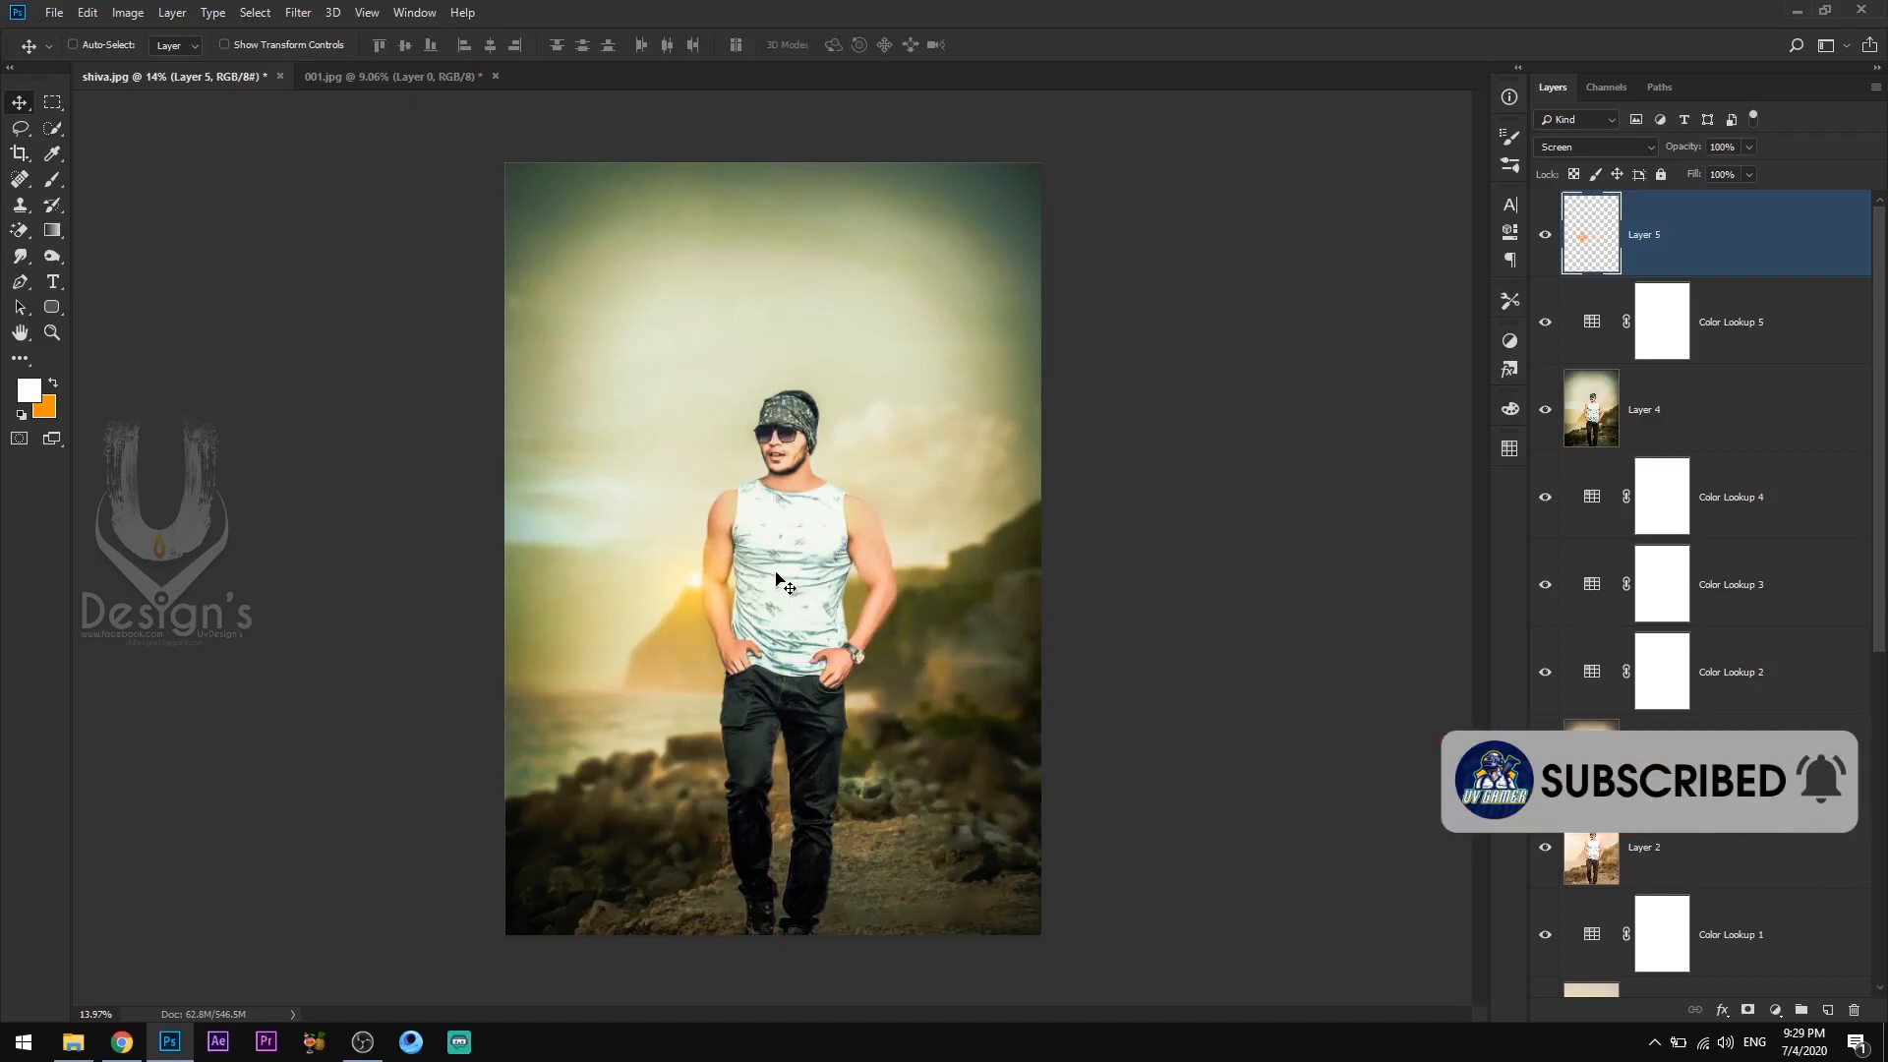
Duplicate the glow beside the man's neck, scale the copy up and set its opacity to 81%.
left_click_drag(718, 575, 832, 481)
key("ctrl+t")
left_click_drag(937, 360, 983, 308)
key("Return")
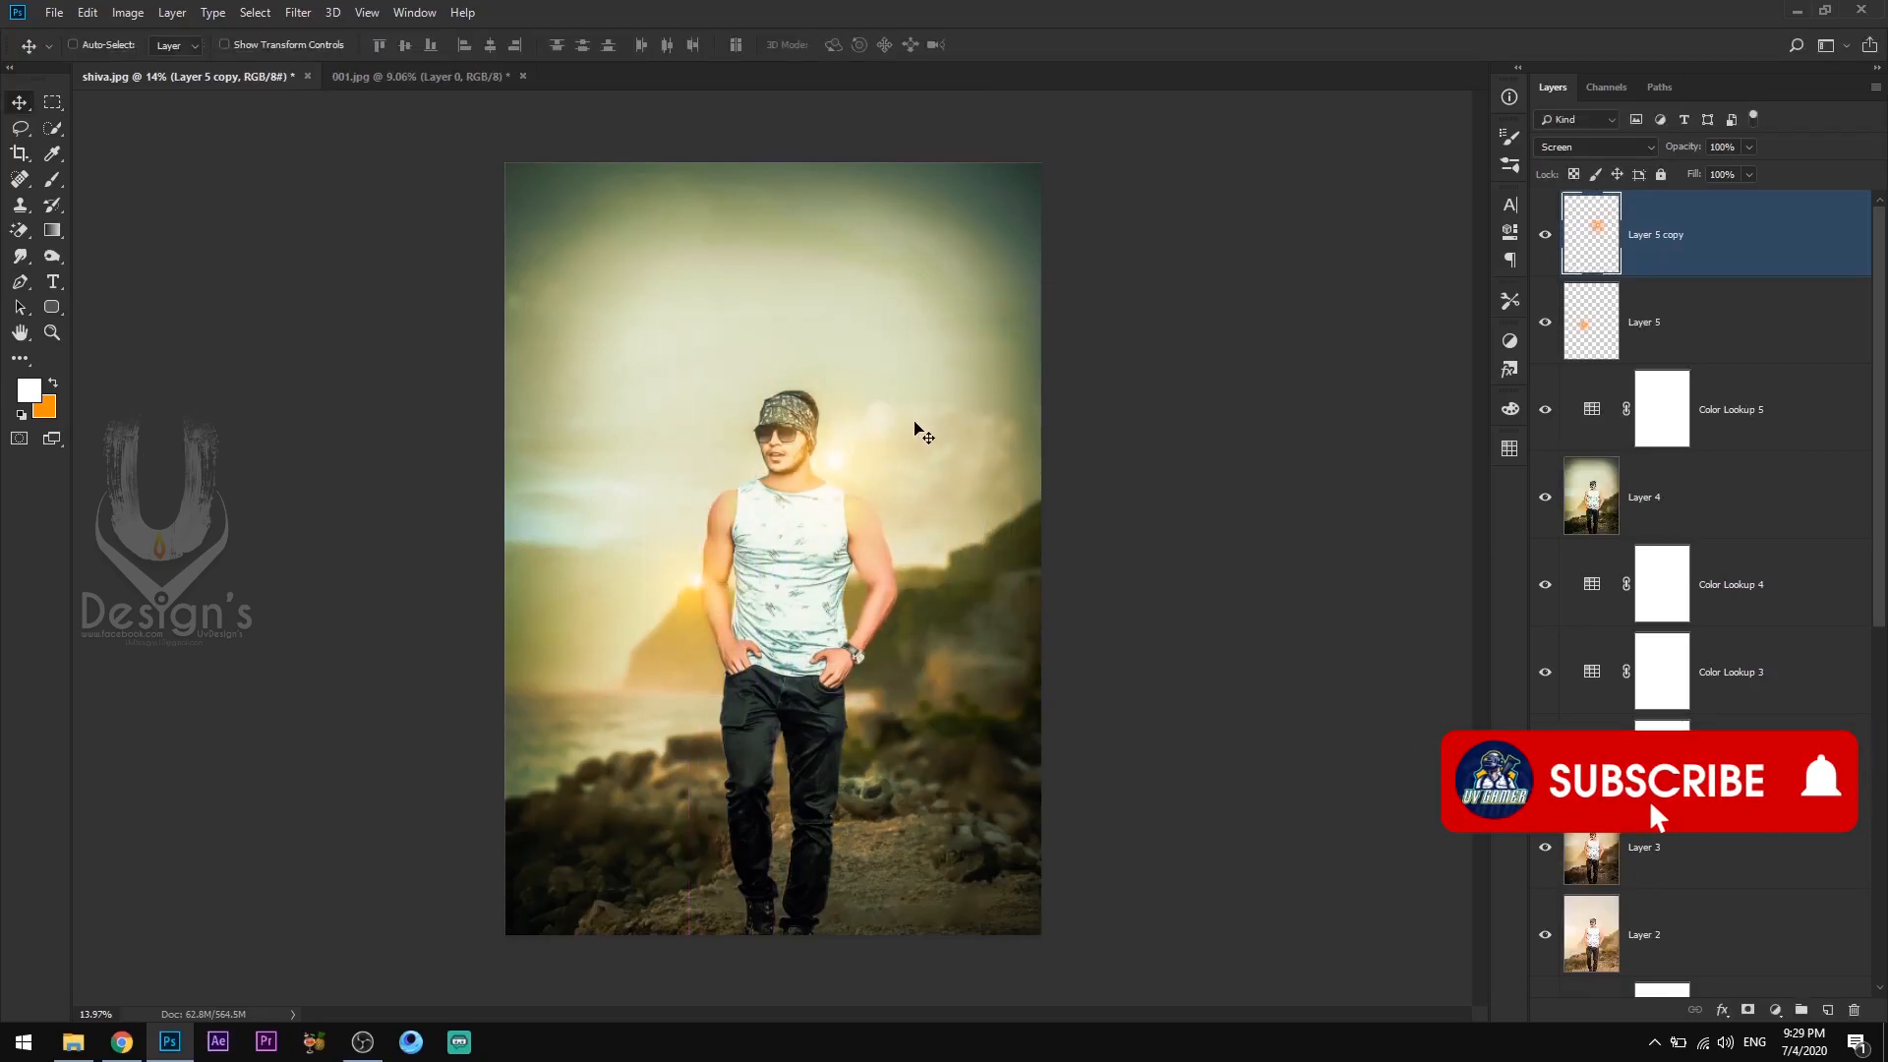
key("8")
key("1")
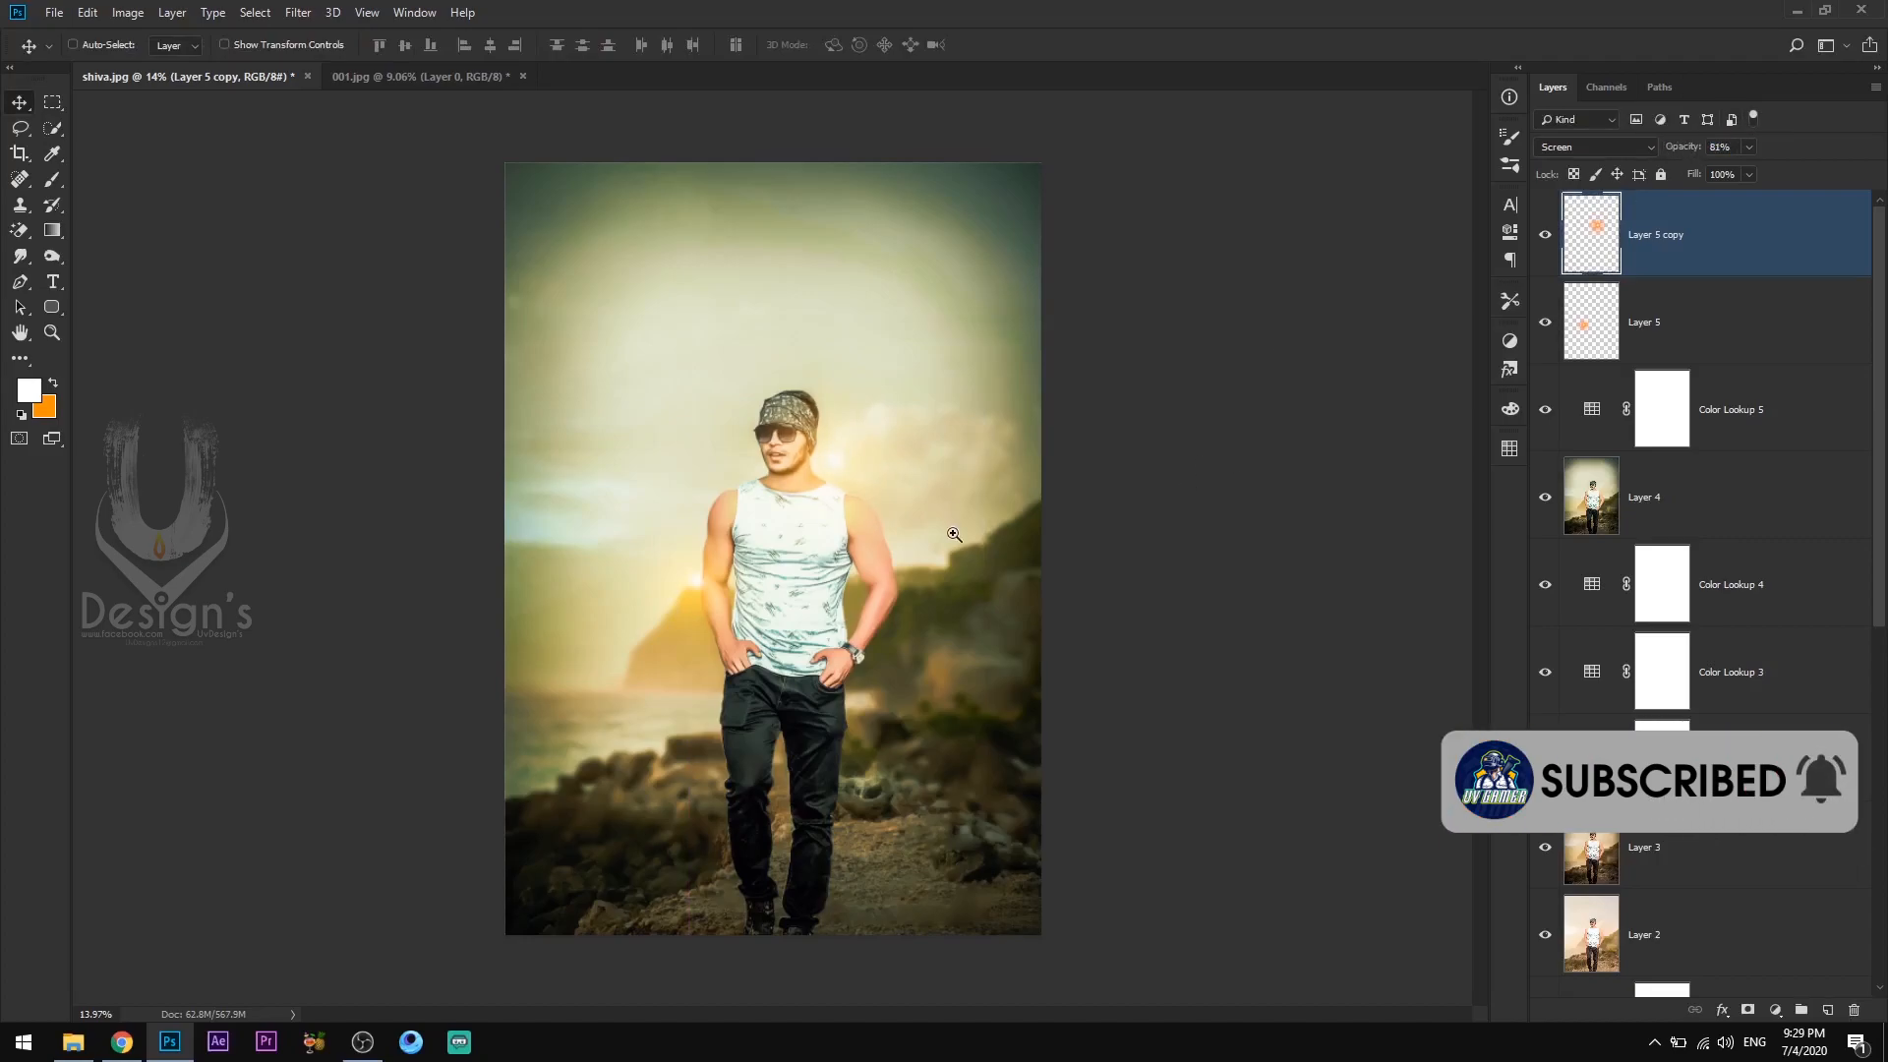
mouse_move(691, 518)
left_mouse_down()
mouse_move(655, 545)
mouse_move(700, 554)
left_mouse_up()
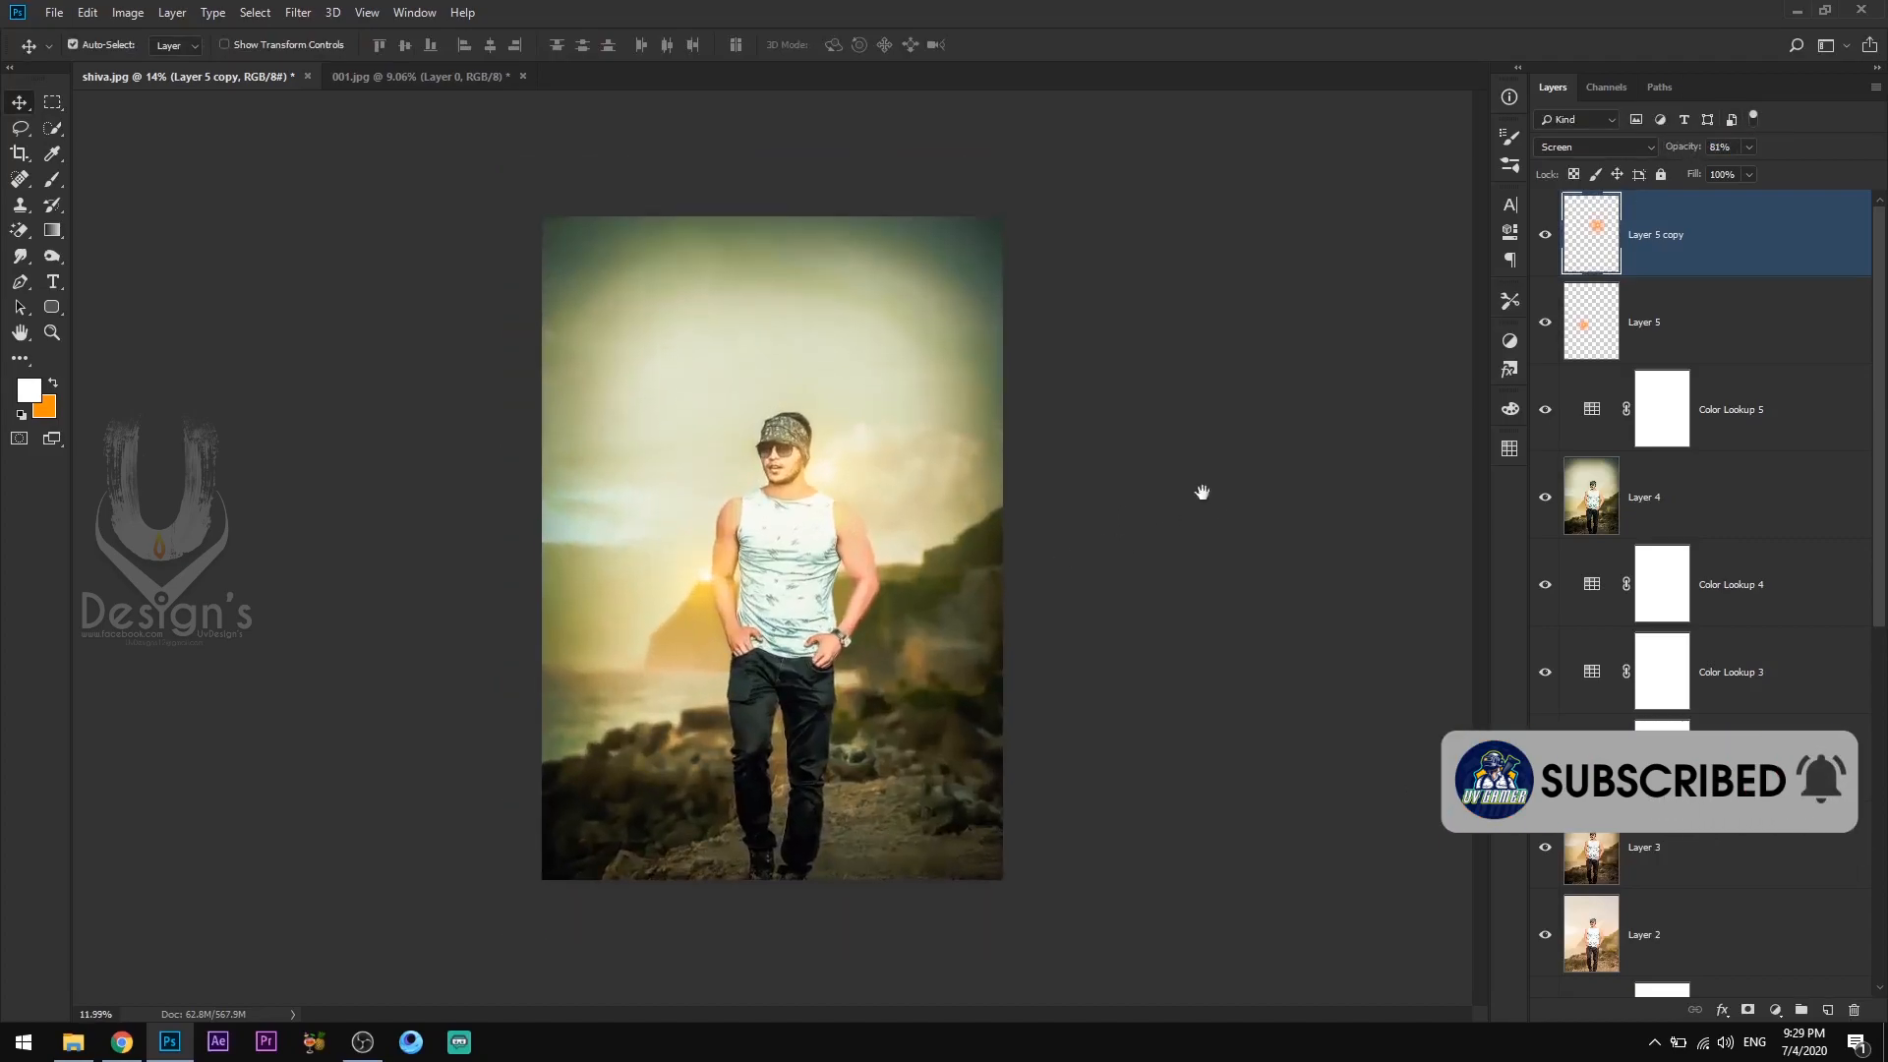
Hide both glow layers and stamp the visible layers into a new layer above Color Lookup 5.
left_click_drag(1545, 322, 1545, 241)
left_click(1721, 413)
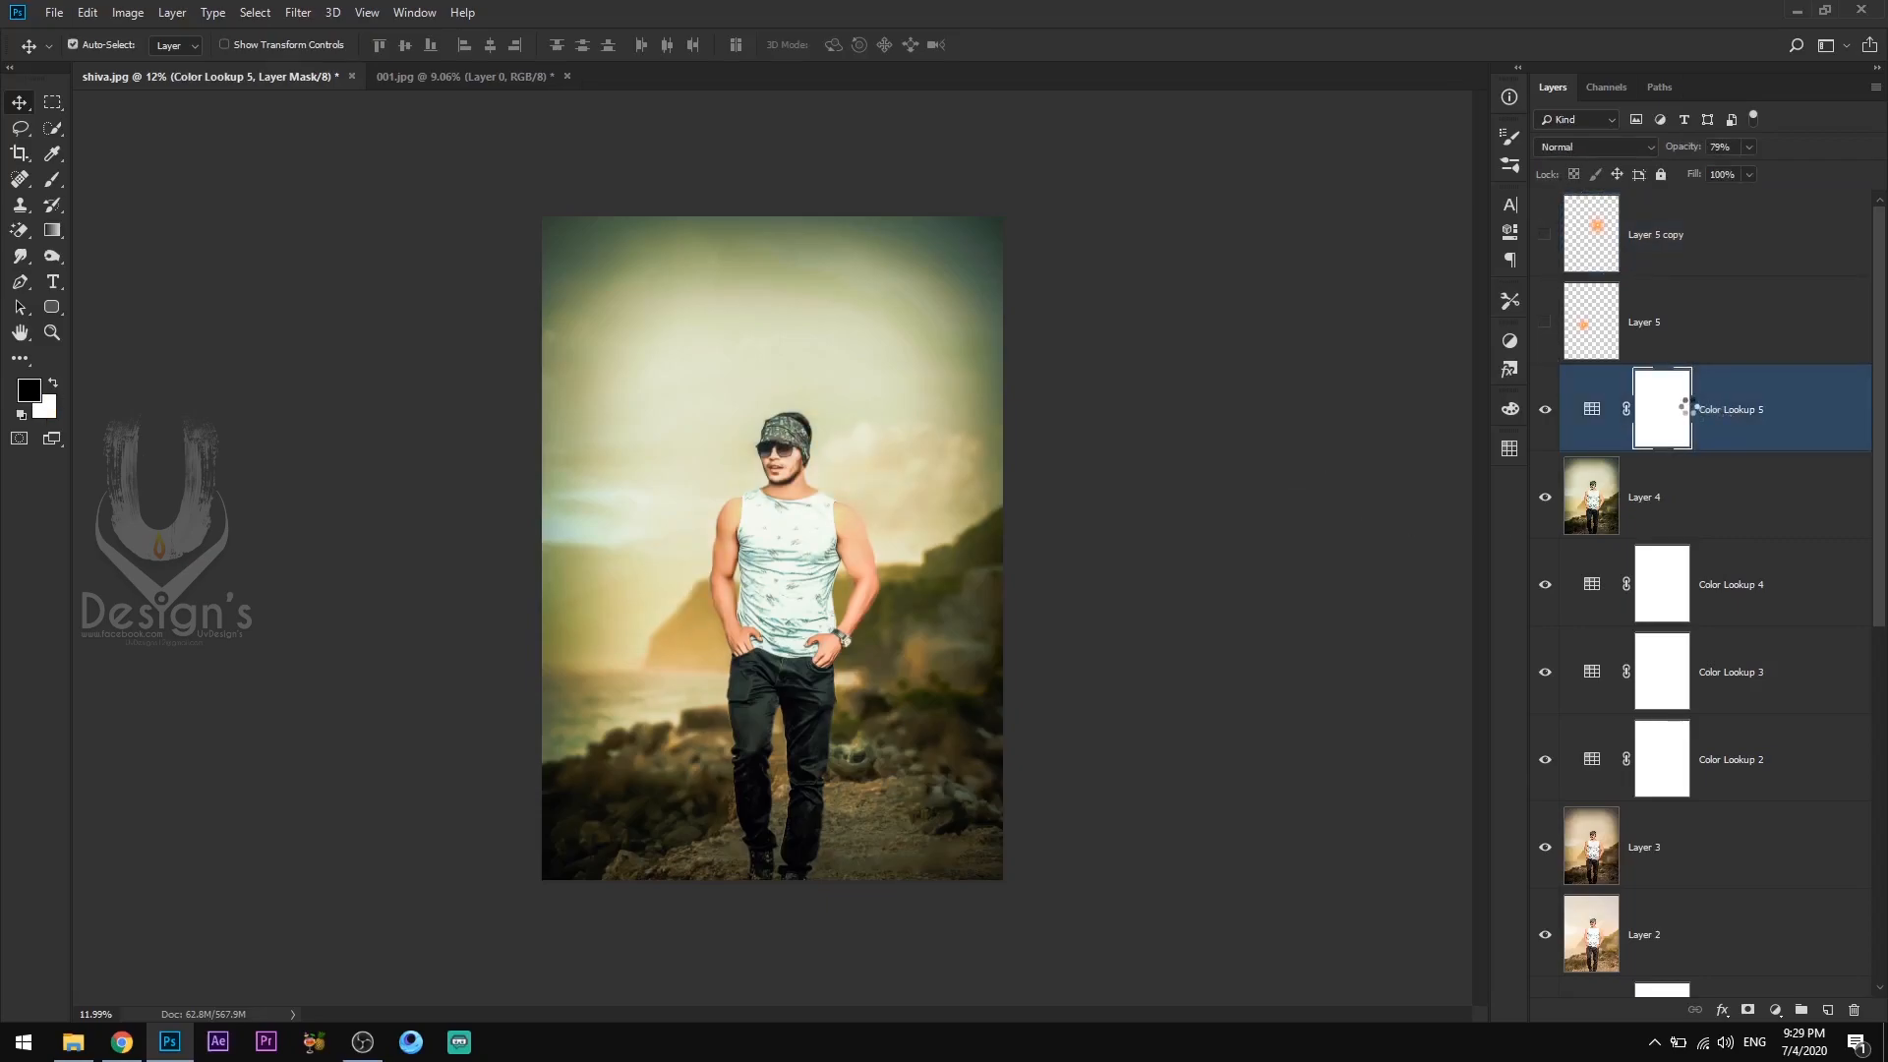
key("ctrl+shift+alt+e")
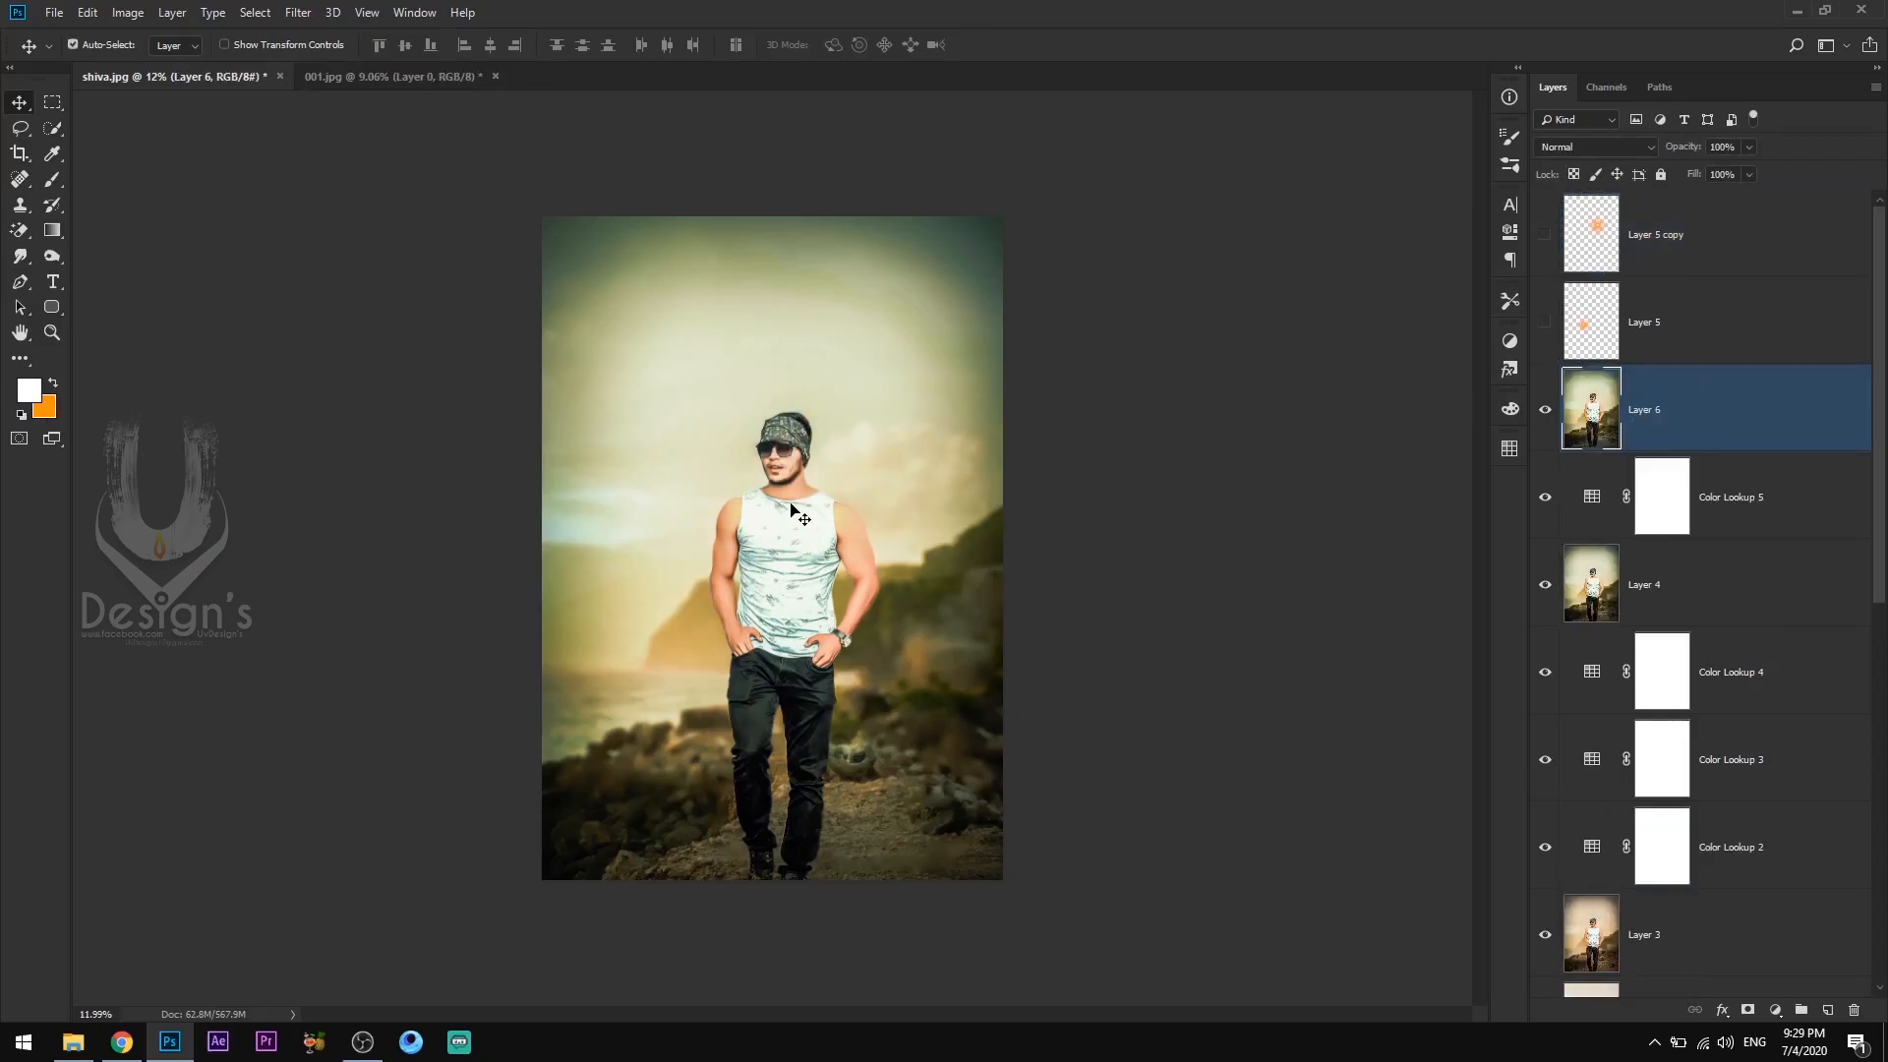
Add a Camera Raw post-crop vignette to the stamped layer with amount -29, midpoint 0, roundness +100 and feather 41.
key("ctrl+shift+a")
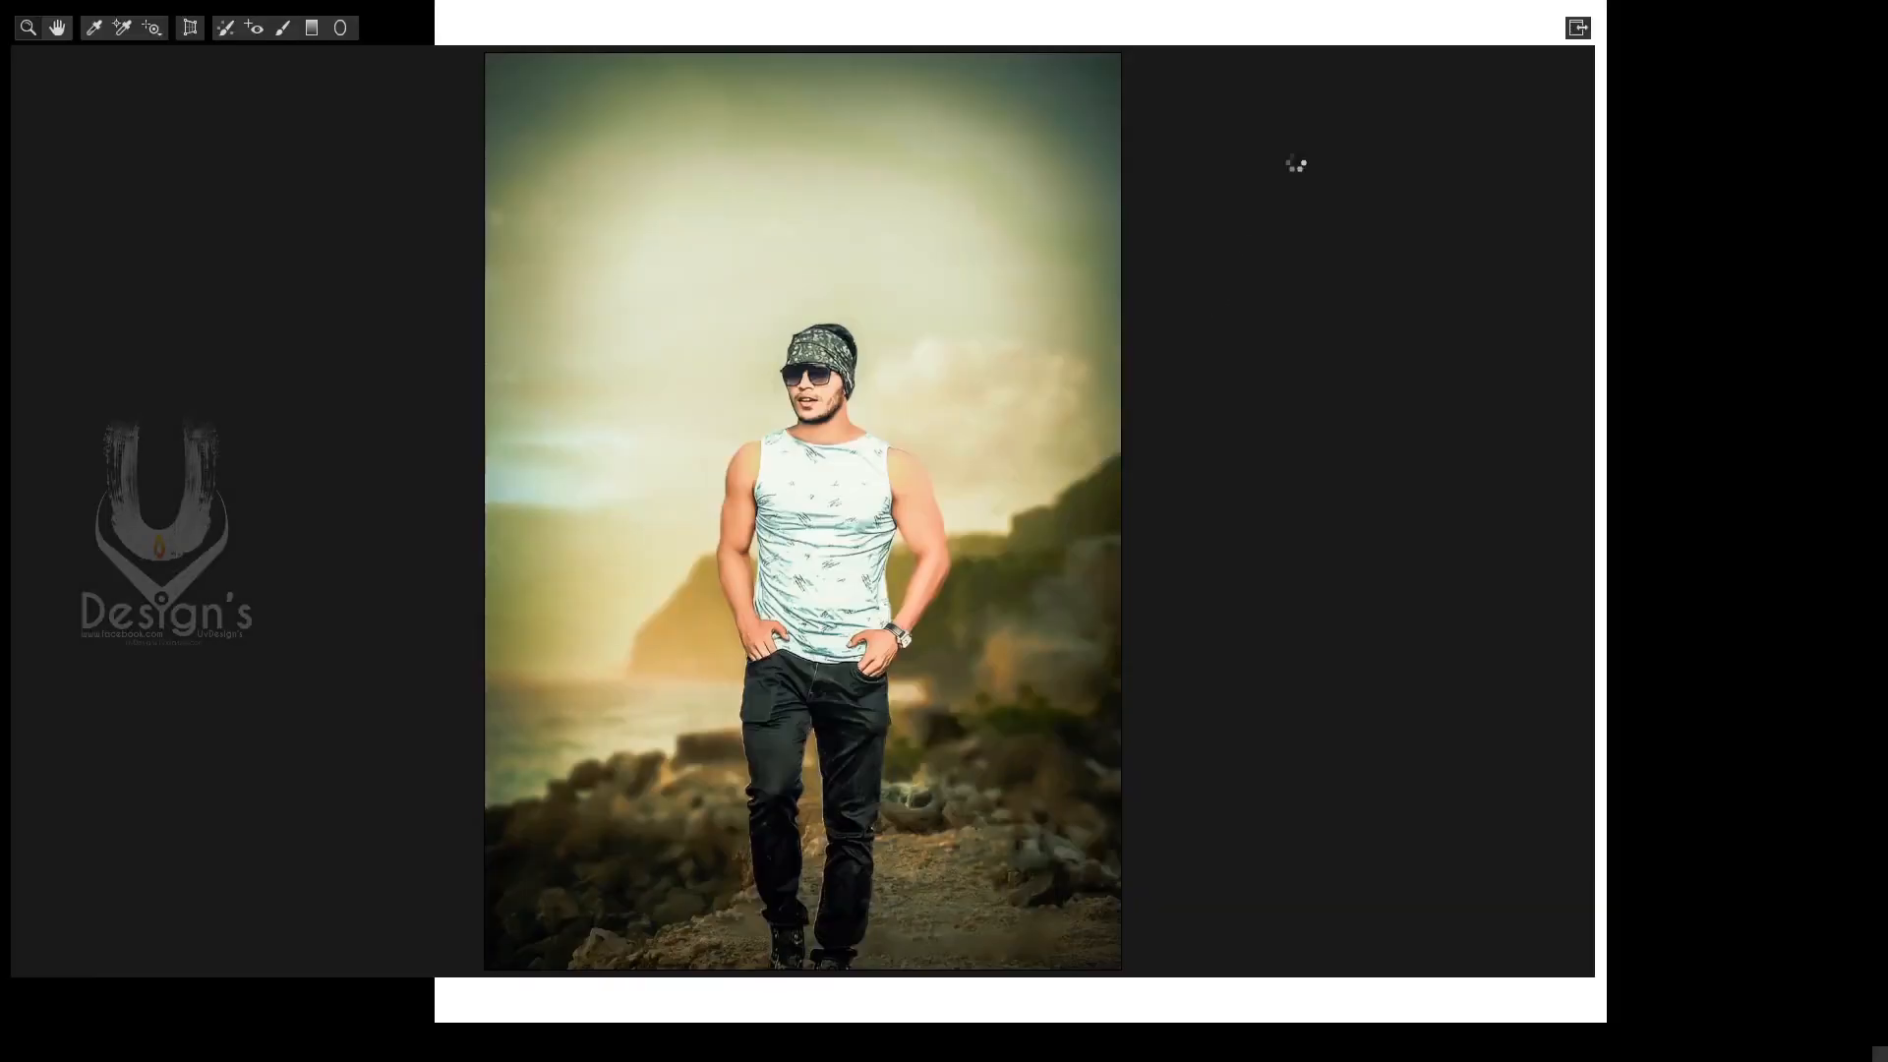
left_click(1747, 186)
mouse_move(1739, 439)
left_mouse_down()
mouse_move(1648, 439)
mouse_move(1705, 440)
left_mouse_up()
left_click_drag(1739, 472, 1619, 472)
left_click_drag(1739, 505, 1883, 529)
mouse_move(1738, 537)
left_mouse_down()
mouse_move(1638, 531)
mouse_move(1718, 536)
left_mouse_up()
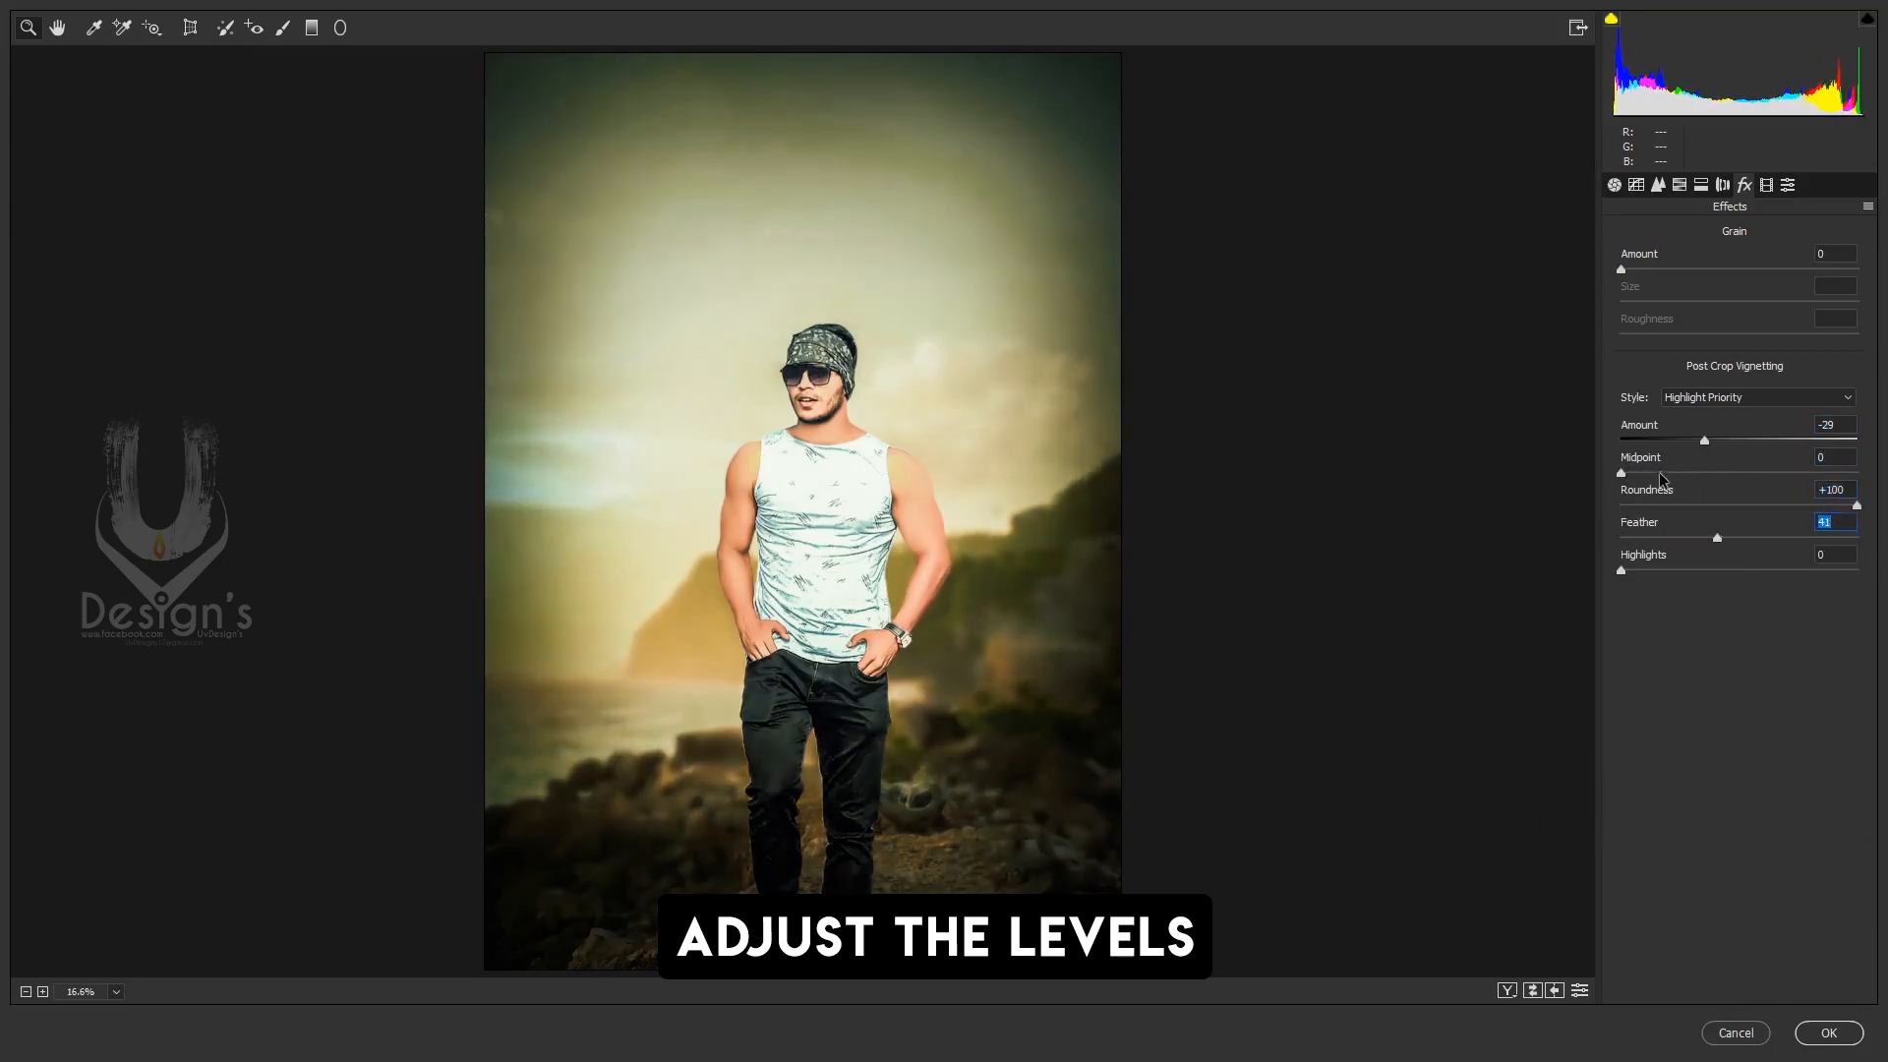
left_click(1855, 506)
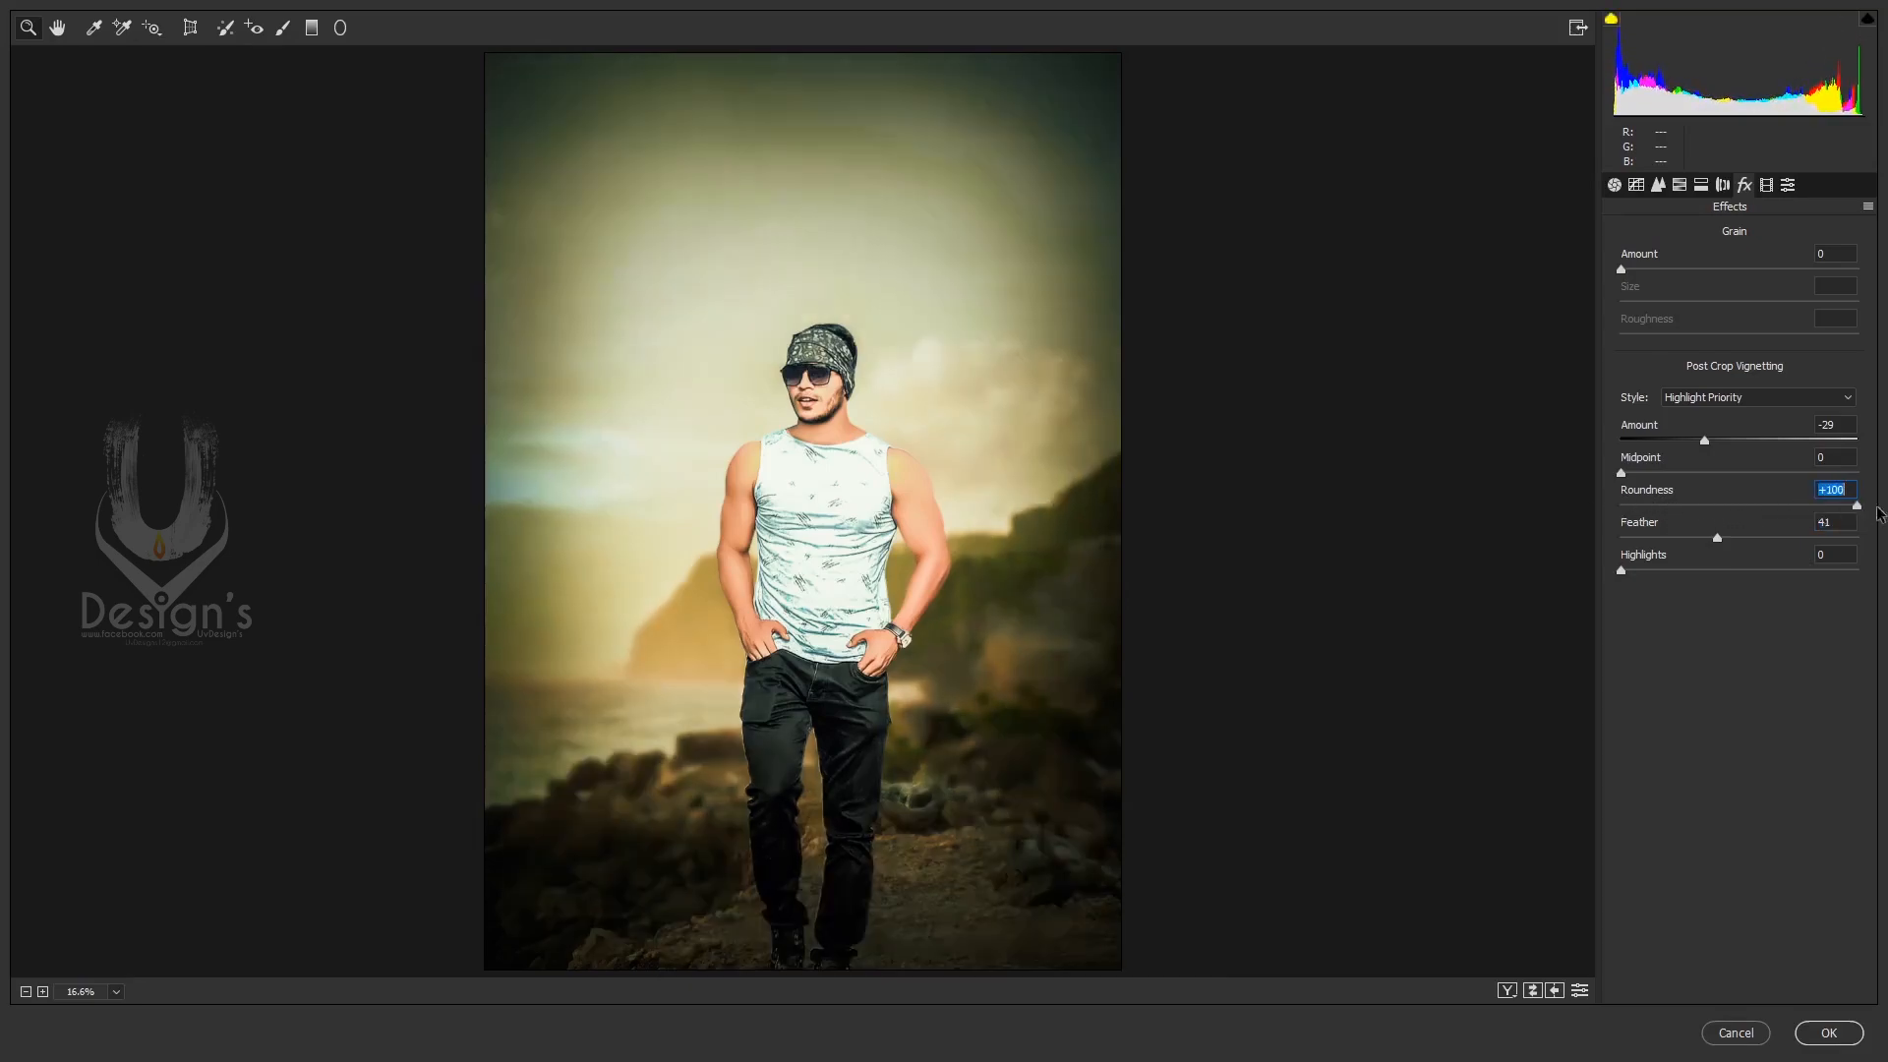
Change the vignette amount to -36 and its feather to 98, and apply the Camera Raw filter.
left_click_drag(1704, 441, 1499, 490)
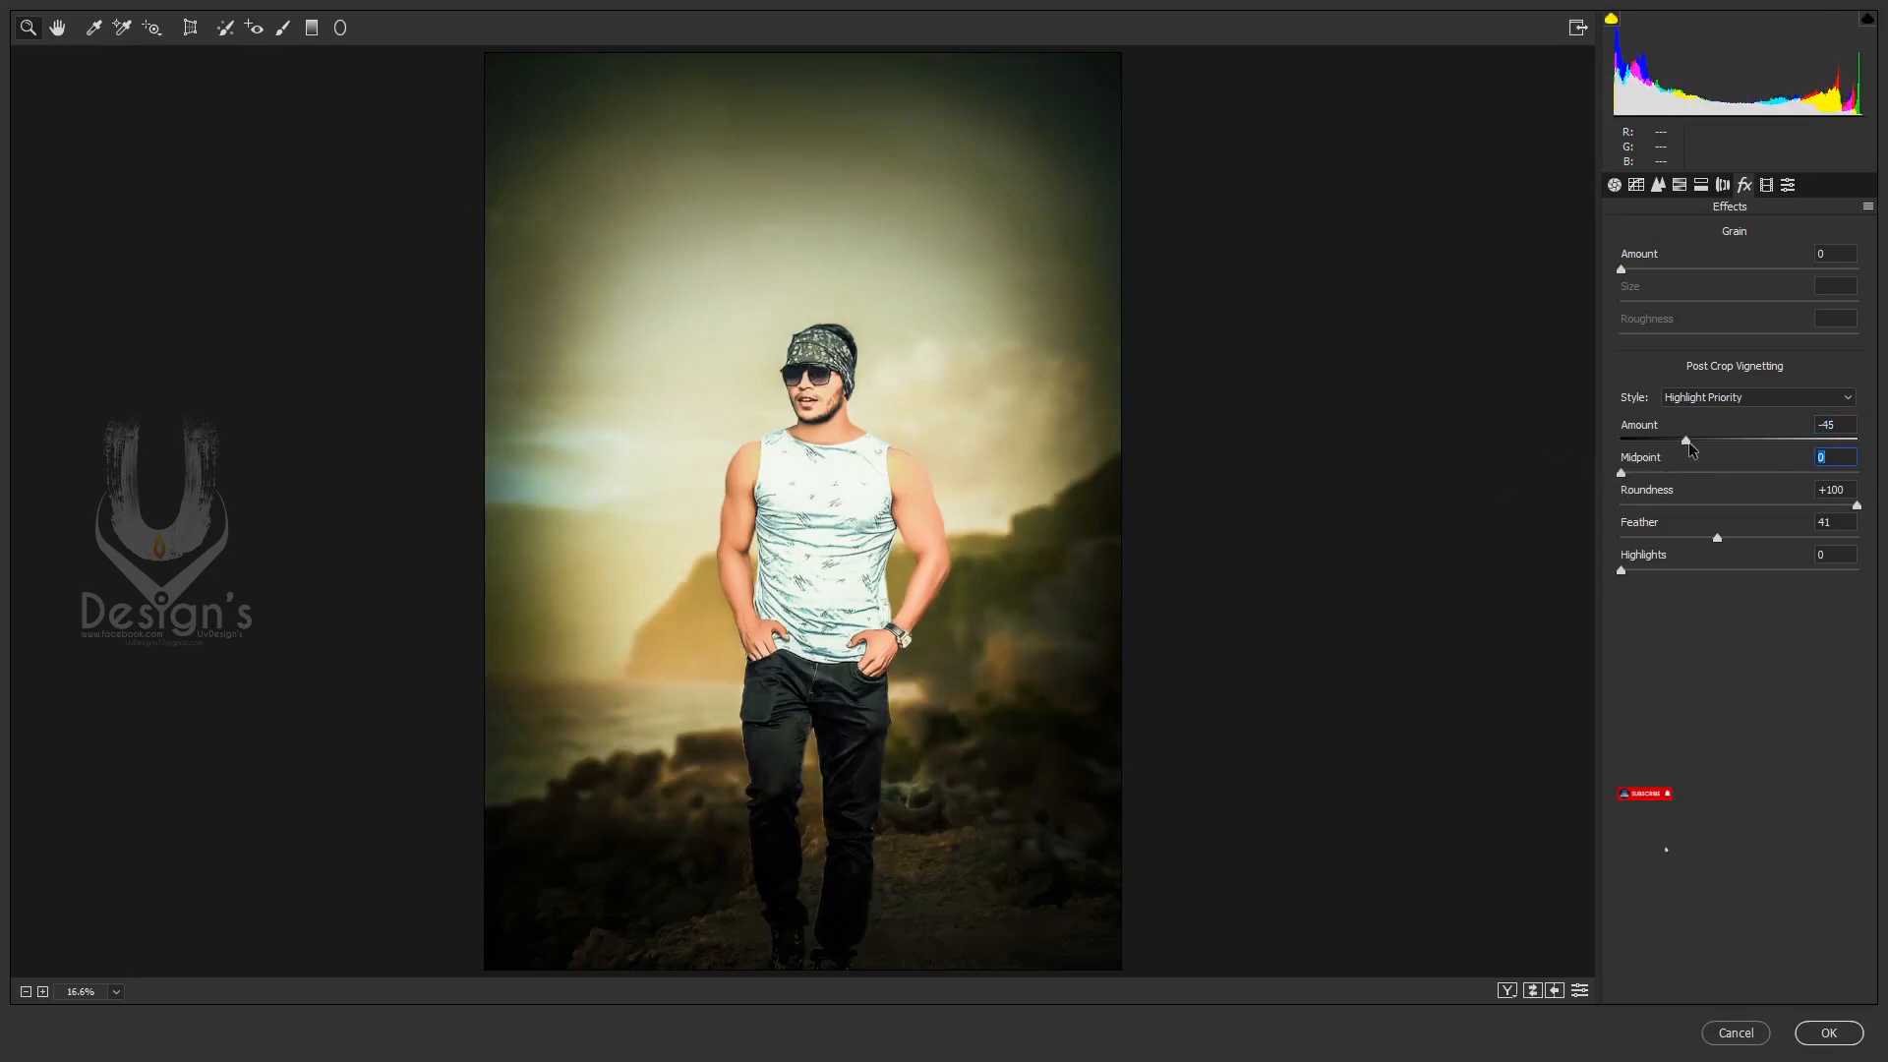
left_click_drag(1688, 441, 1697, 440)
left_click_drag(1717, 538, 1853, 540)
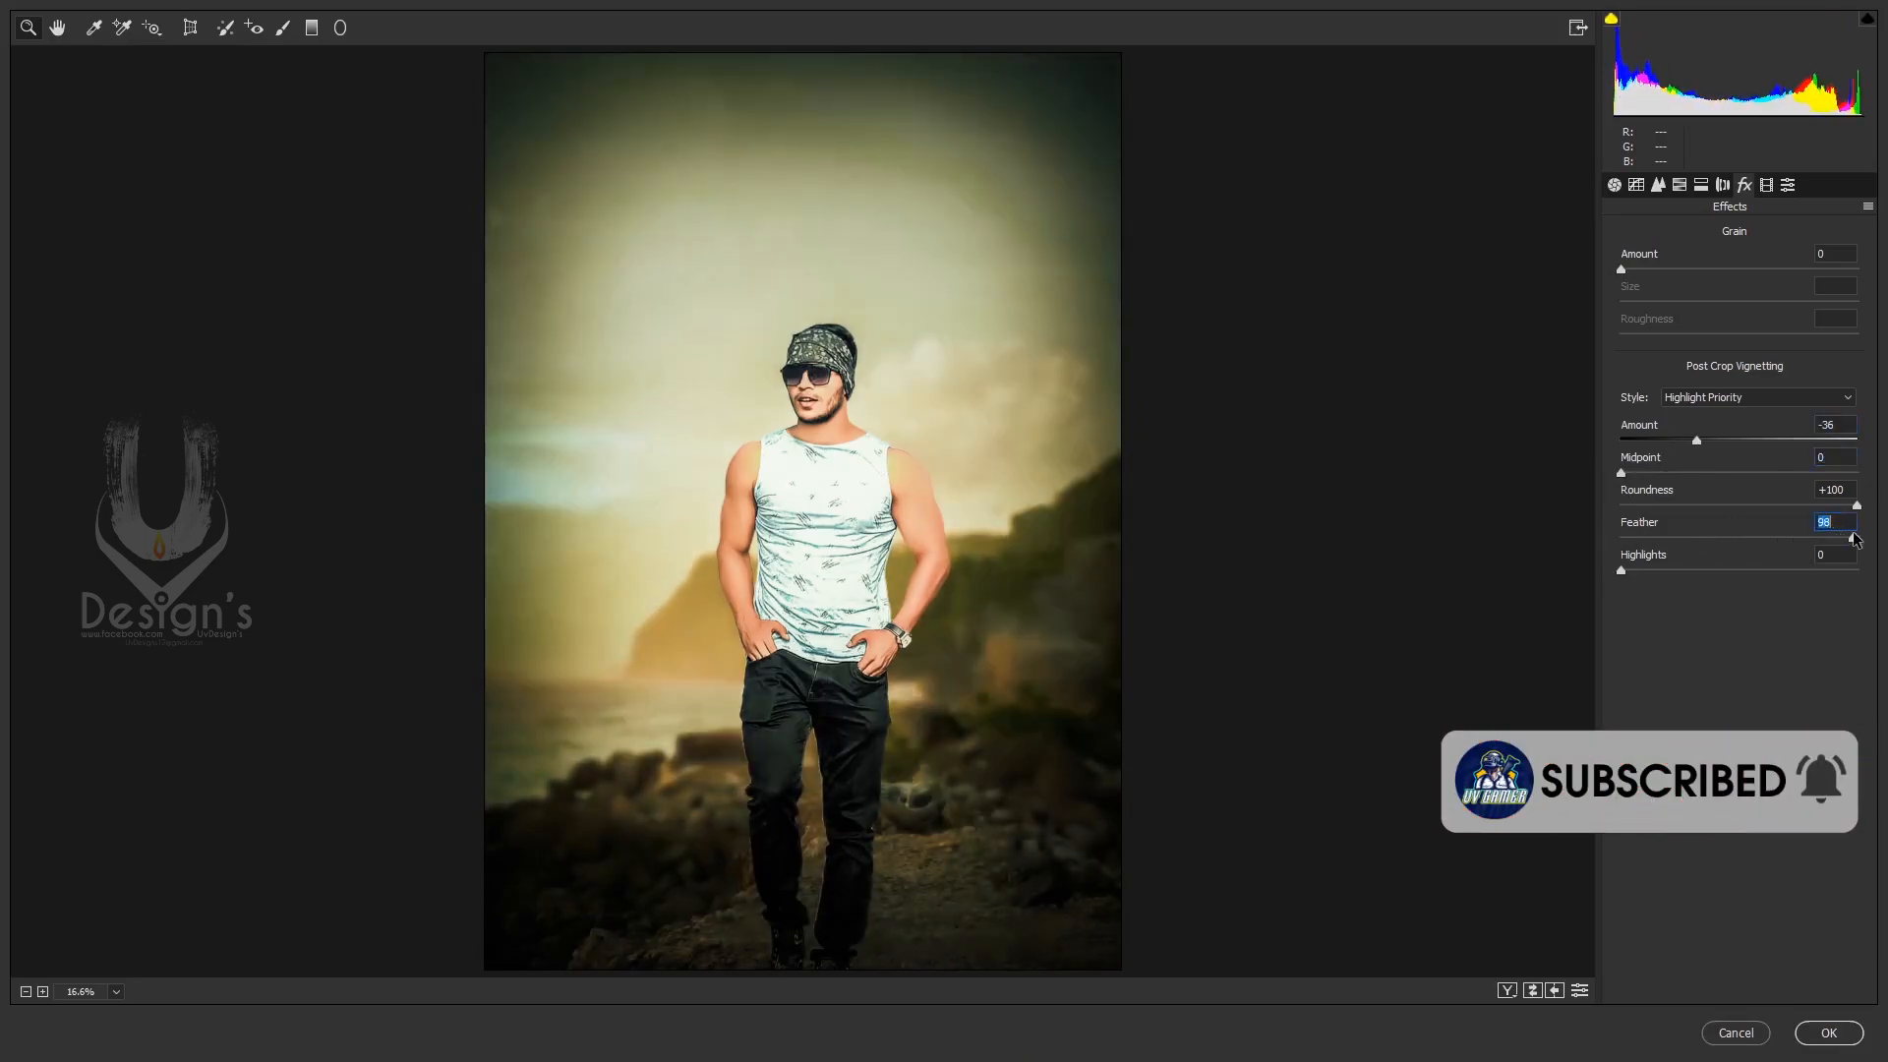
left_click(1829, 1033)
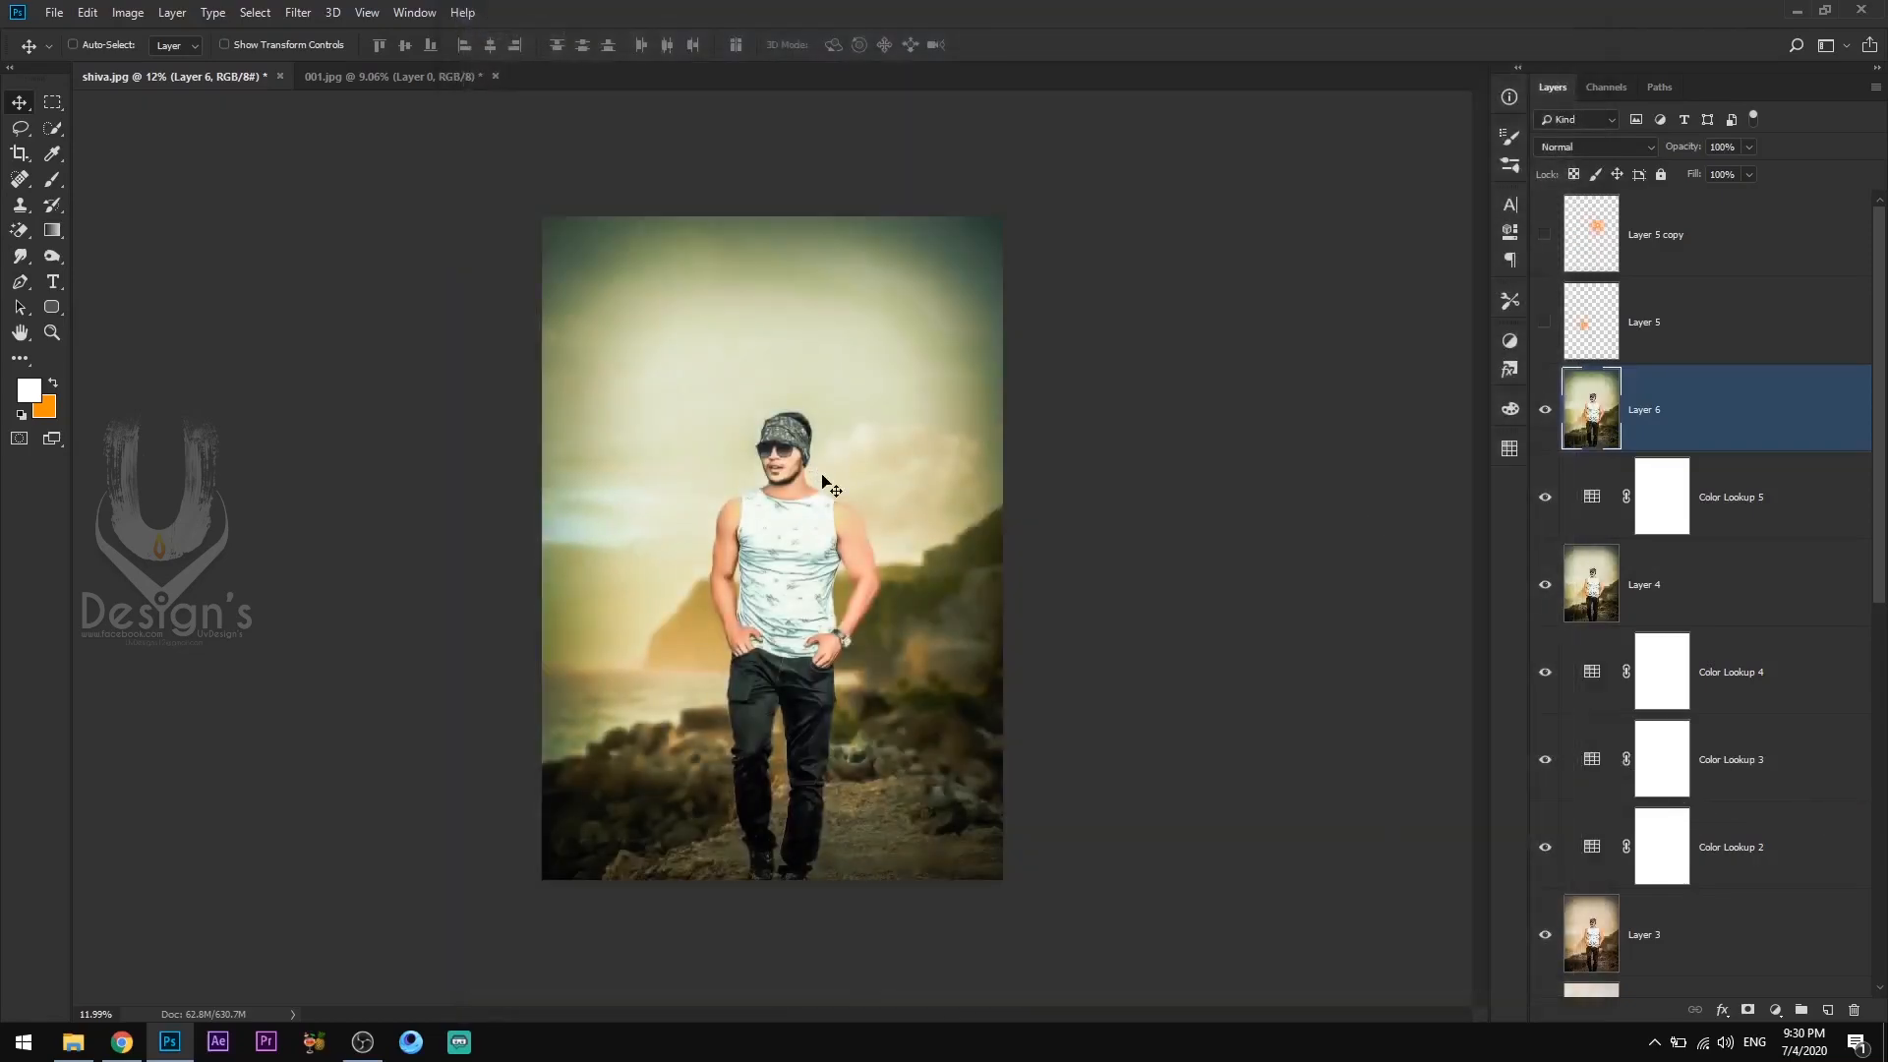
Compare the image with and without the vignetted layer and set that layer's opacity to 43%.
left_click(1543, 411)
left_click(1543, 411)
left_click_drag(1698, 147, 1641, 144)
Show both glow layers again, select the upper glow copy and check the whole composition.
left_click(1545, 322)
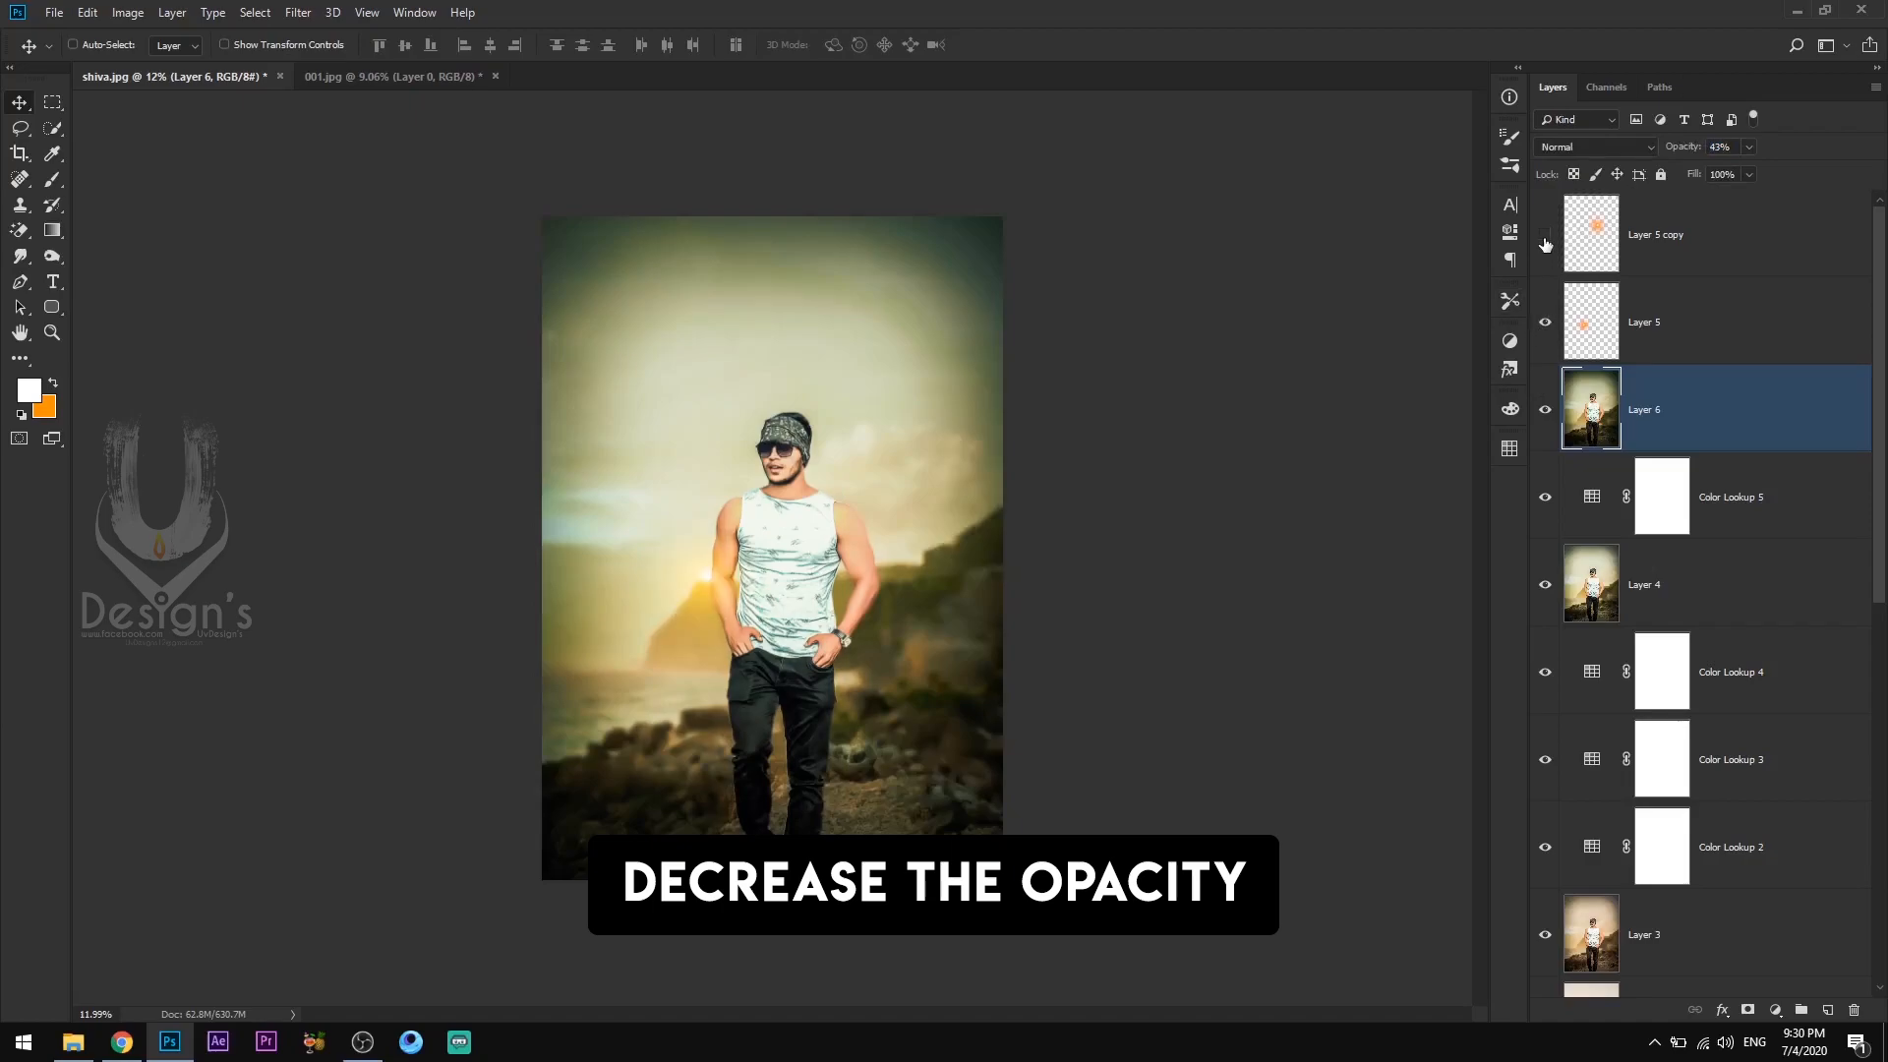
left_click(1545, 234)
left_click(1628, 243)
left_click_drag(803, 474, 817, 482)
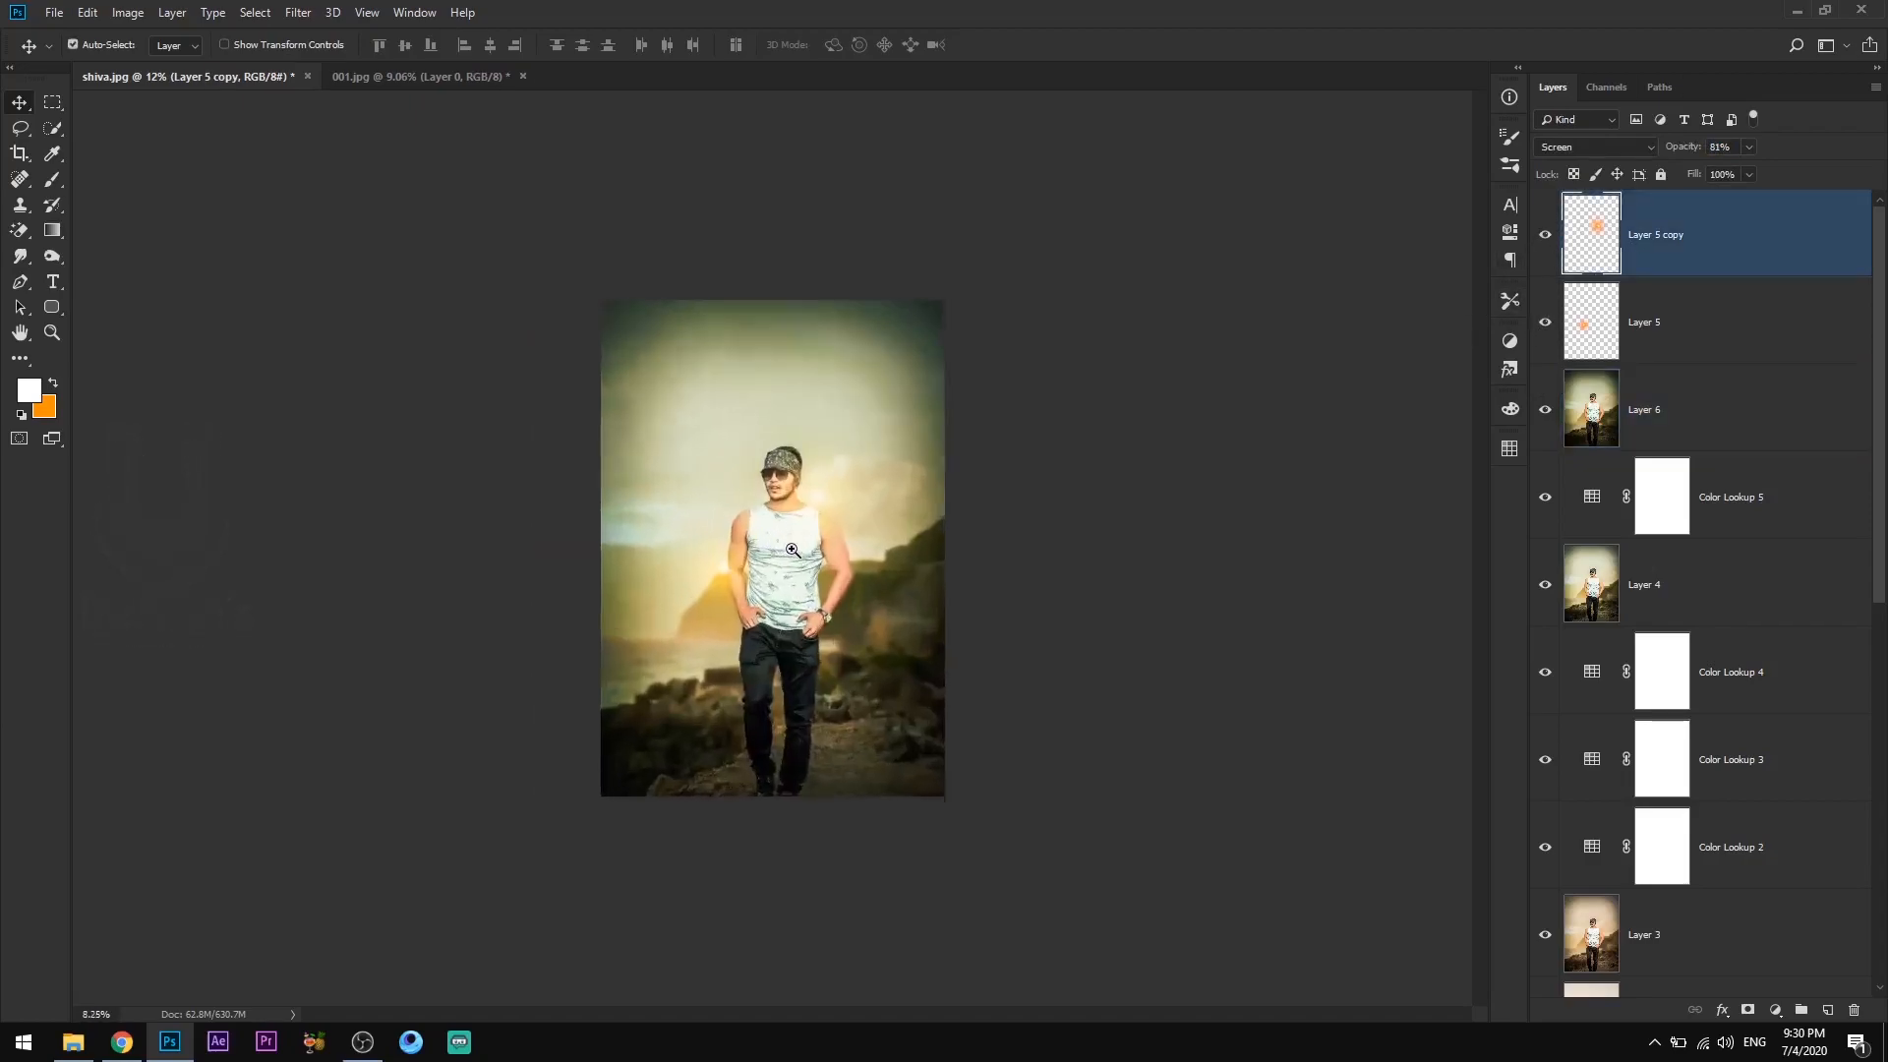
left_click(789, 550)
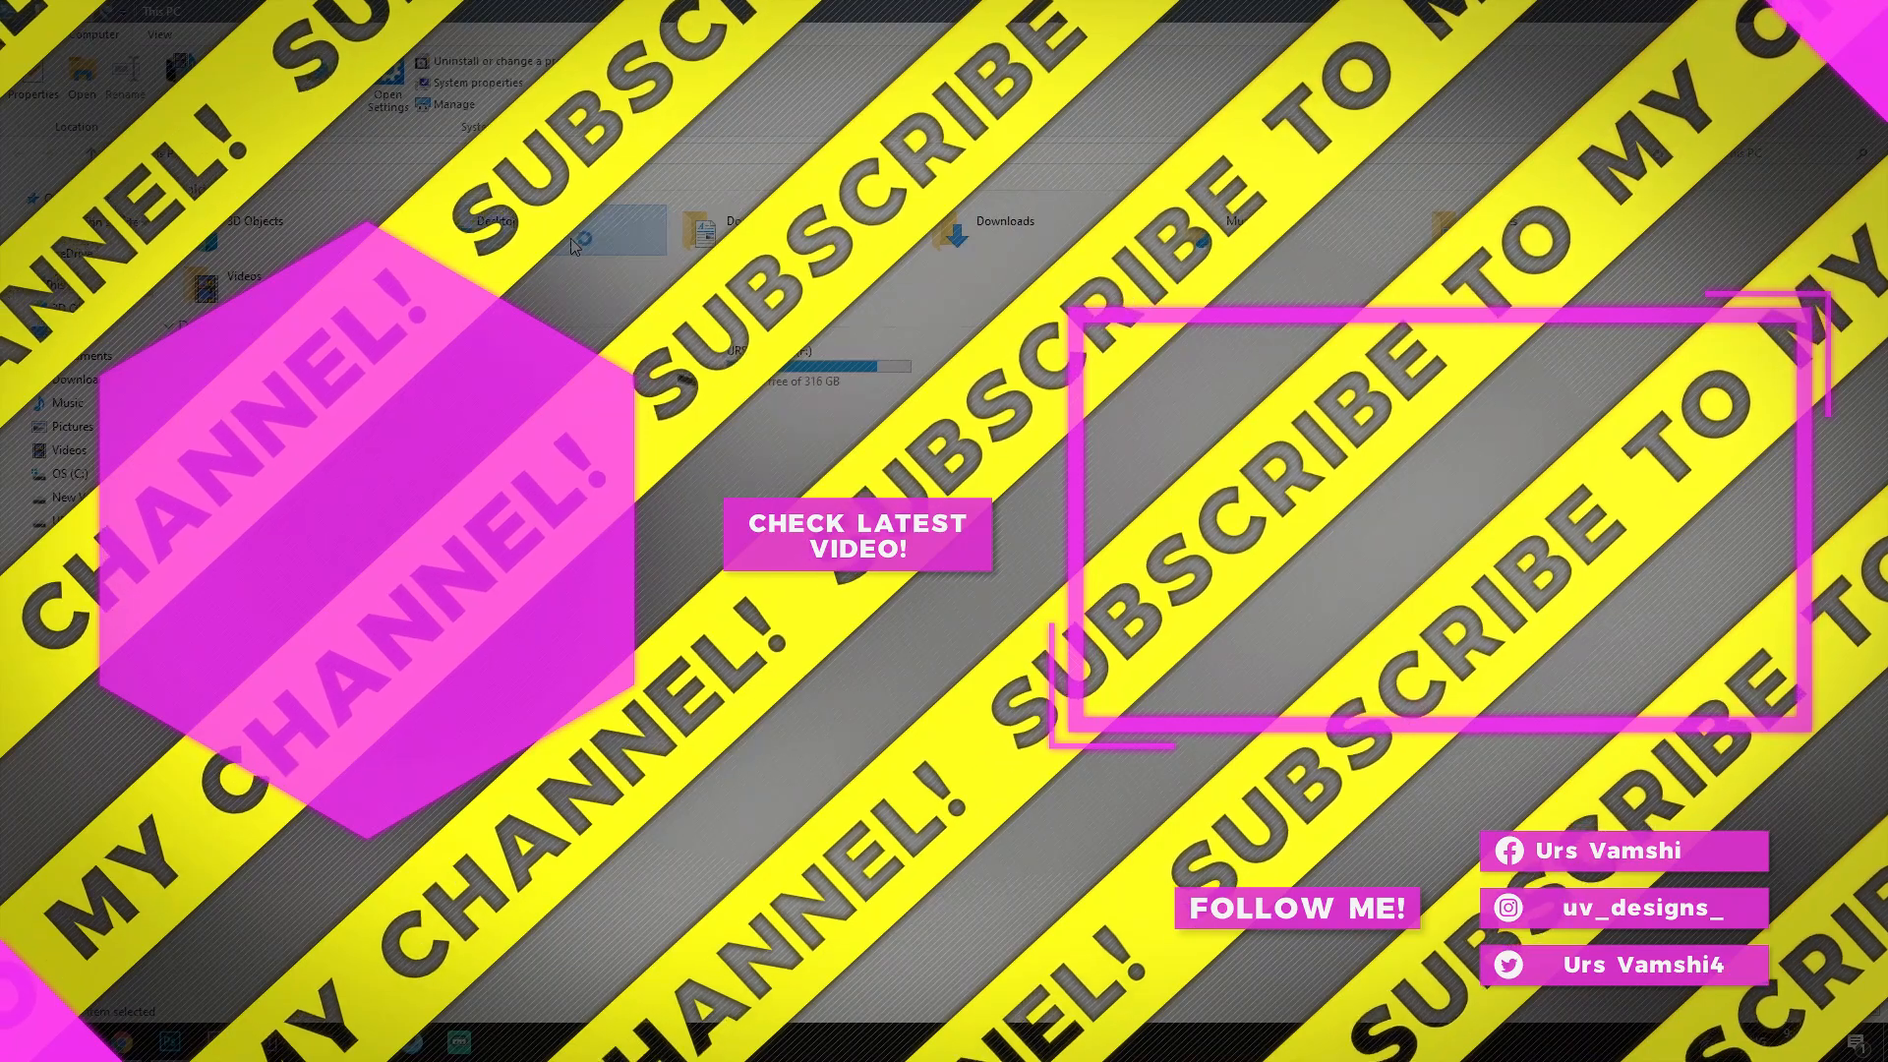
Switch to File Explorer and open the folder holding the Design's logo images.
double_click(576, 246)
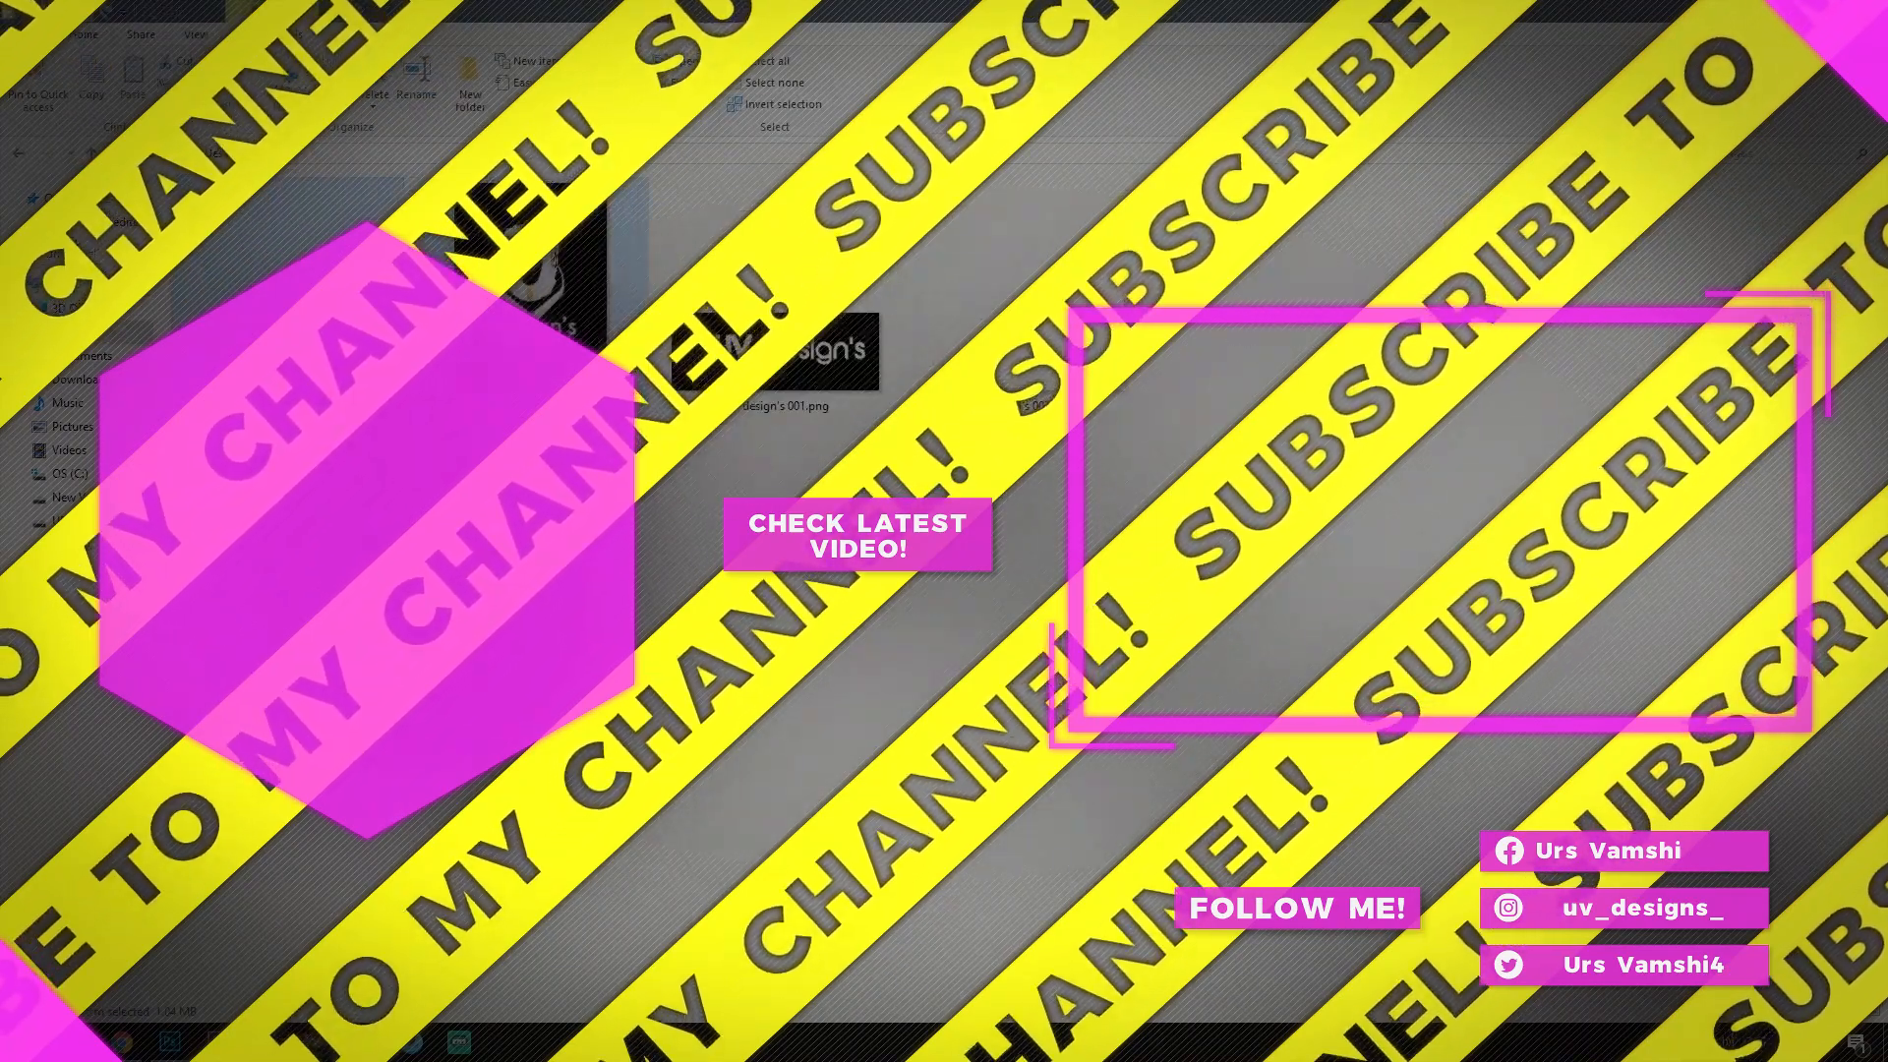